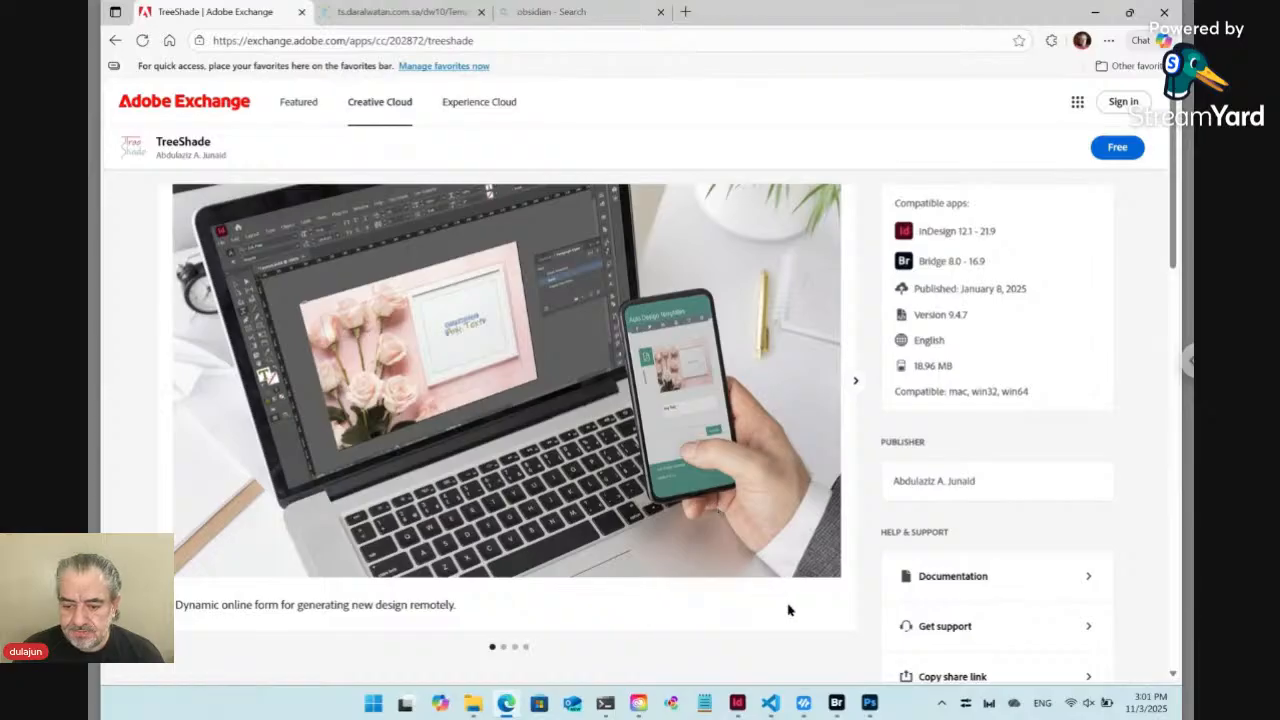
Switch to the Adobe Bridge window showing the IDVKWAL folder and clear the file selection
mouse_move(838, 704)
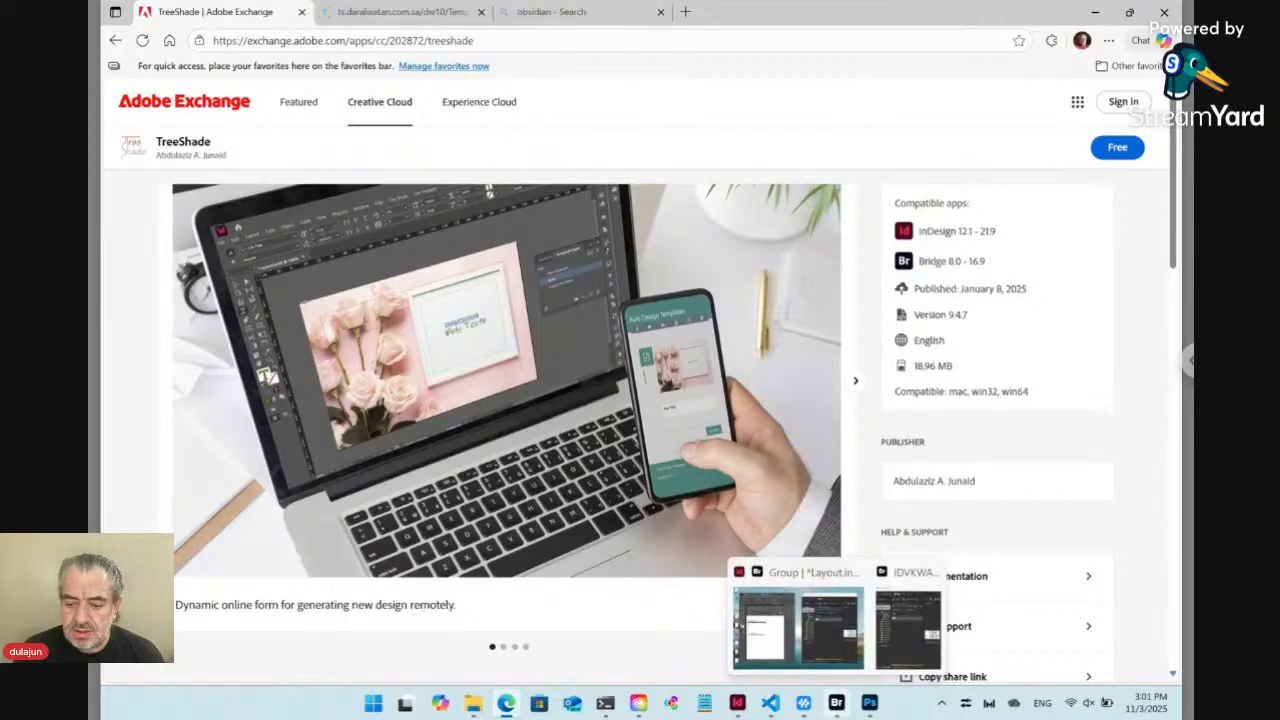
left_click(907, 628)
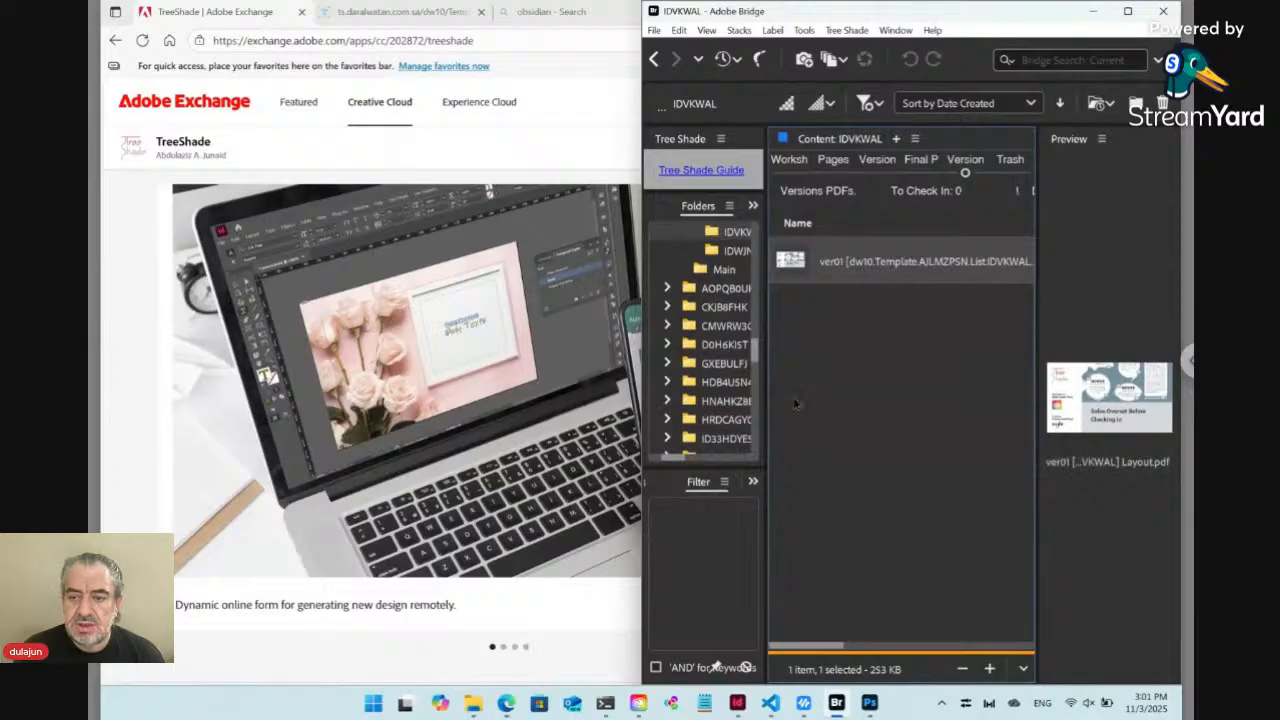
mouse_move(737, 703)
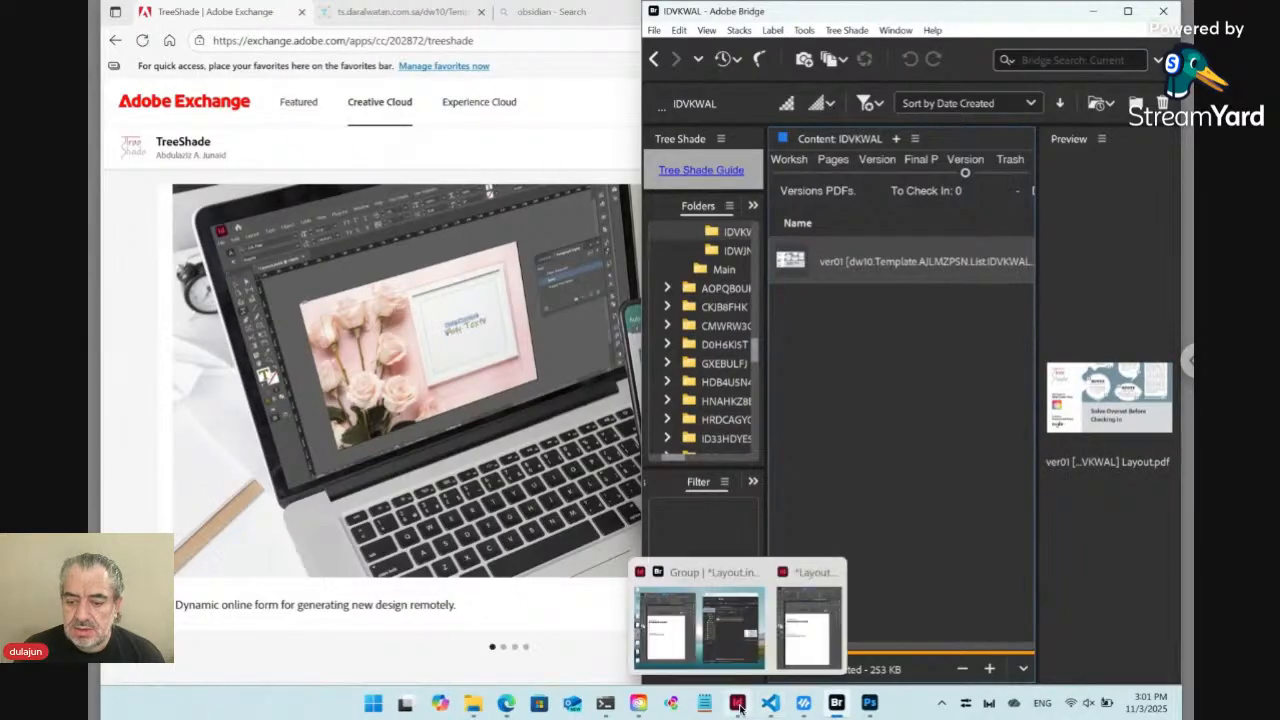
left_click(912, 362)
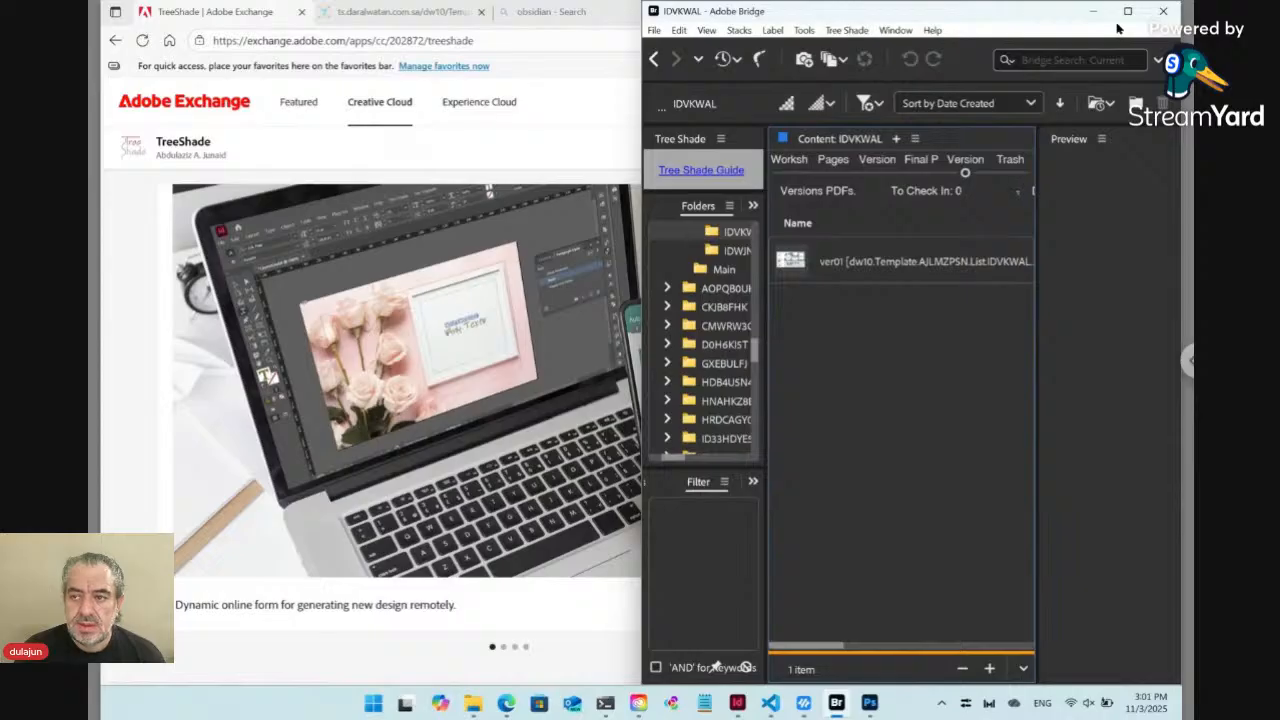
mouse_move(1131, 14)
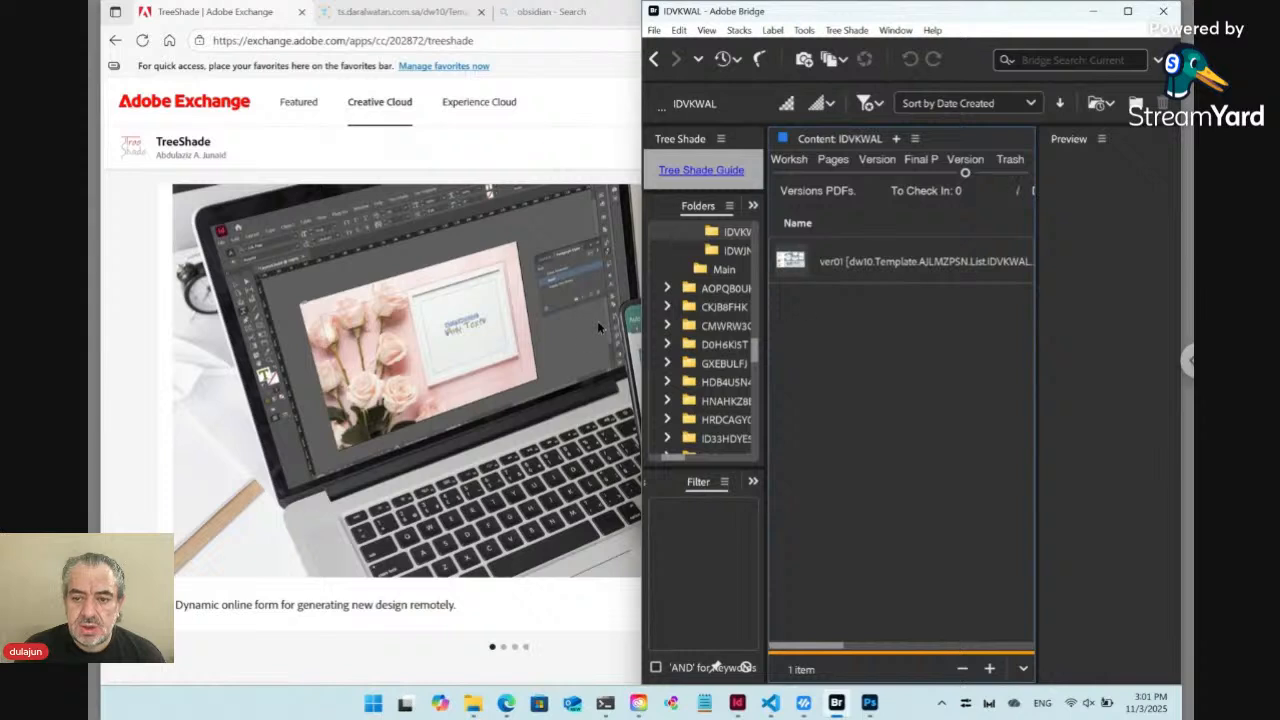
Switch to PowerShell, clear the console, restart the server with node main.js in D:\TRSD, and check the ngrok session
left_click(605, 703)
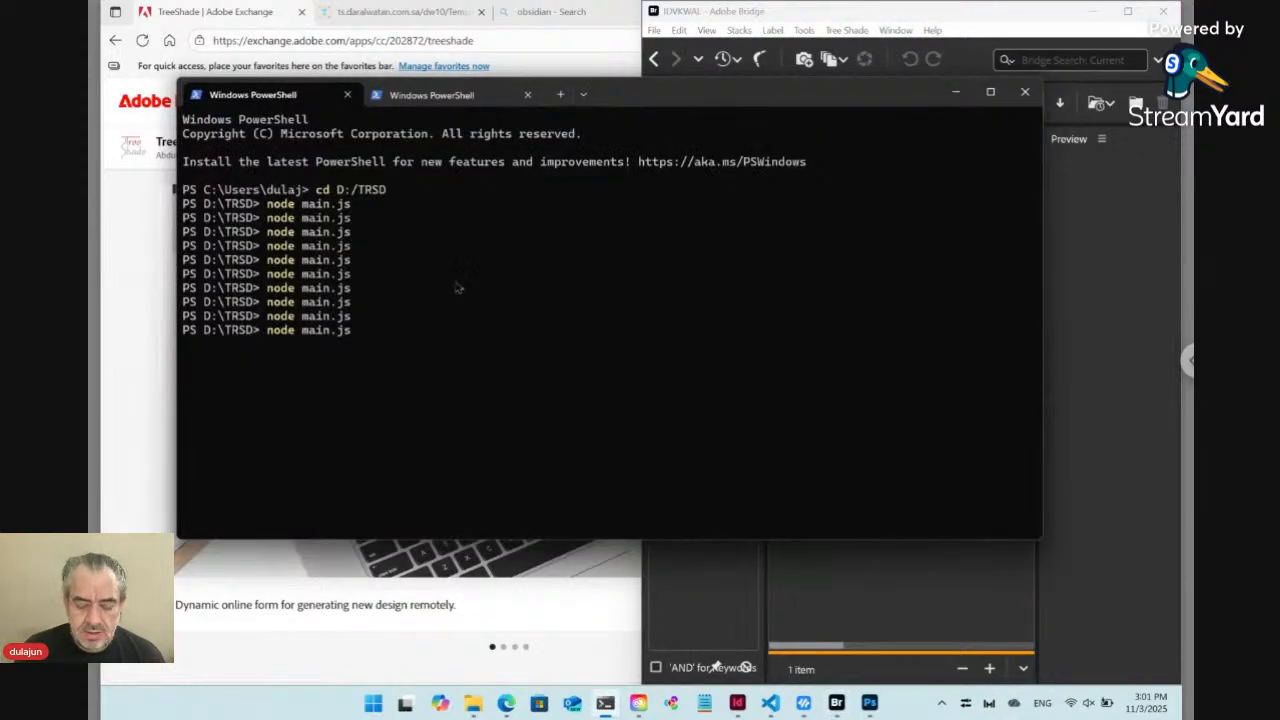
key("Return")
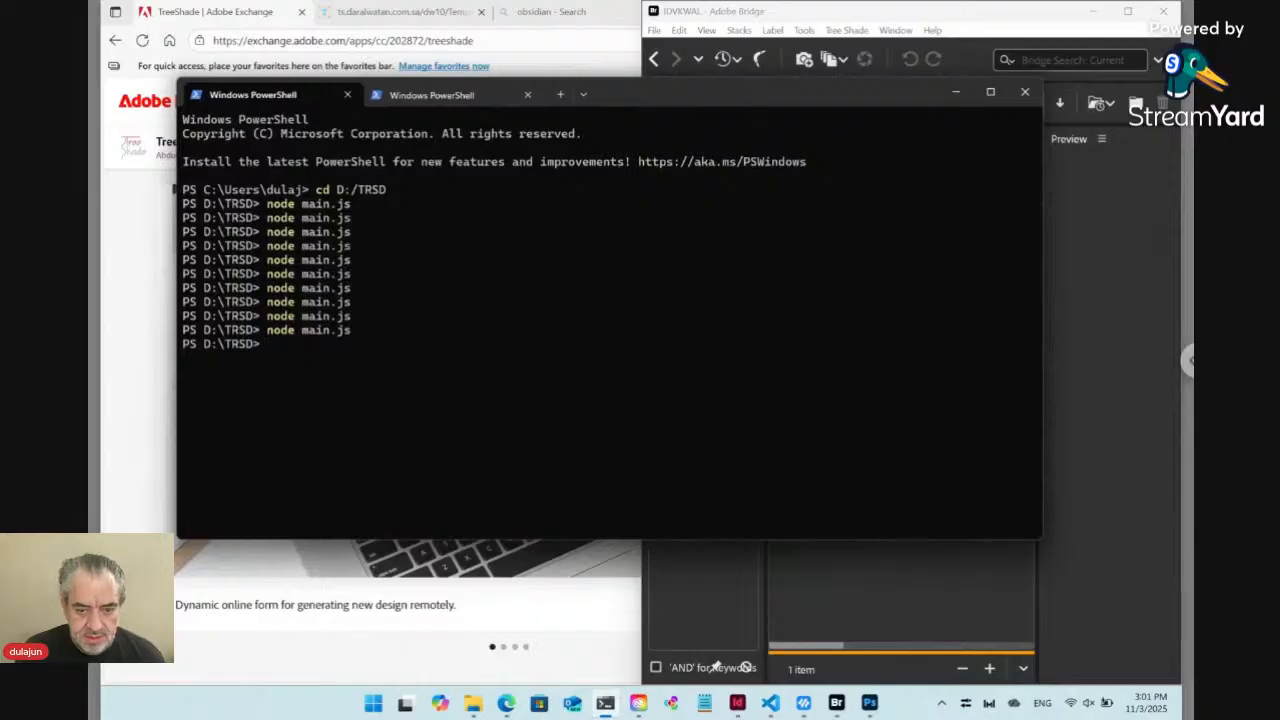
type("cls")
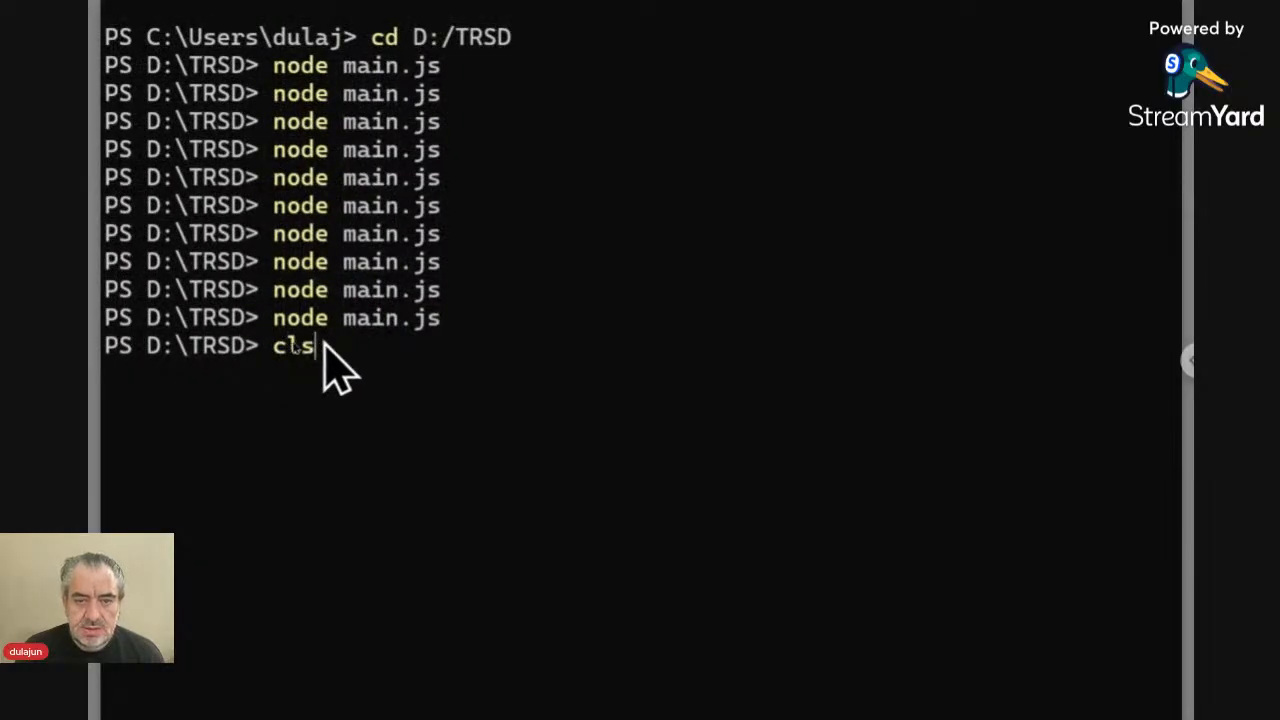
key("Return")
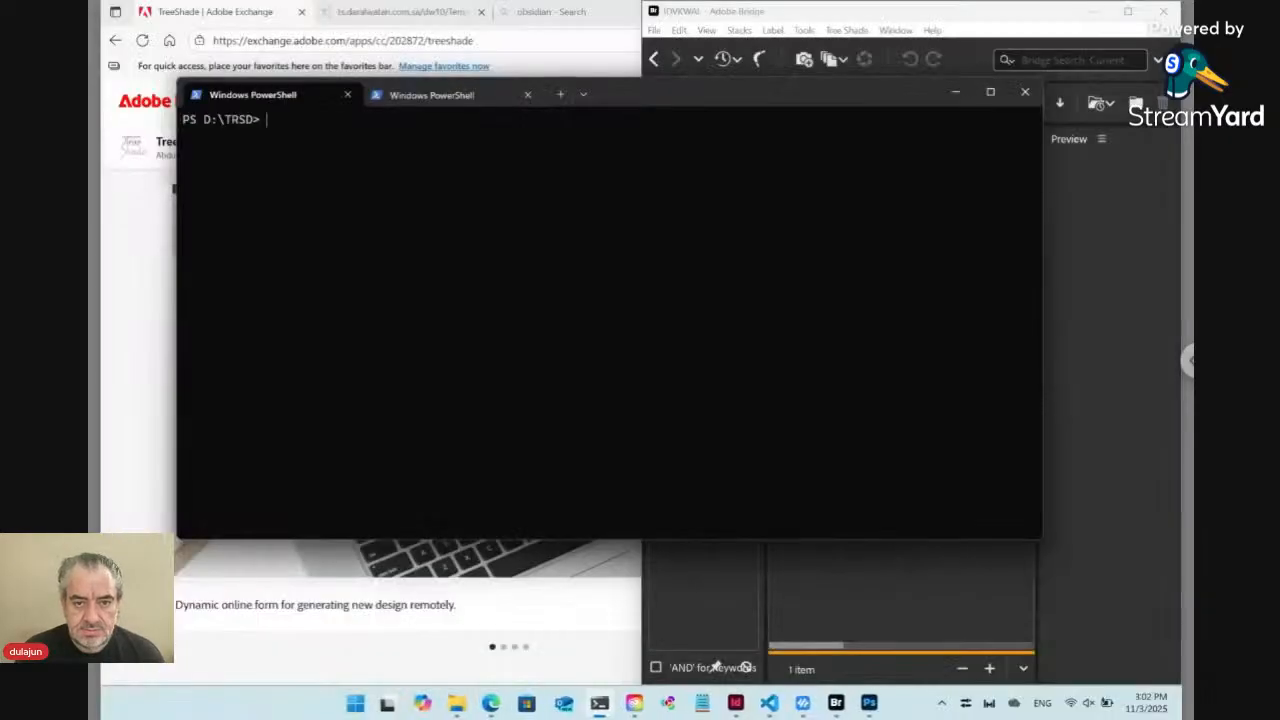
type("node main.js")
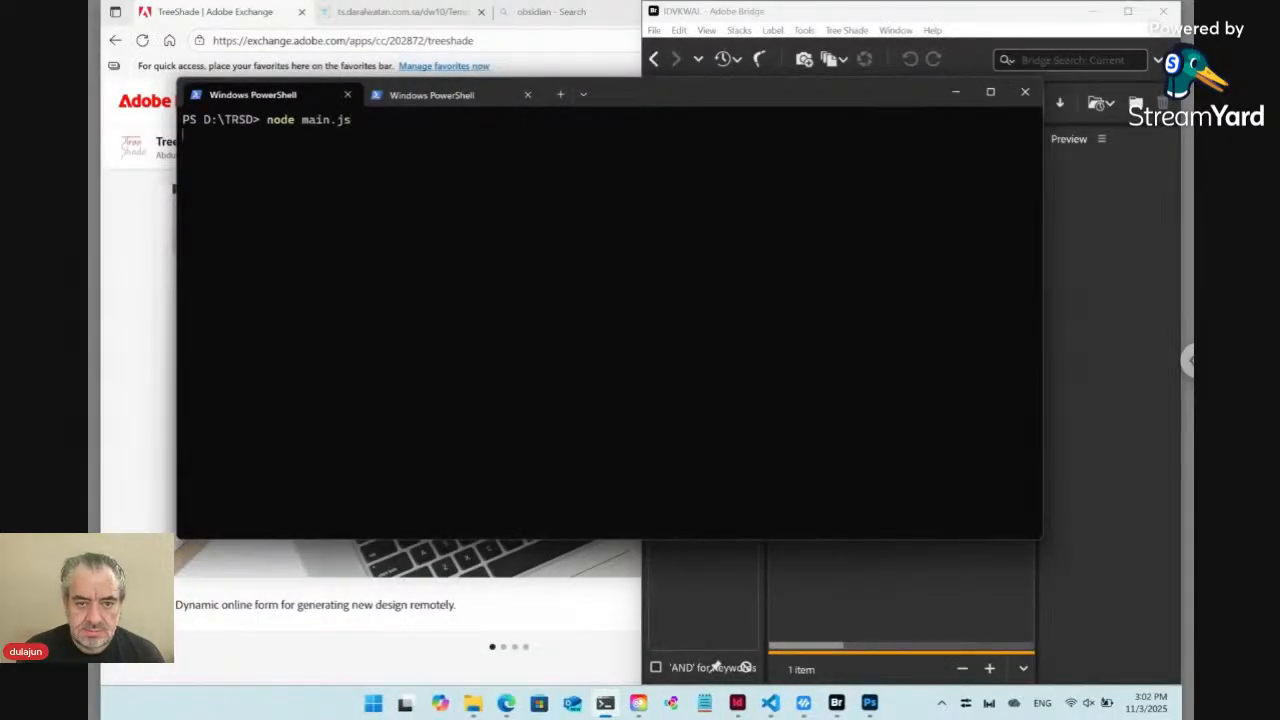
left_click(447, 104)
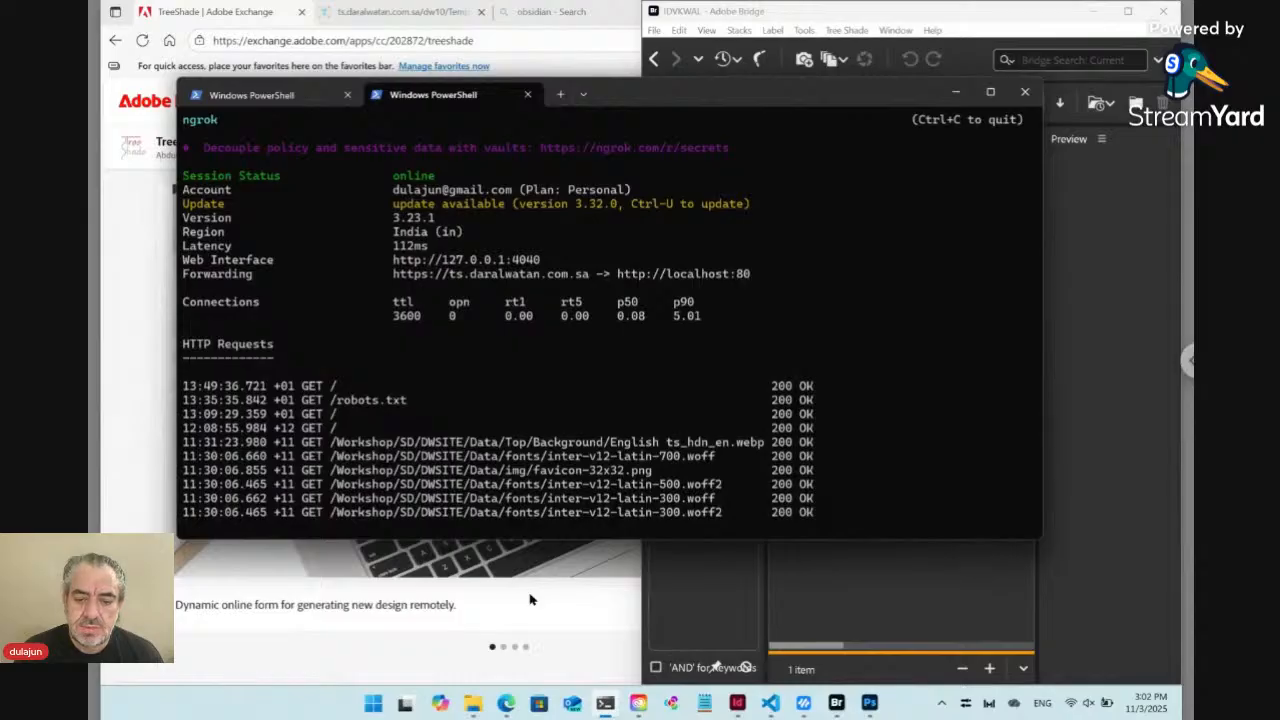
left_click(531, 600)
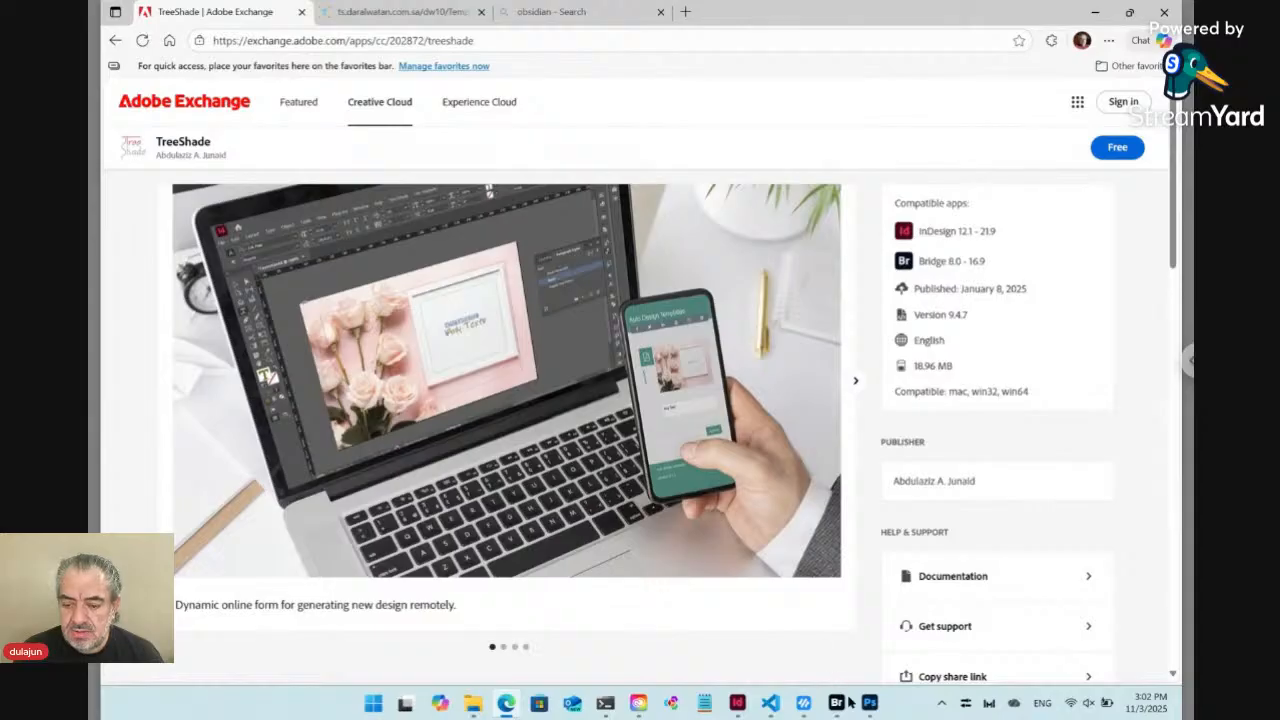
Switch to InDesign and delete the text frame holding the name and e-mail from the Layout.indd page
mouse_move(737, 703)
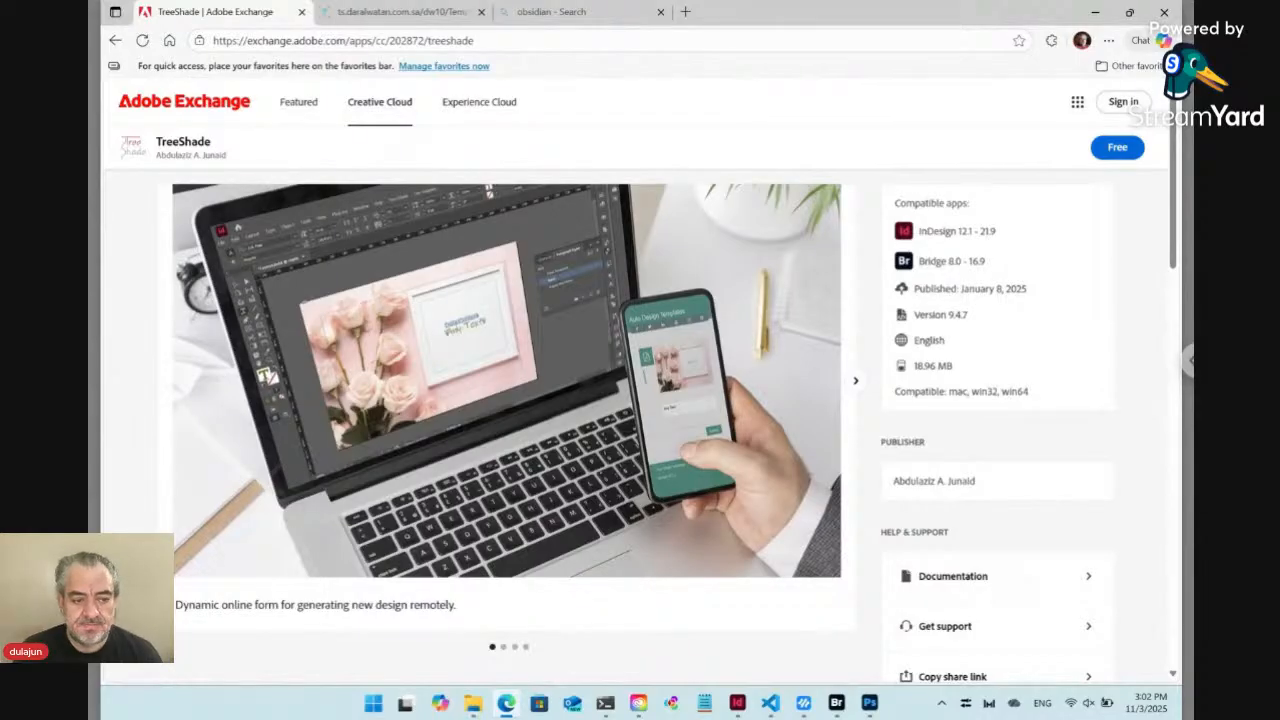
left_click(741, 705)
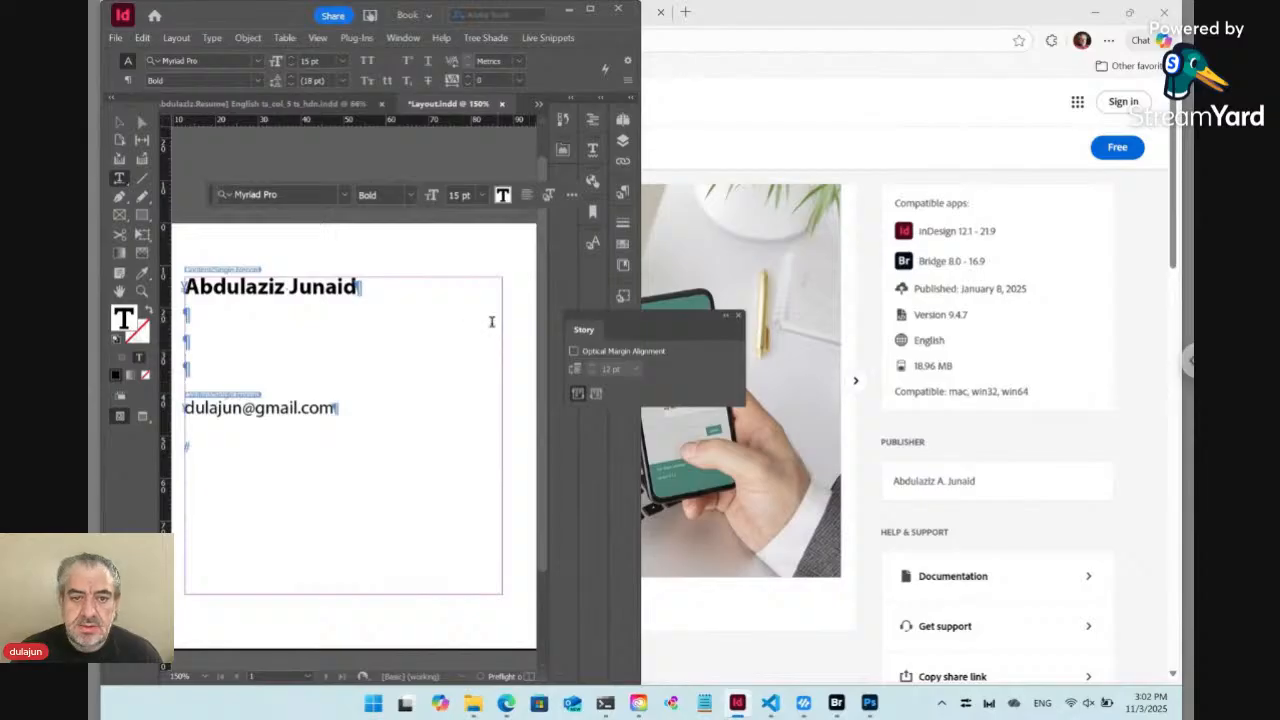
left_click(427, 333)
key("BackSpace")
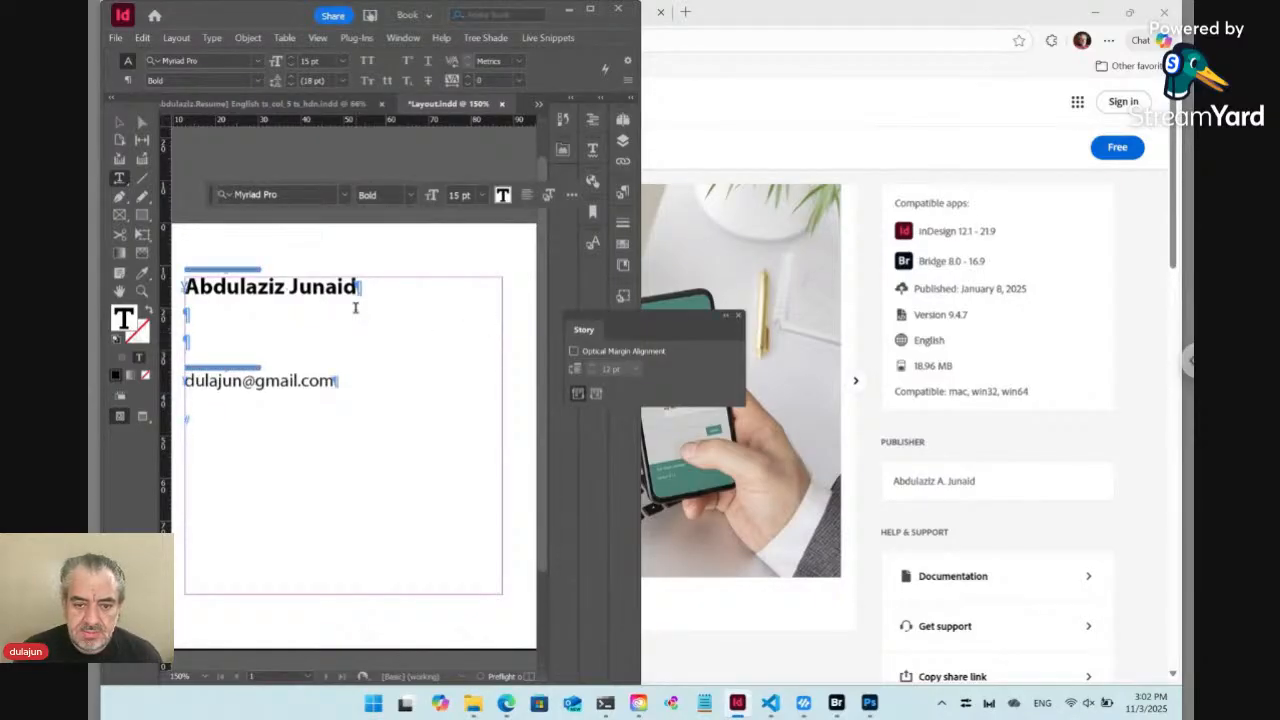
key("Escape")
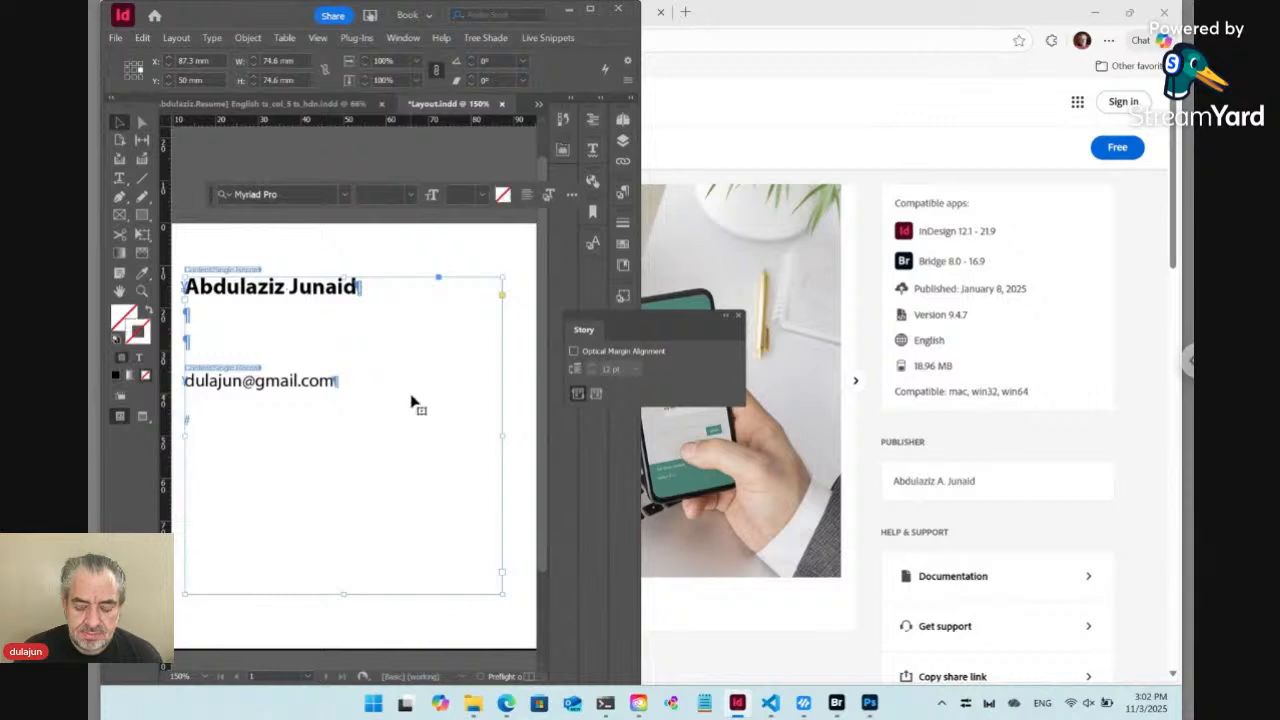
key("Delete")
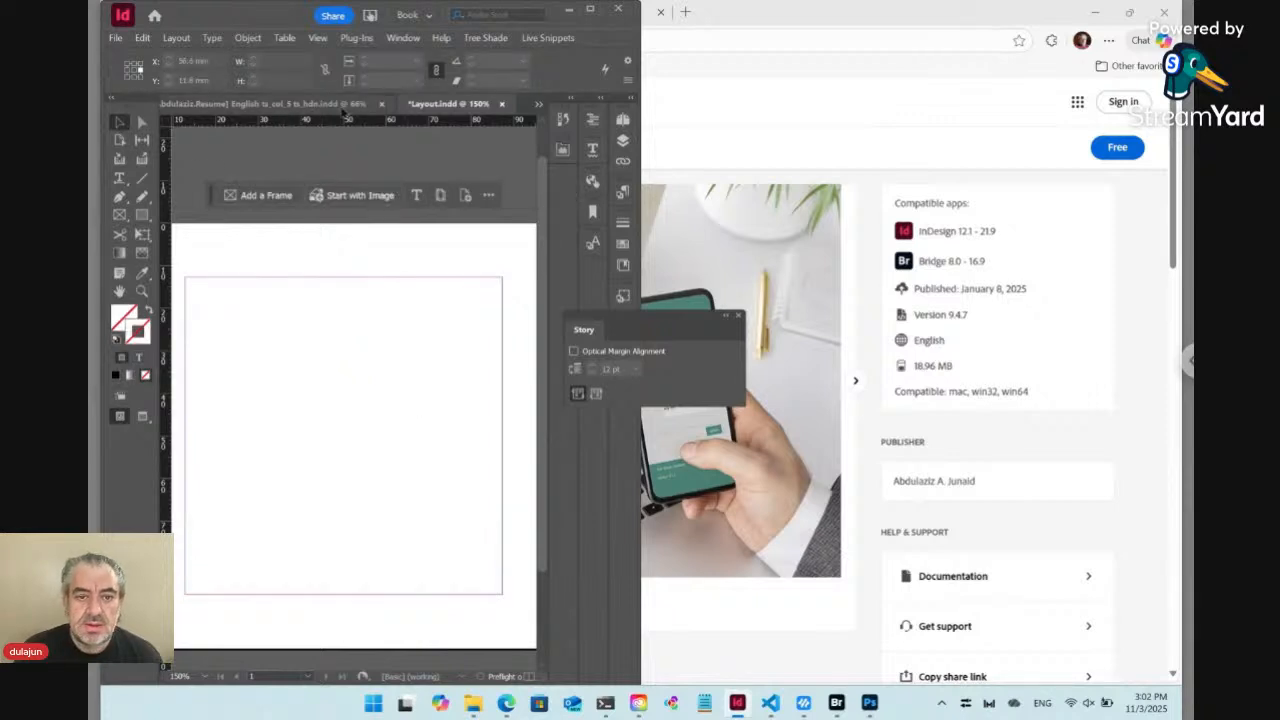
Close the résumé document without saving its changes and dock the floating Story panel with the other collapsed panels
left_click(381, 104)
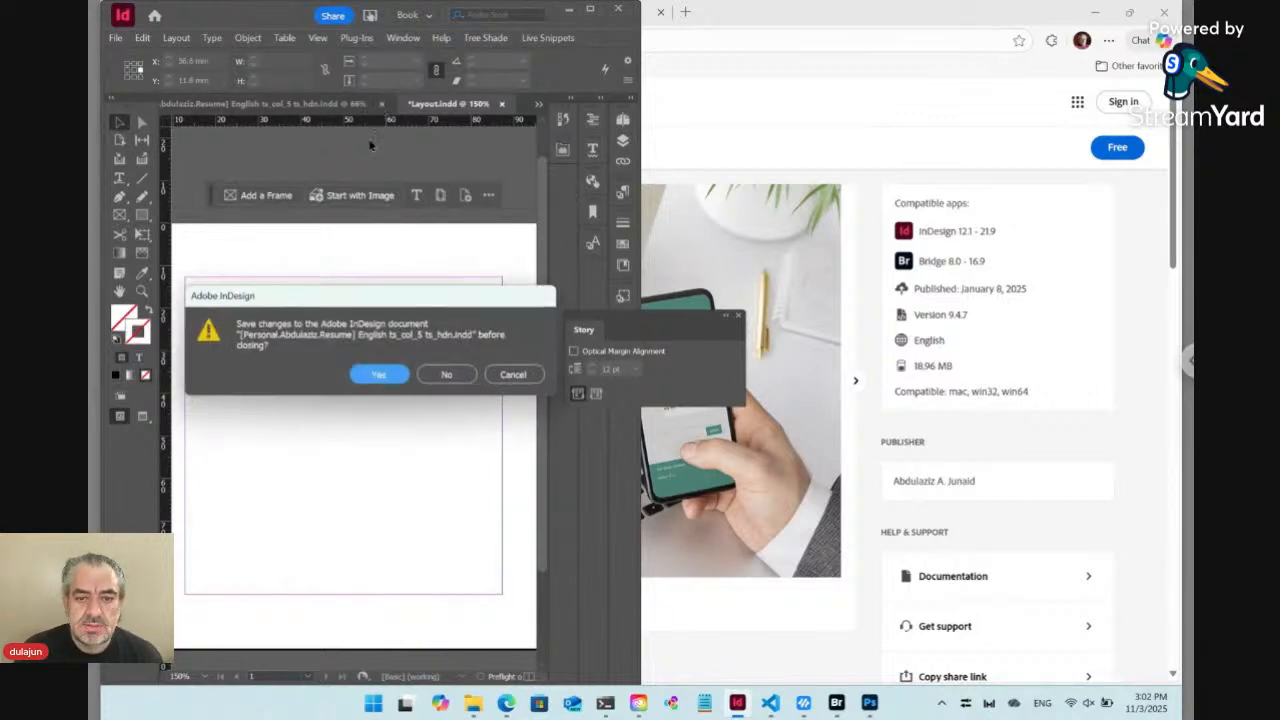
left_click(443, 373)
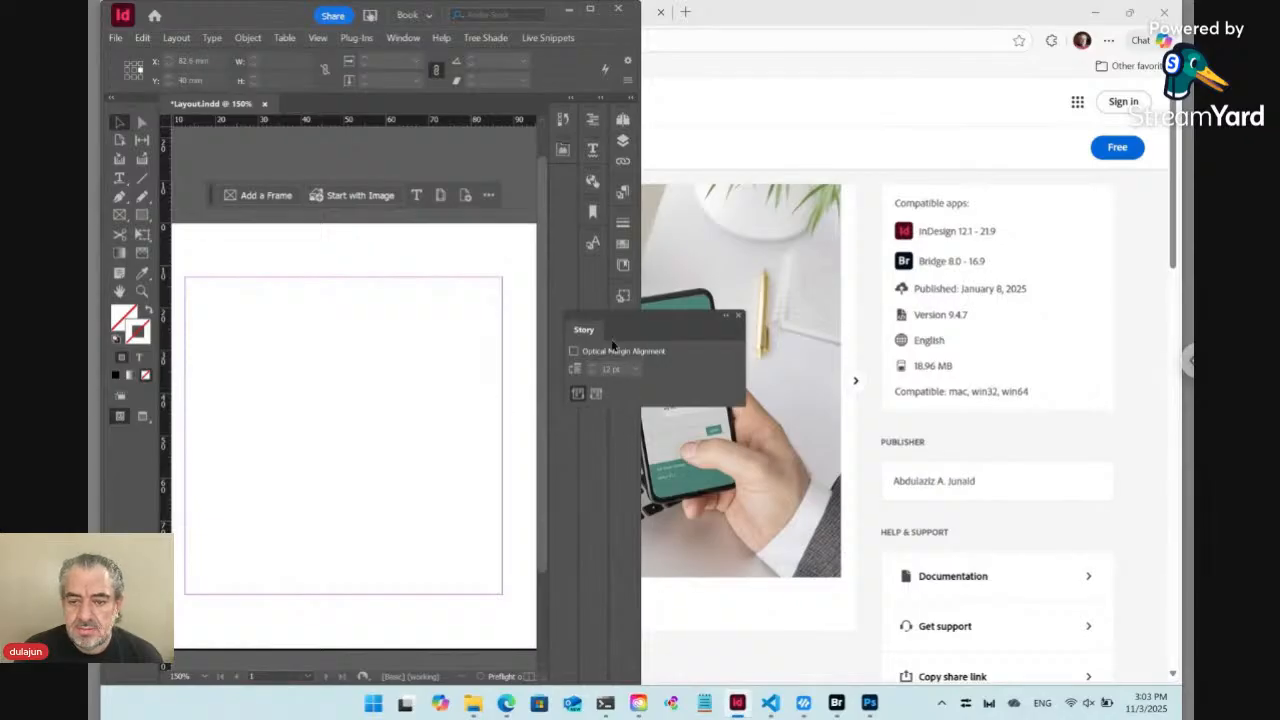
left_click_drag(589, 331, 593, 282)
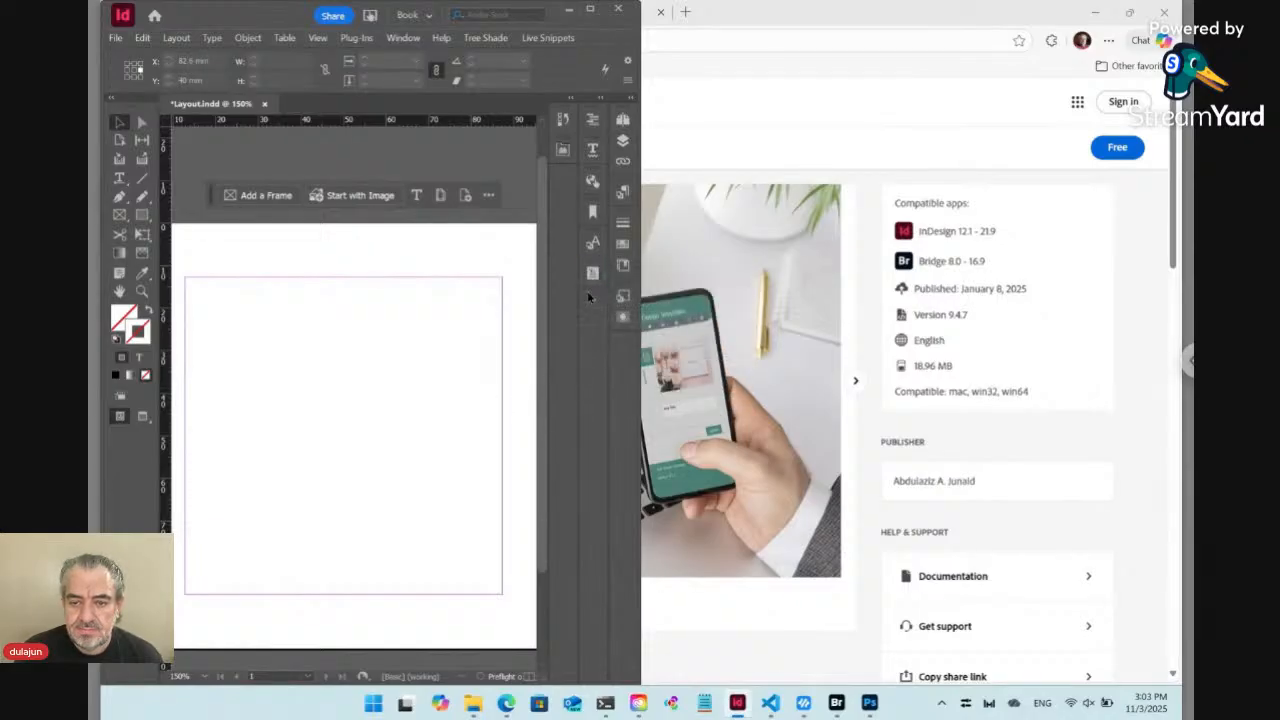
Switch to Bridge, maximize it, and open the Test folder inside the TRSD Workshop folder
left_click(843, 707)
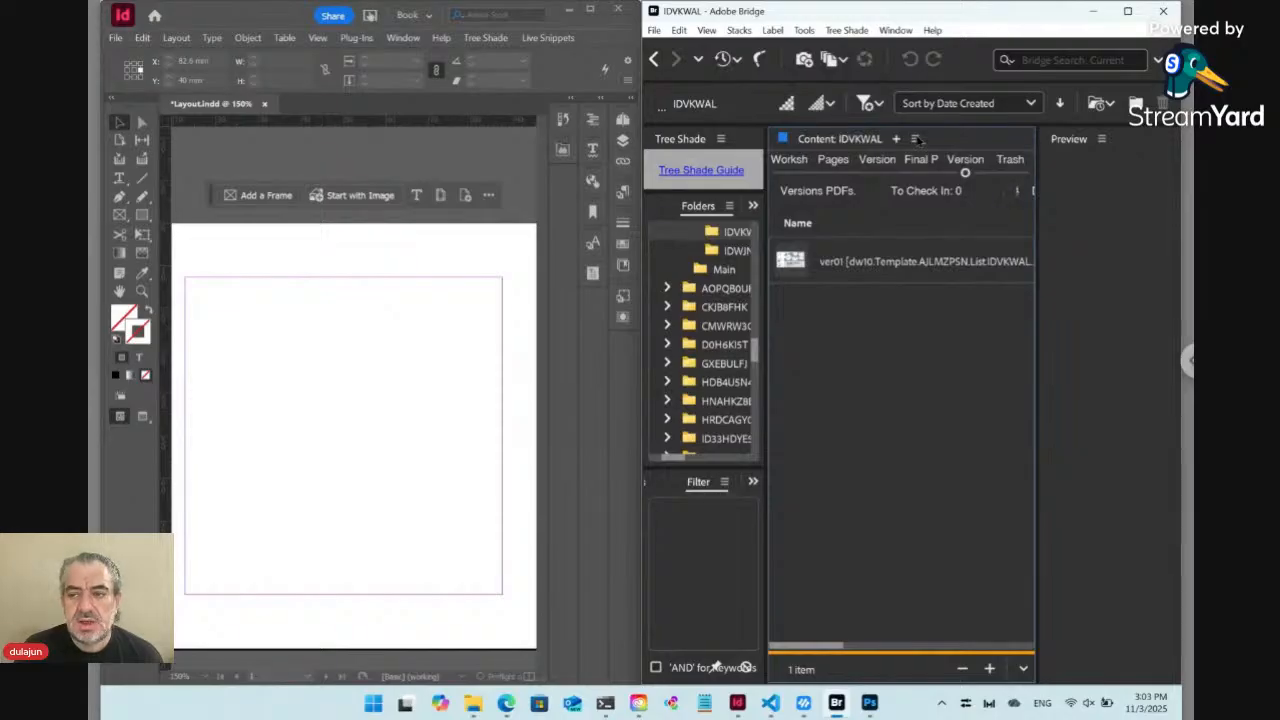
left_click(1127, 13)
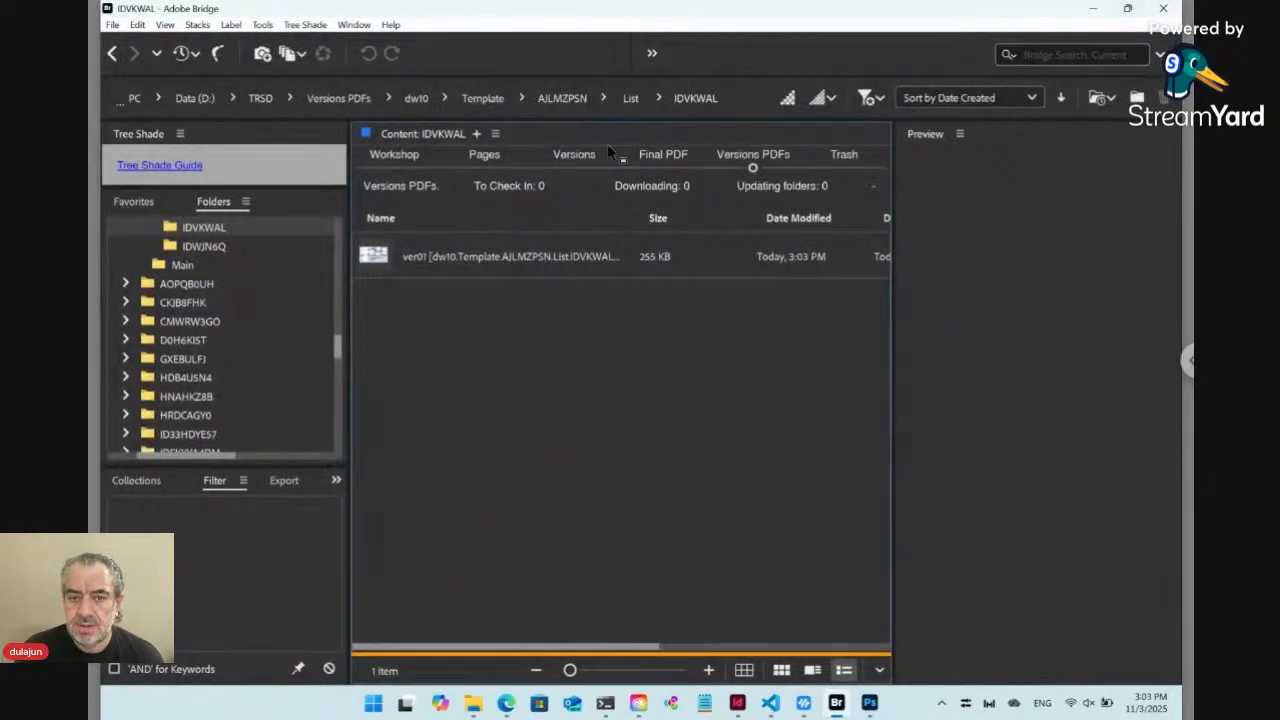
left_click(393, 166)
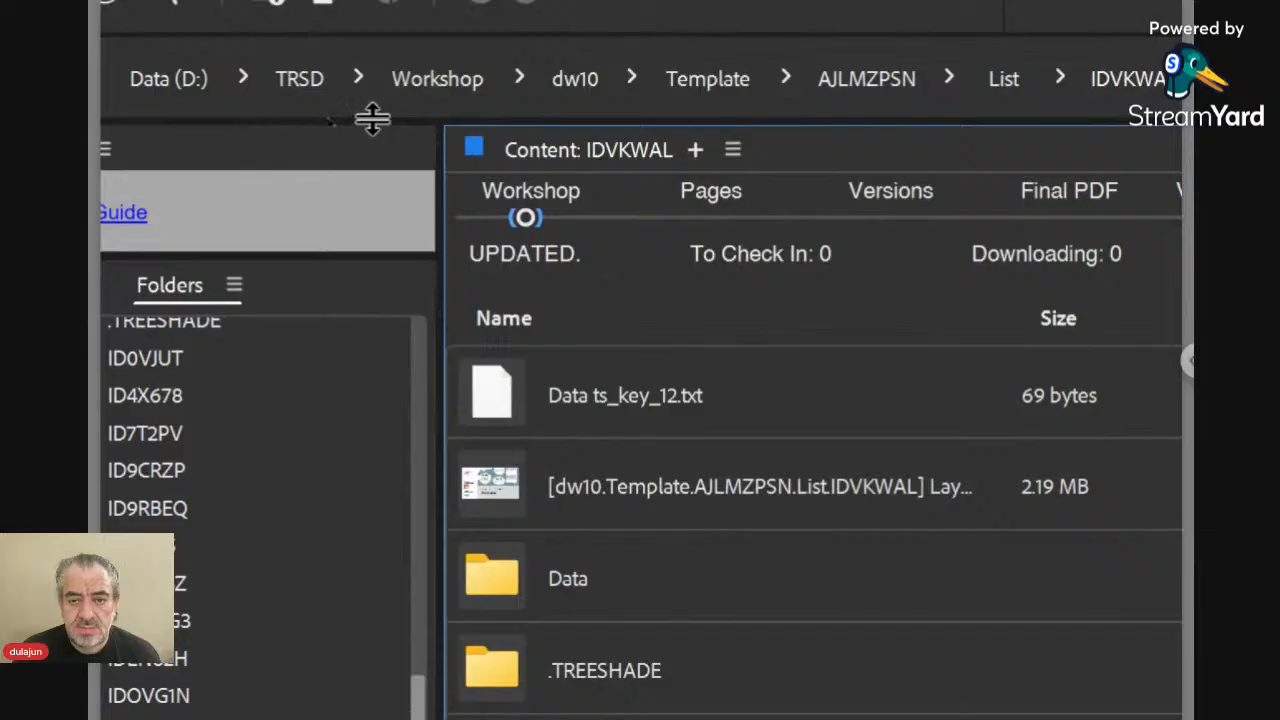
left_click(446, 106)
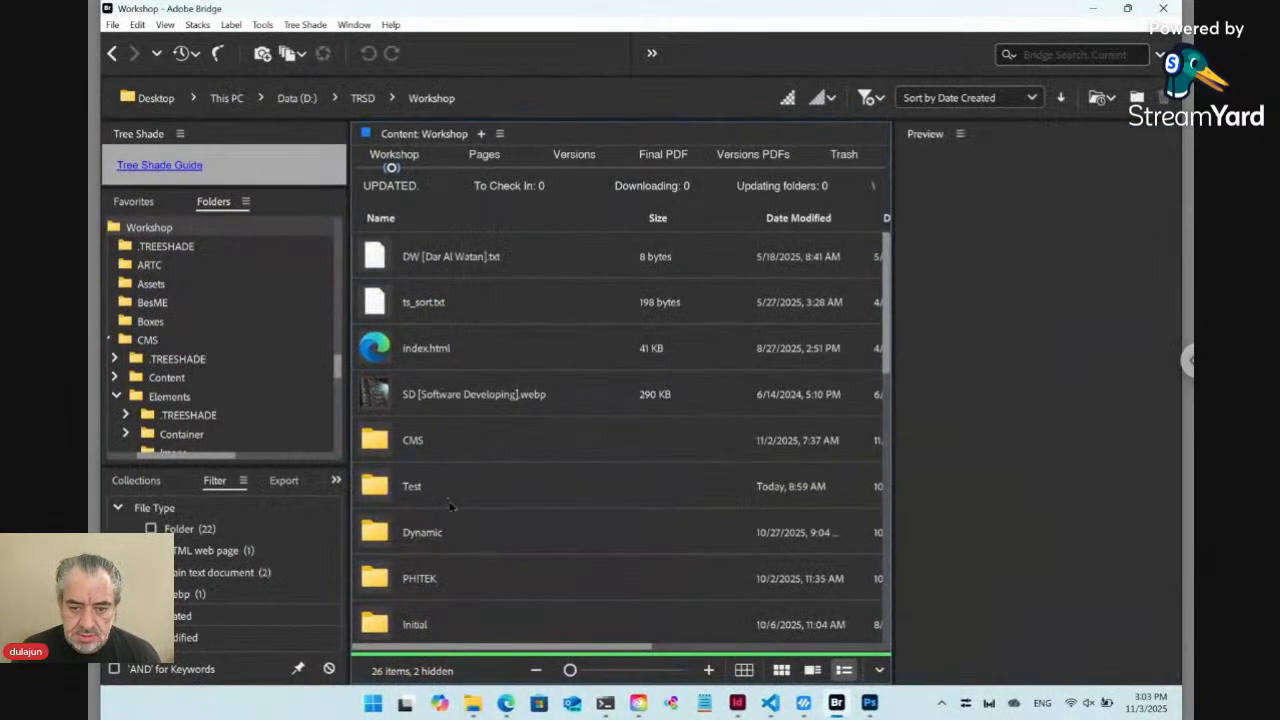
double_click(449, 490)
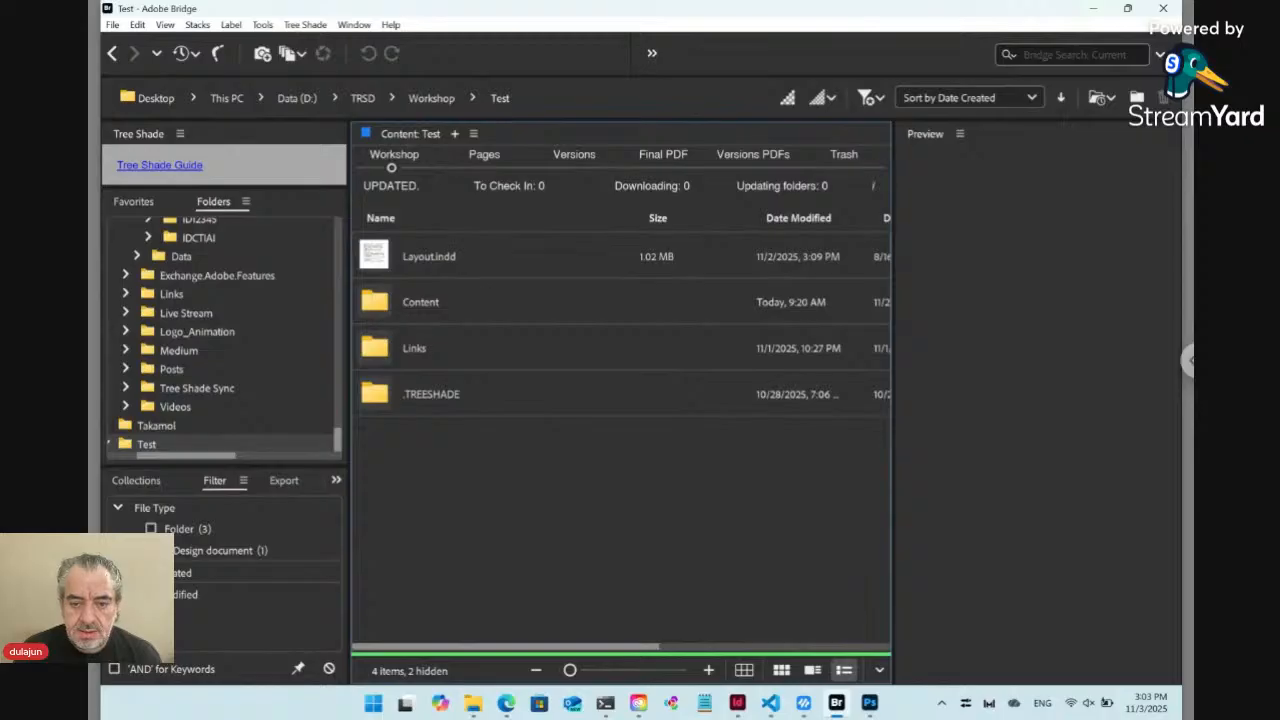
Move the Links folder in Test to the Tree Shade trash
left_click(473, 360)
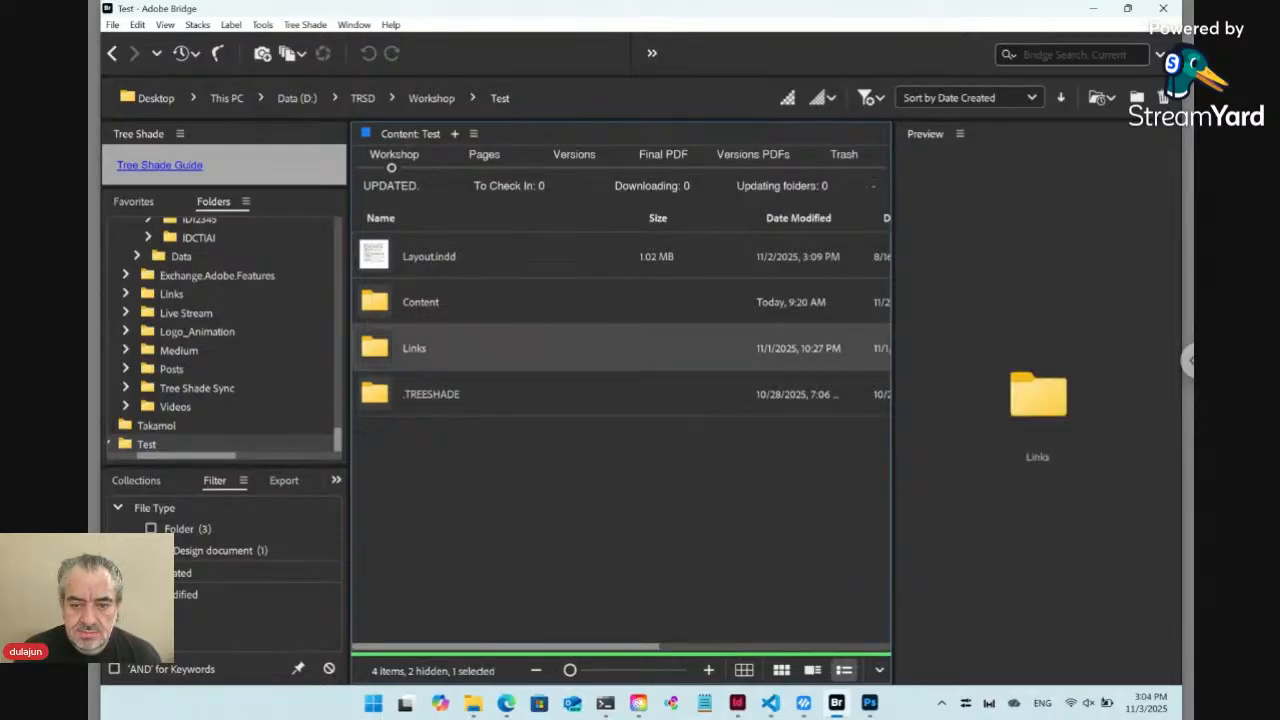
left_click(305, 24)
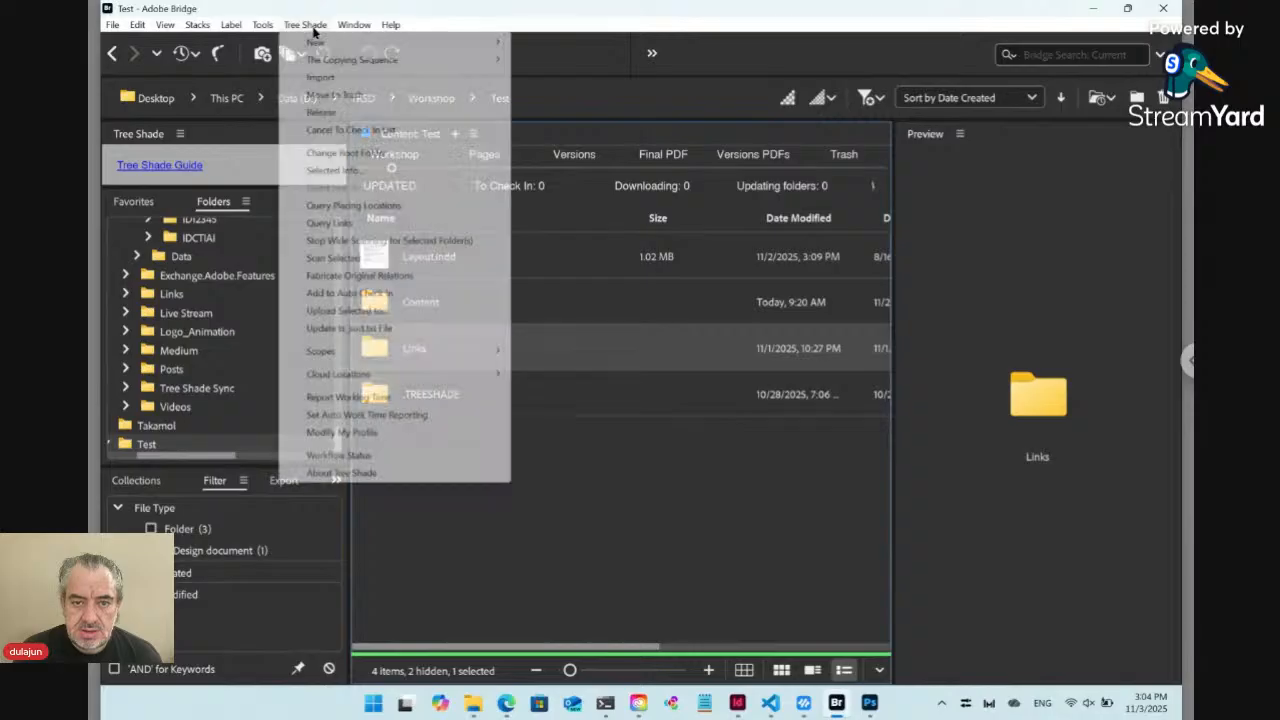
left_click(336, 95)
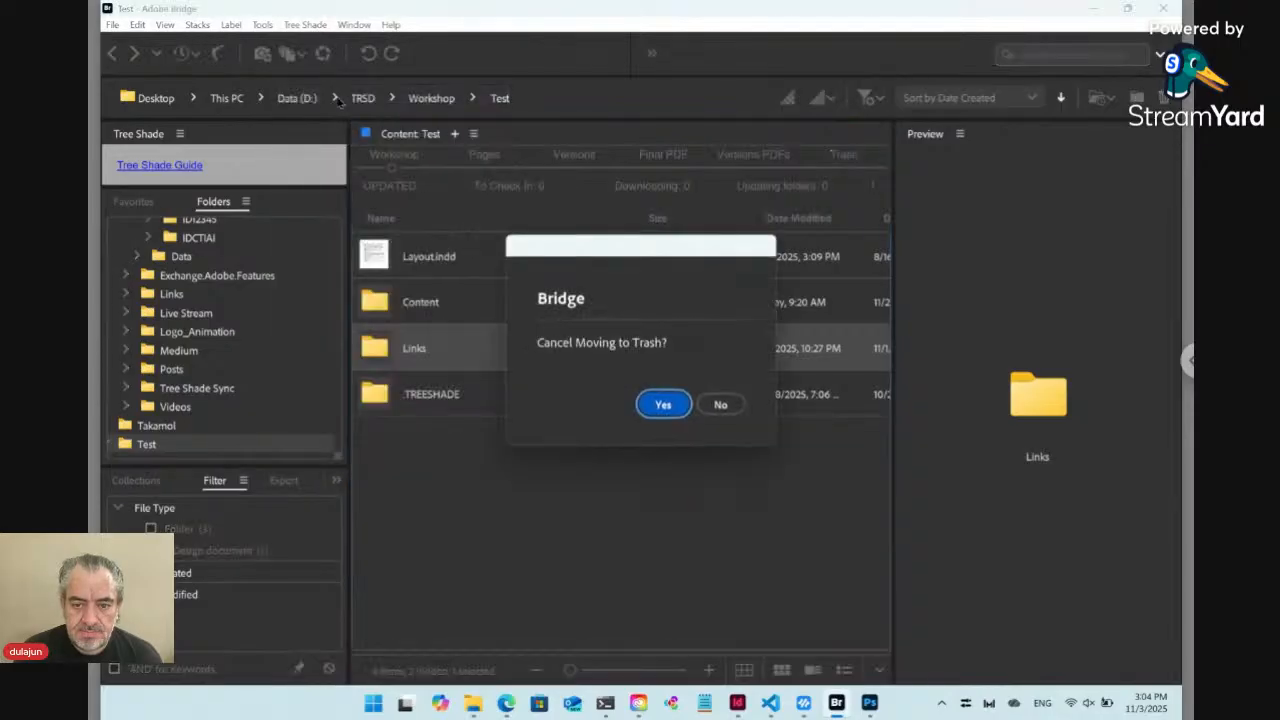
left_click(721, 404)
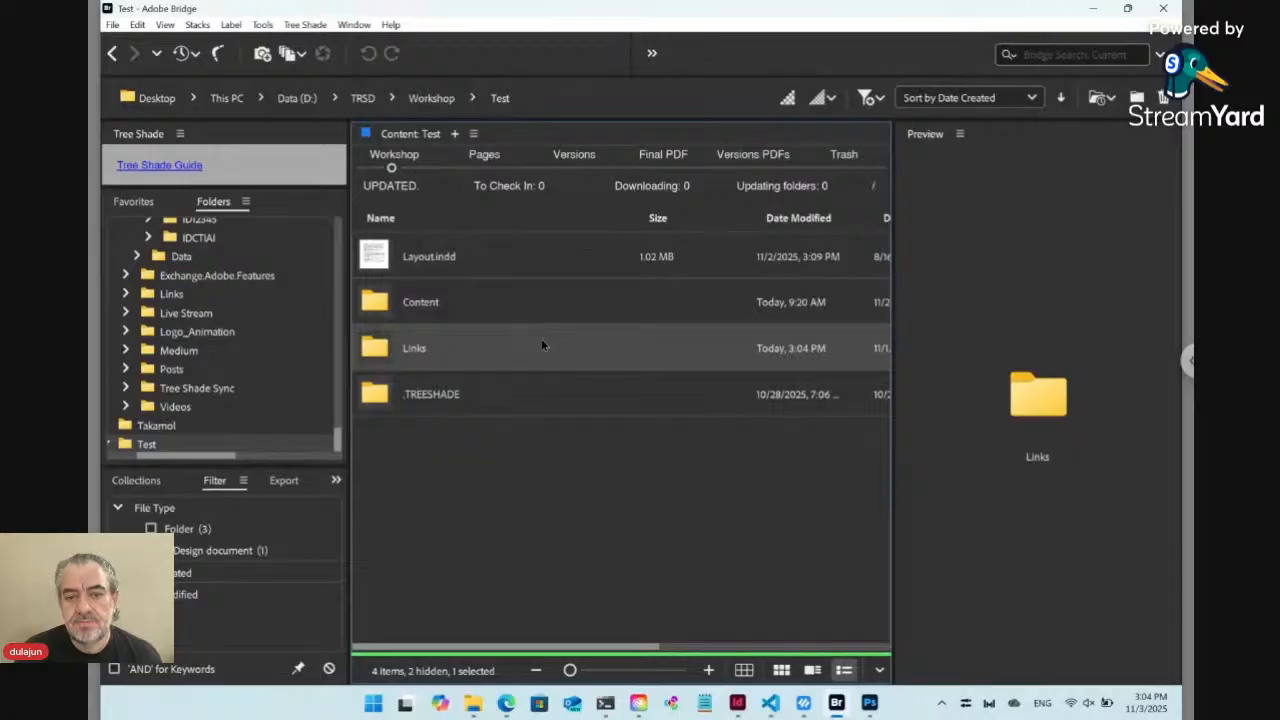
Inspect the Content folder and the Layout.indd preview in Test, and compare them with the document open in InDesign
left_click(475, 313)
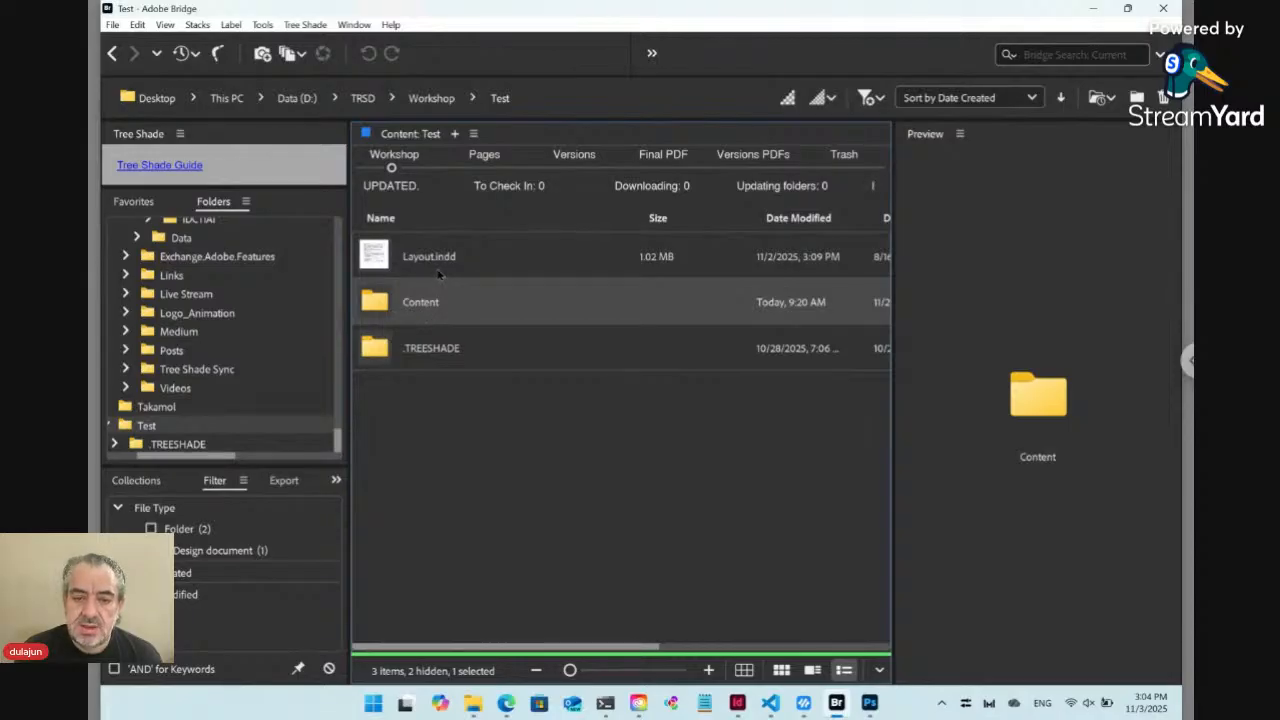
left_click(378, 260)
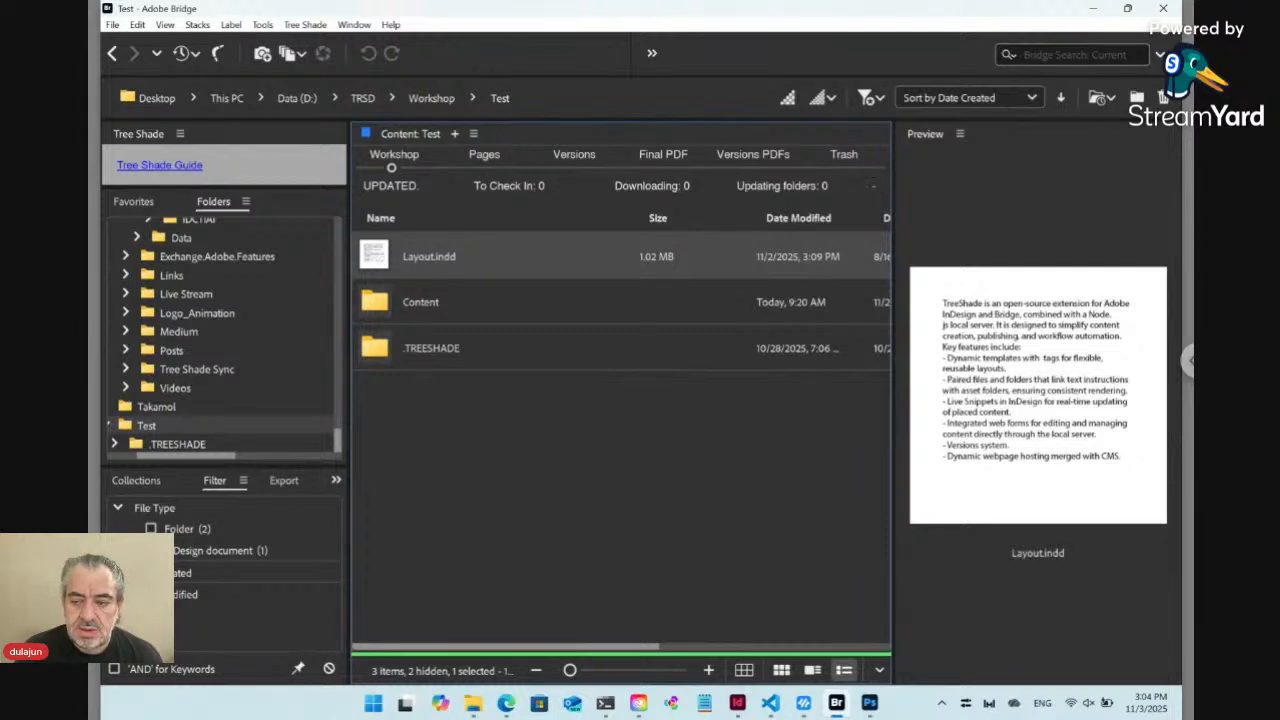
left_click(738, 703)
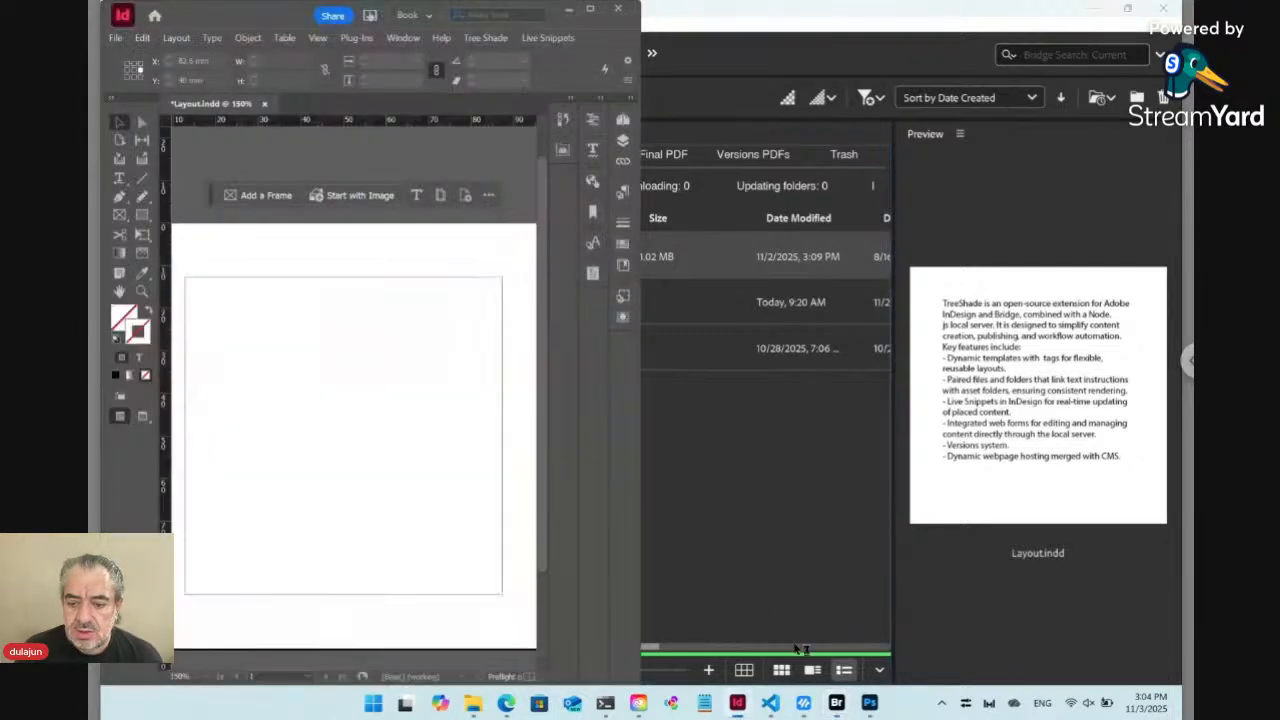
left_click(763, 449)
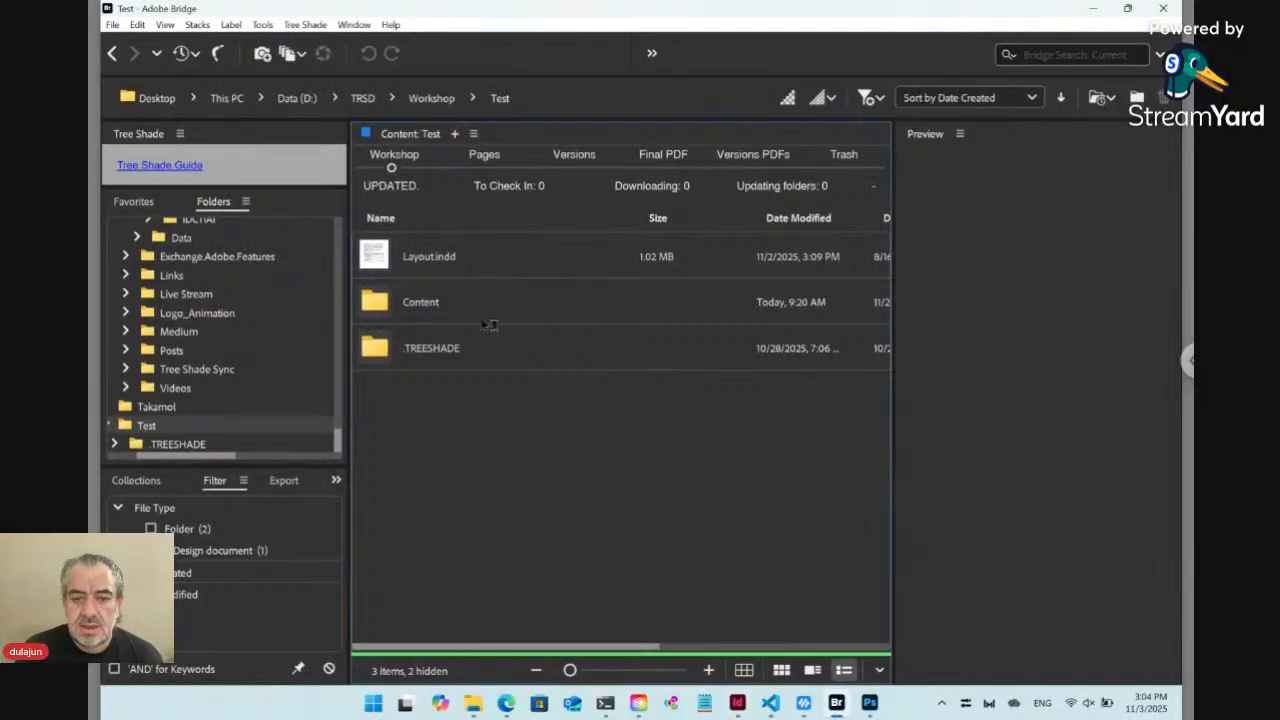
Move the four text files in the Content folder, and the emptied Content folder itself, to the Tree Shade trash
double_click(453, 313)
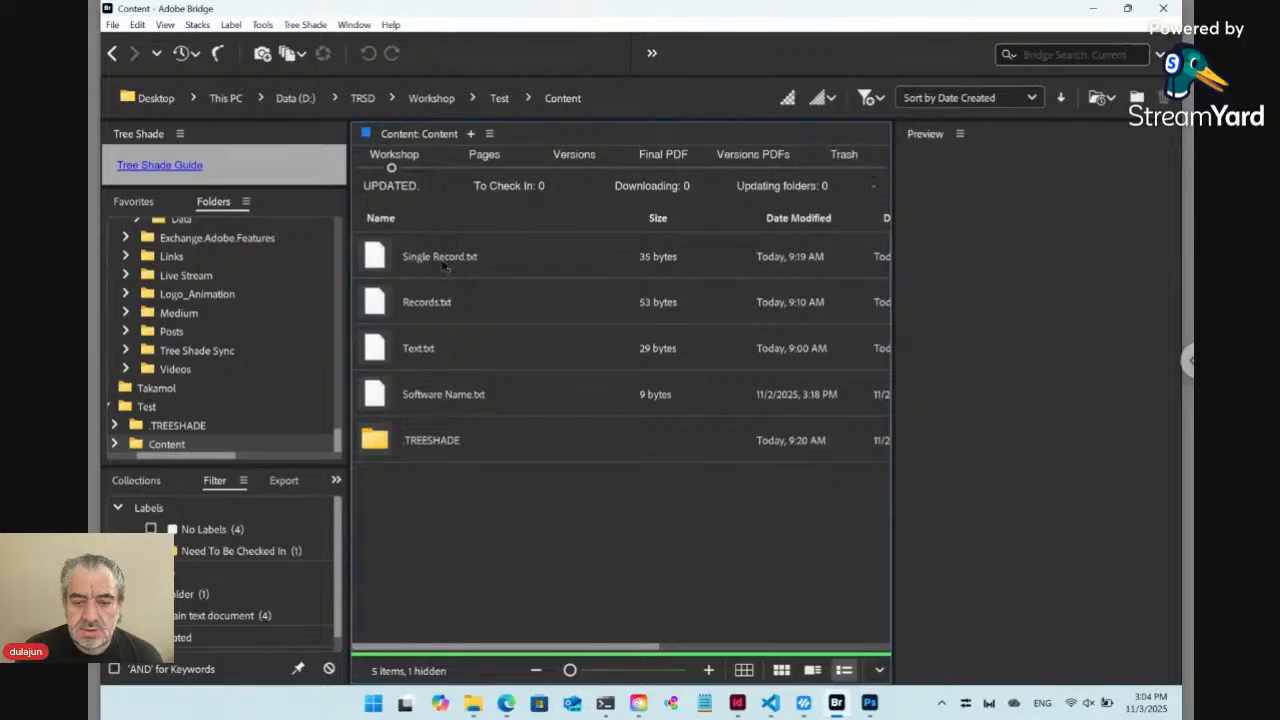
left_click(448, 269)
left_click(465, 397, "shift")
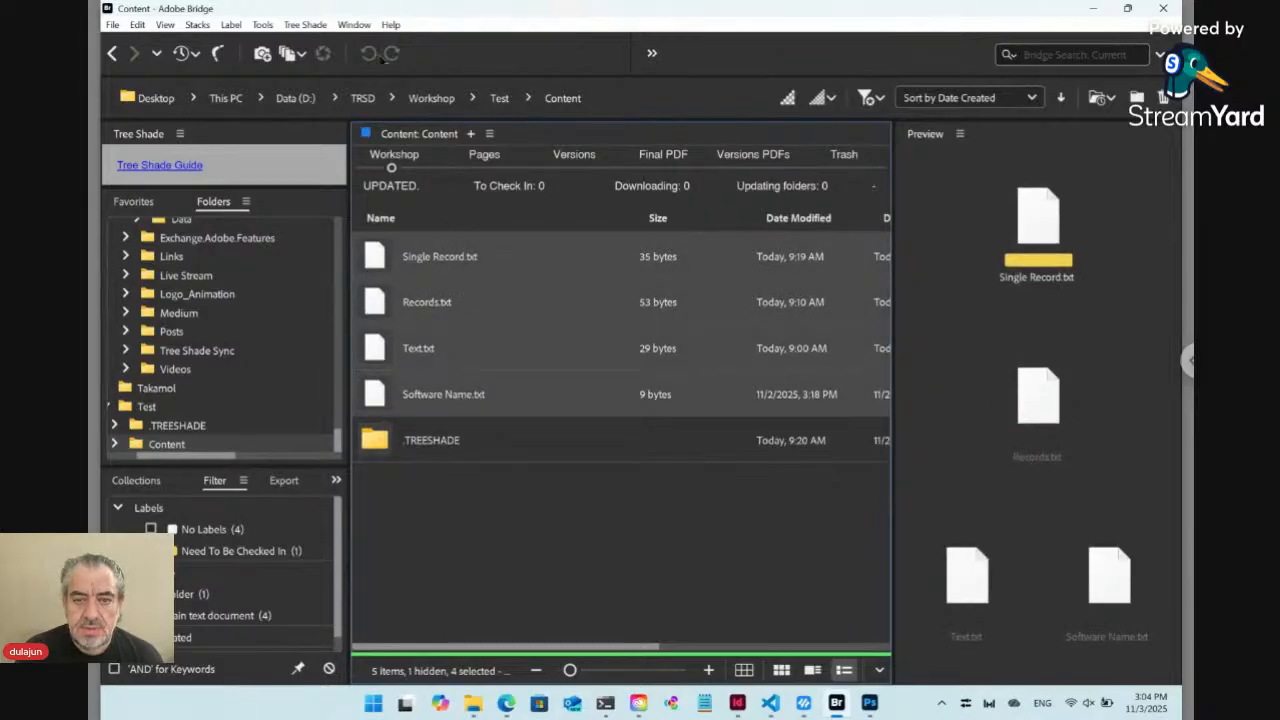
left_click(313, 27)
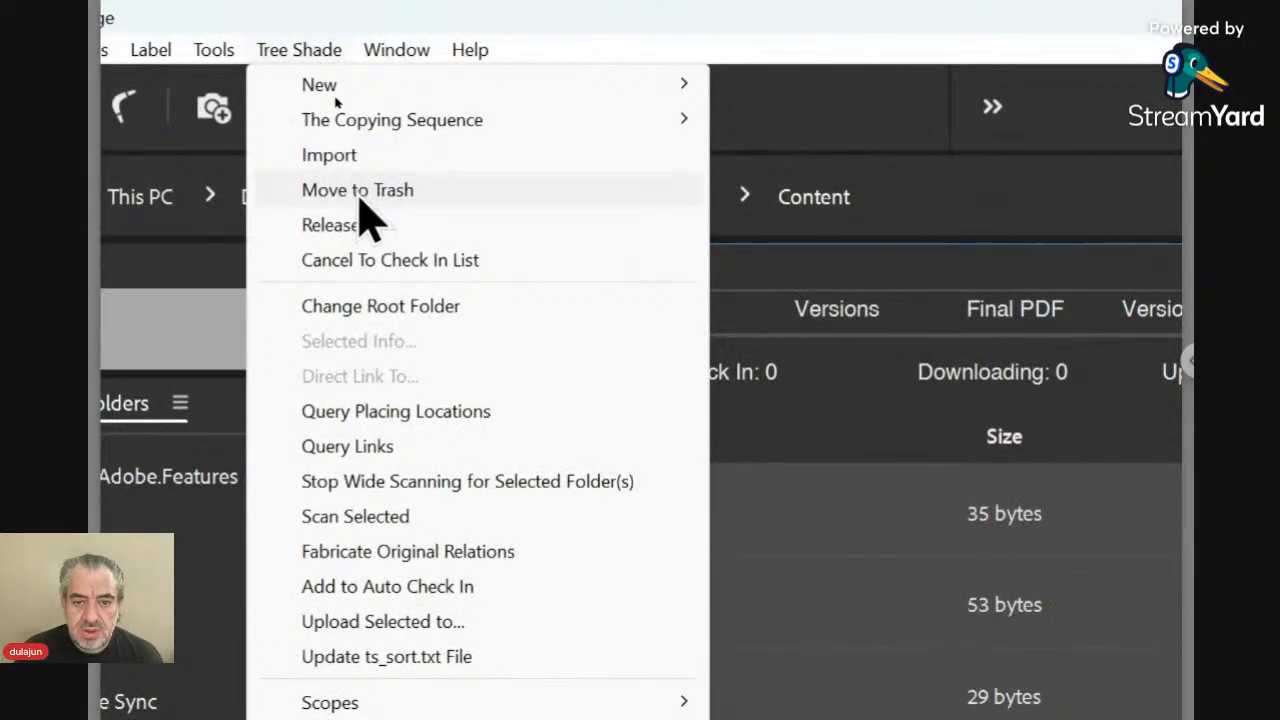
left_click(370, 212)
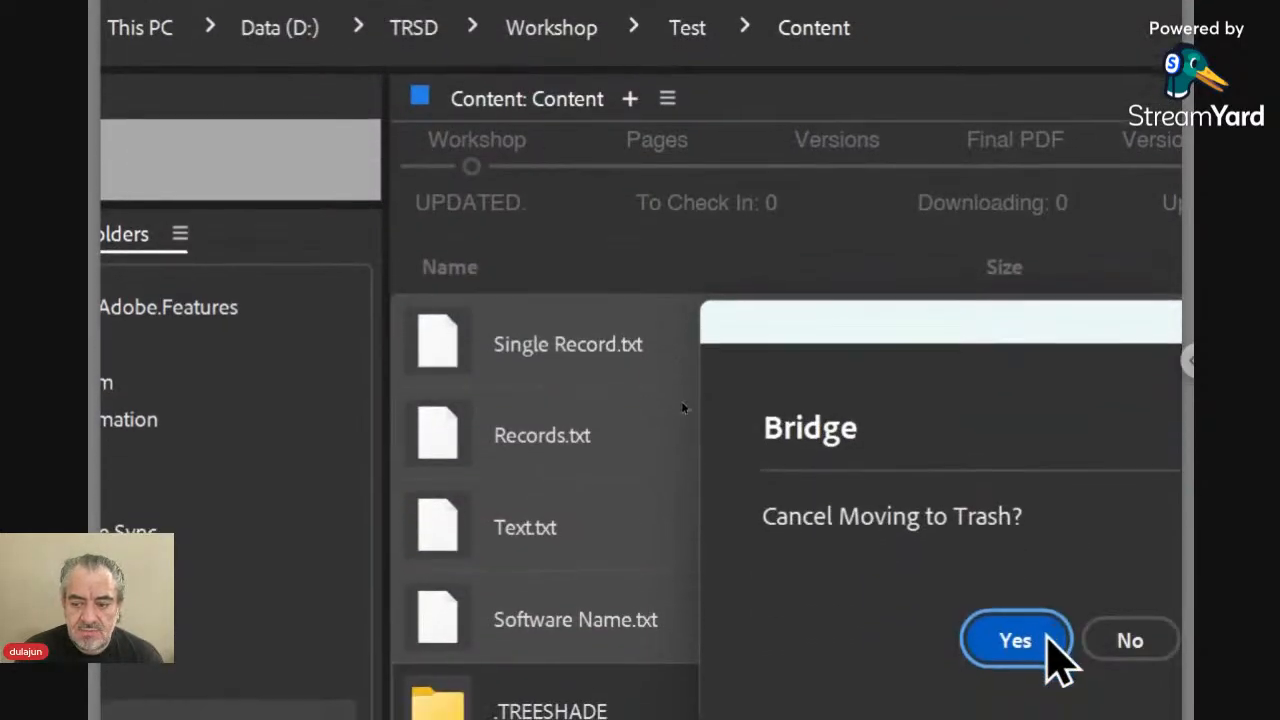
left_click(1130, 640)
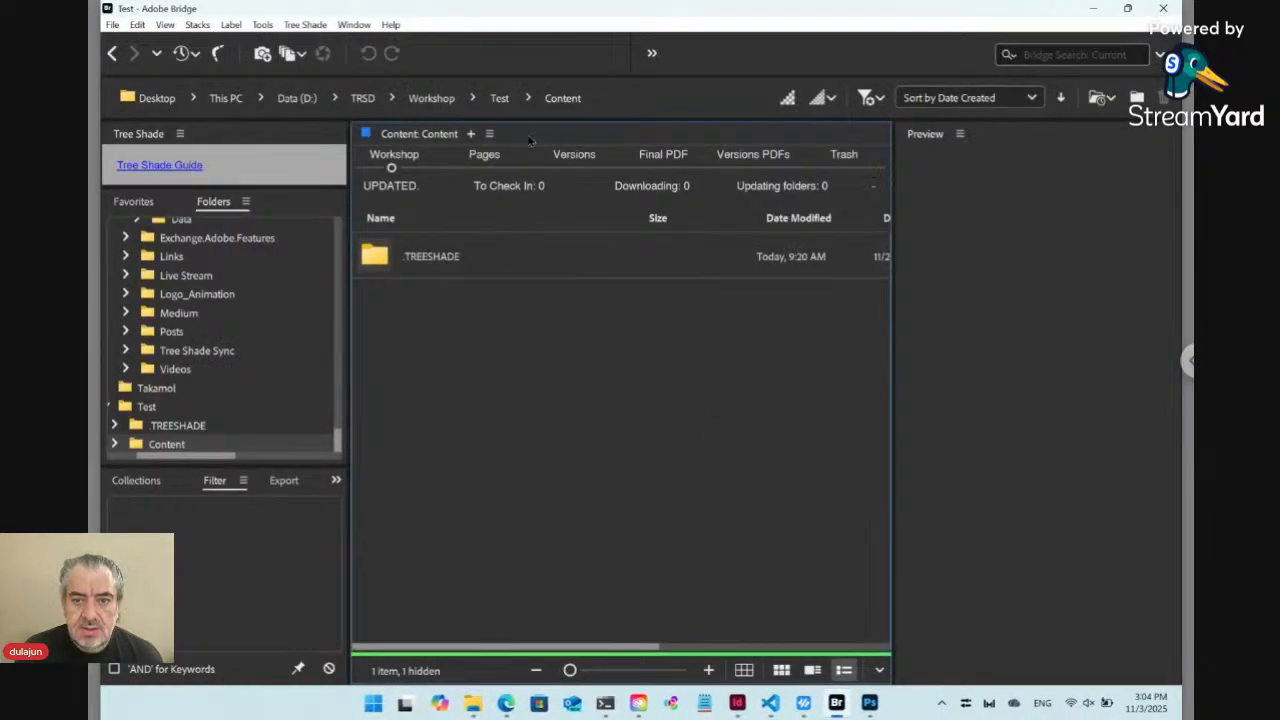
left_click(612, 24)
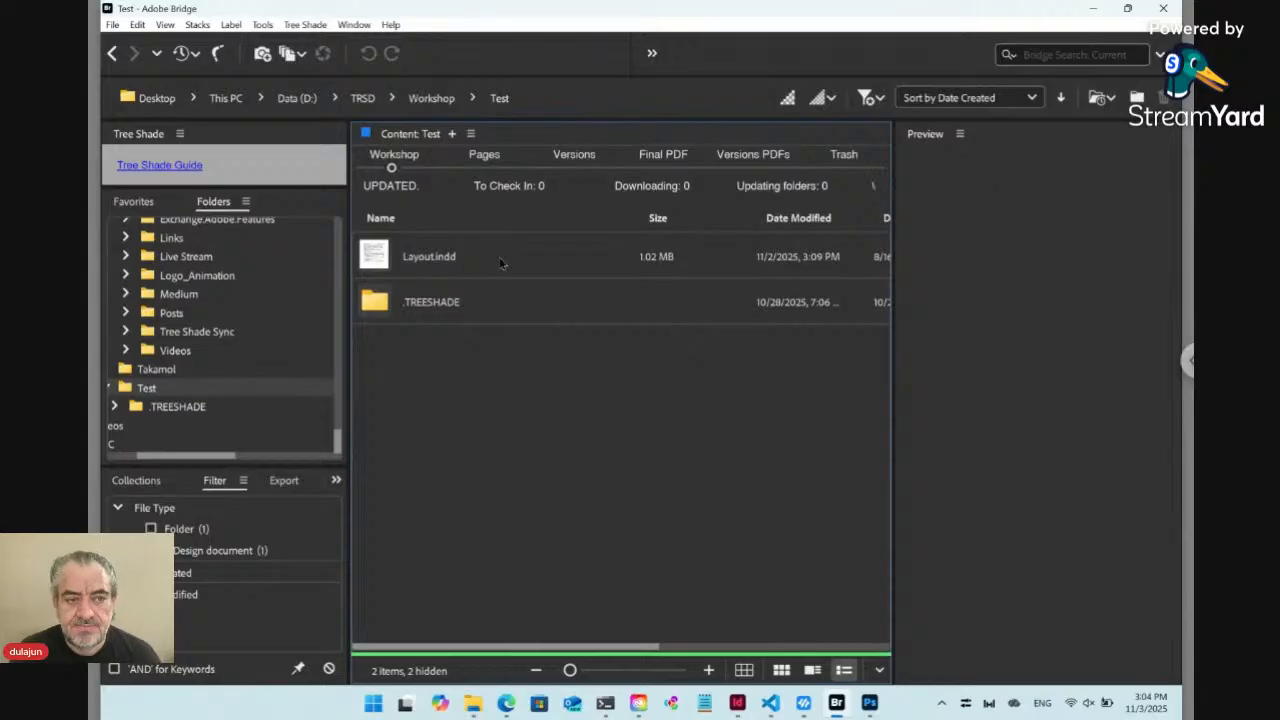
Create a new Markdown item from the Tree Shade CMS Items in the Test folder and name it Main
left_click(306, 25)
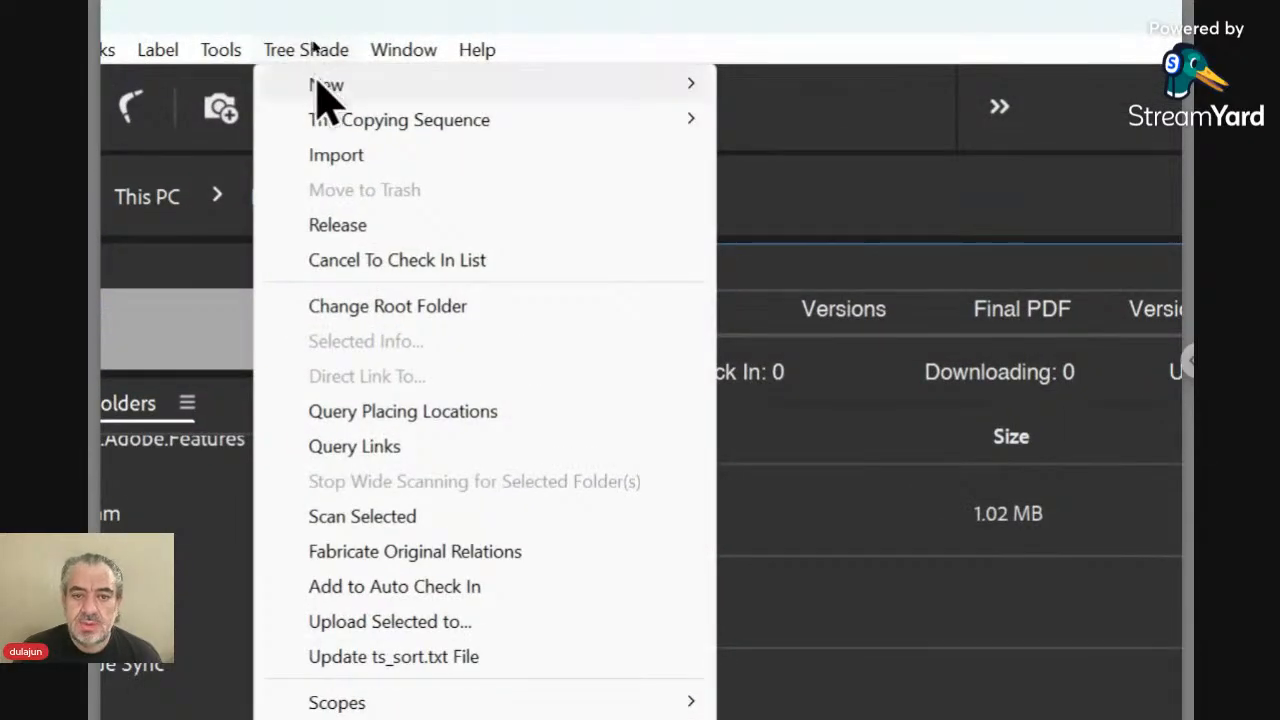
mouse_move(324, 84)
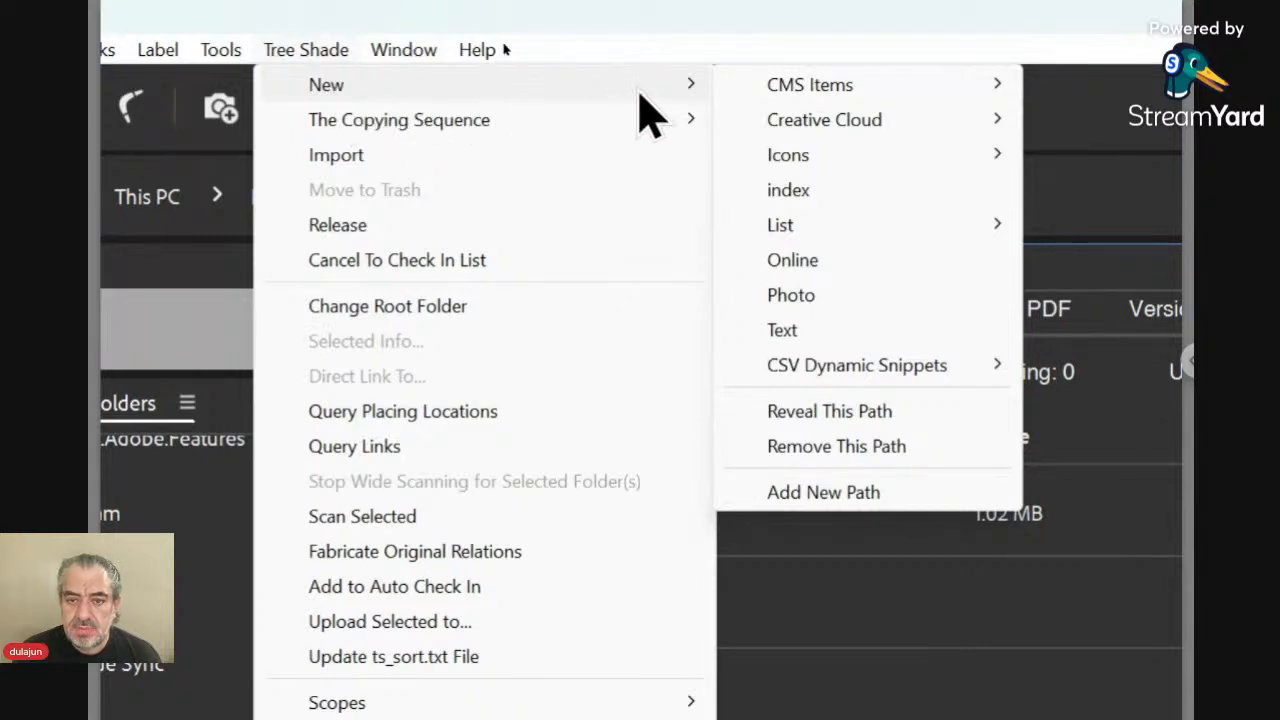
mouse_move(752, 96)
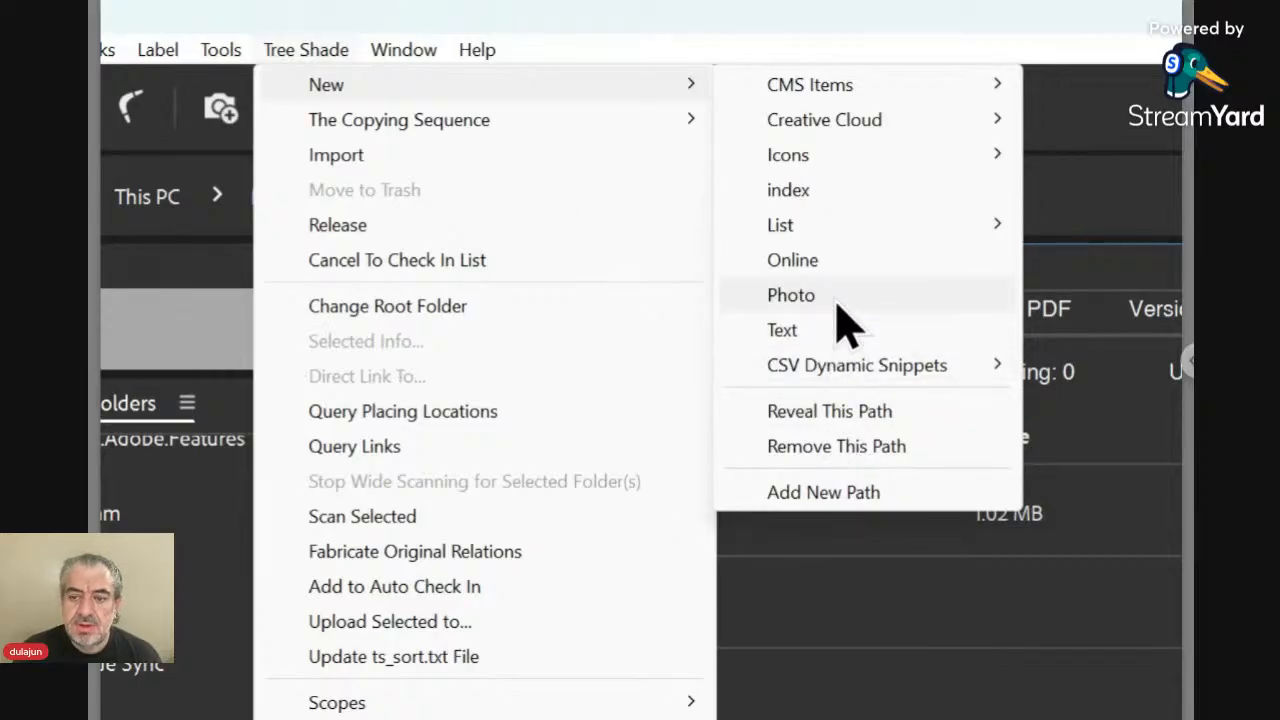
mouse_move(849, 152)
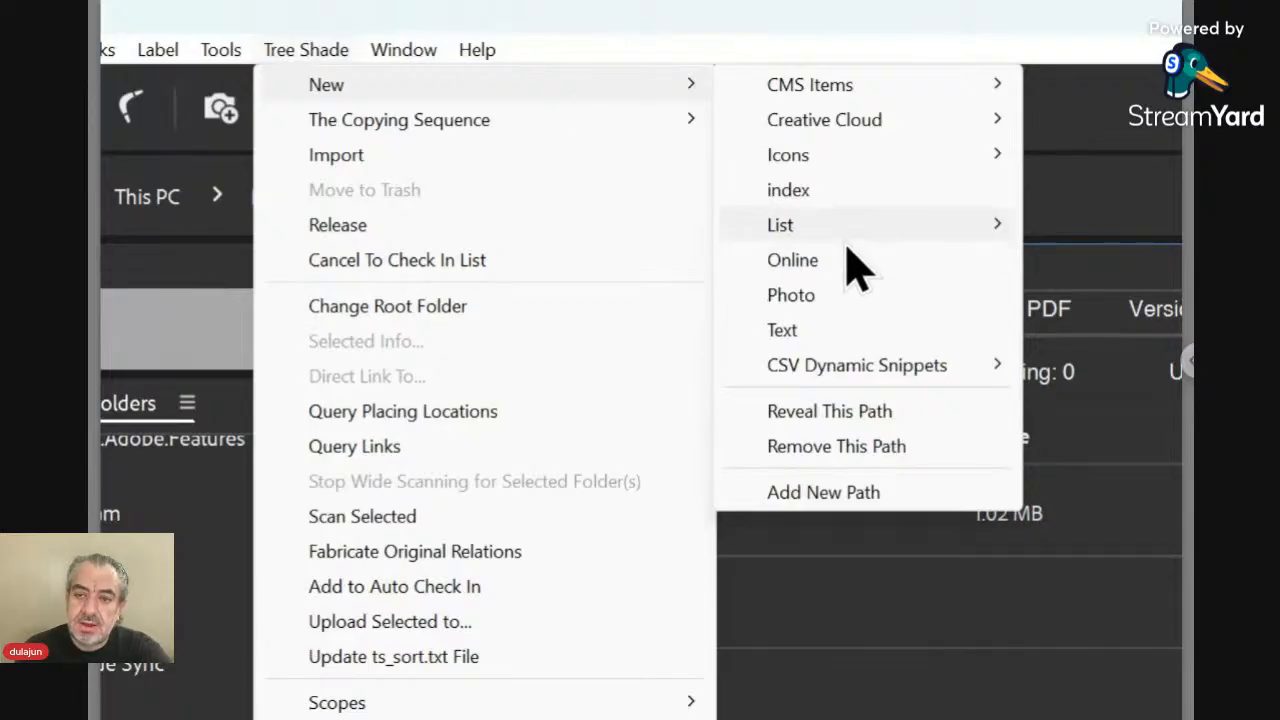
mouse_move(822, 92)
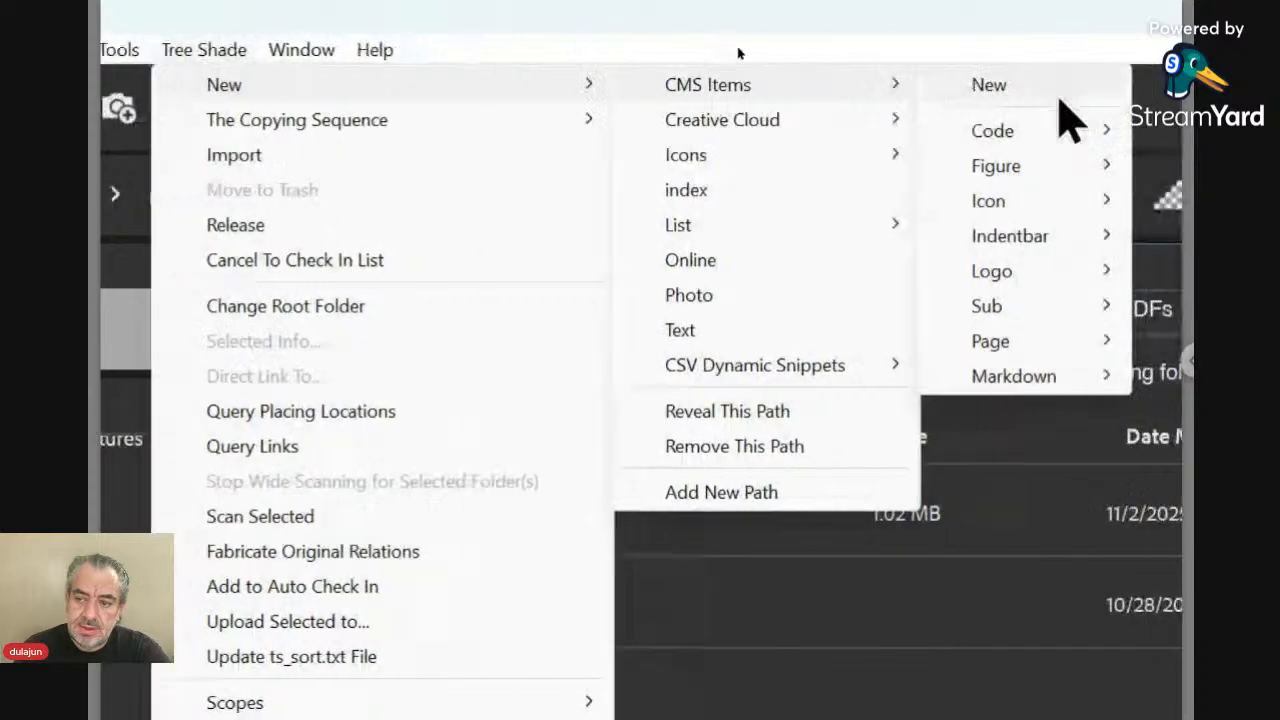
mouse_move(990, 376)
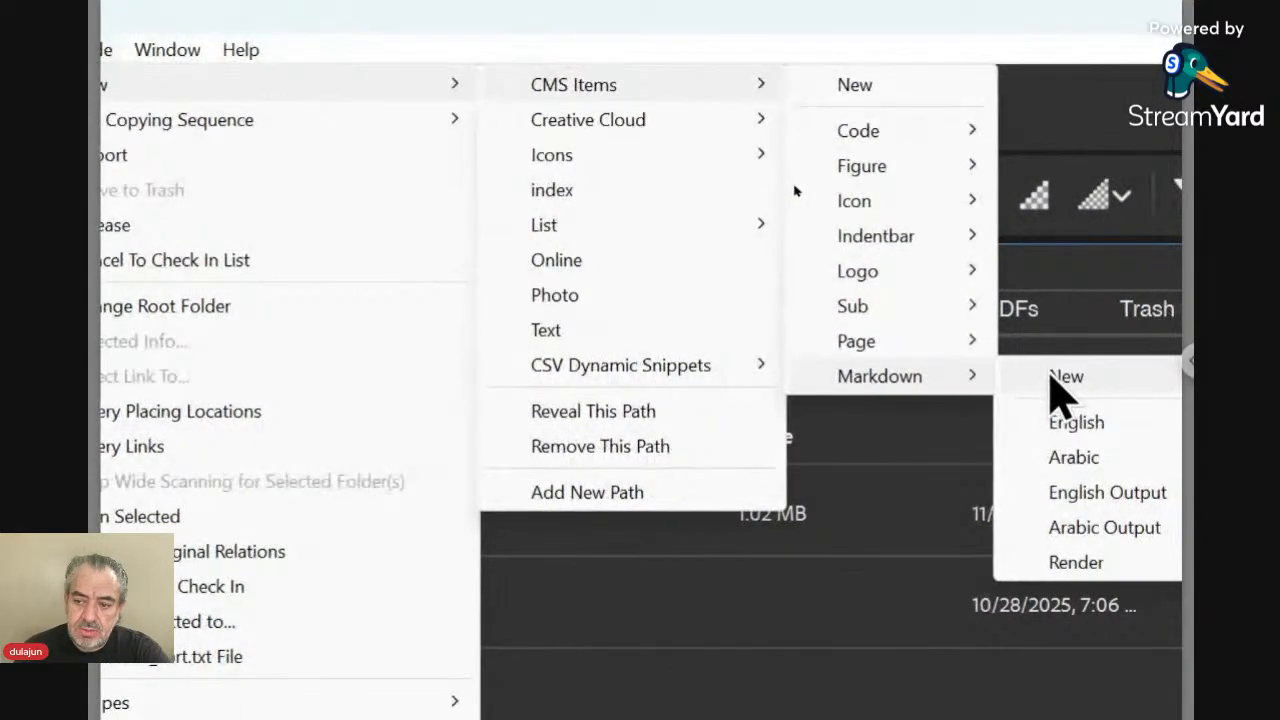
left_click(1055, 378)
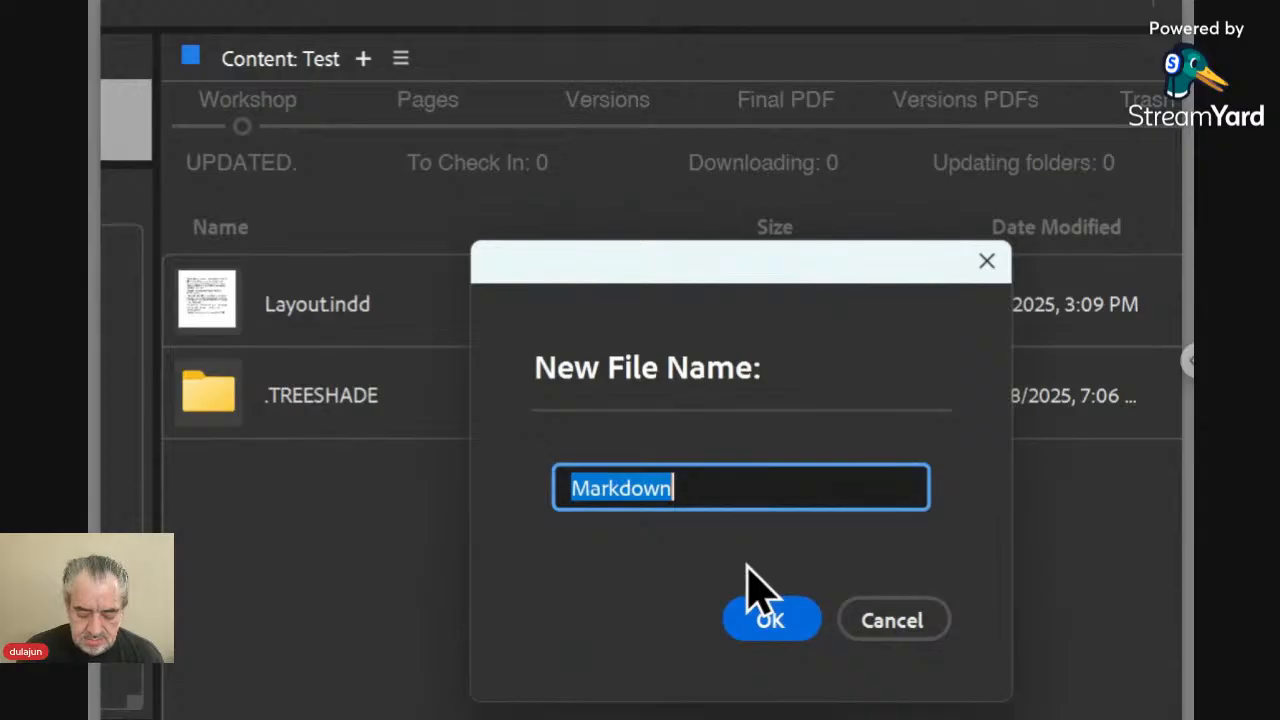
type("Main")
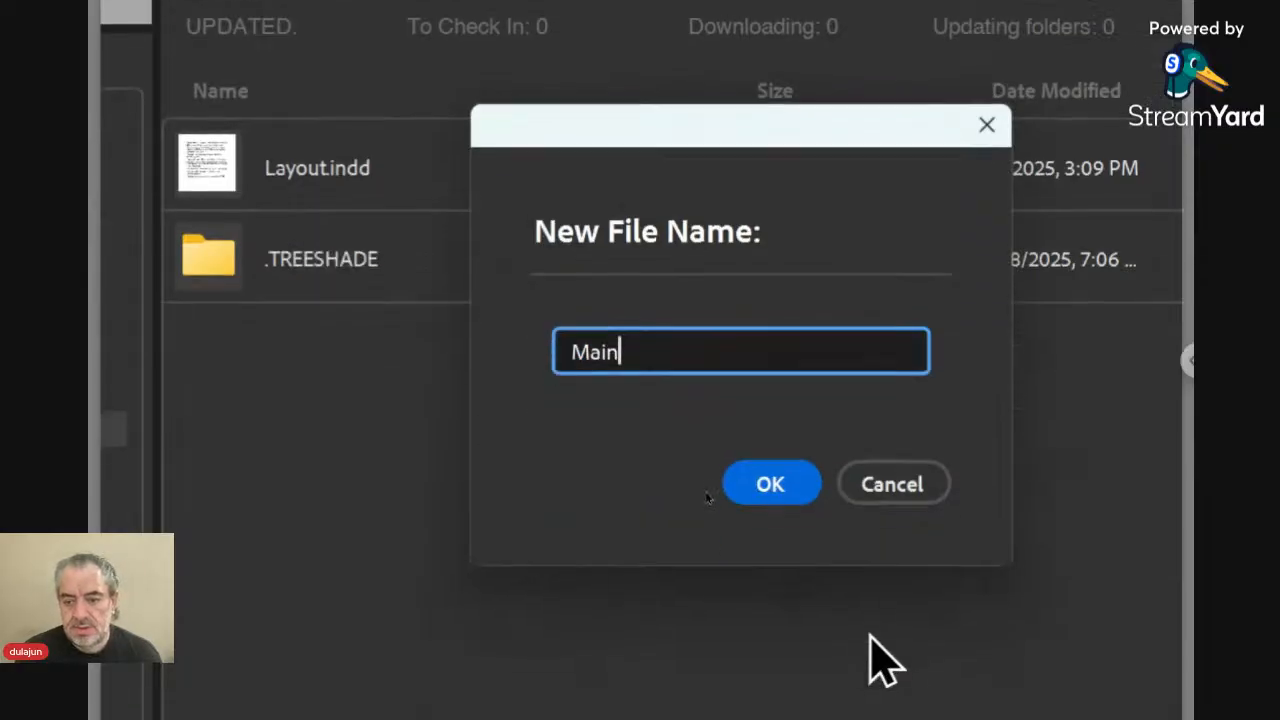
left_click(798, 493)
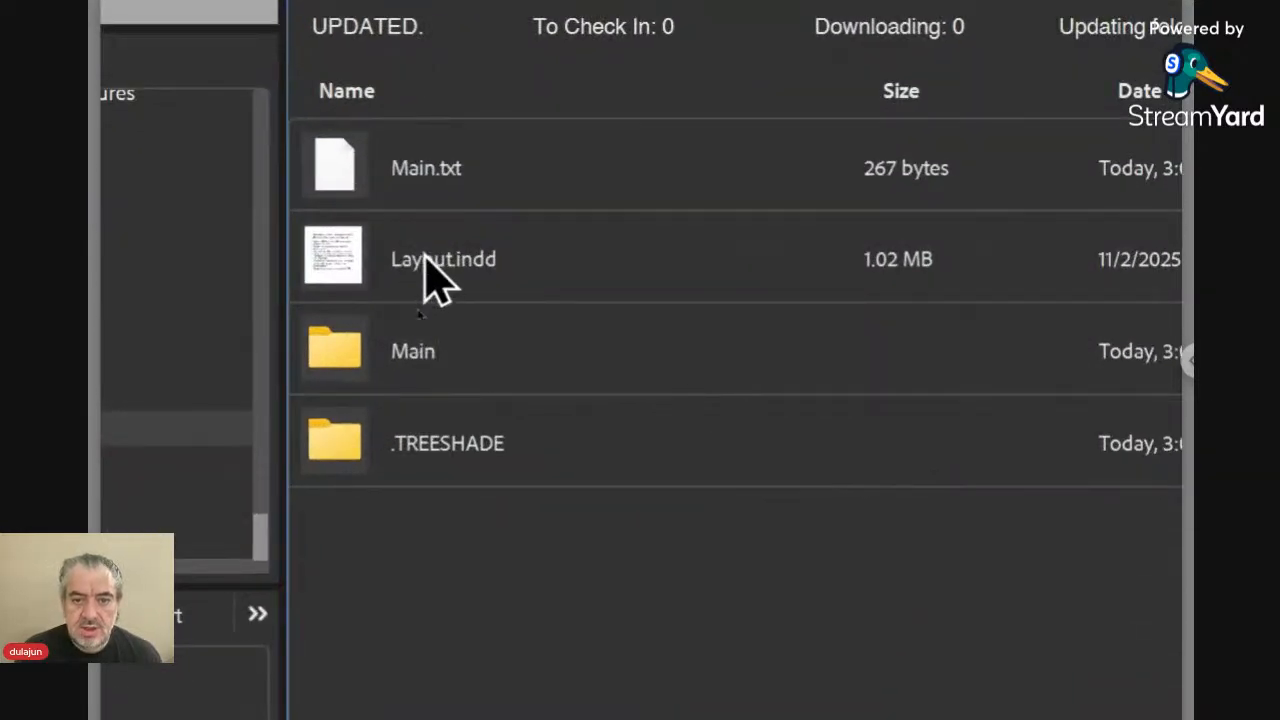
Open the folder paired with Main.txt to view its generated files, and return to the Test folder
left_click(423, 353)
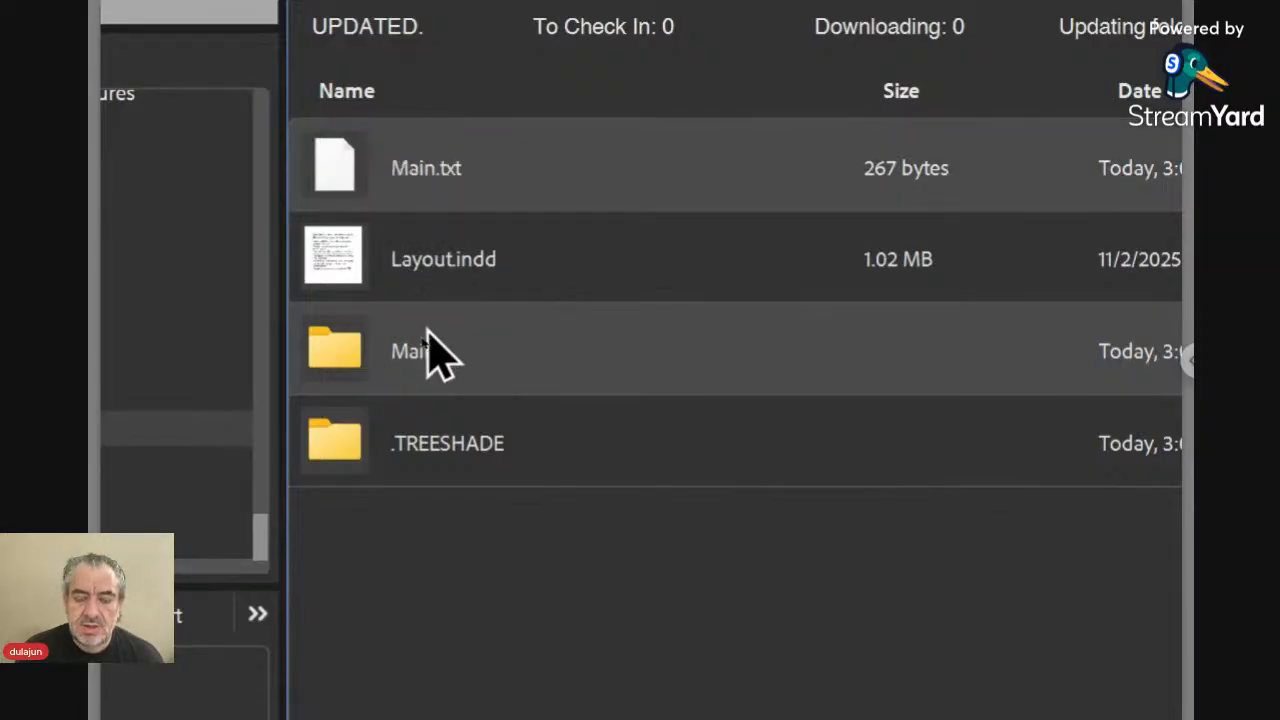
left_click(437, 551)
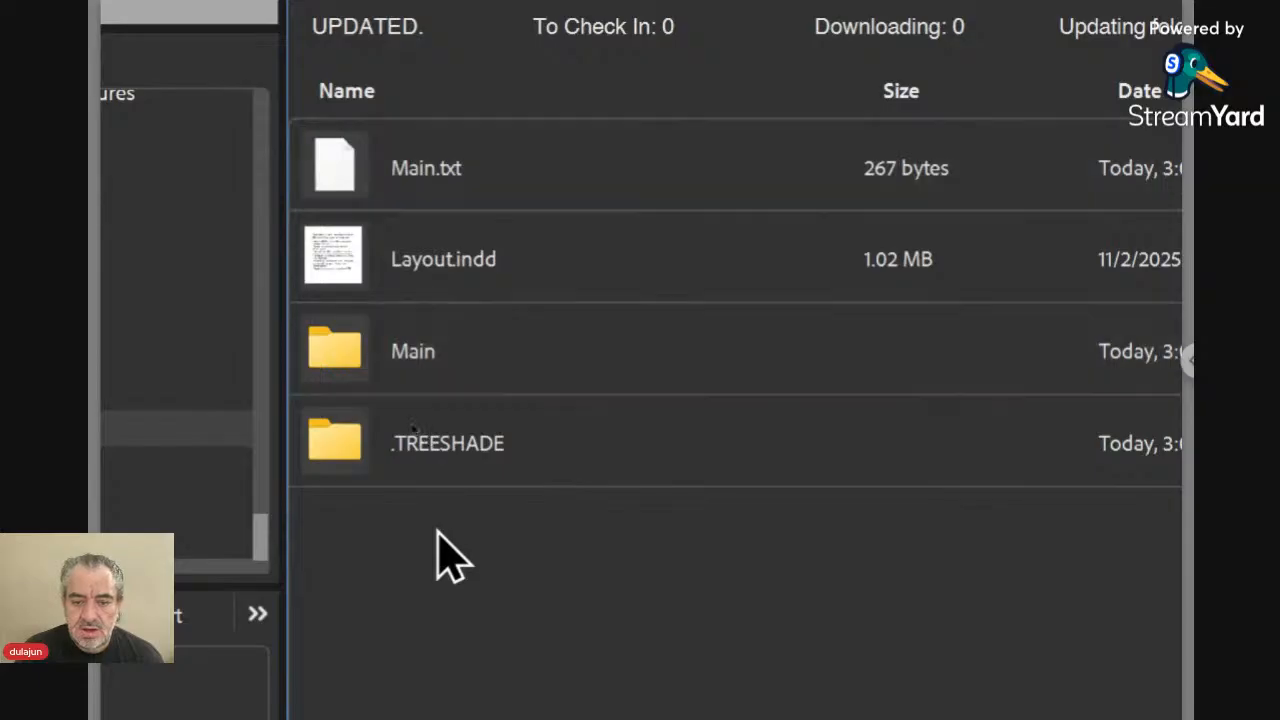
left_click(409, 170)
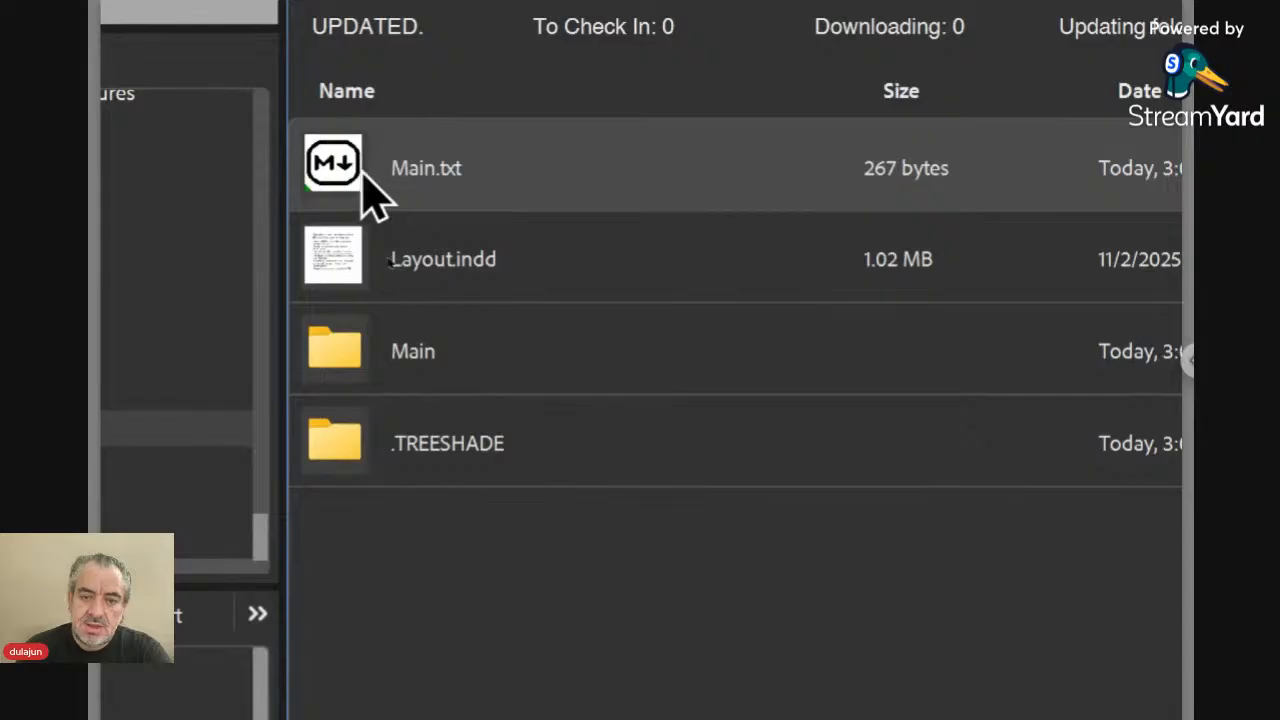
double_click(358, 172)
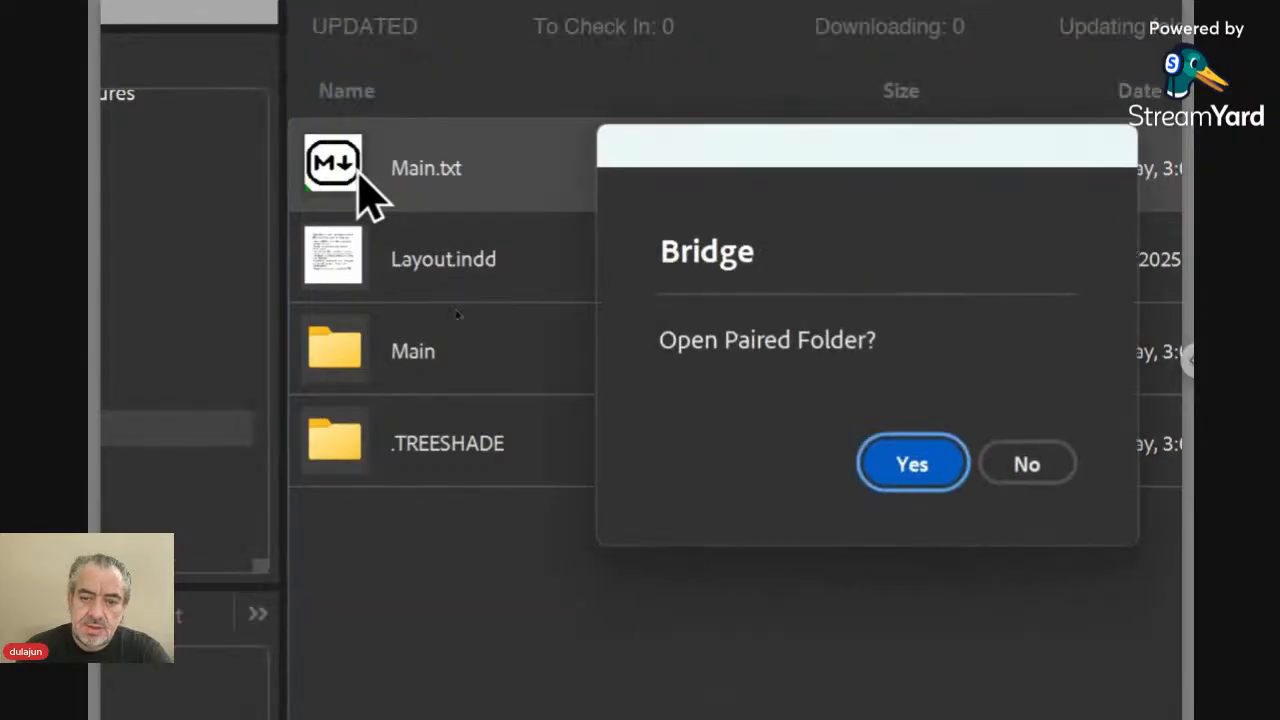
left_click(912, 468)
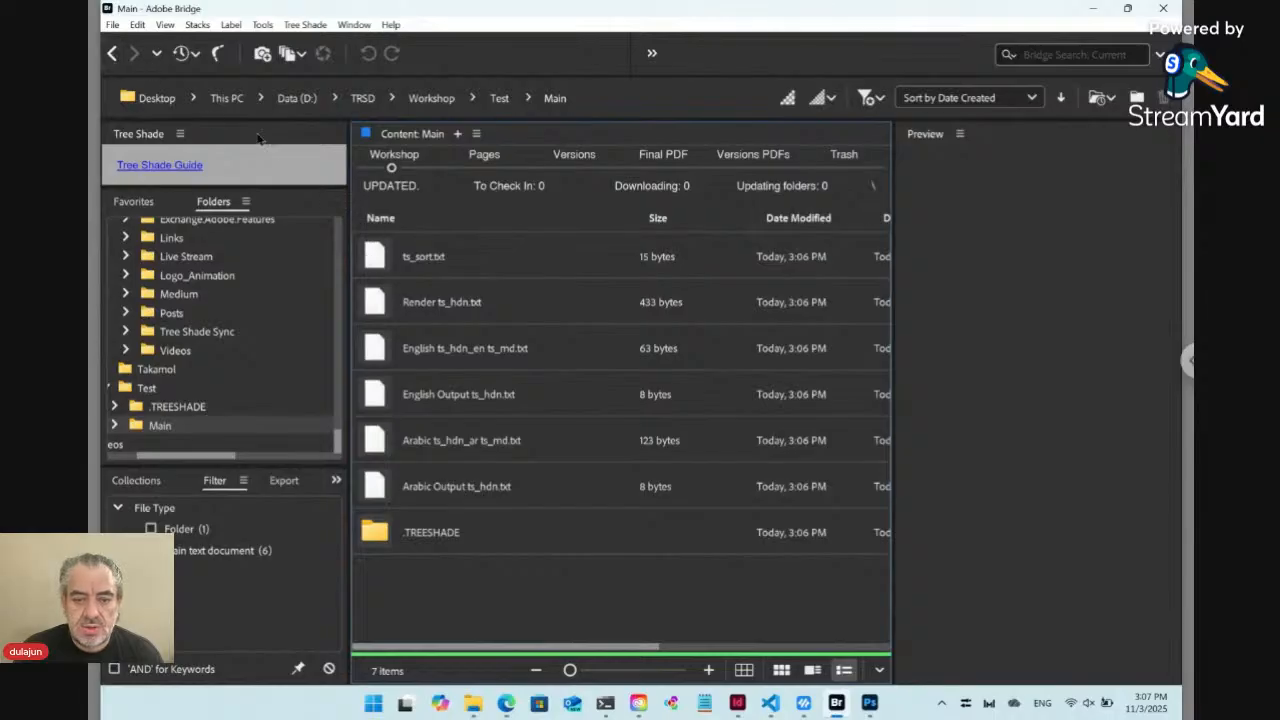
left_click(112, 53)
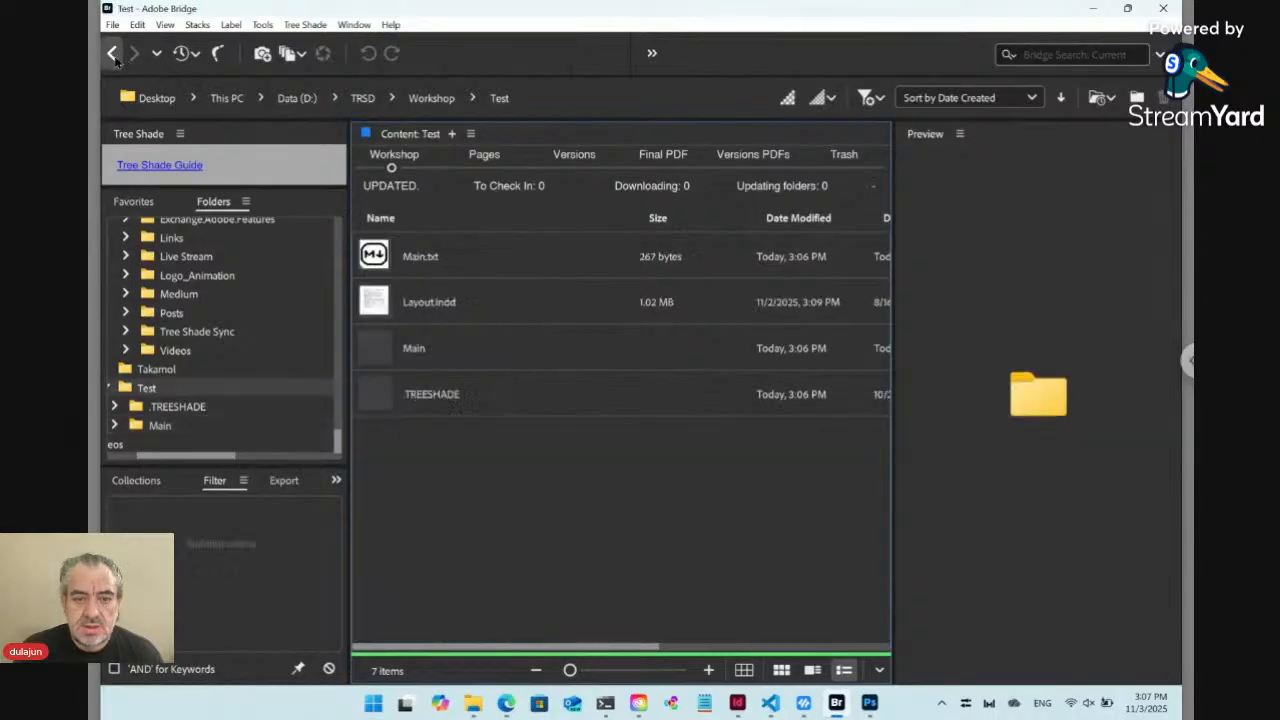
Switch from the Main folder to its paired file, and clear the selection
right_click(380, 352)
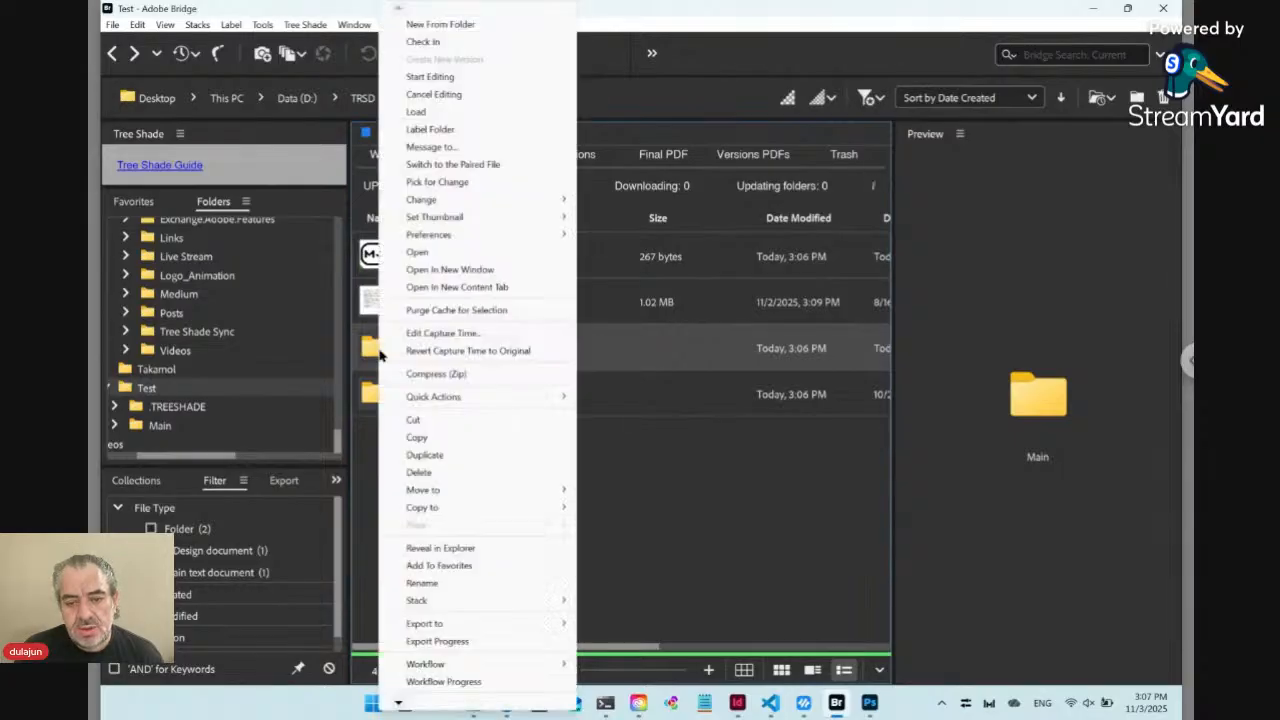
mouse_move(443, 233)
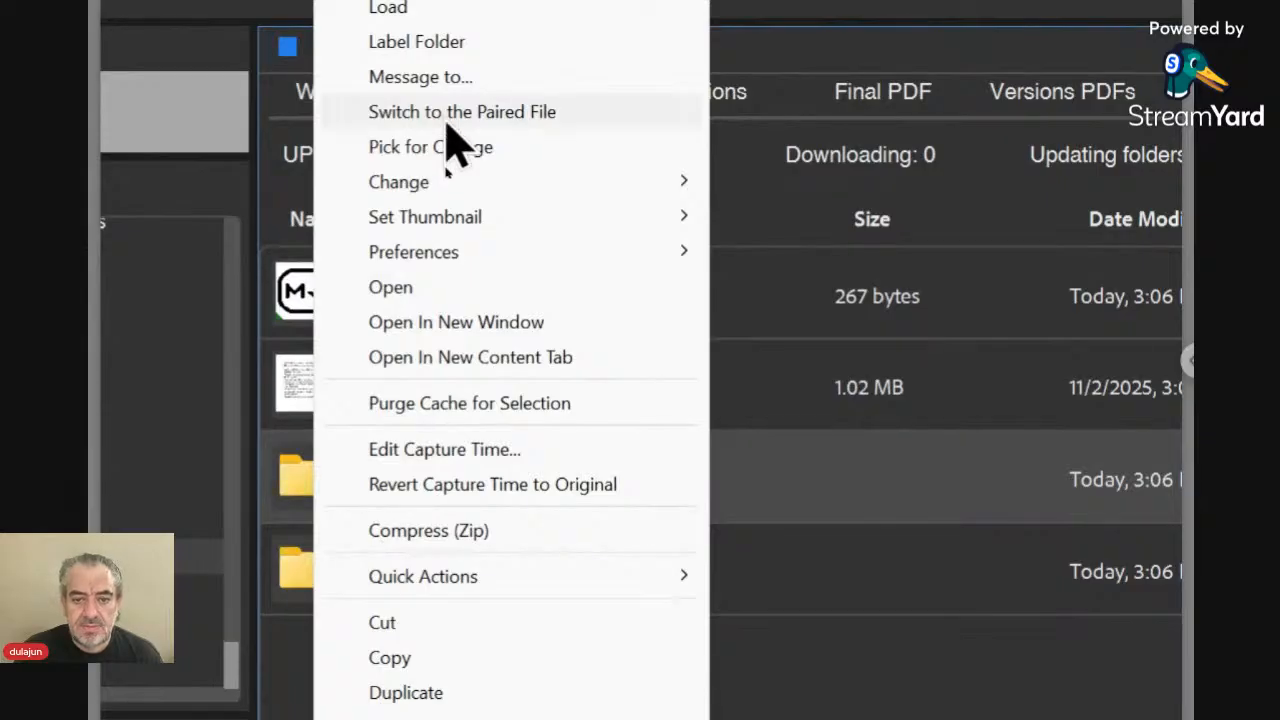
left_click(446, 125)
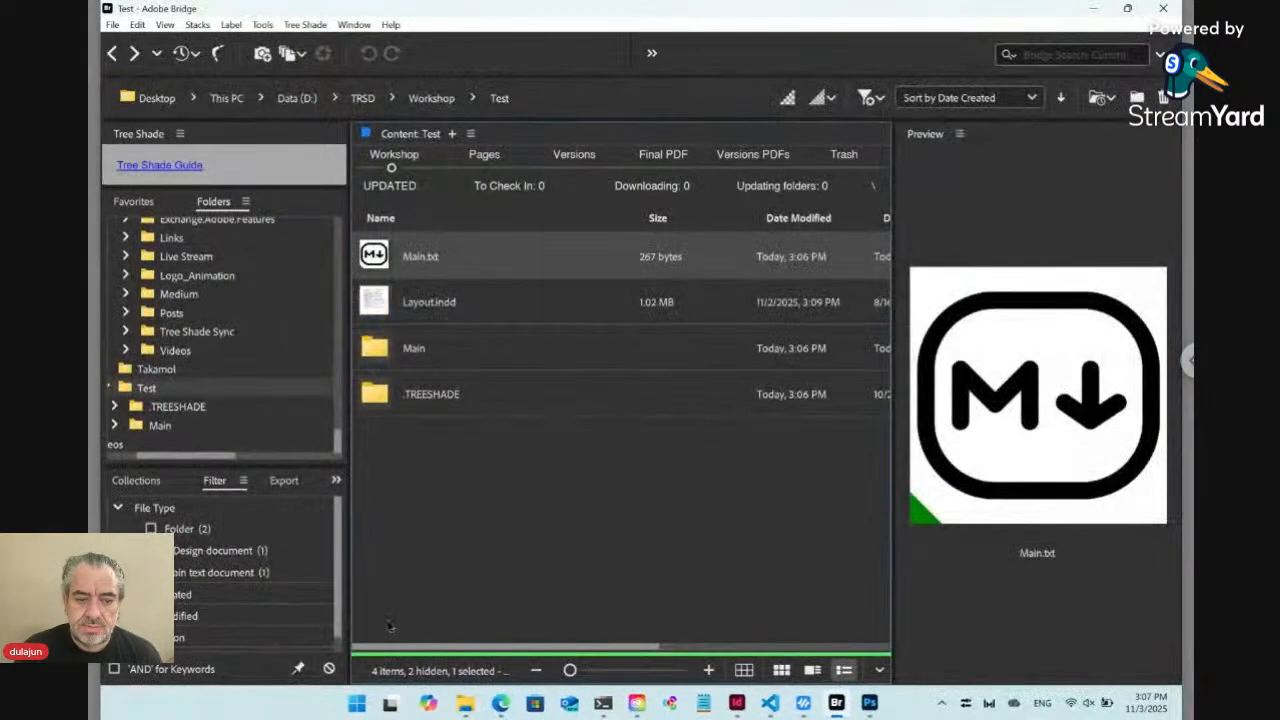
left_click(456, 527)
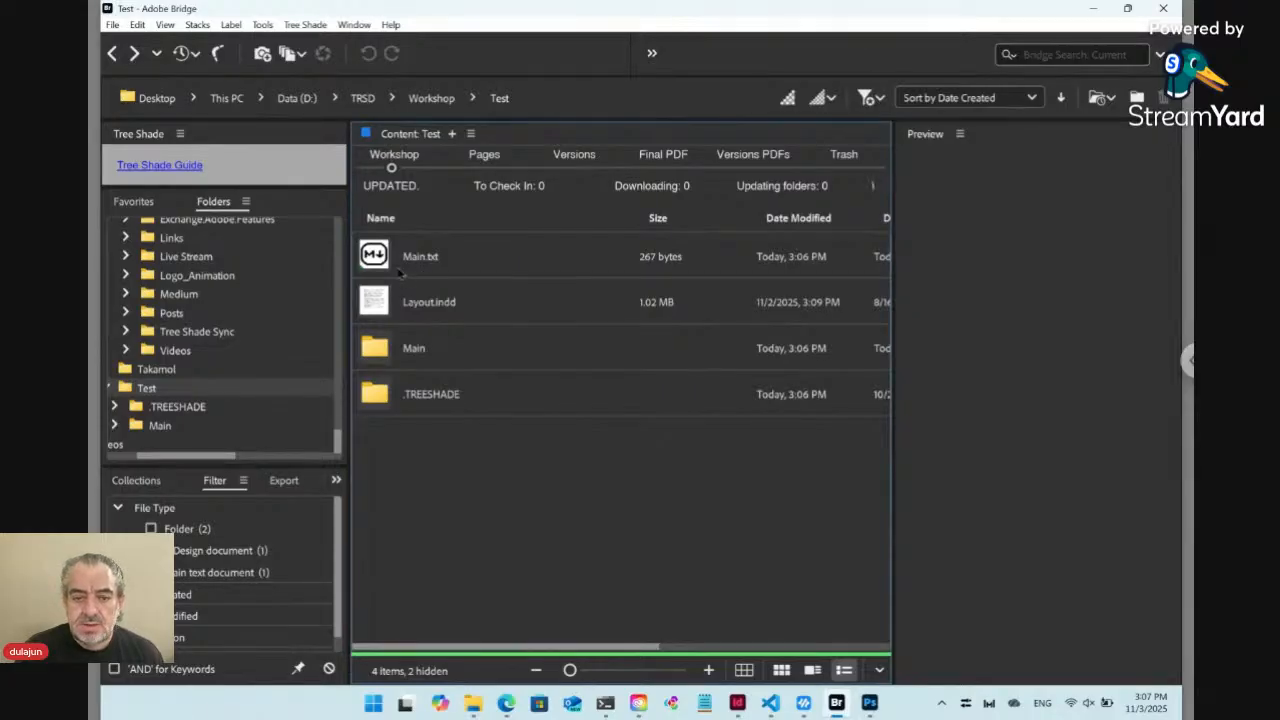
Go from the selected Main.txt to its paired Main folder again, and go back to Test
left_click(383, 262)
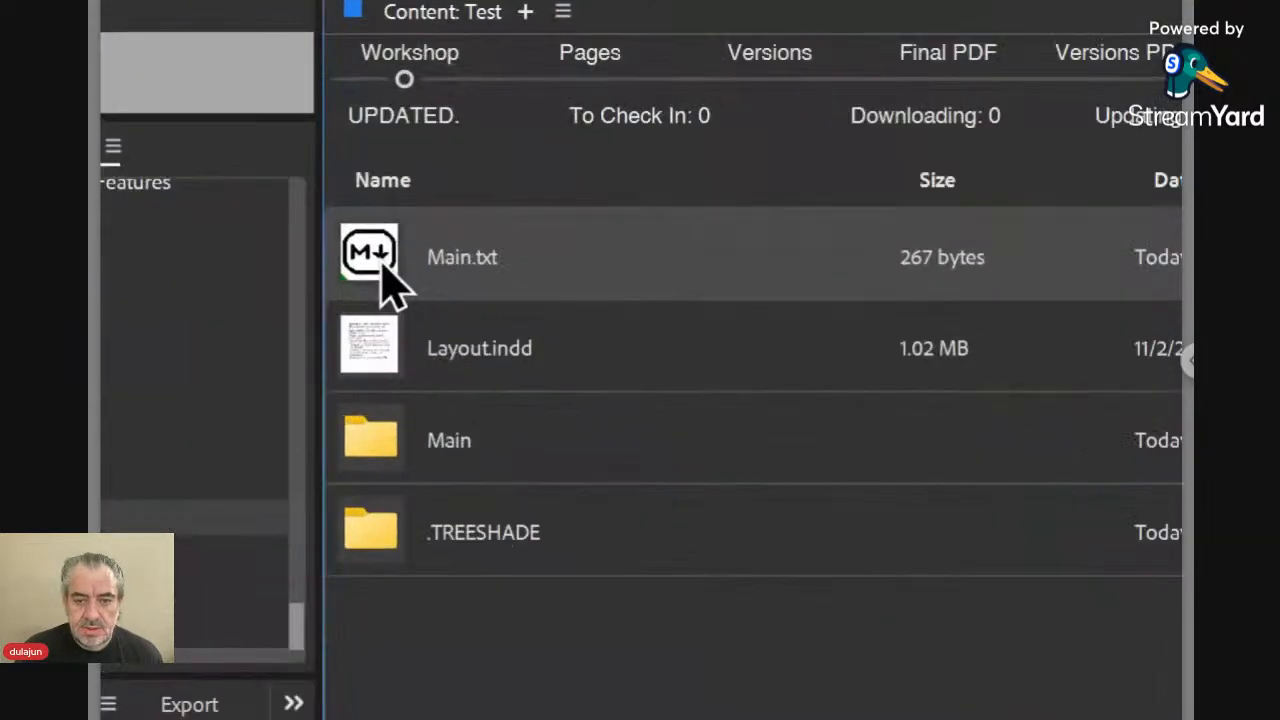
right_click(380, 260)
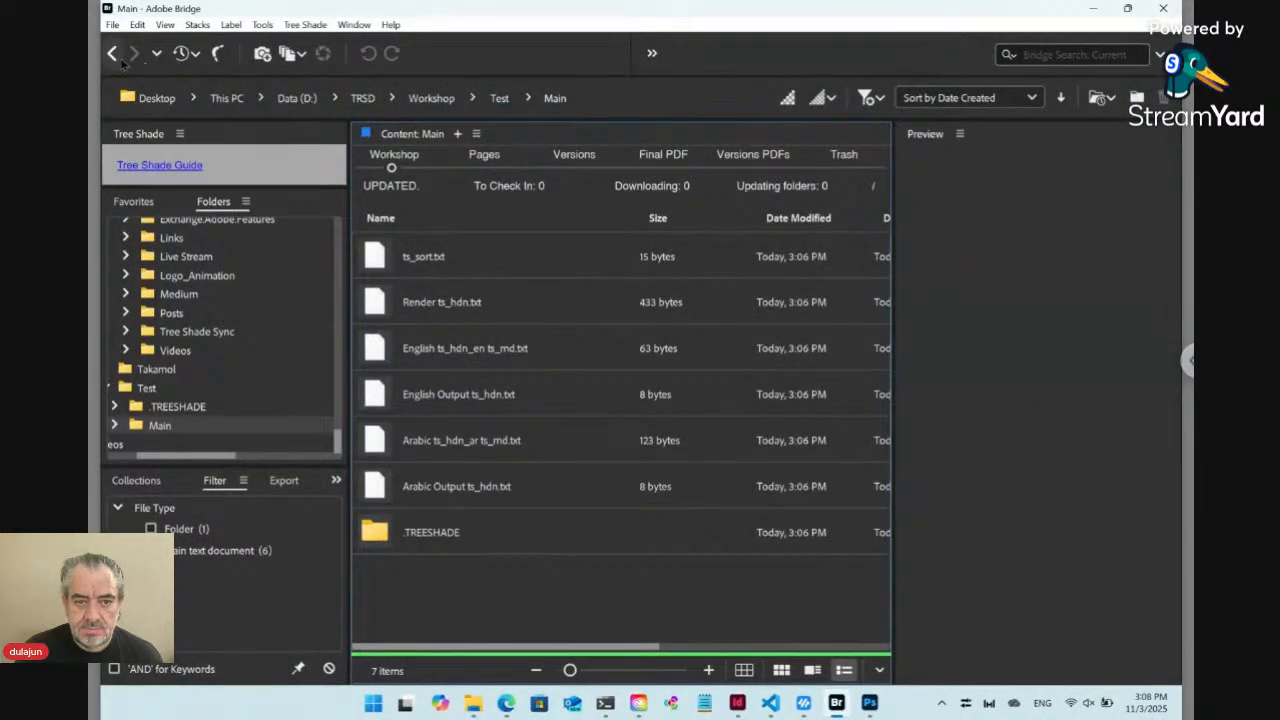
left_click(114, 55)
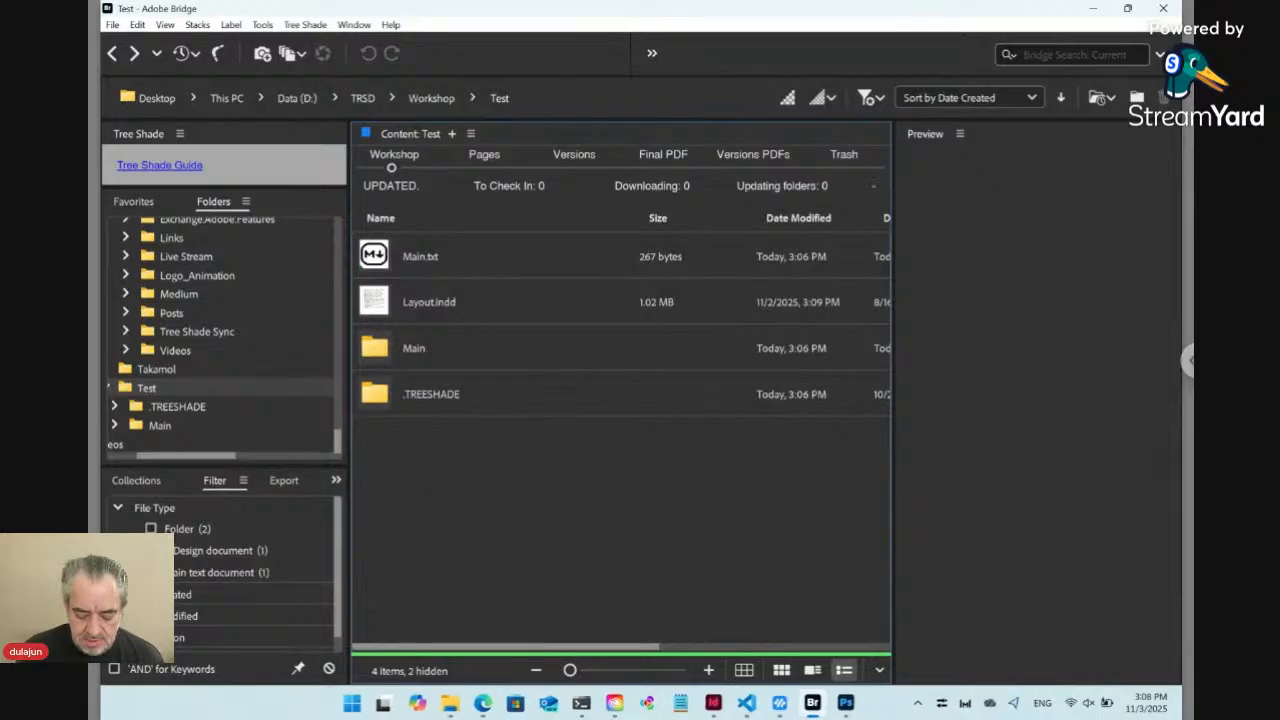
Create a new folder named Content in Test and open it
key("ctrl+shift+n")
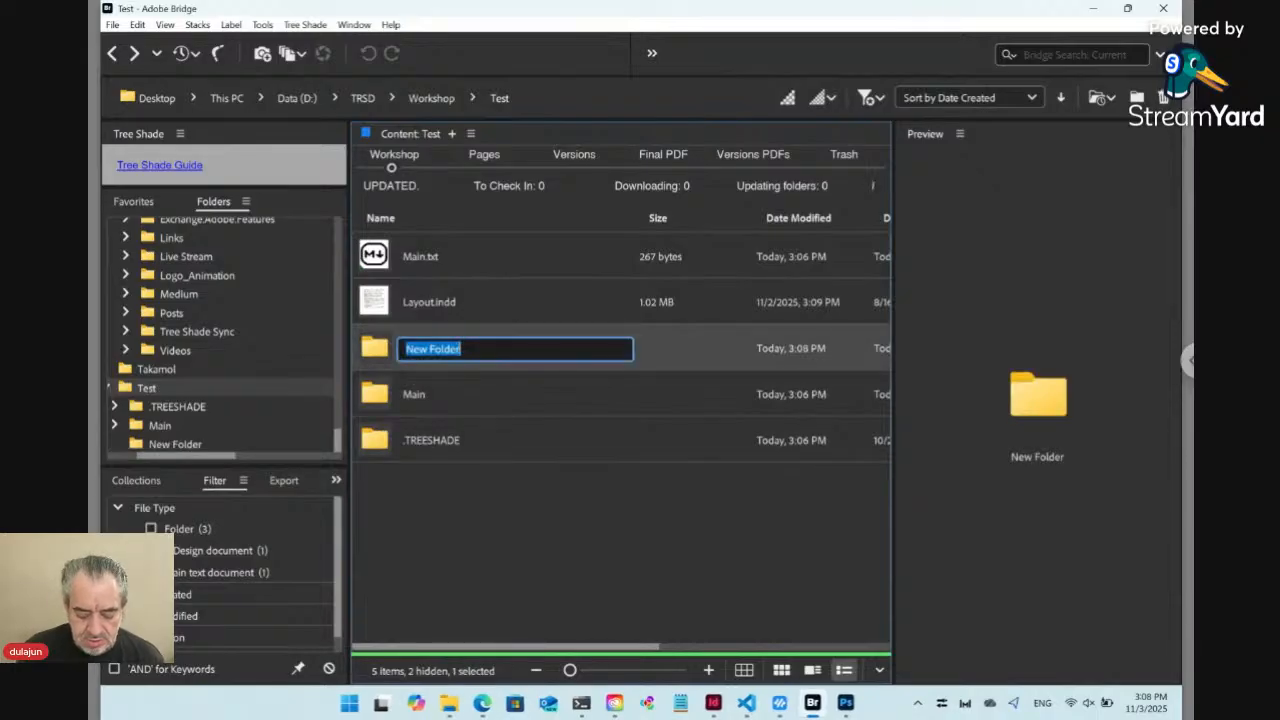
type("Content")
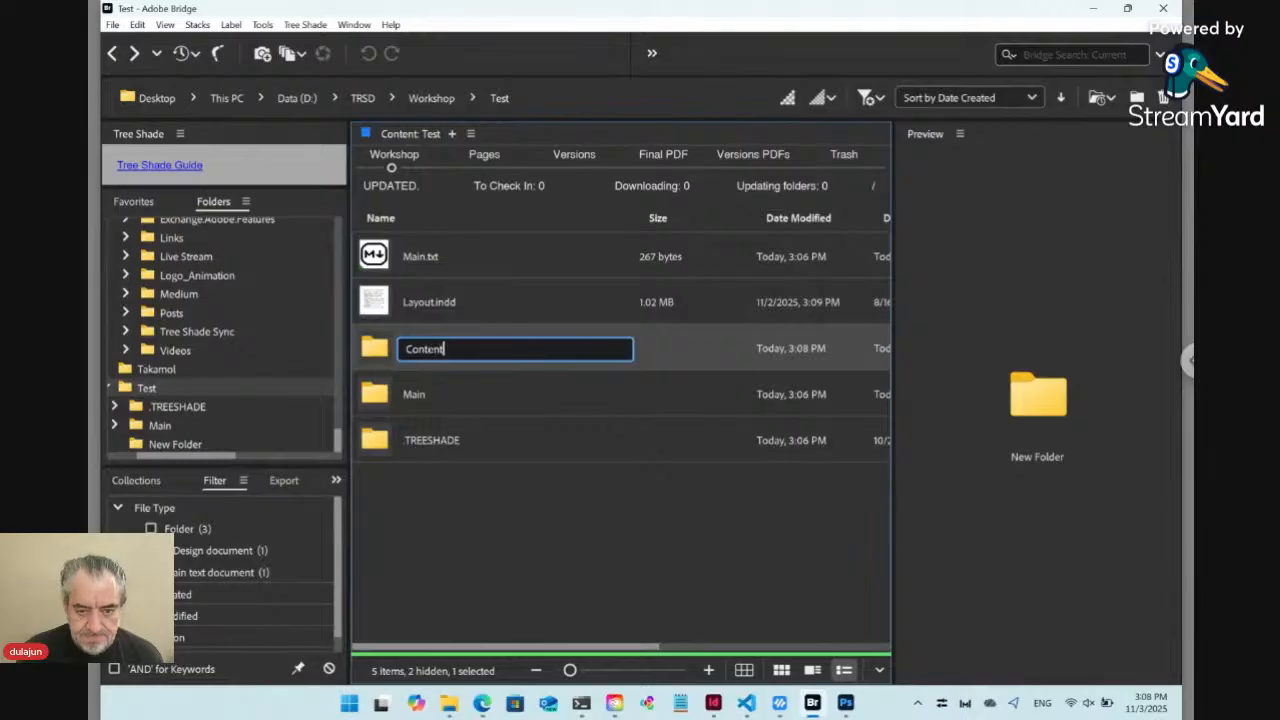
key("Return")
key("Return")
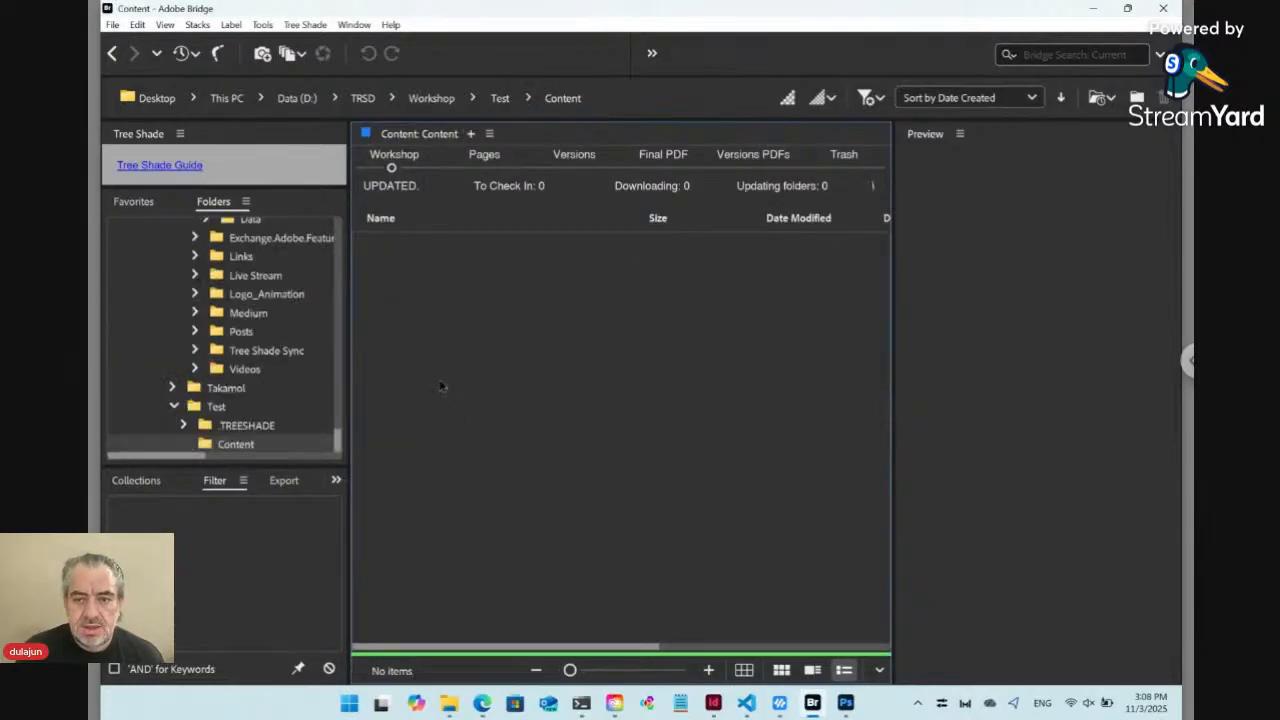
Try to move picked items into the empty Content folder with Move Here, and return to the Test folder
right_click(420, 335)
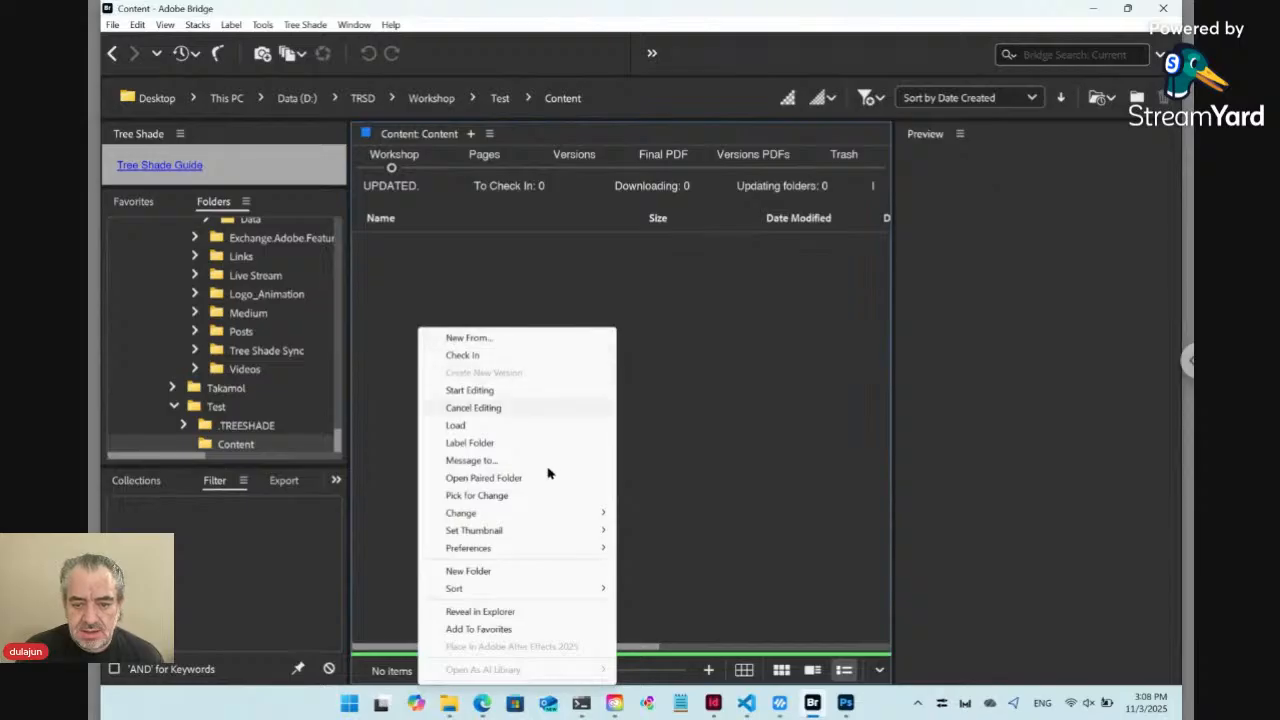
mouse_move(556, 516)
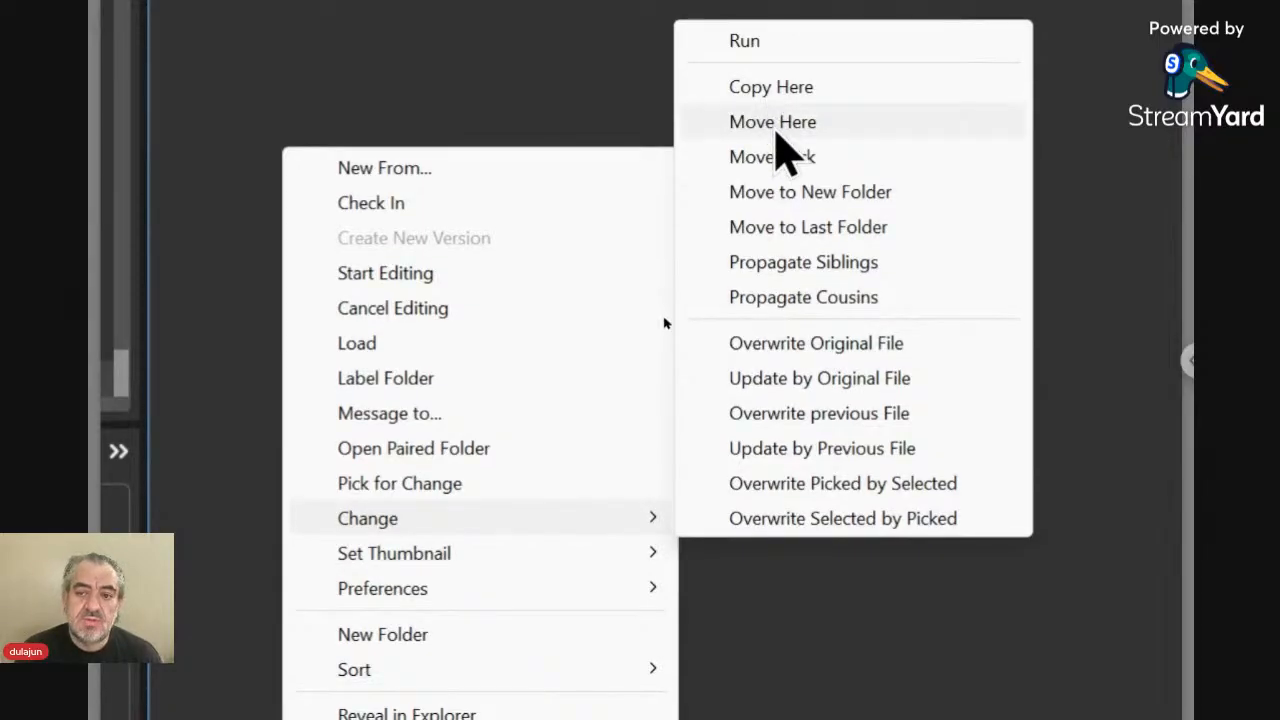
left_click(772, 122)
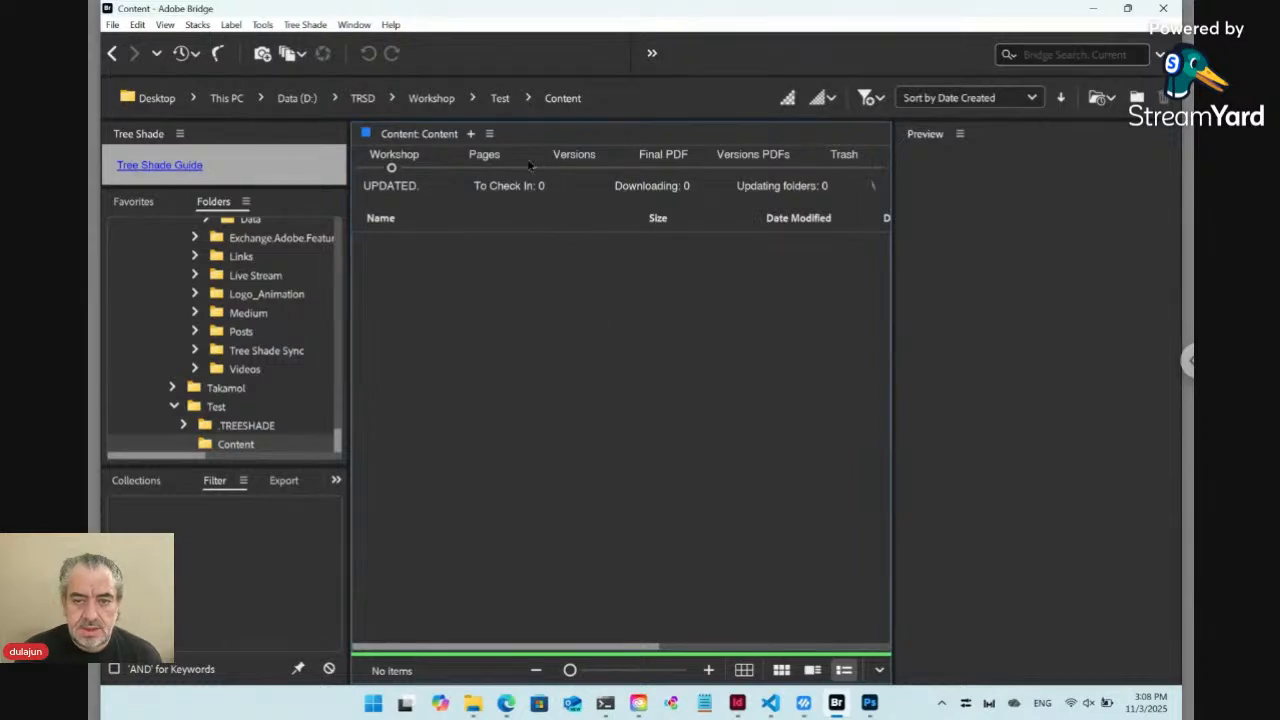
left_click(500, 98)
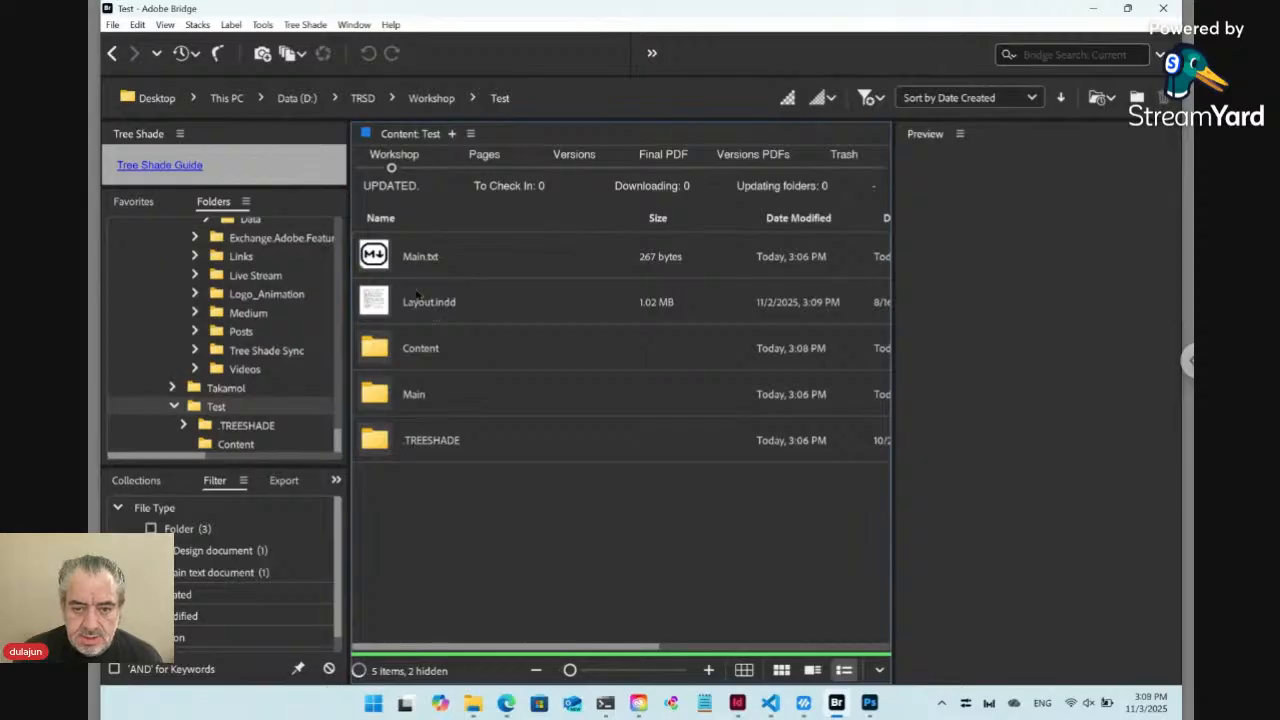
Mark Main.txt in the Test folder with Pick for Change
left_click(383, 261)
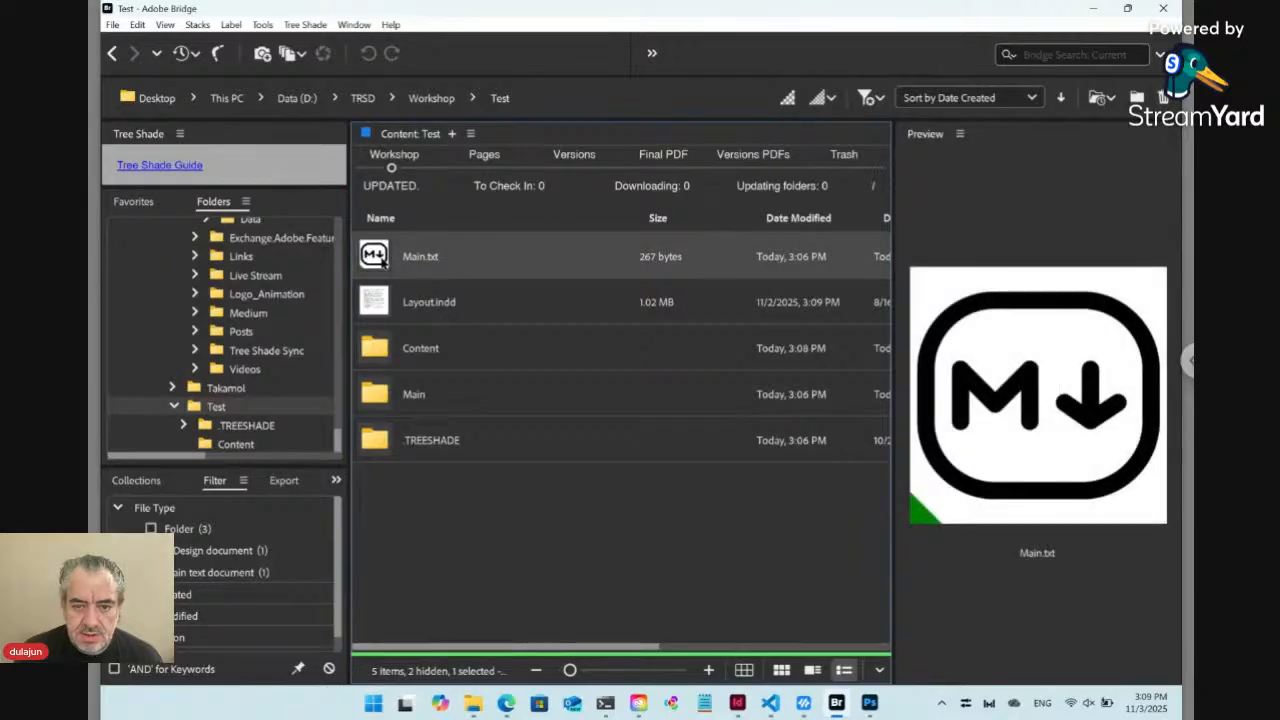
right_click(383, 261)
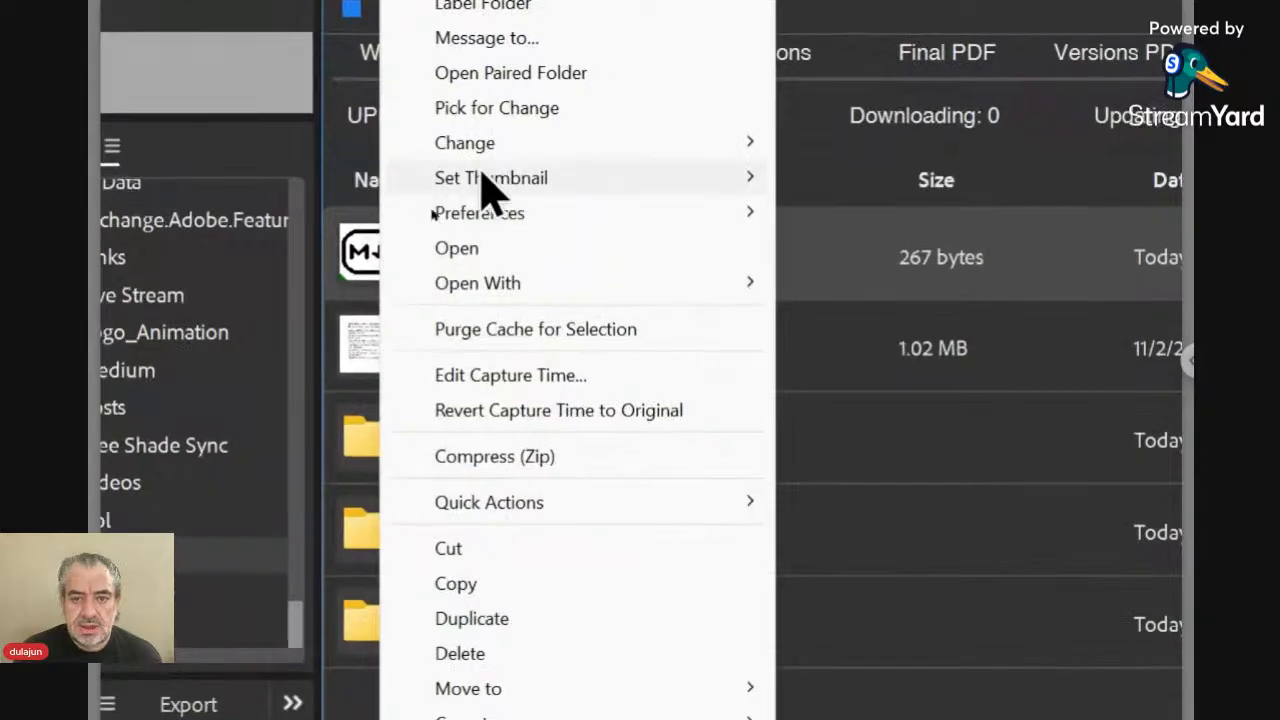
mouse_move(434, 195)
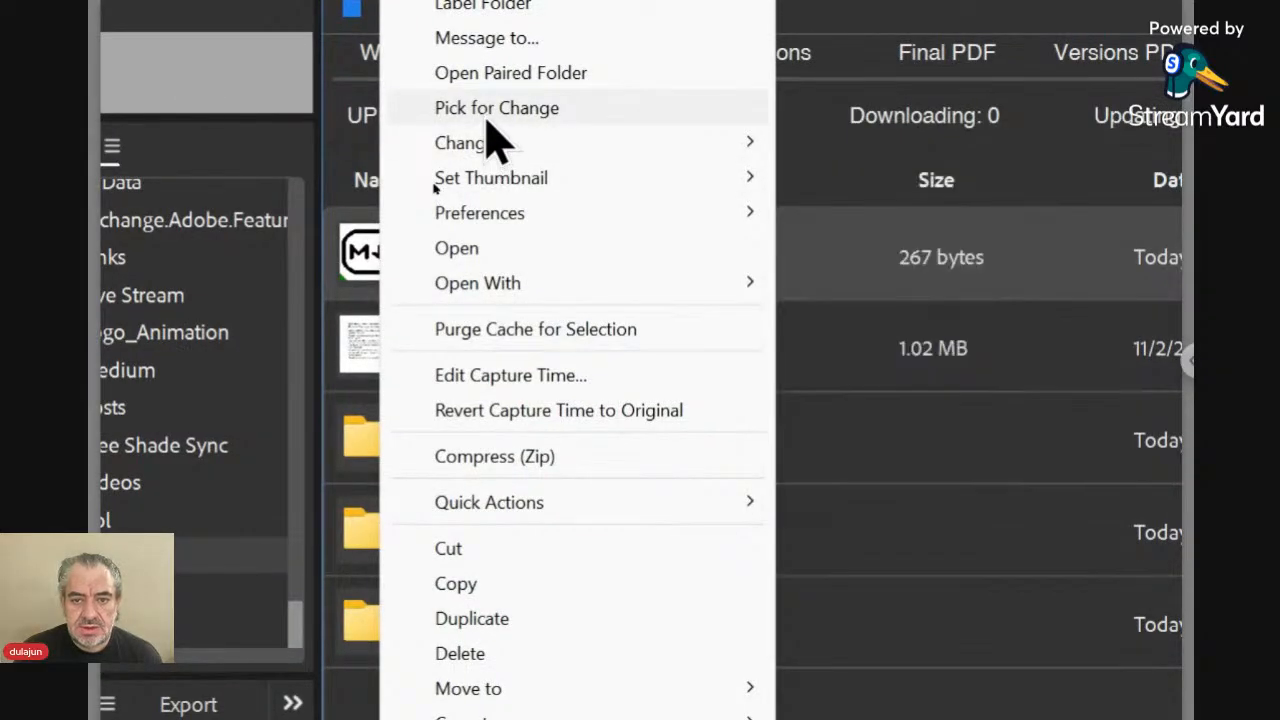
left_click(490, 110)
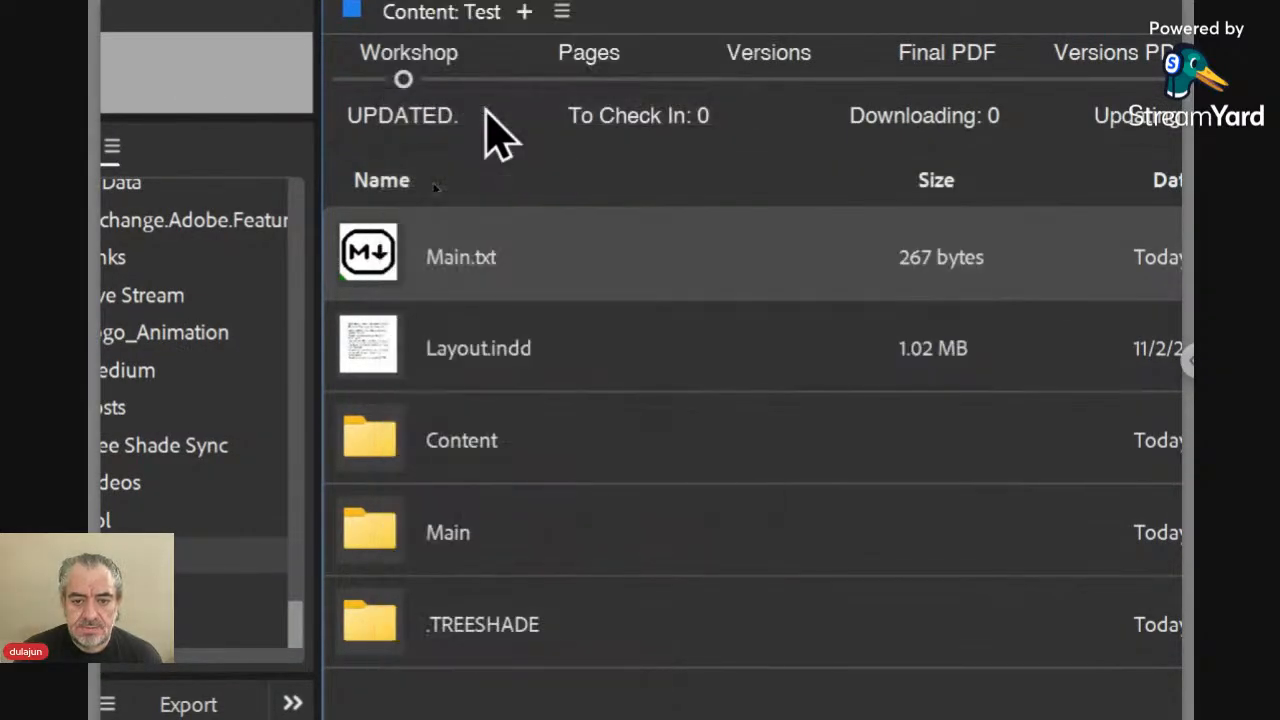
Open the Content folder and bring the picked Main item into it with Move Here
left_click(395, 468)
double_click(395, 468)
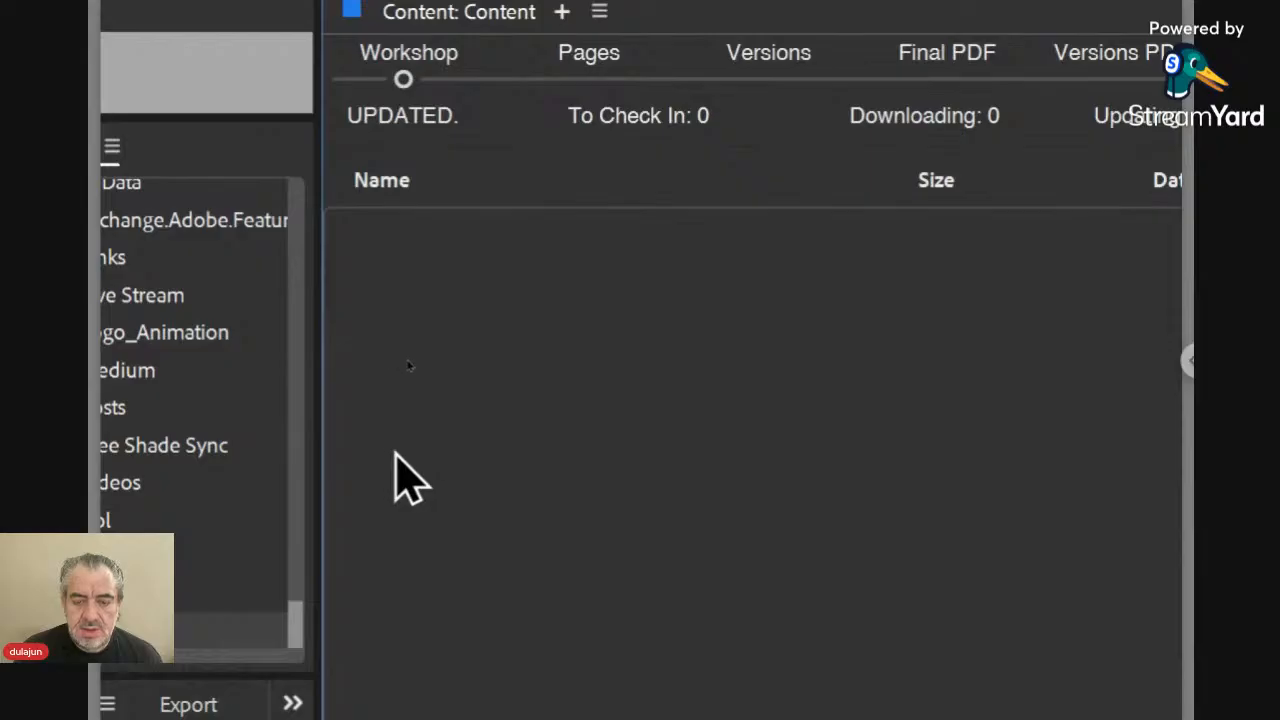
right_click(455, 488)
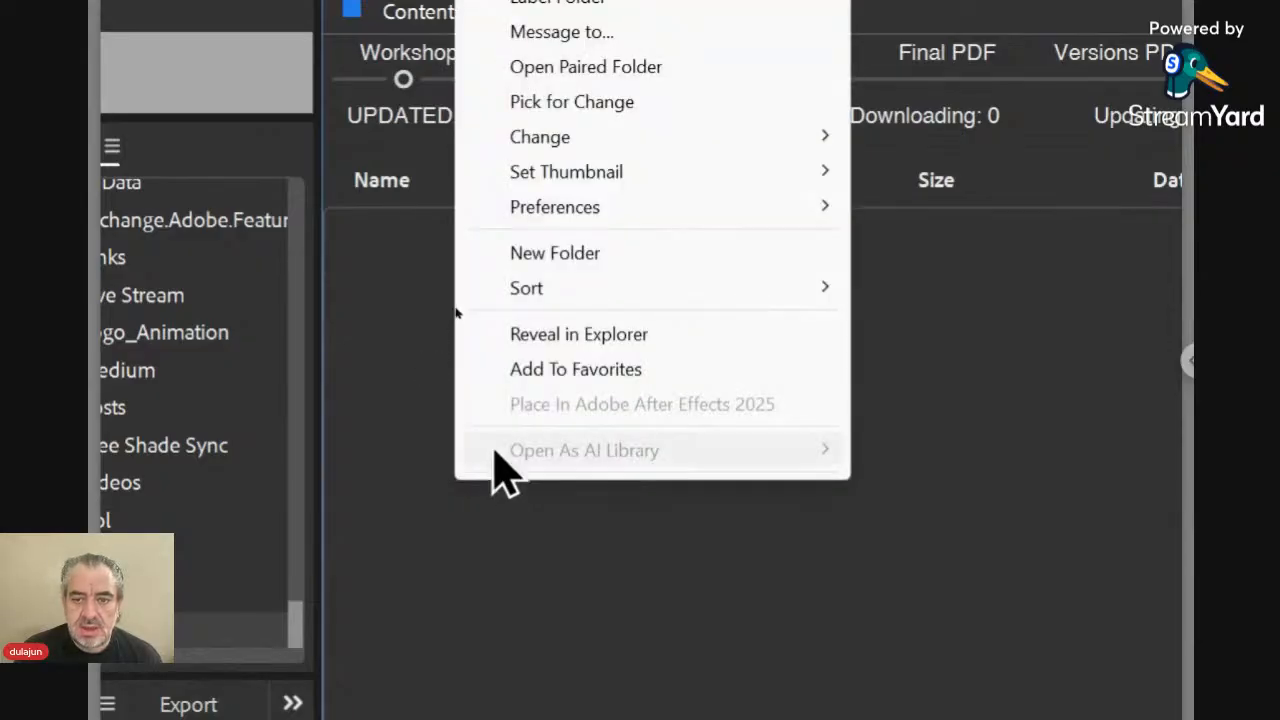
mouse_move(576, 138)
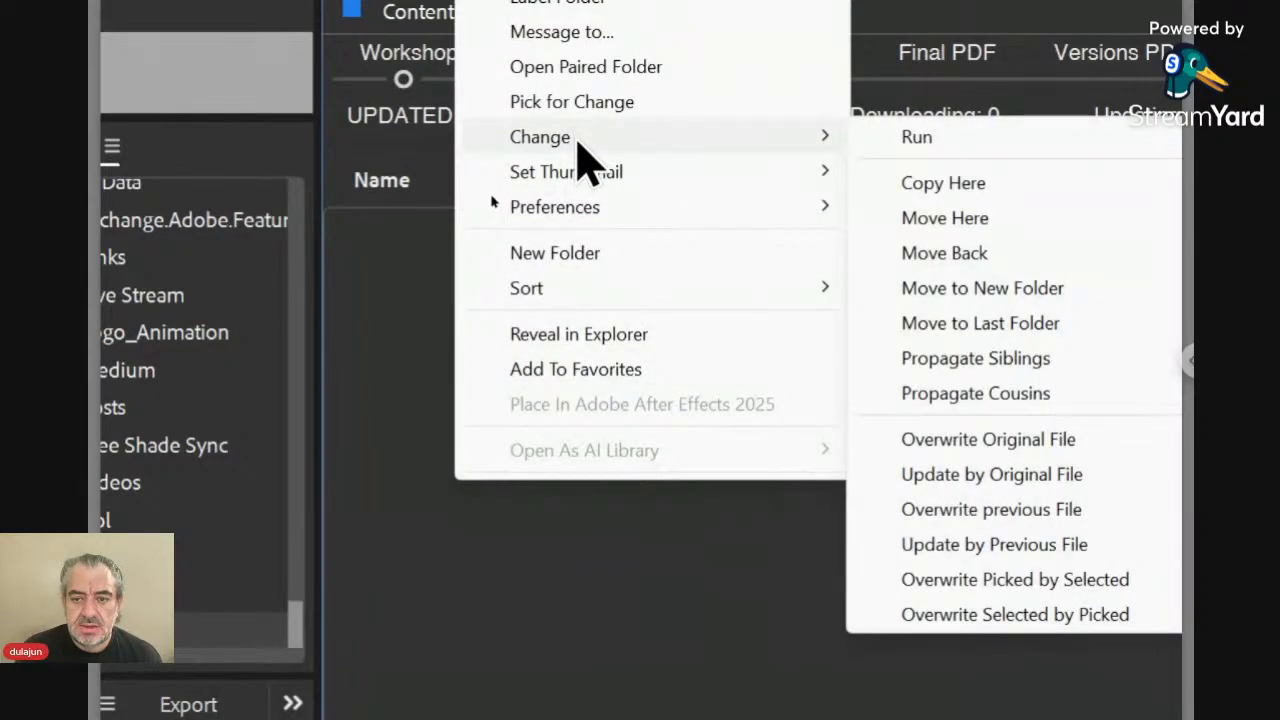
left_click(970, 220)
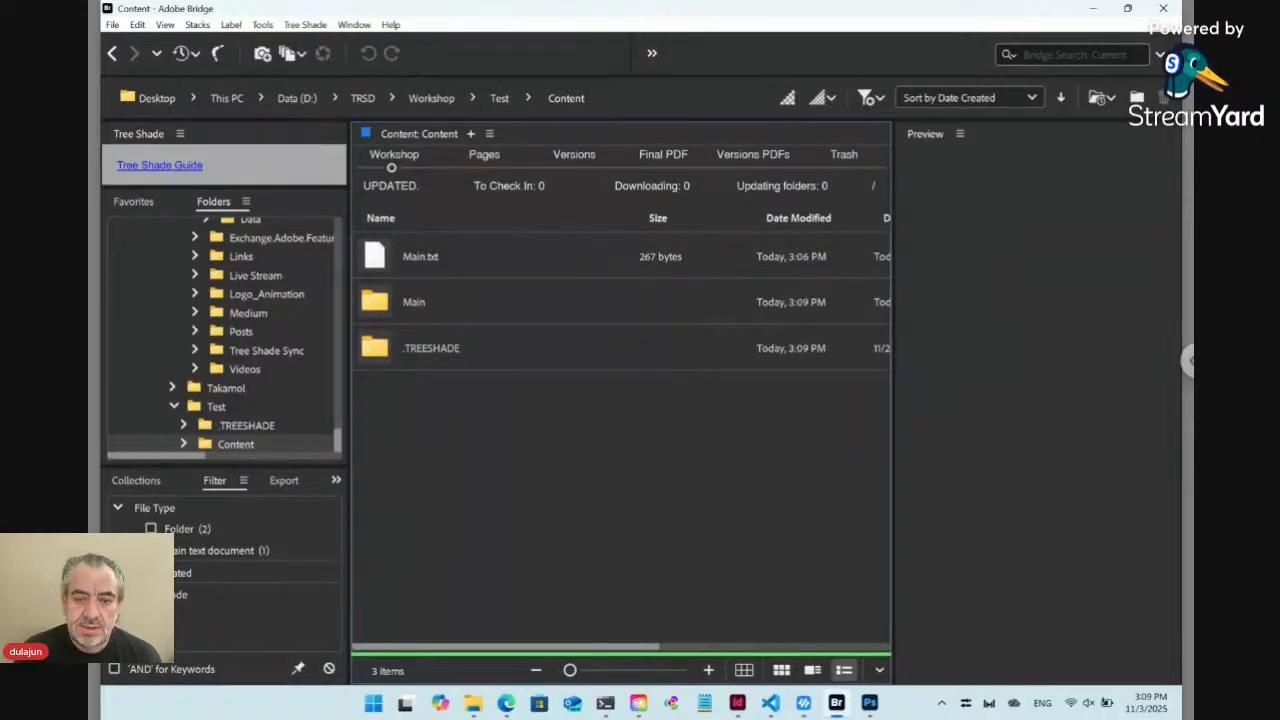
Go back to the Test folder and create a new Tree Shade Online item named Online ts_key
left_click(500, 99)
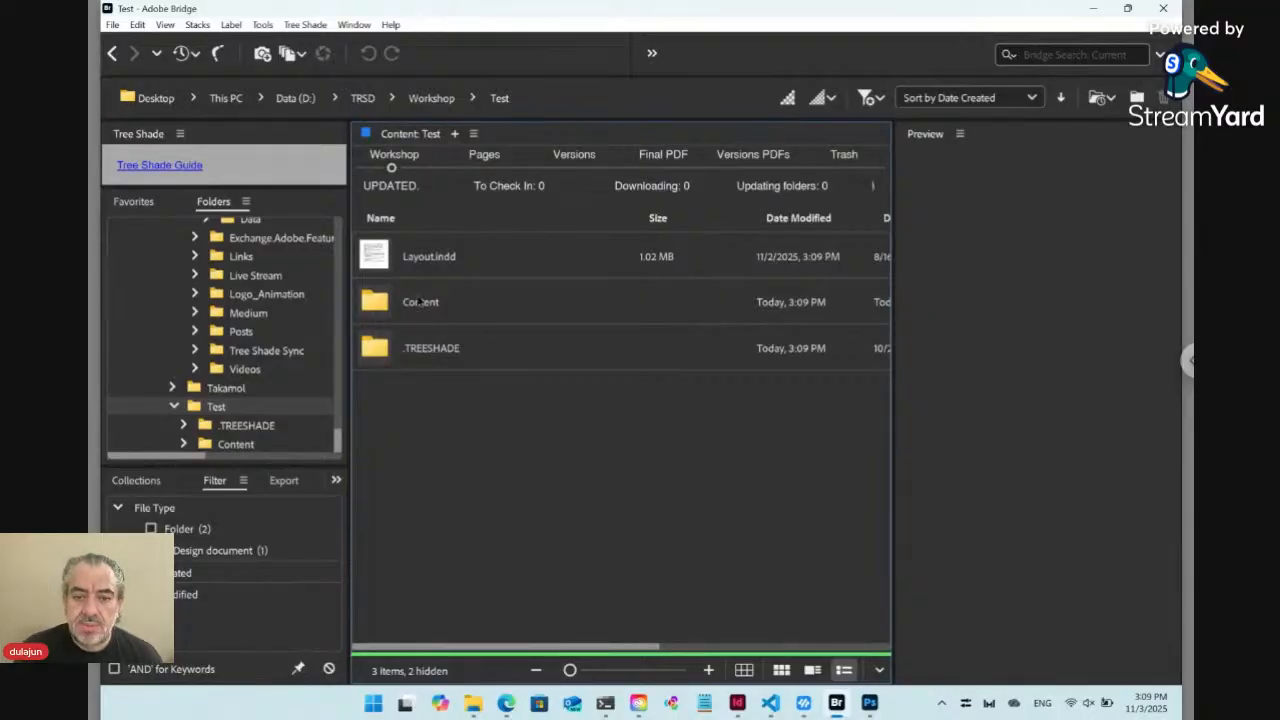
left_click(306, 25)
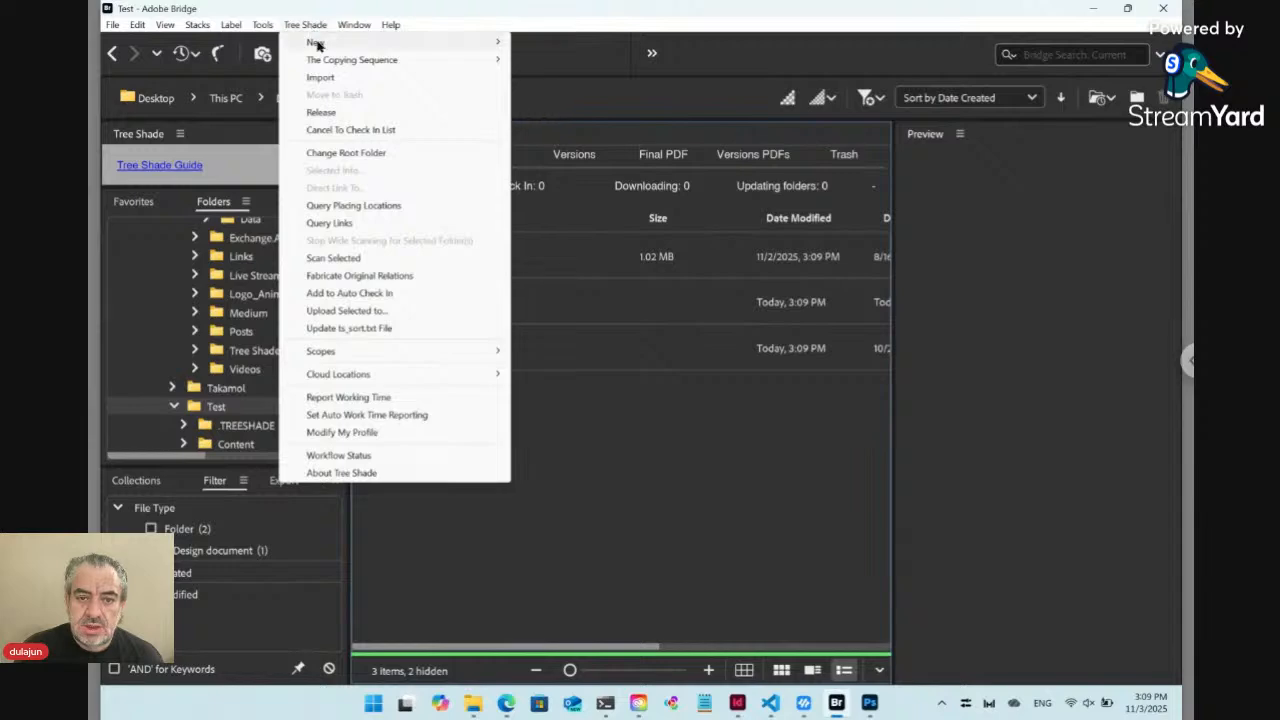
mouse_move(319, 44)
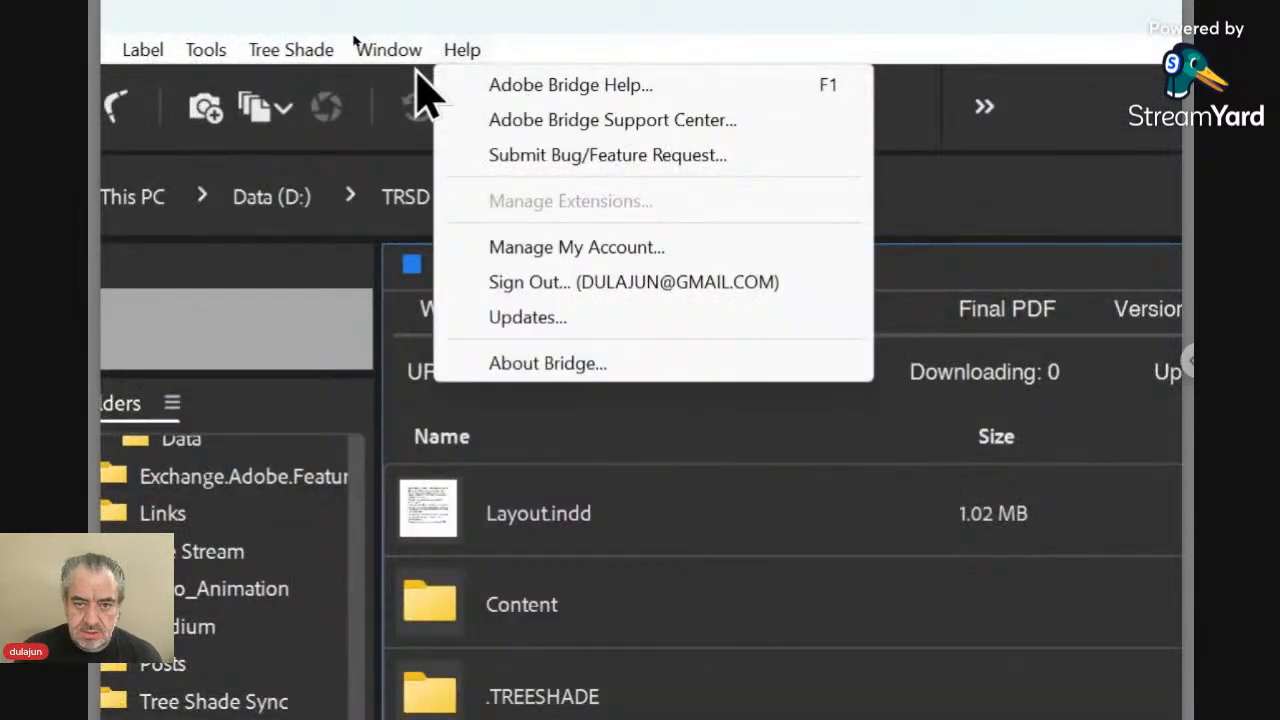
mouse_move(296, 72)
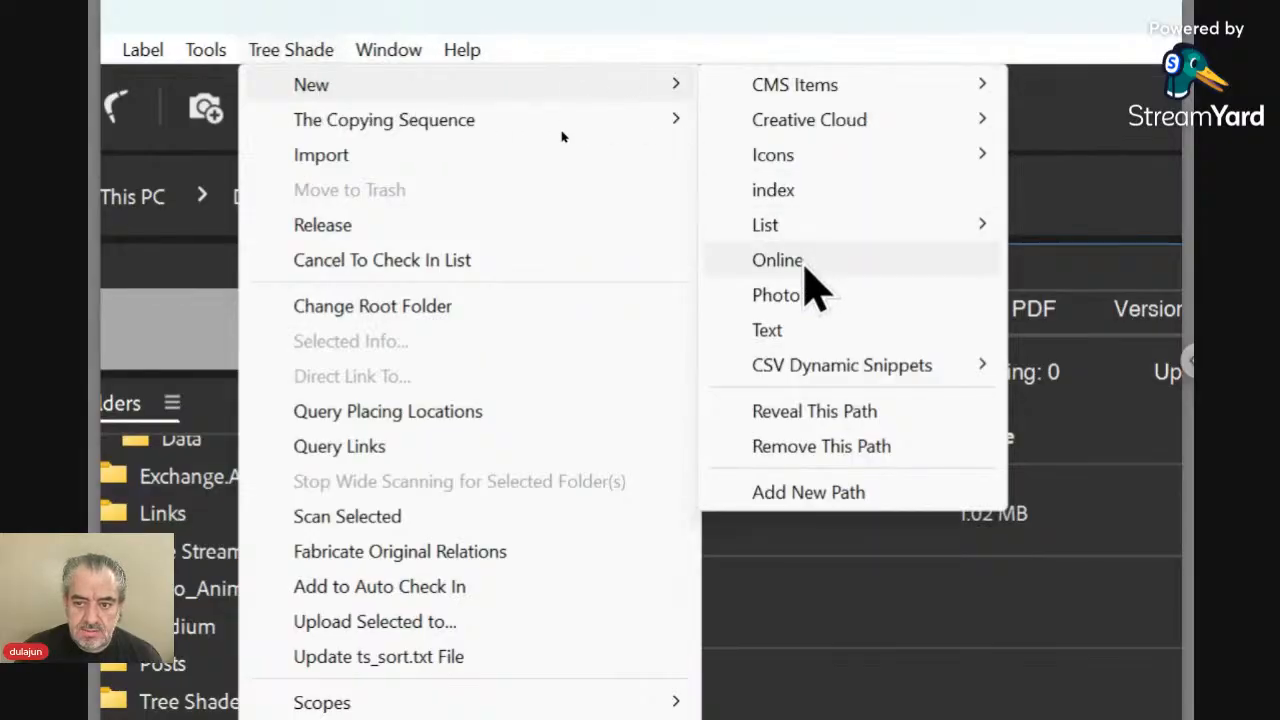
left_click(806, 265)
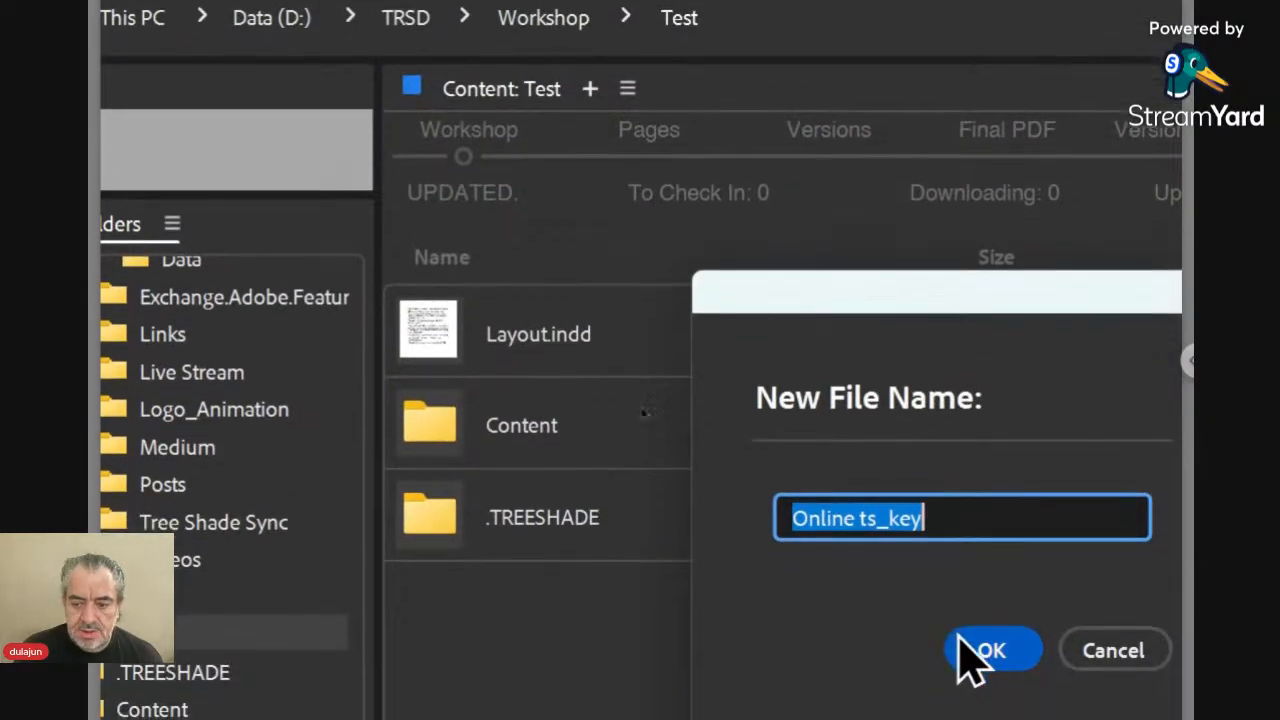
left_click(985, 650)
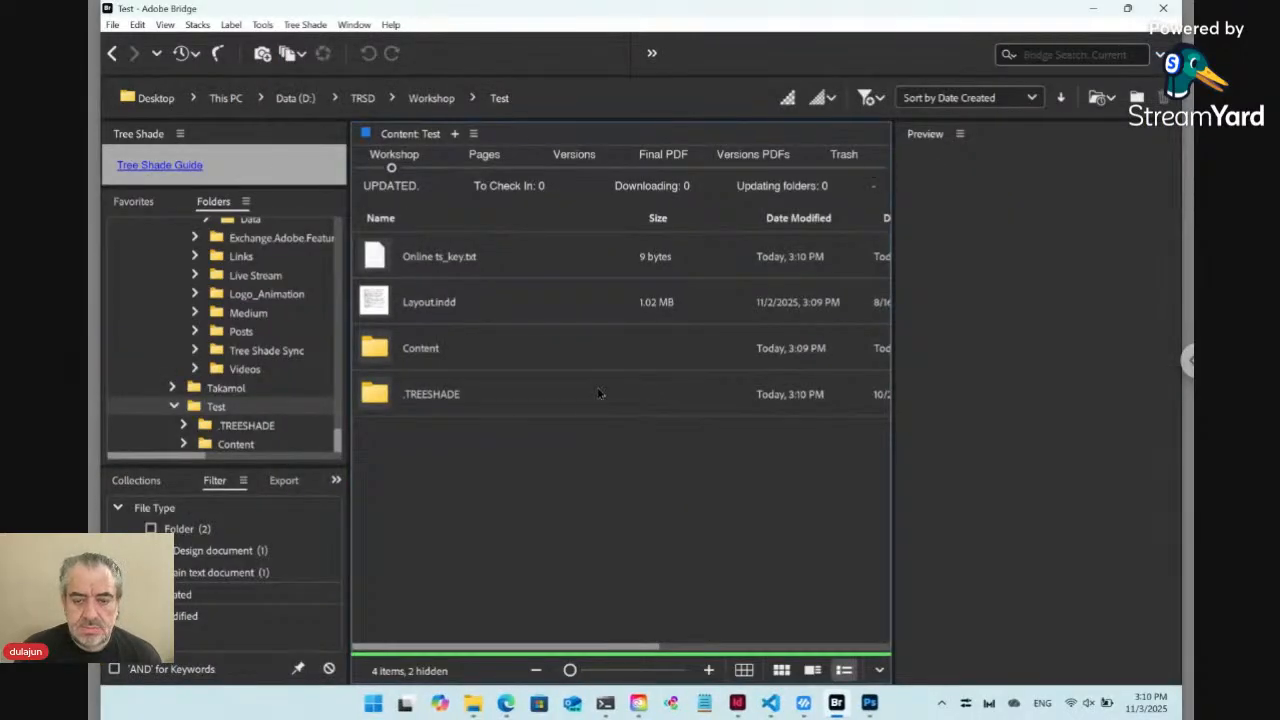
Switch to InDesign, save Layout.indd, and return to the Workshop version of the Test folder in Bridge
left_click(412, 266)
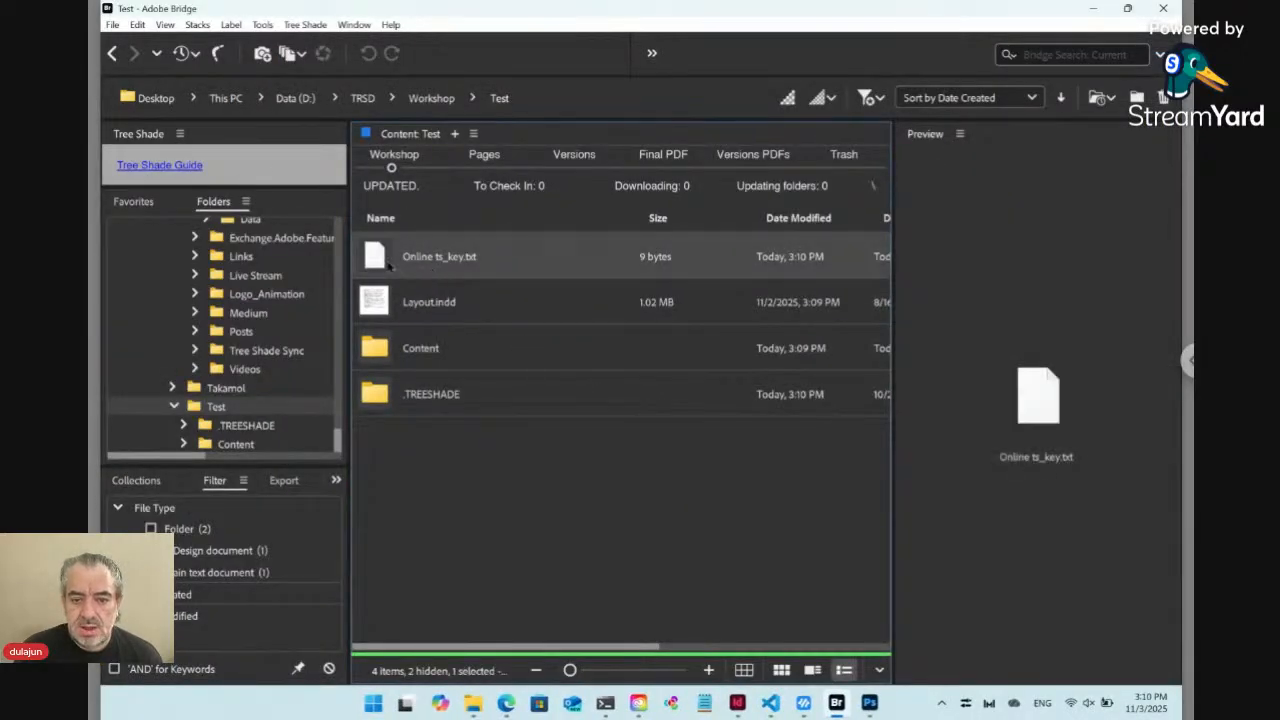
key("alt+Tab")
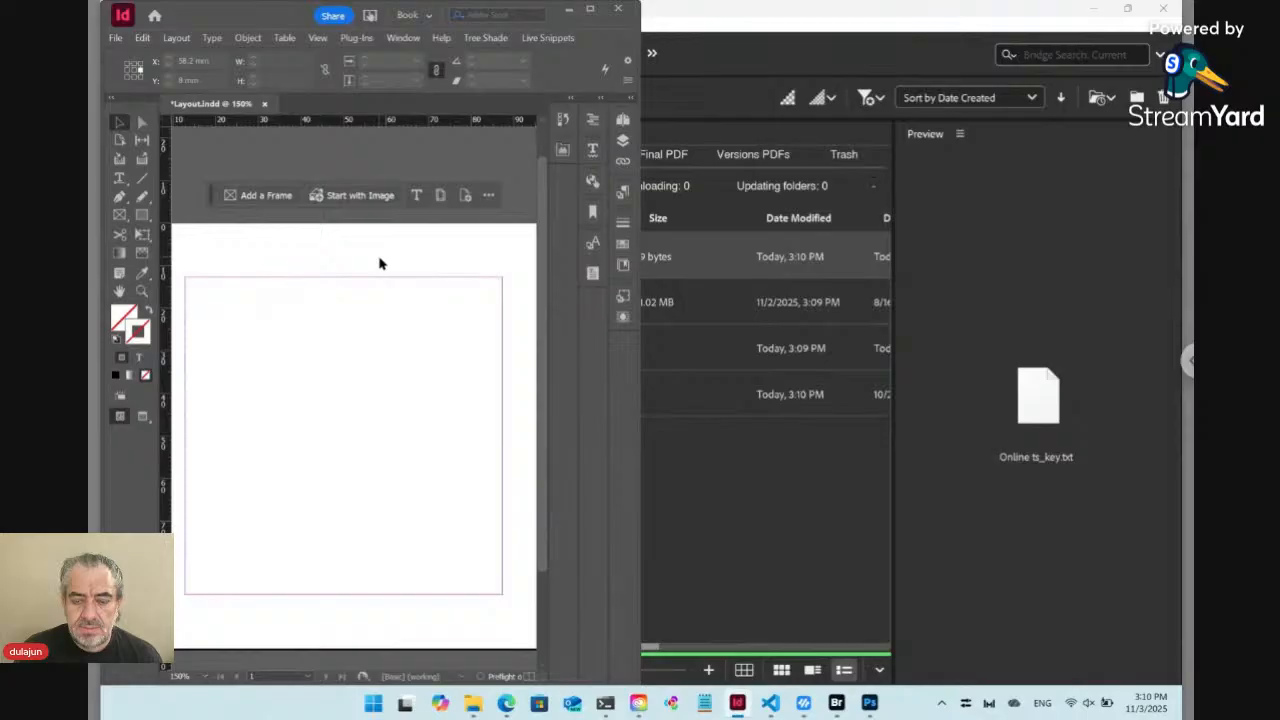
key("ctrl+s")
key("alt+Tab")
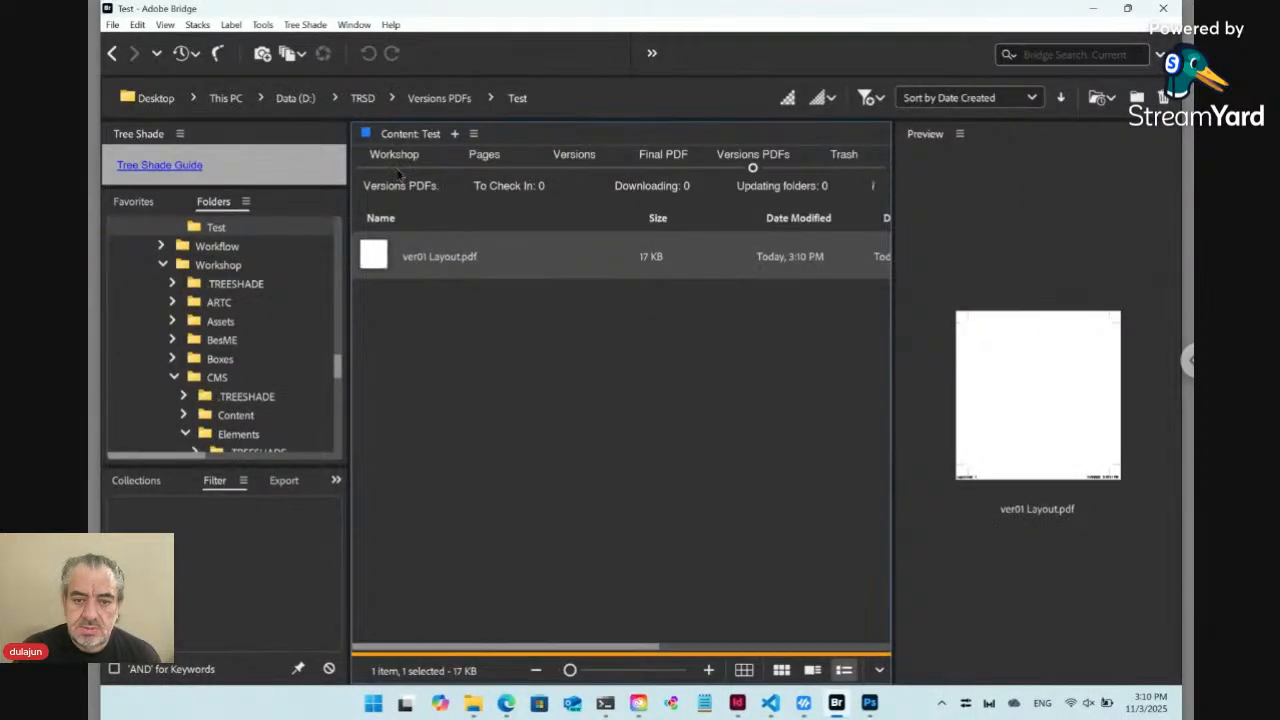
left_click(395, 168)
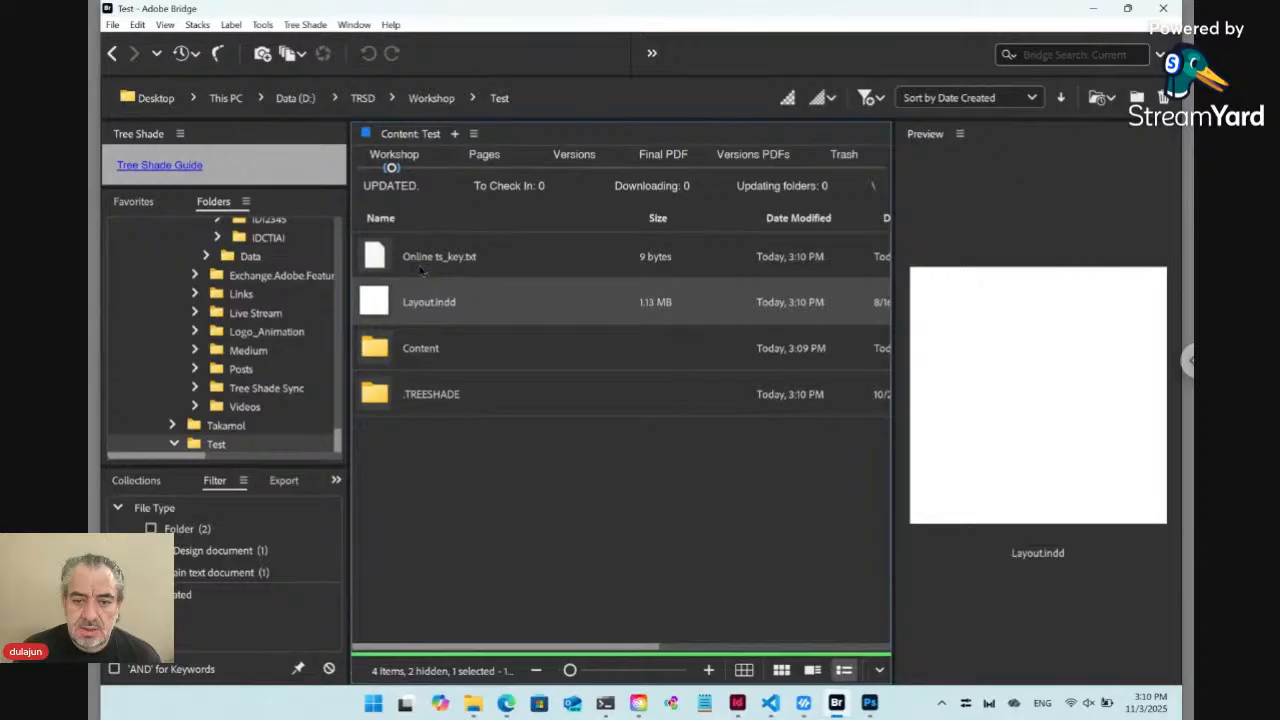
Open the online form from Online ts_key.txt and look through the Test web page down to its footer
left_click(418, 268)
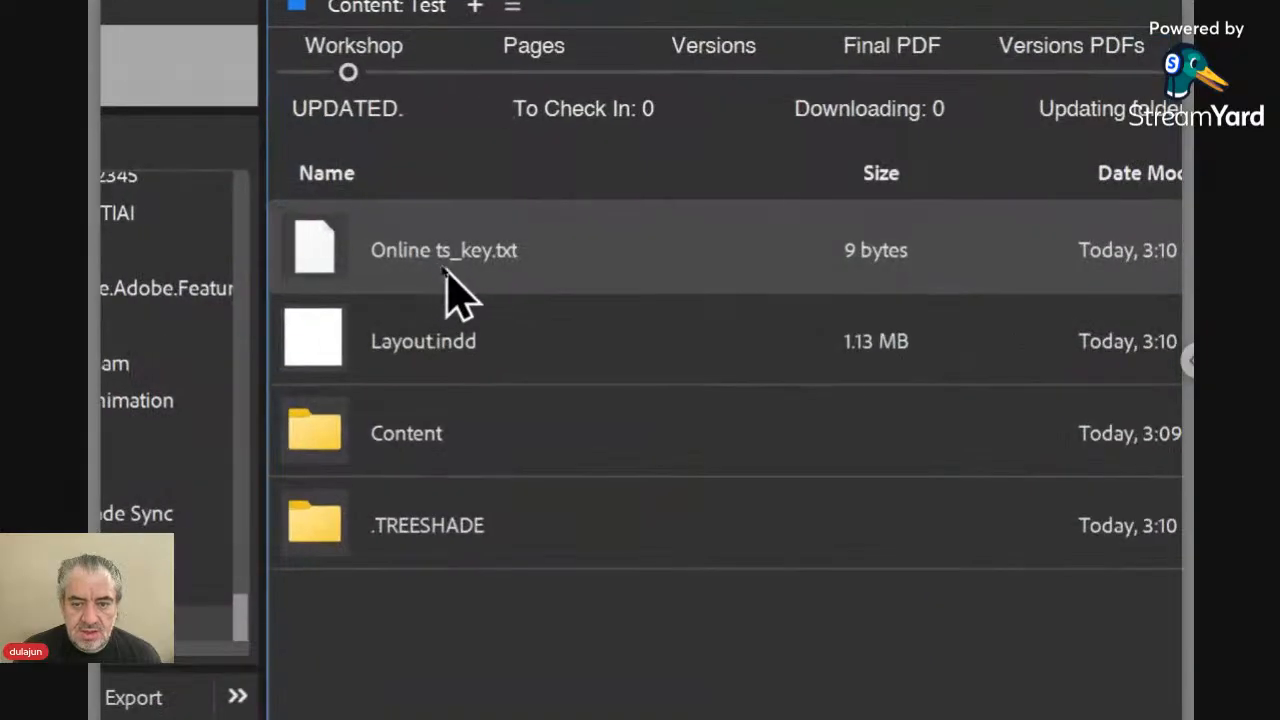
double_click(316, 259)
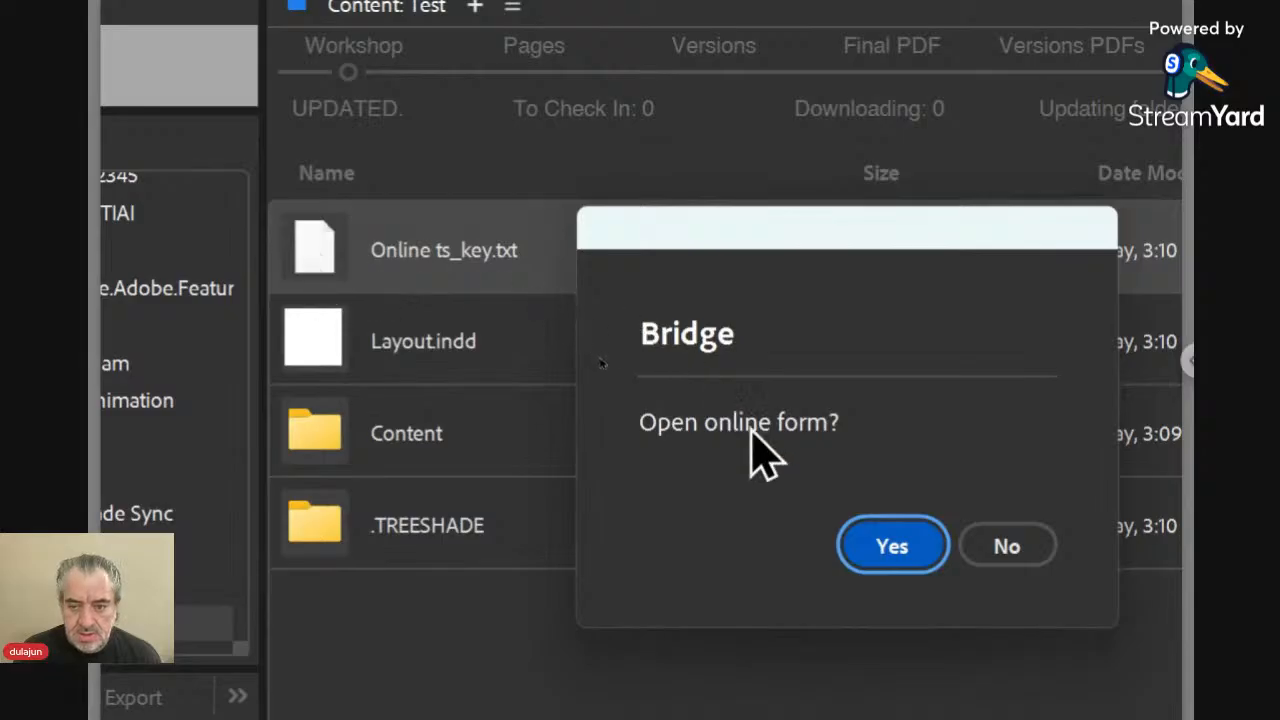
left_click(875, 546)
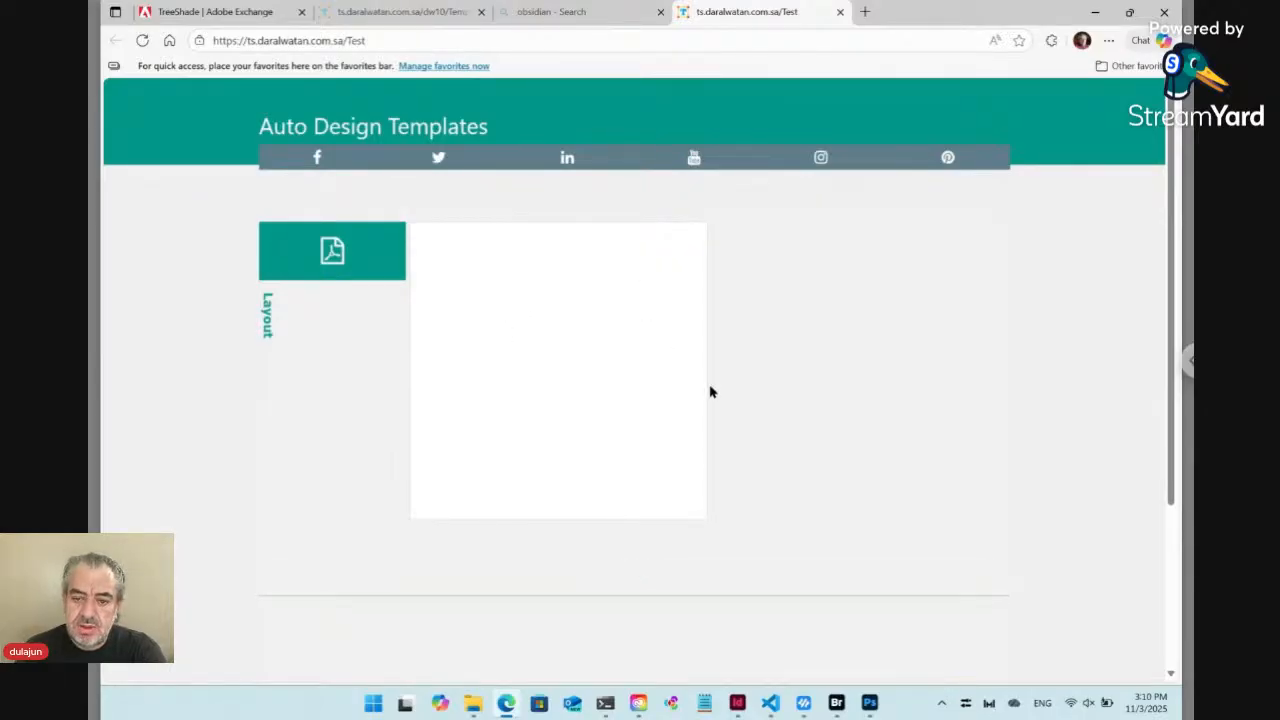
scroll(815, 556, "down", 3)
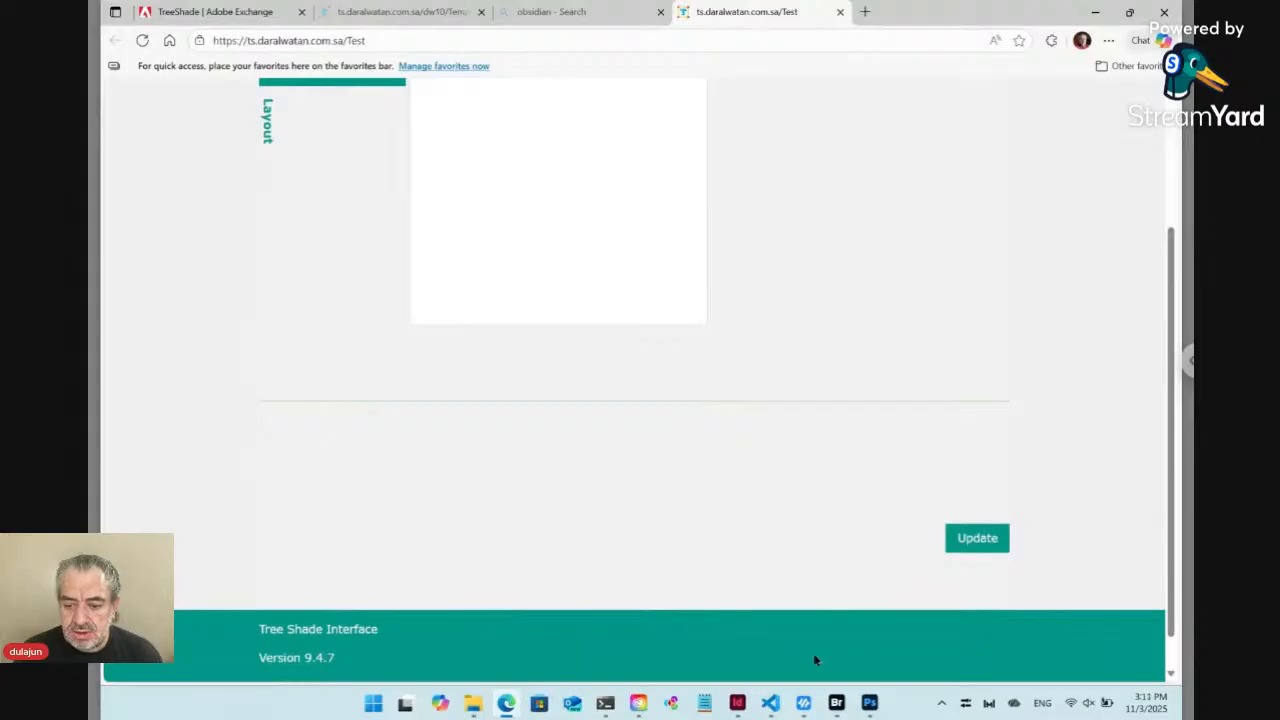
Return to Bridge and create a new Tree Shade Text item named Content in the Test folder
left_click(837, 704)
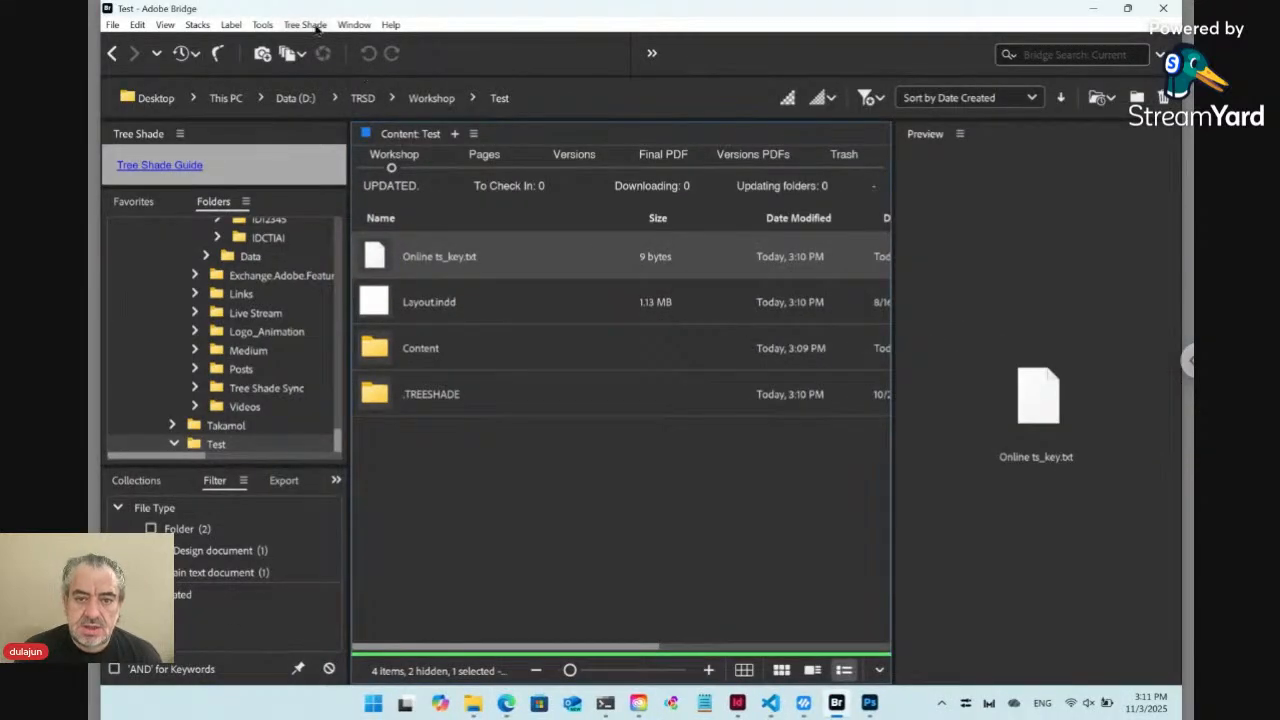
left_click(314, 26)
mouse_move(318, 45)
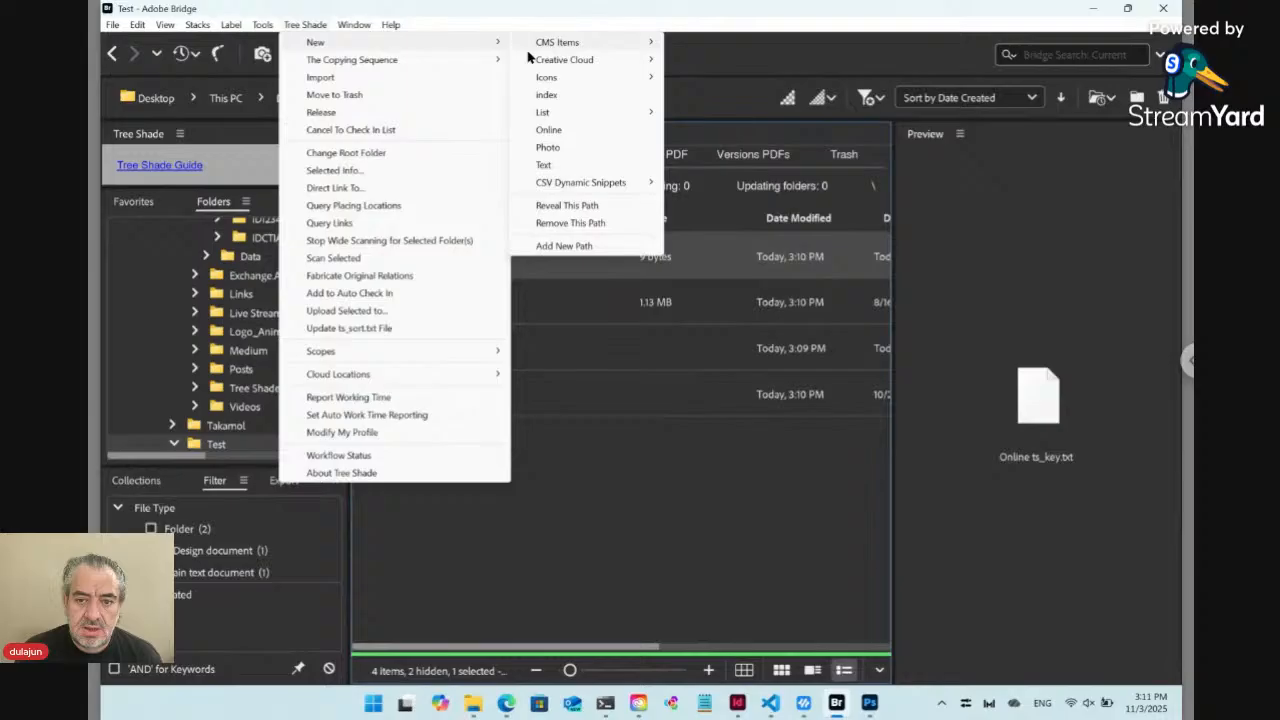
left_click(586, 168)
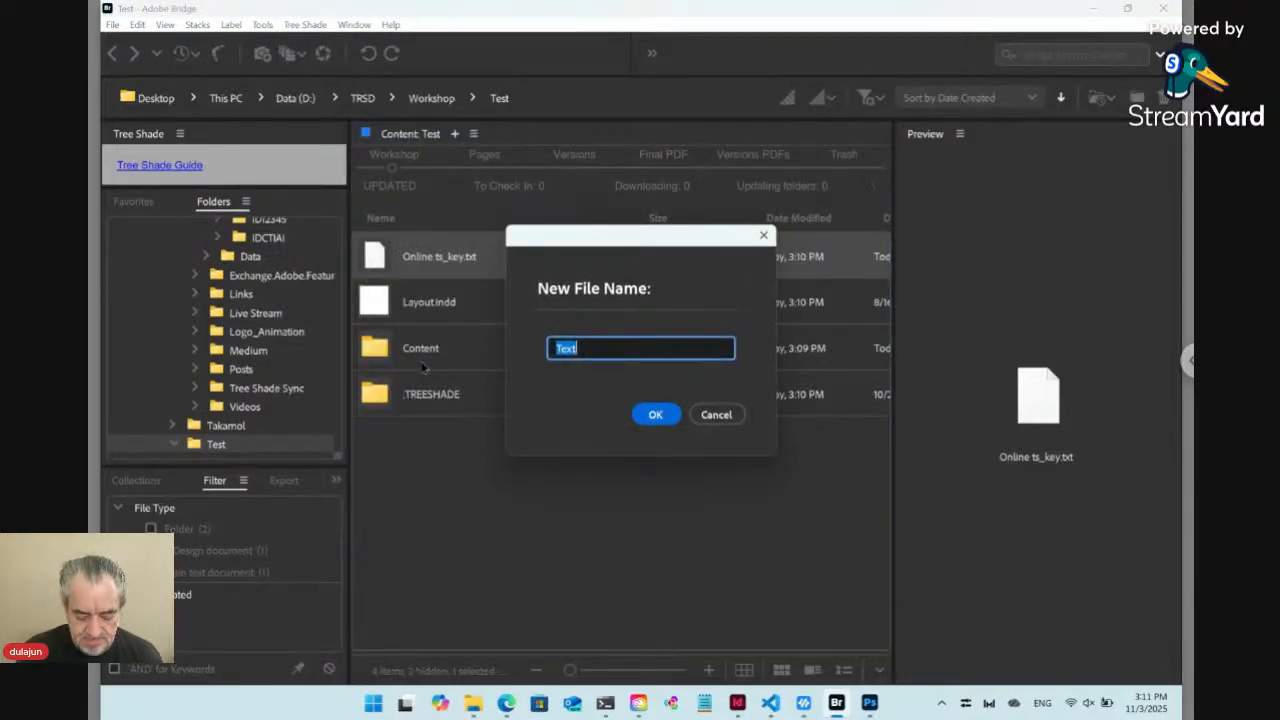
type("Contetn")
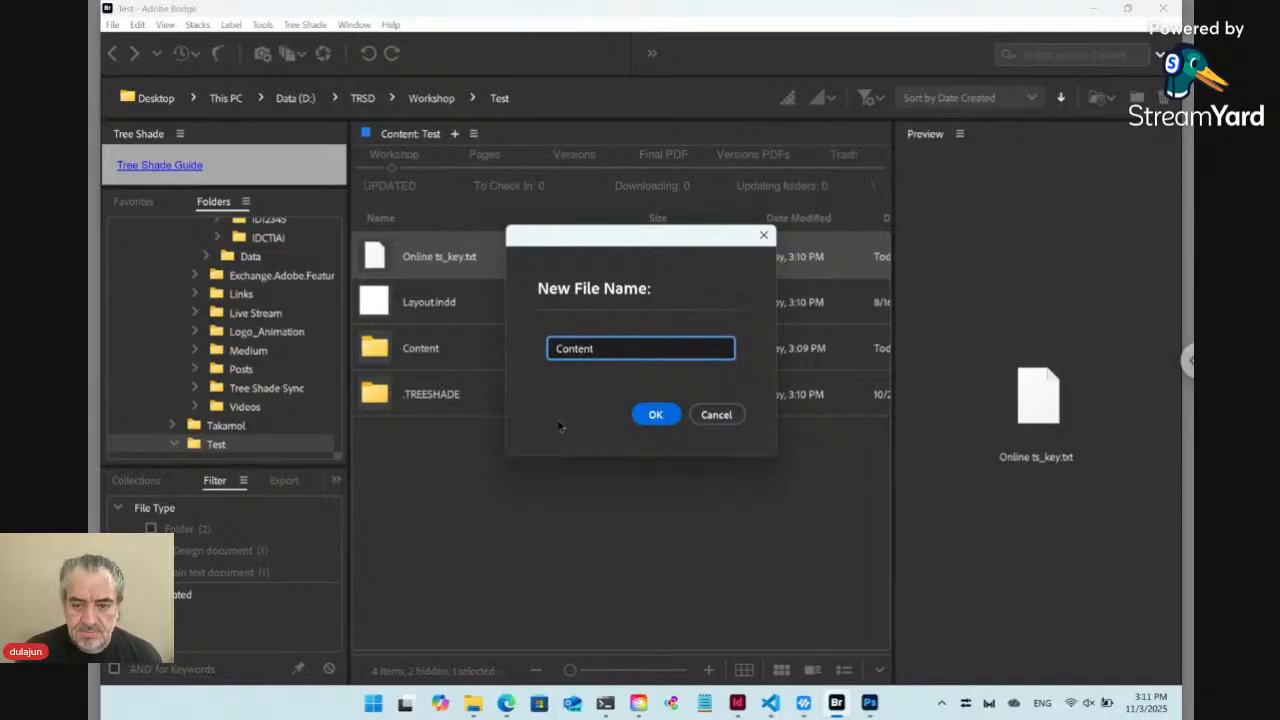
left_click(650, 422)
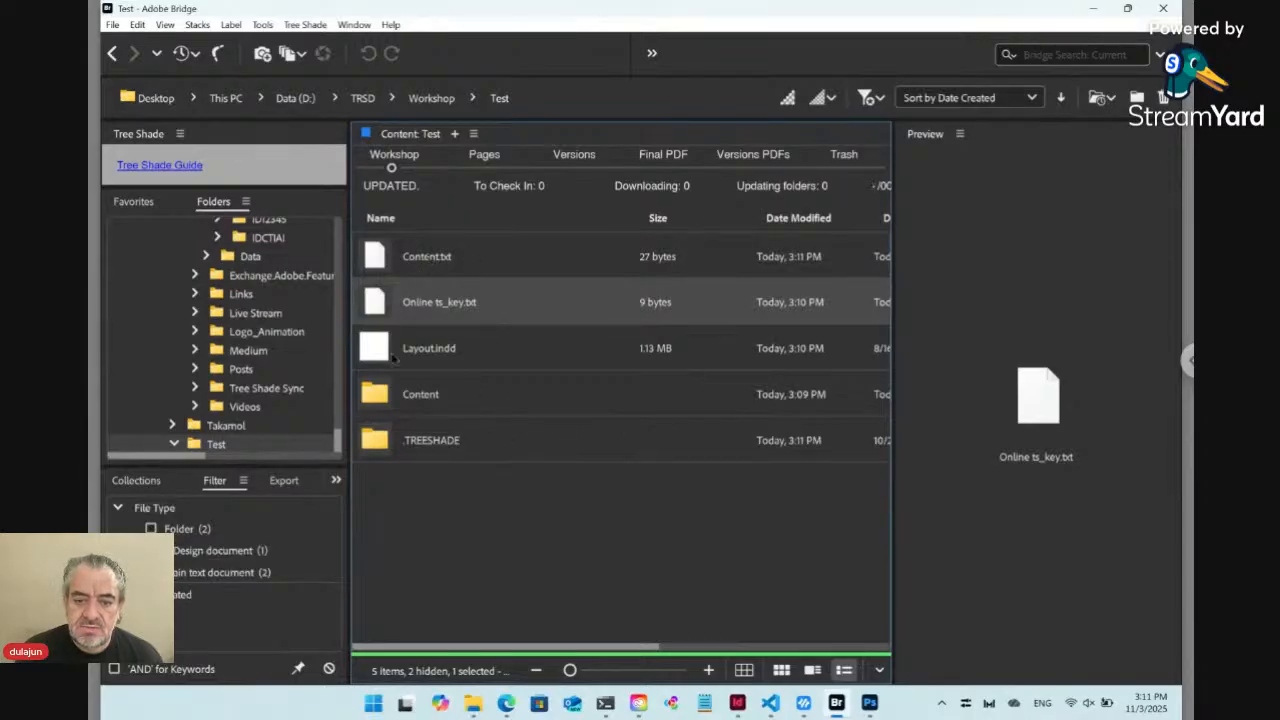
Switch to the browser, reload the Test form page, and expand its Content section
left_click(506, 703)
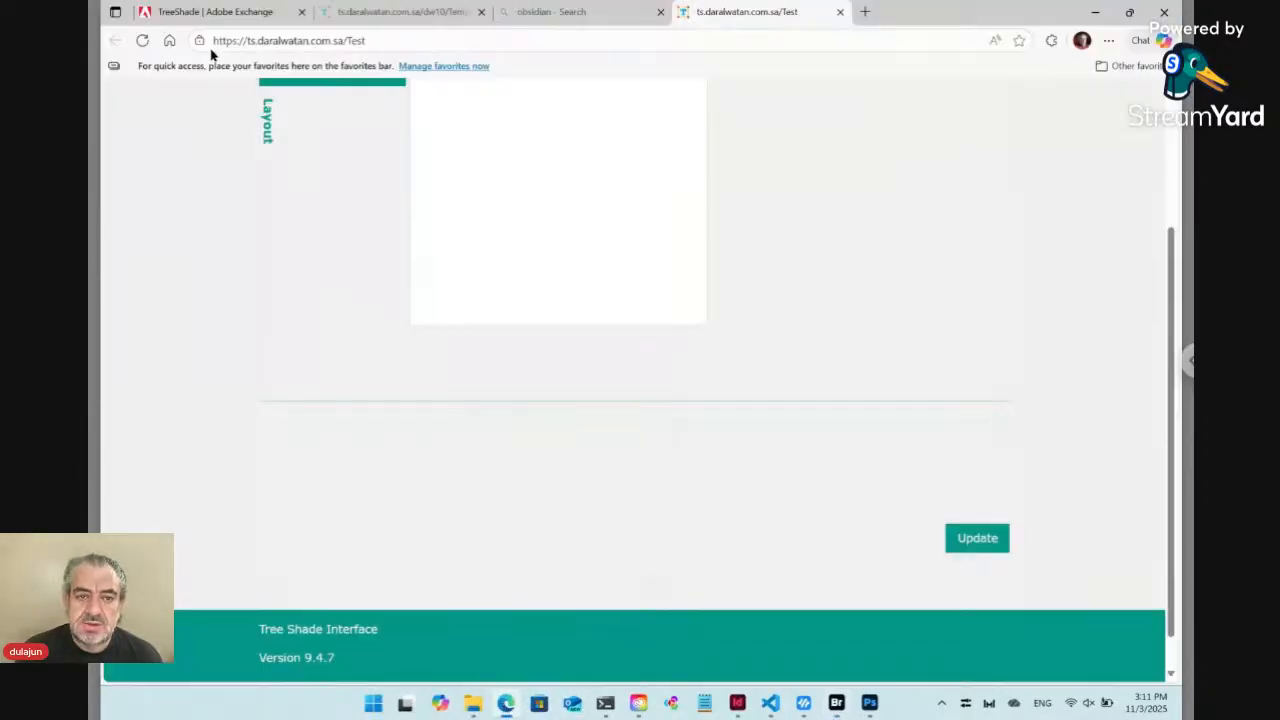
left_click(144, 42)
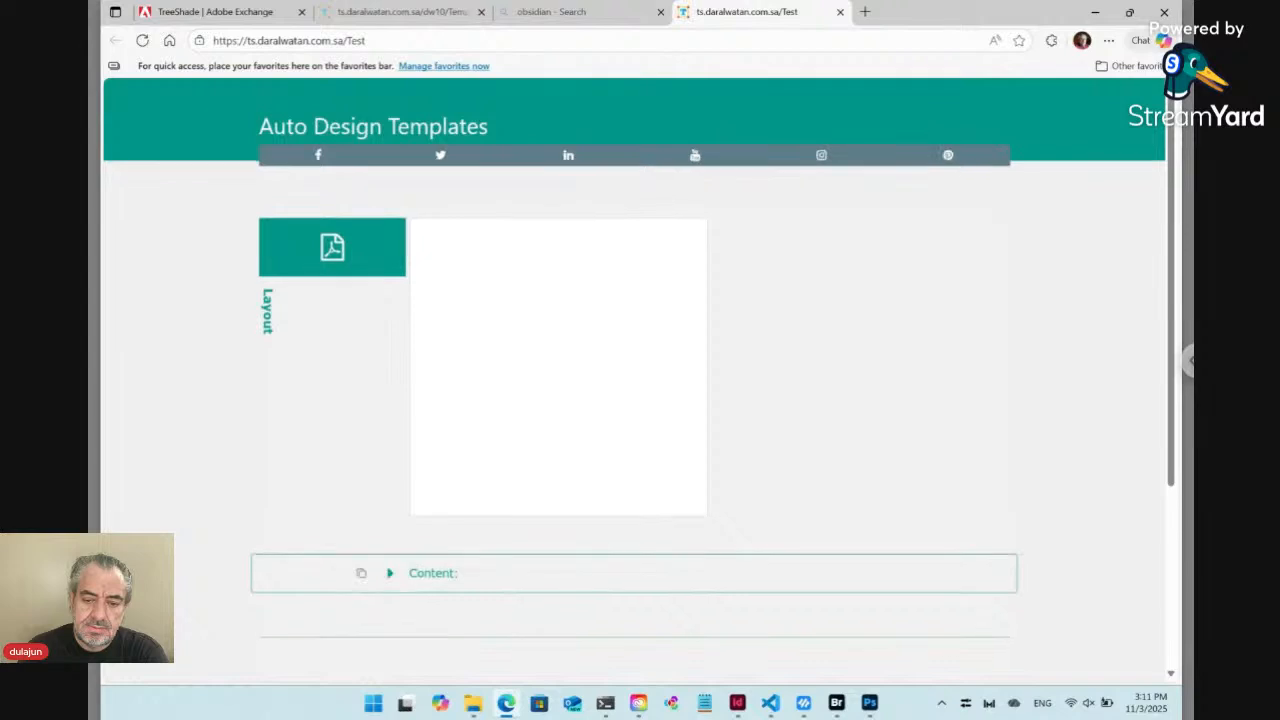
left_click(391, 576)
scroll(514, 480, "down", 3)
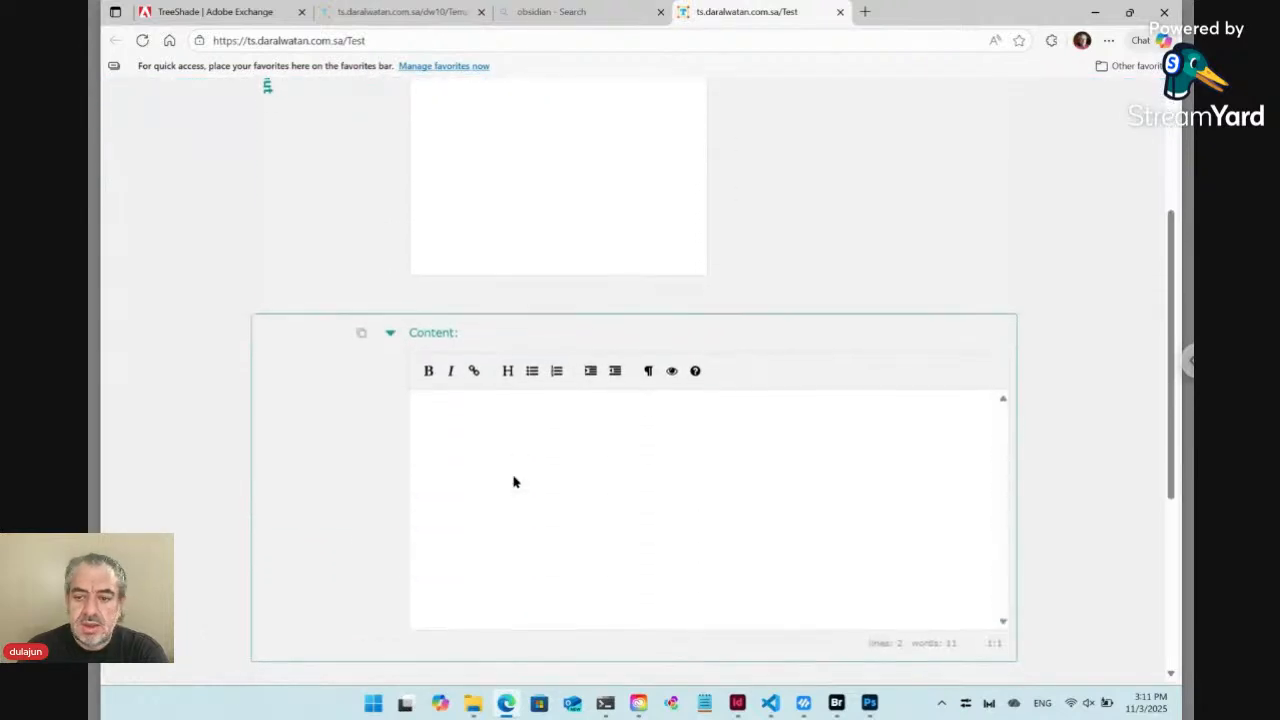
Replace the placeholder paragraphs in the Content editor with the Markdown heading "# Main title"
left_click(531, 383)
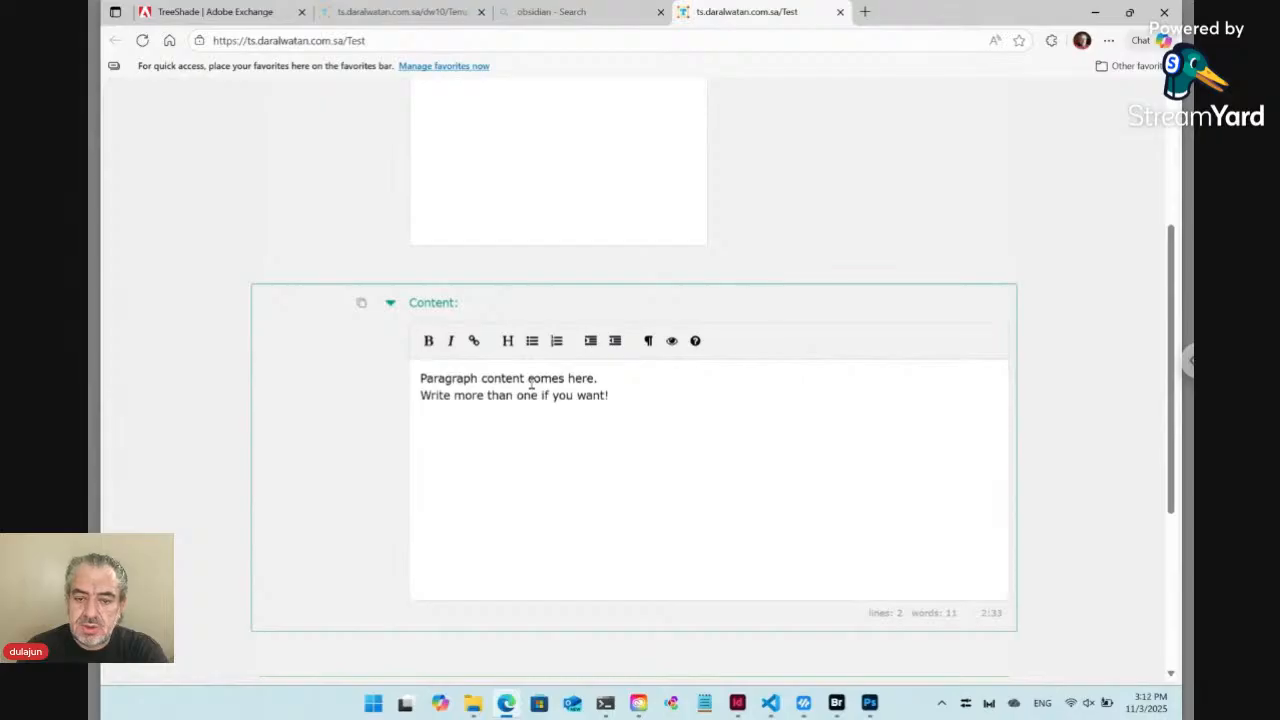
left_click_drag(640, 394, 395, 376)
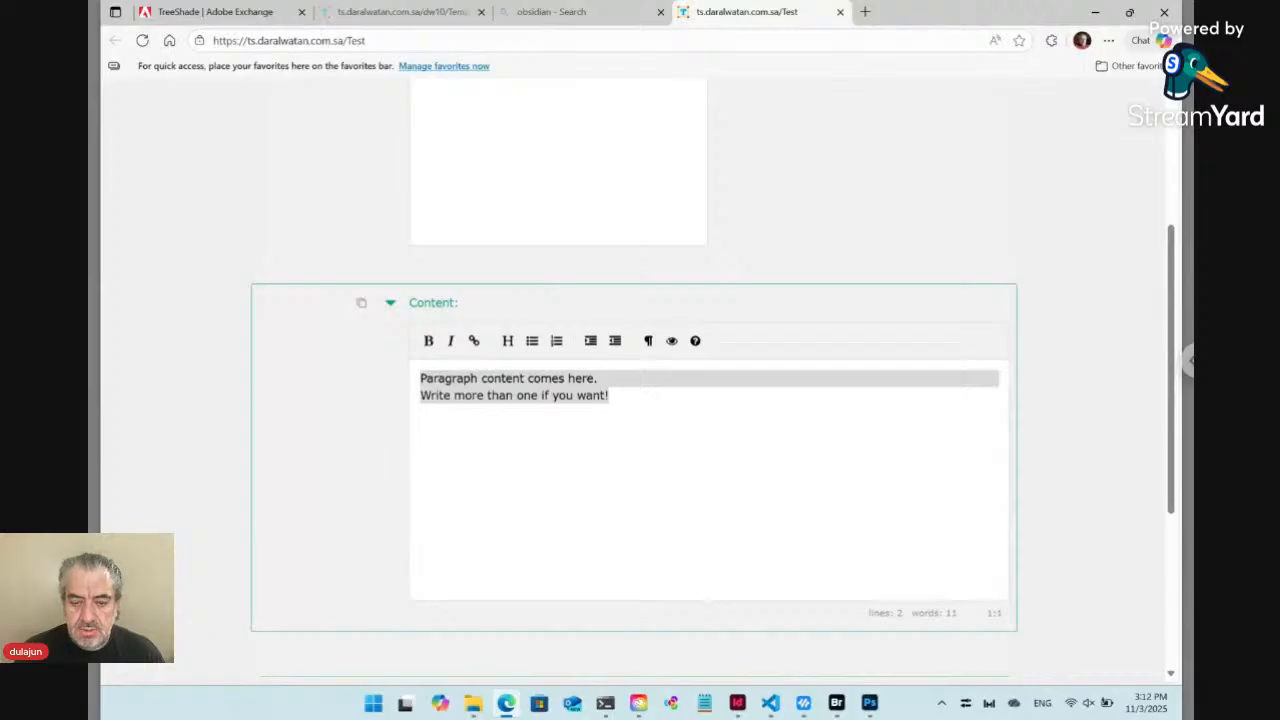
key("Delete")
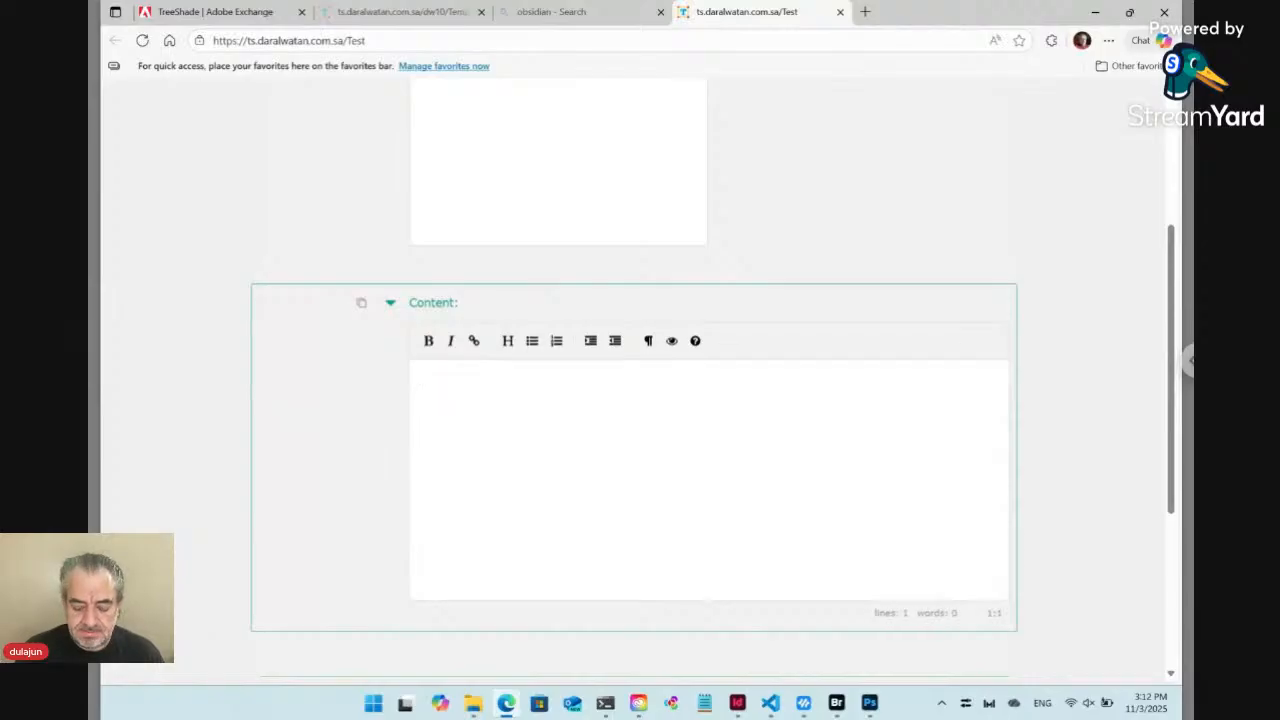
type("# ")
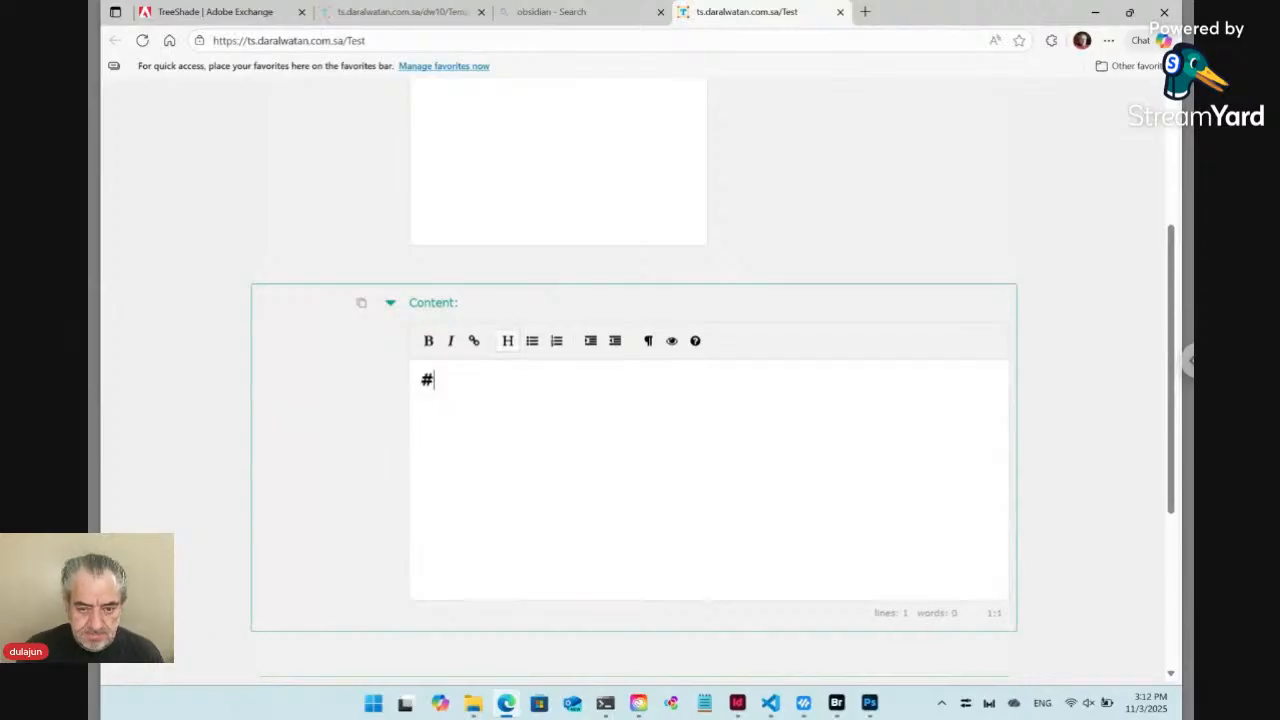
type("Main title")
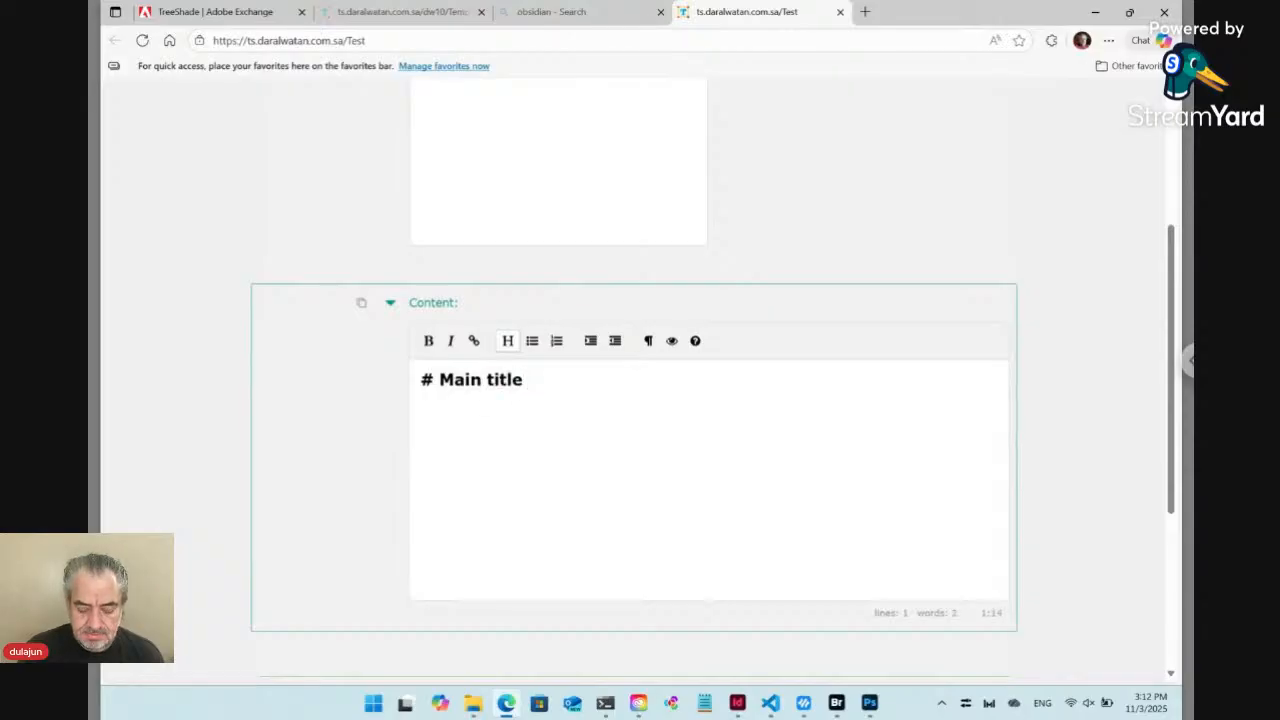
type(" comes ")
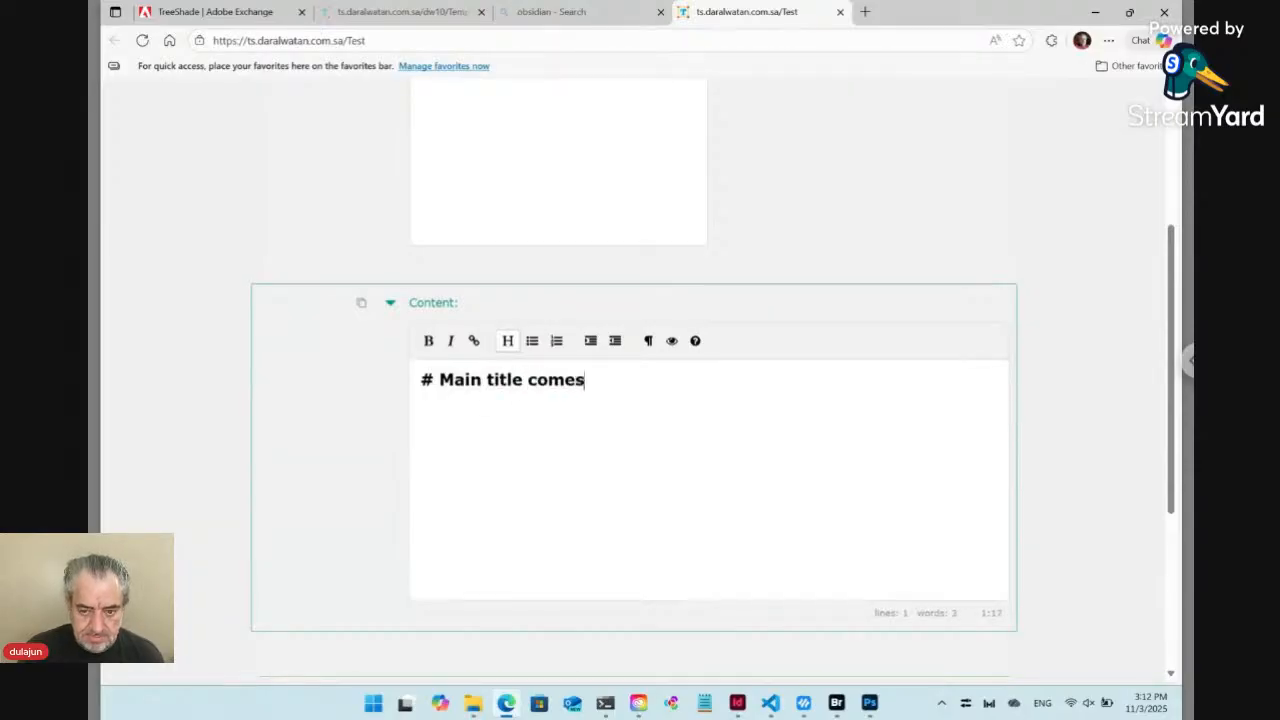
type("here")
Complete the Markdown heading in the Content editor so it reads "# Main title comes here", and start a new line
key("Return")
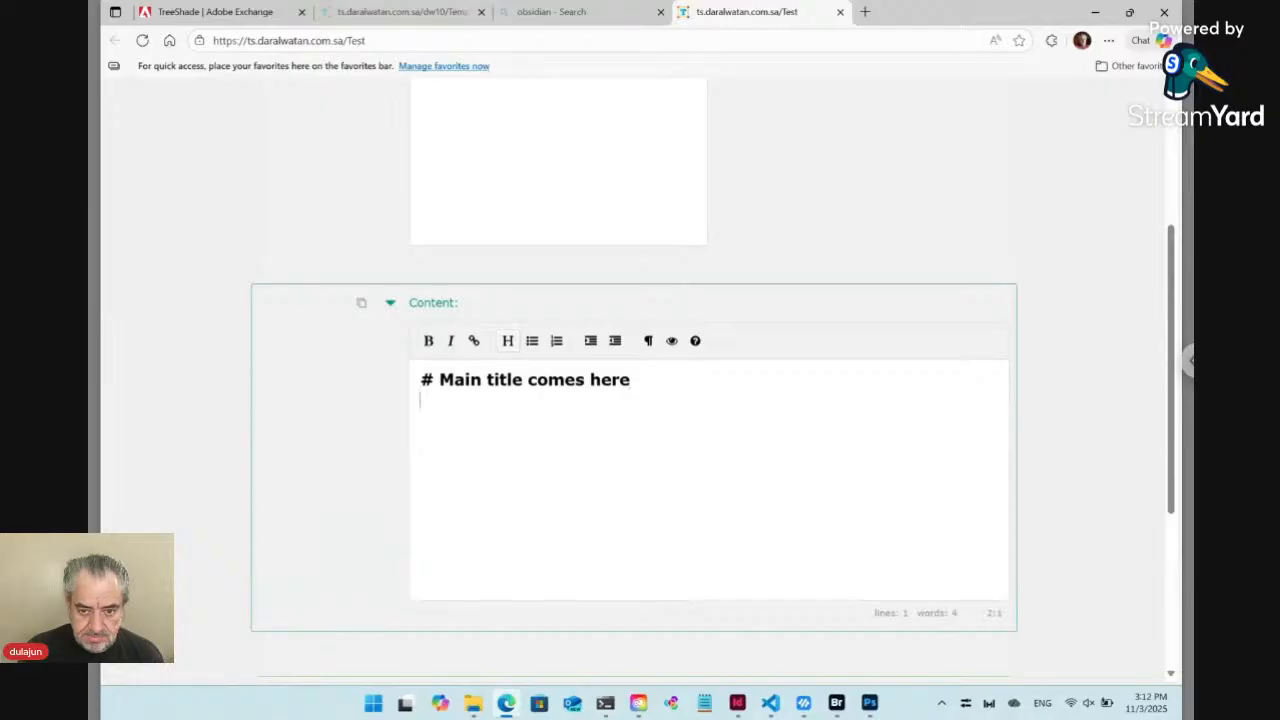
Add a numbered list below the heading with the items "First item", "Second item." and "More and more."
type("1. First item")
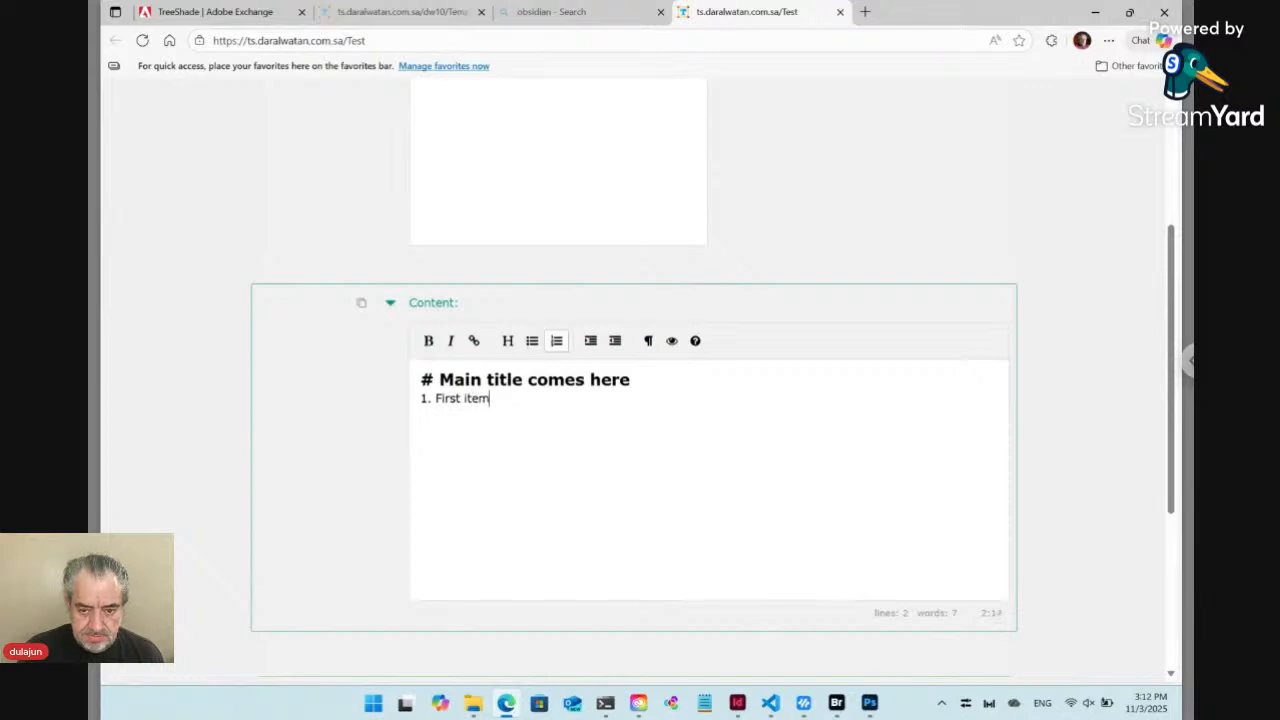
key("Return")
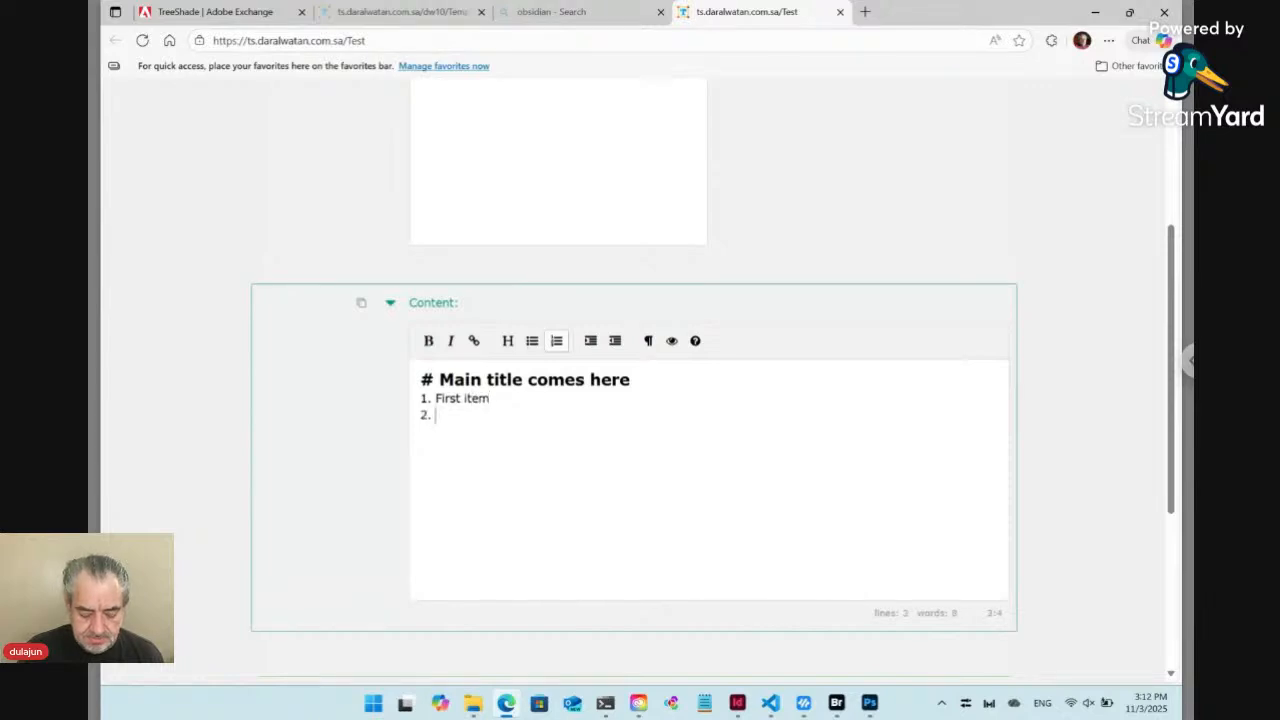
type("Second ite")
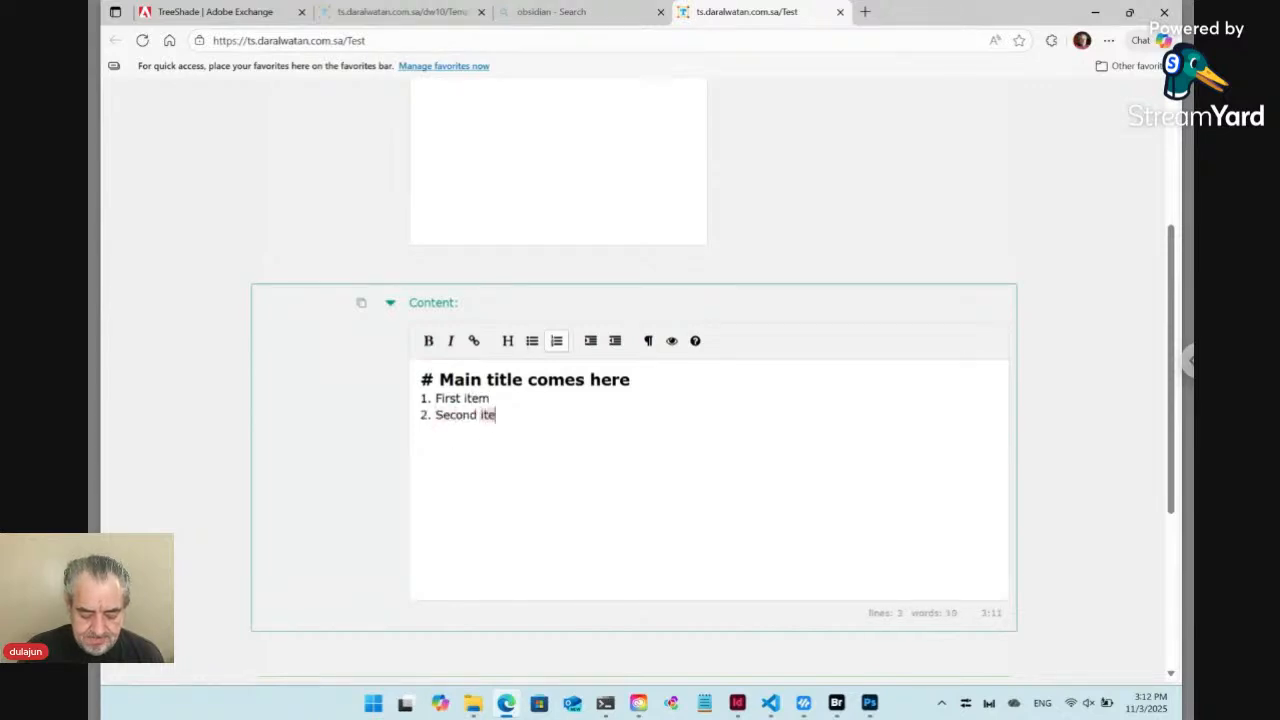
type("m")
type(".")
key("Return")
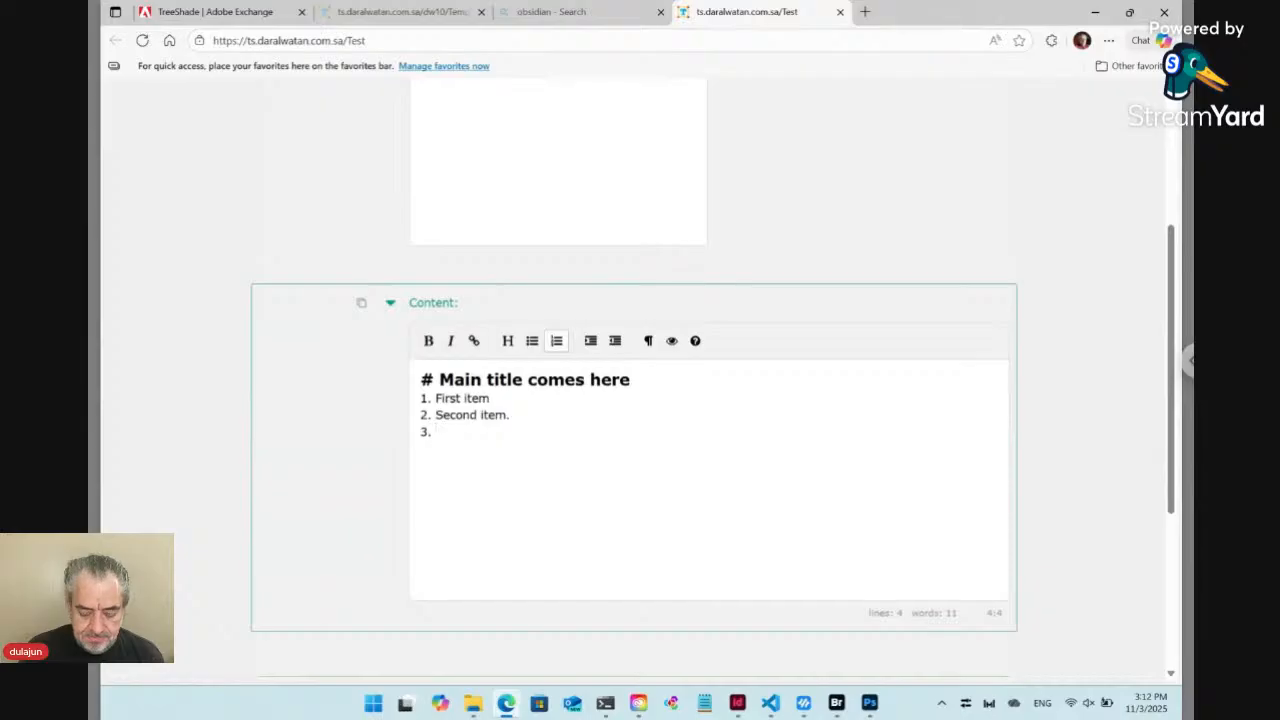
type("More ")
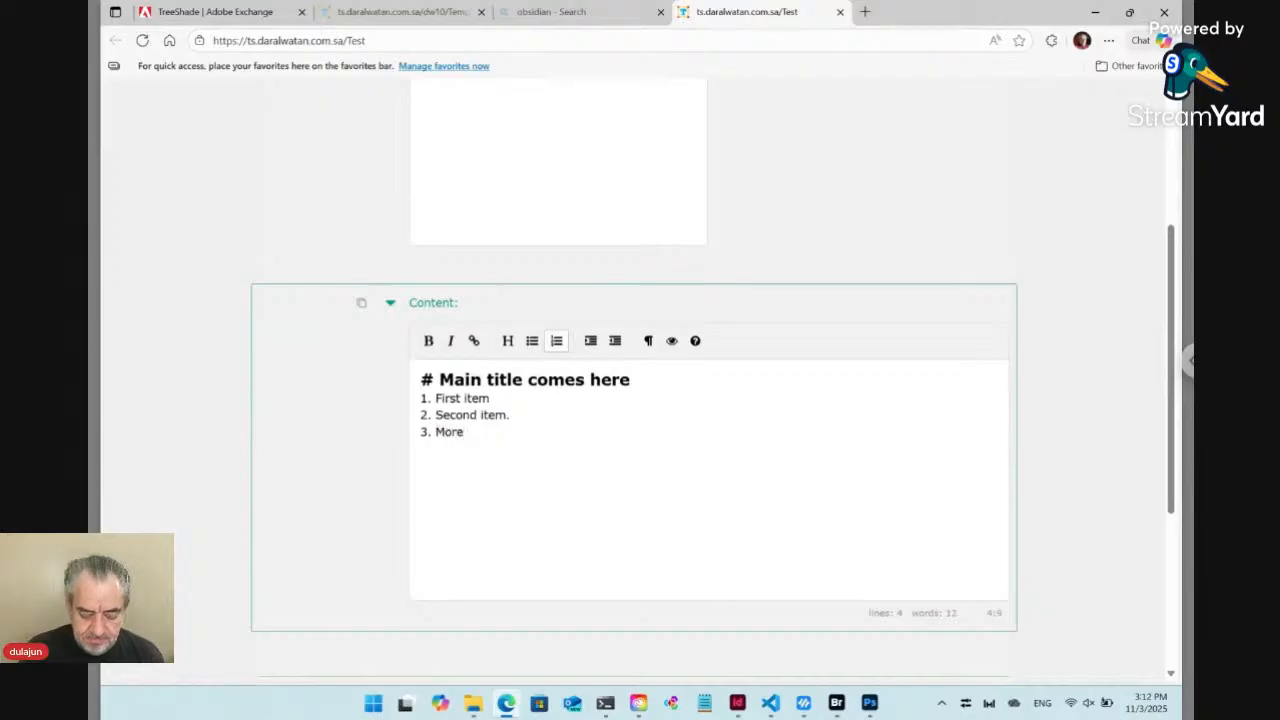
type("and more.")
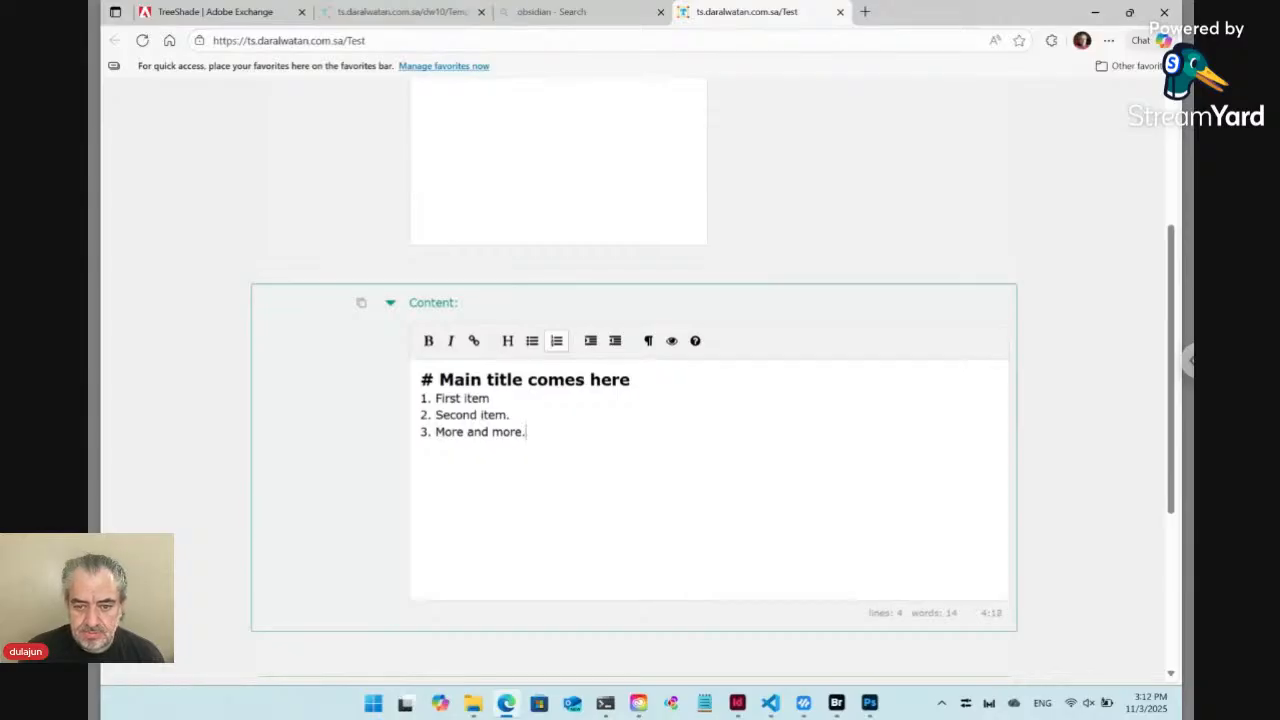
Add a period after "First item" and submit the form update
left_click(494, 398)
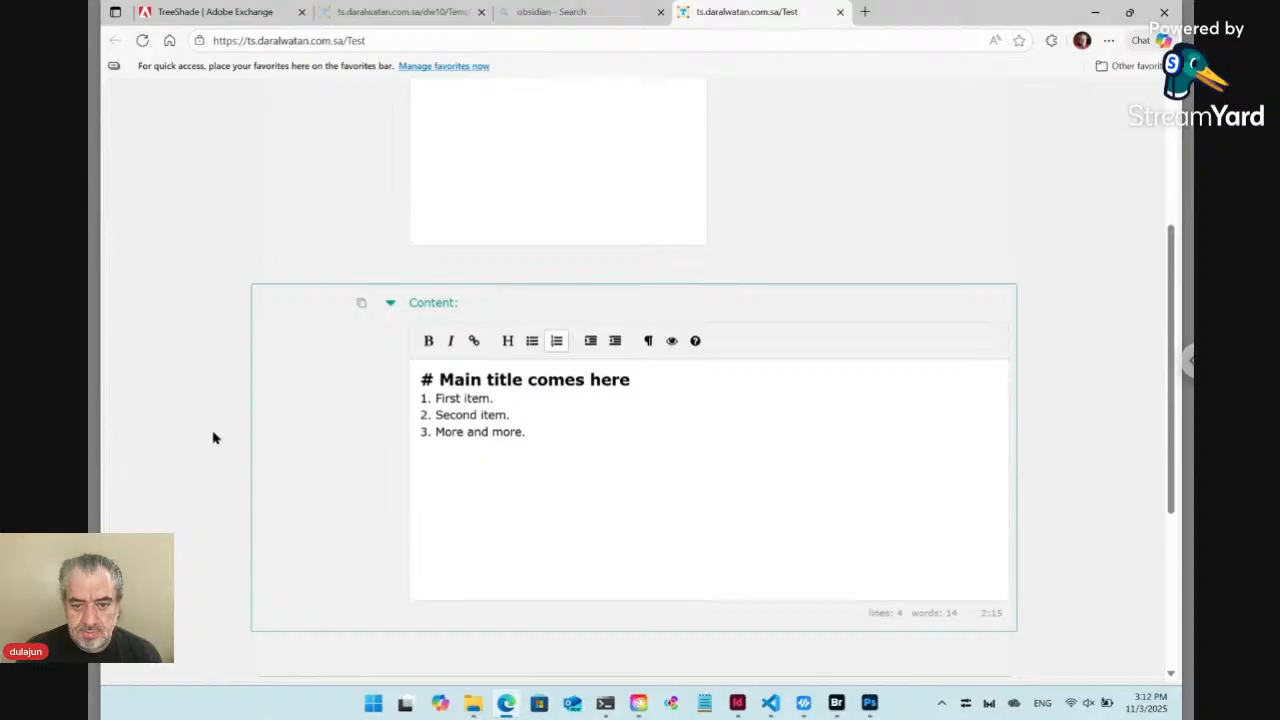
scroll(213, 437, "down", 2)
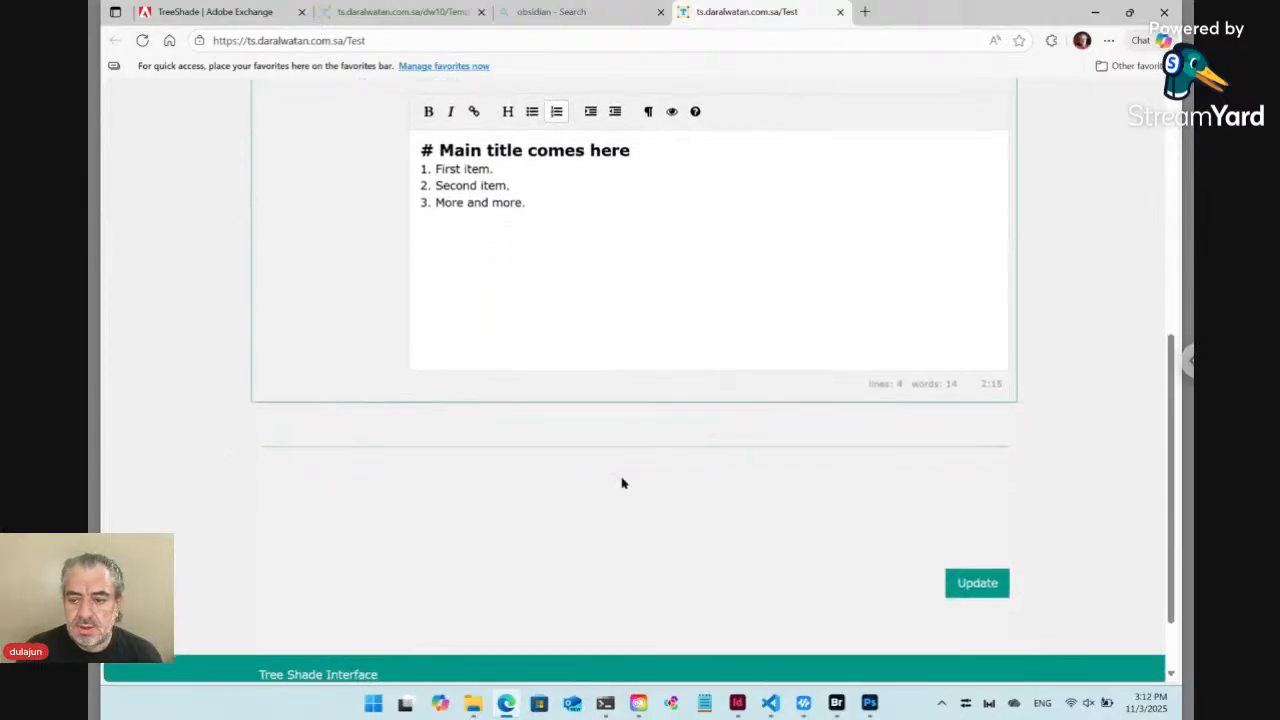
left_click(980, 584)
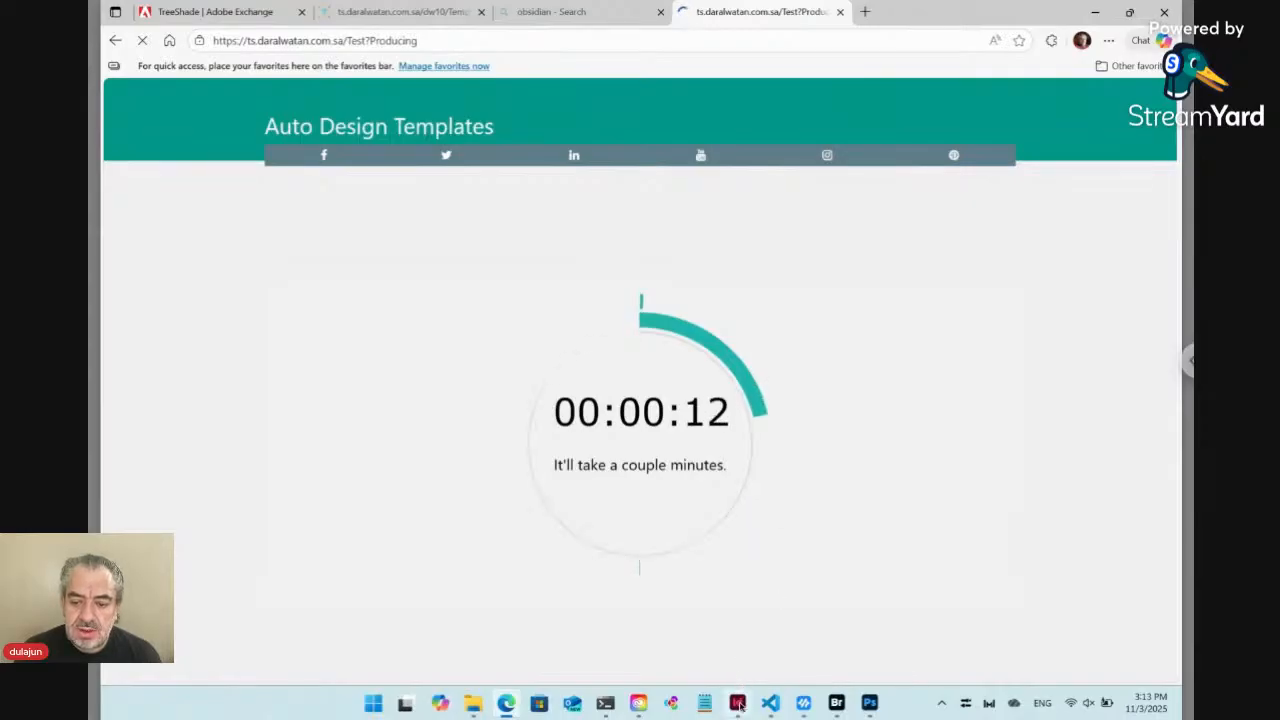
Check Layout.indd in InDesign and the Test folder in Bridge against the form's production timer in the browser
mouse_move(738, 706)
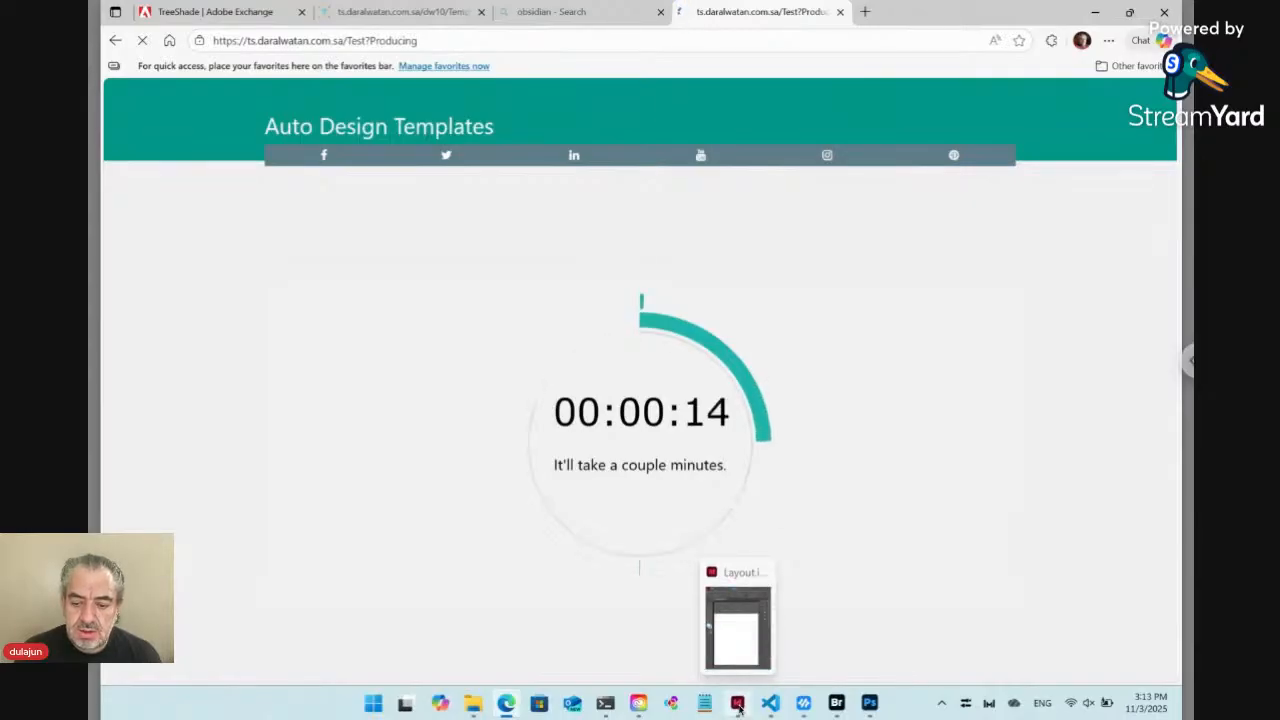
left_click(738, 705)
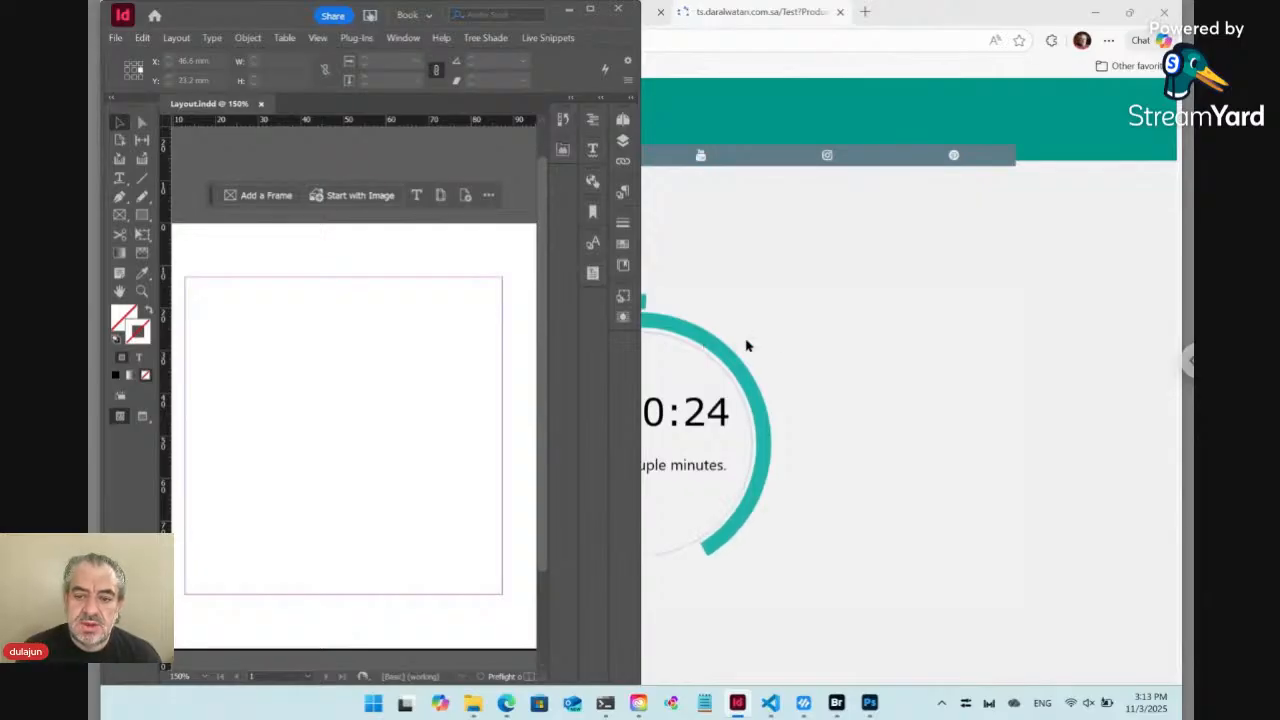
key("alt+Tab")
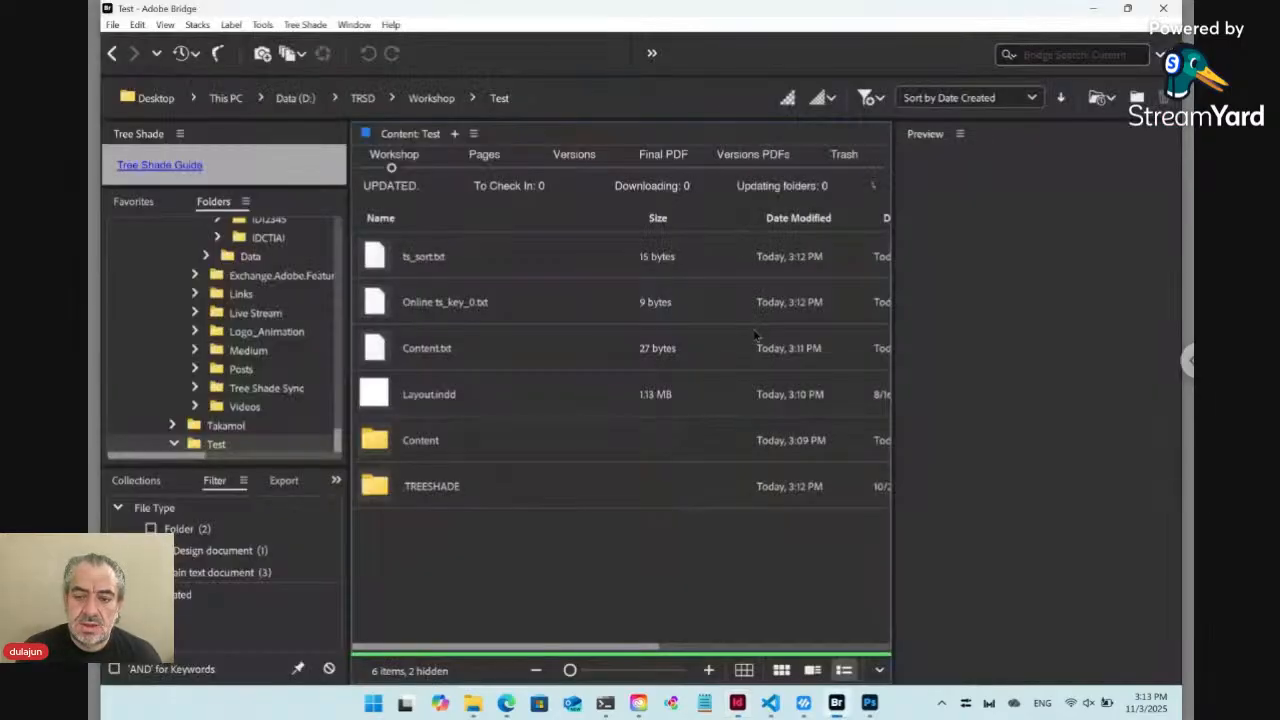
left_click(508, 706)
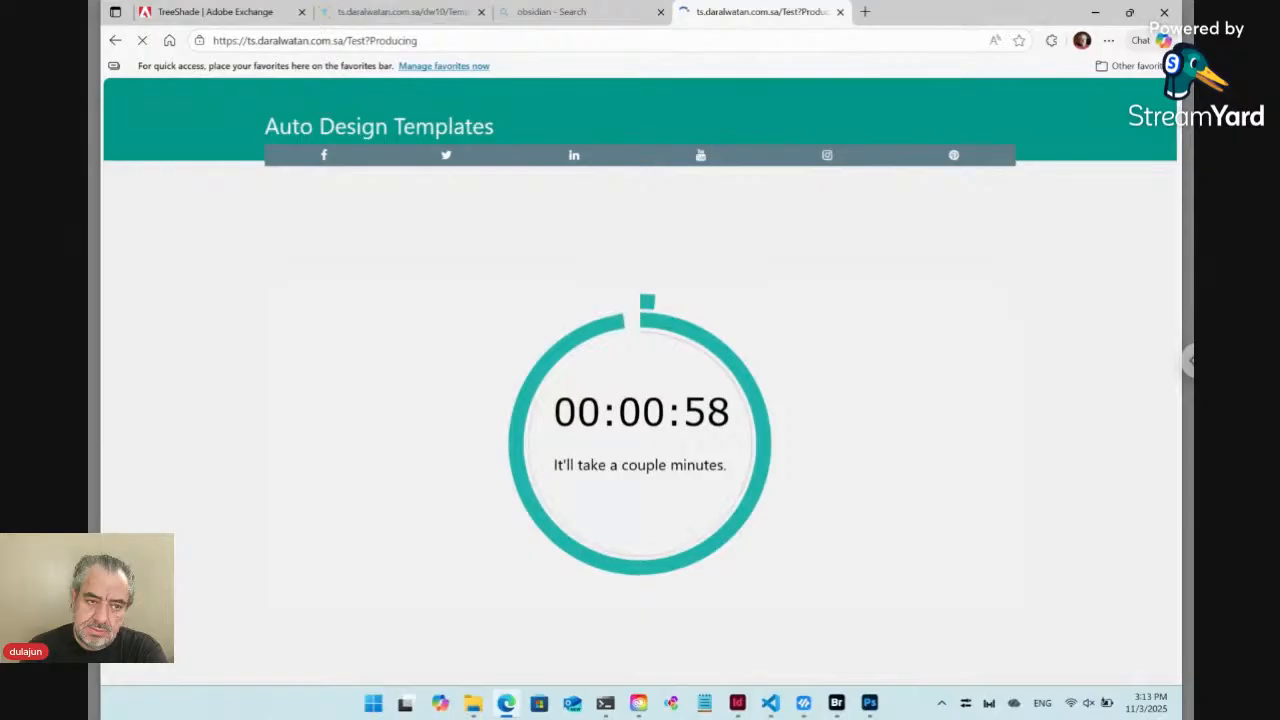
left_click(836, 703)
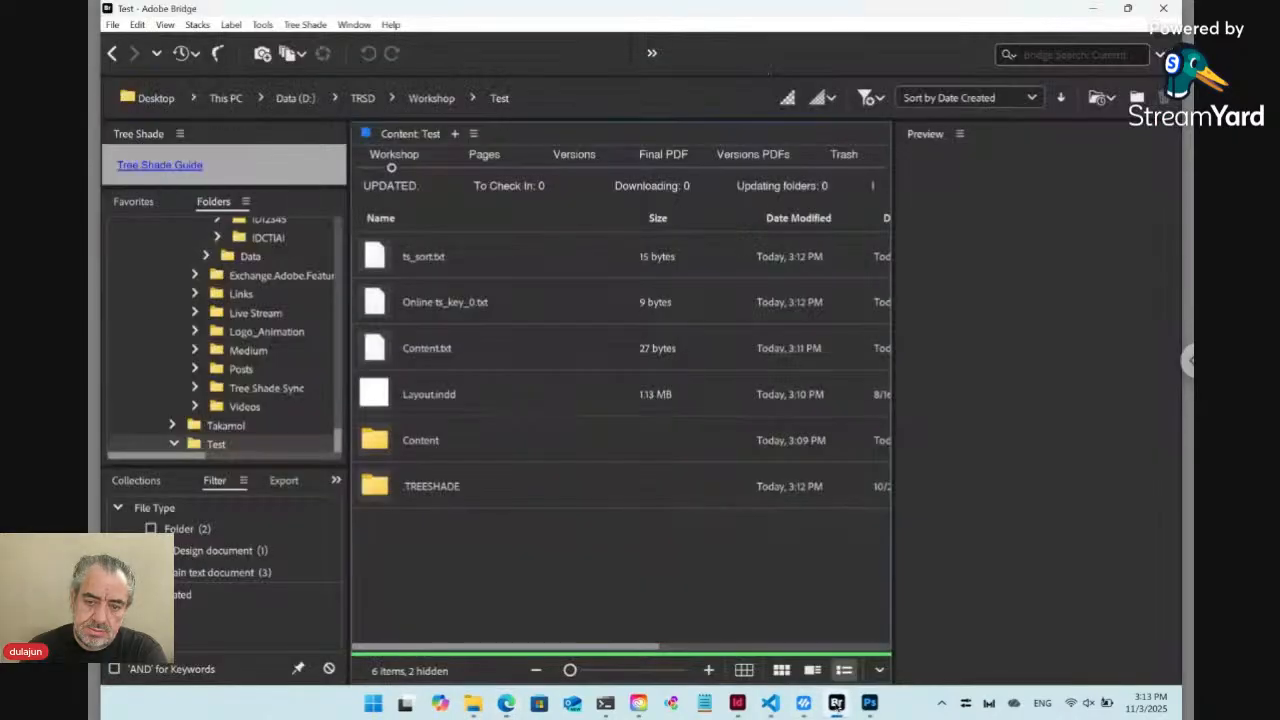
left_click(738, 703)
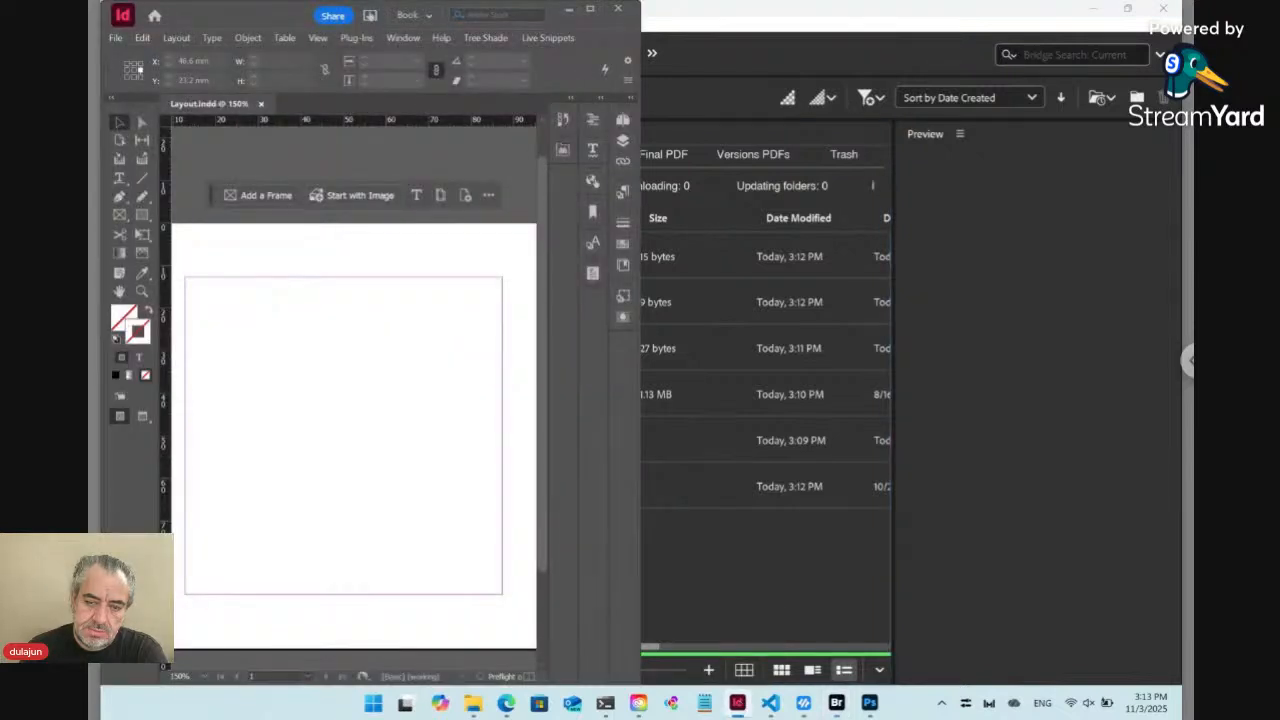
mouse_move(507, 706)
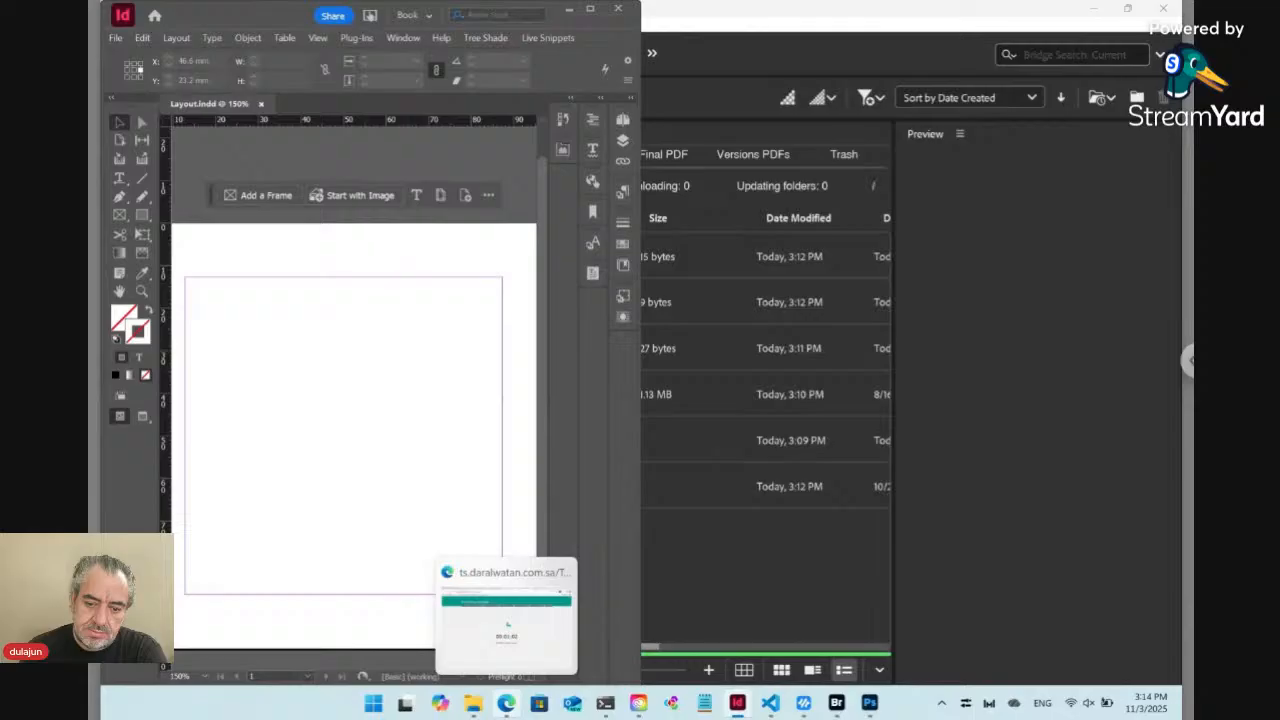
left_click(507, 703)
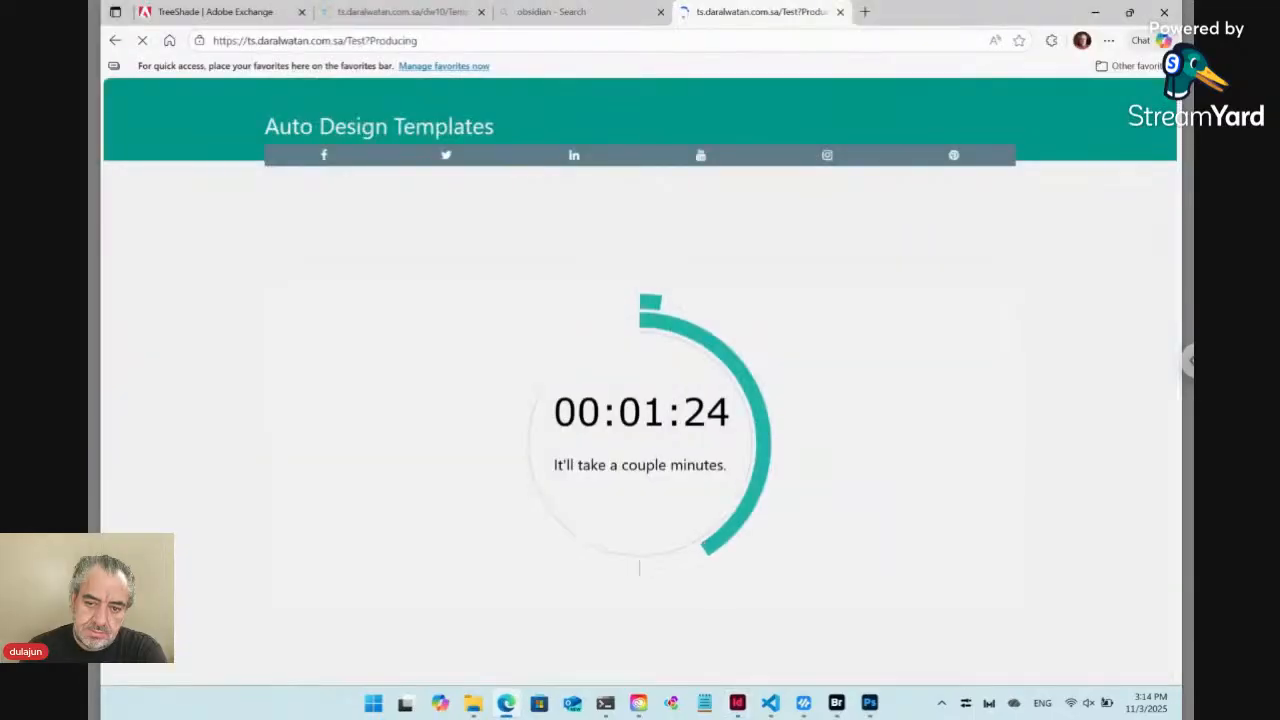
mouse_move(836, 705)
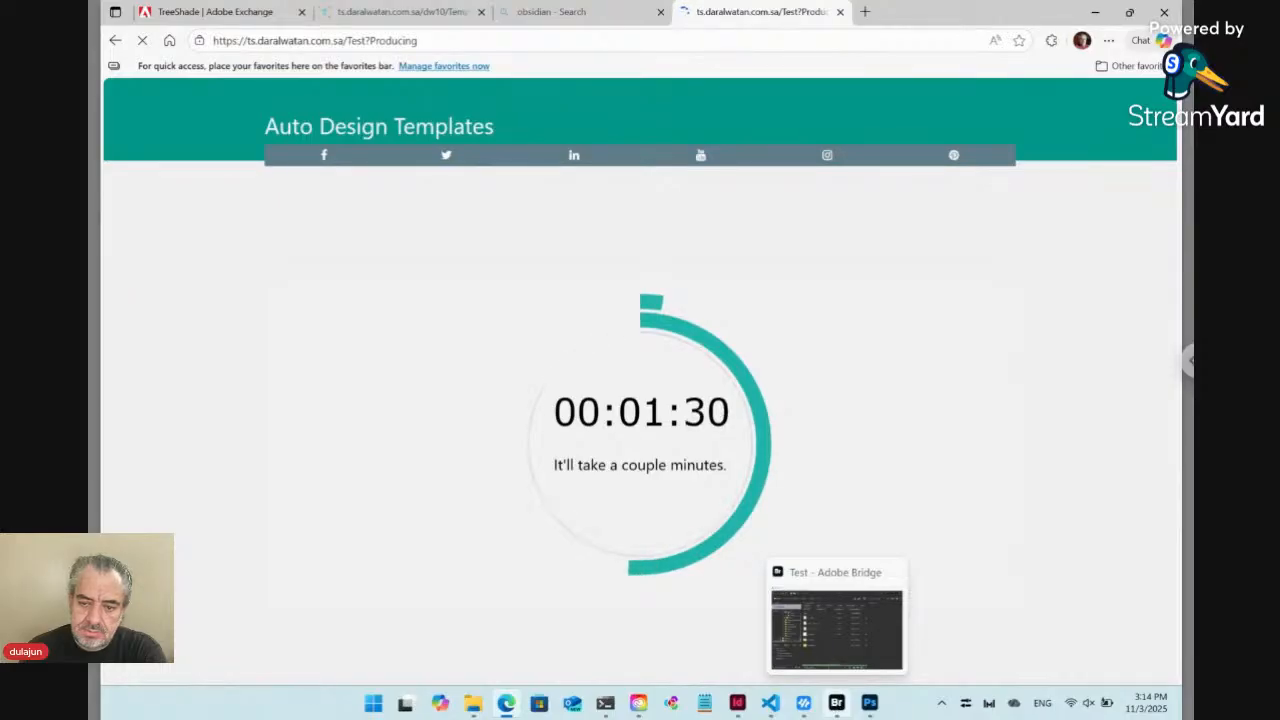
left_click(836, 703)
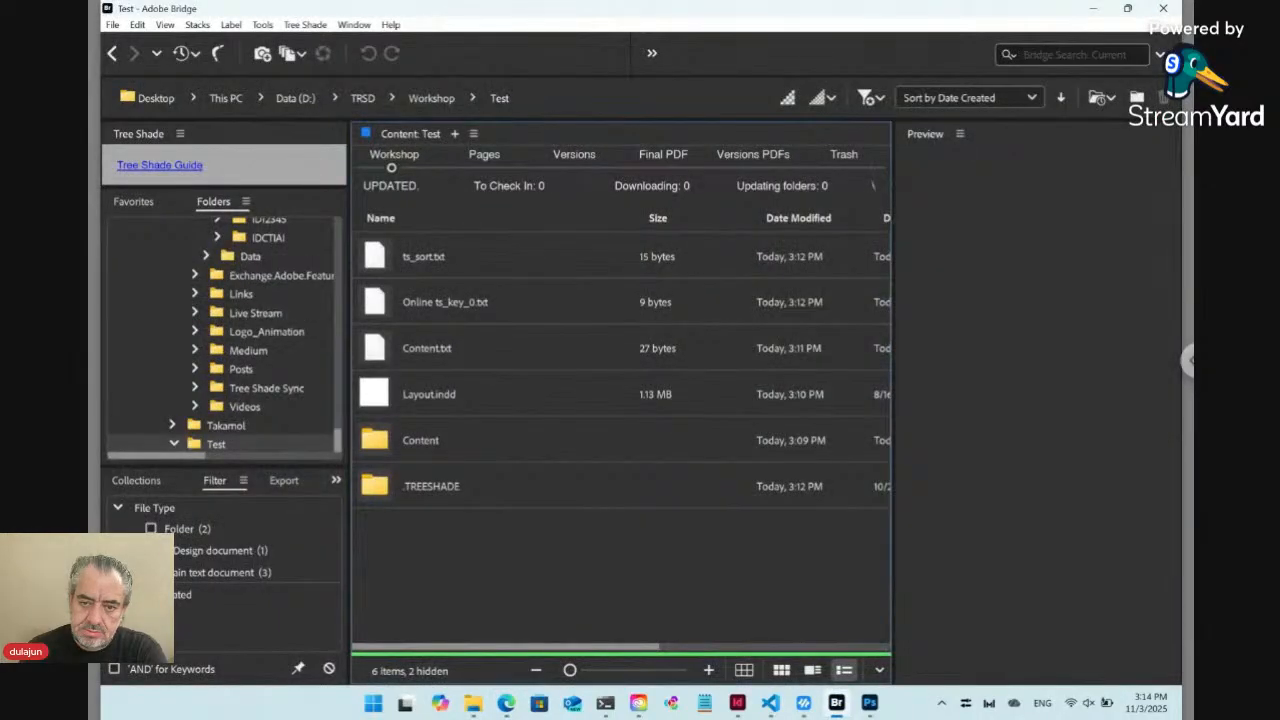
left_click(506, 703)
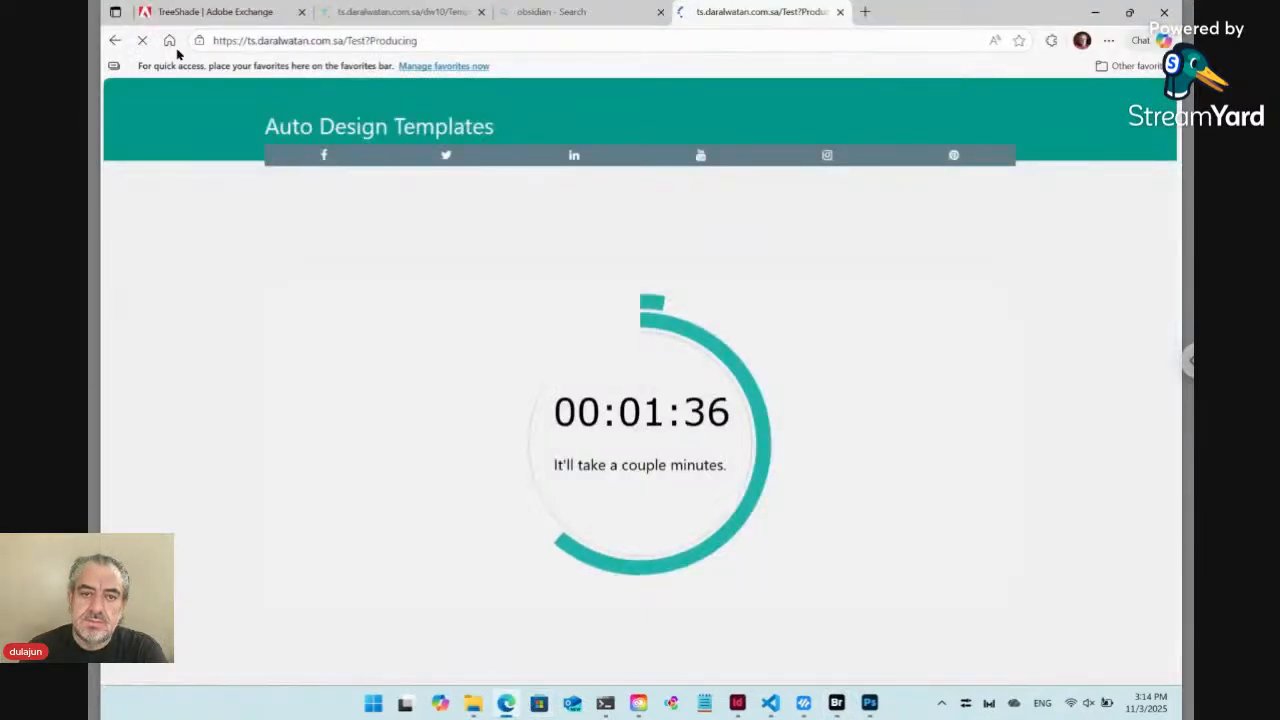
Remove "?Producing" from the page address and load the Test form again
left_click(326, 42)
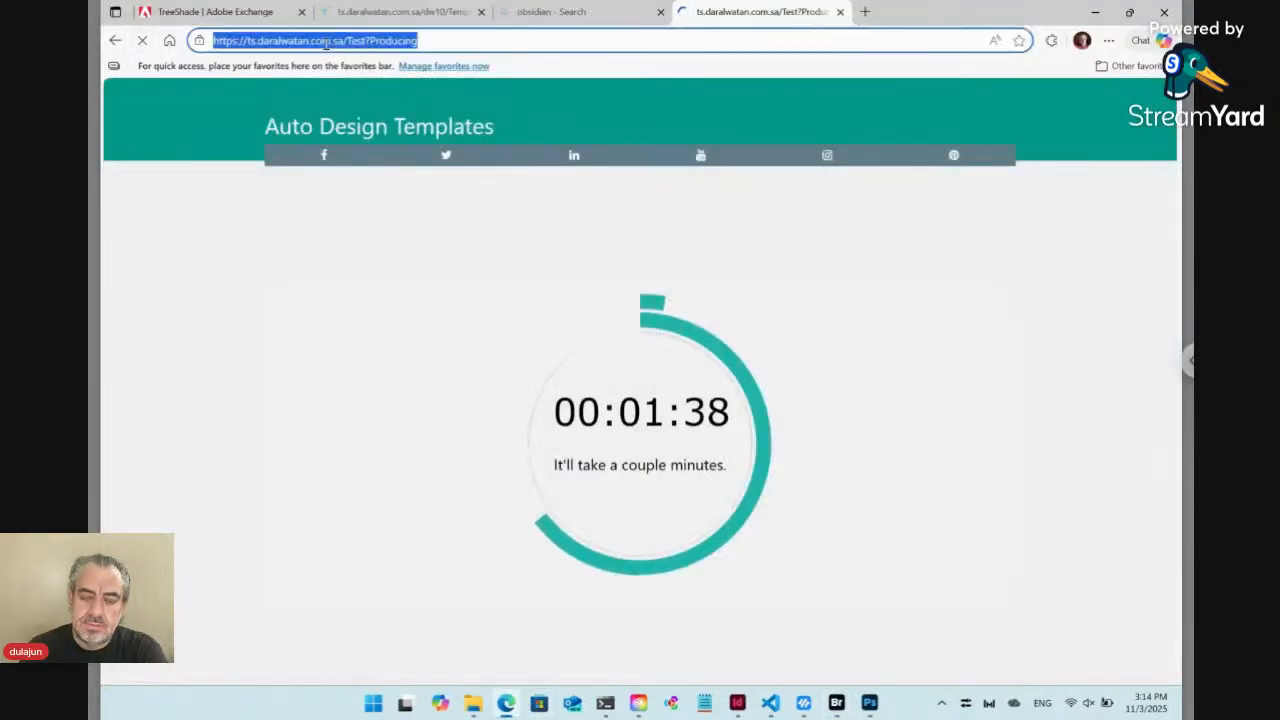
left_click(326, 42)
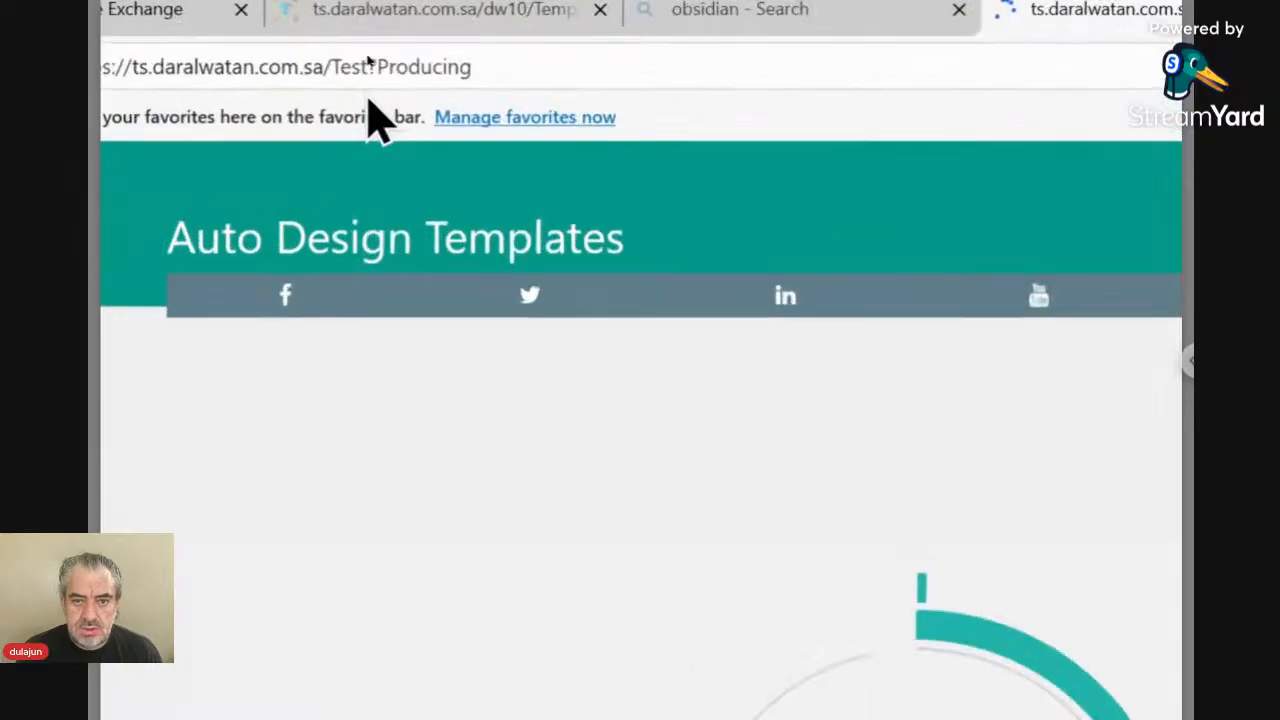
left_click(371, 72)
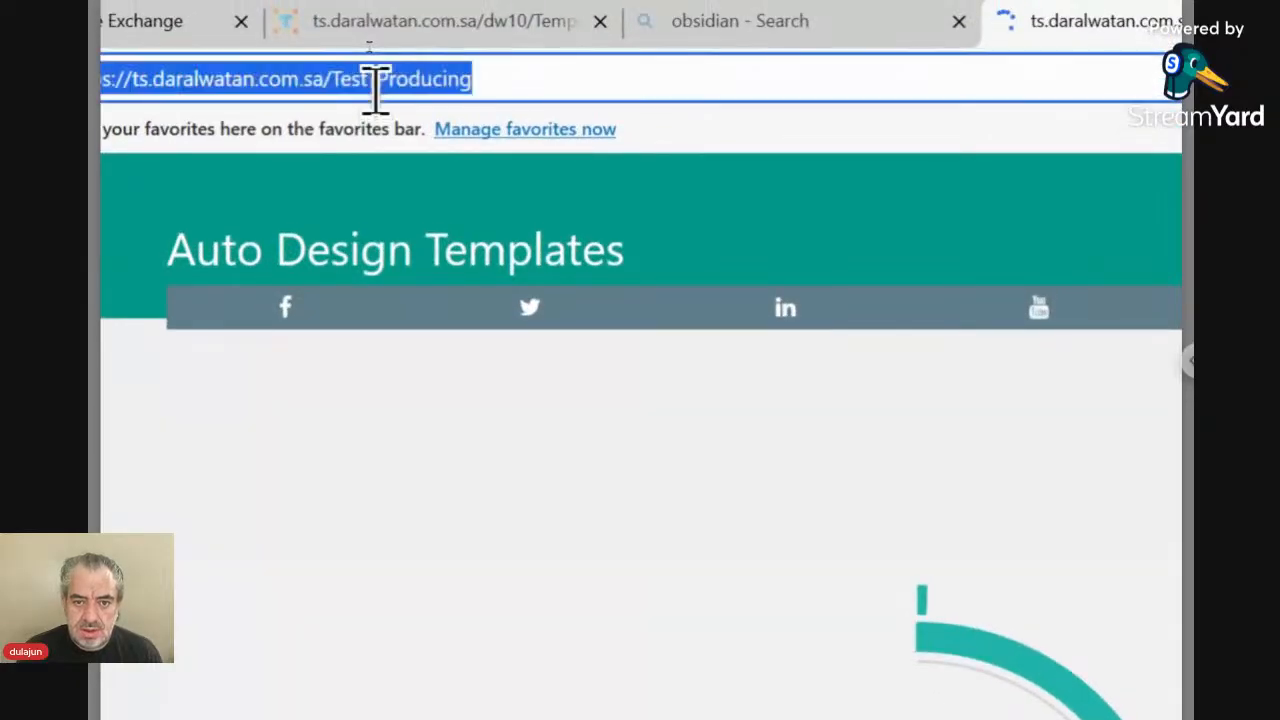
left_click(371, 86)
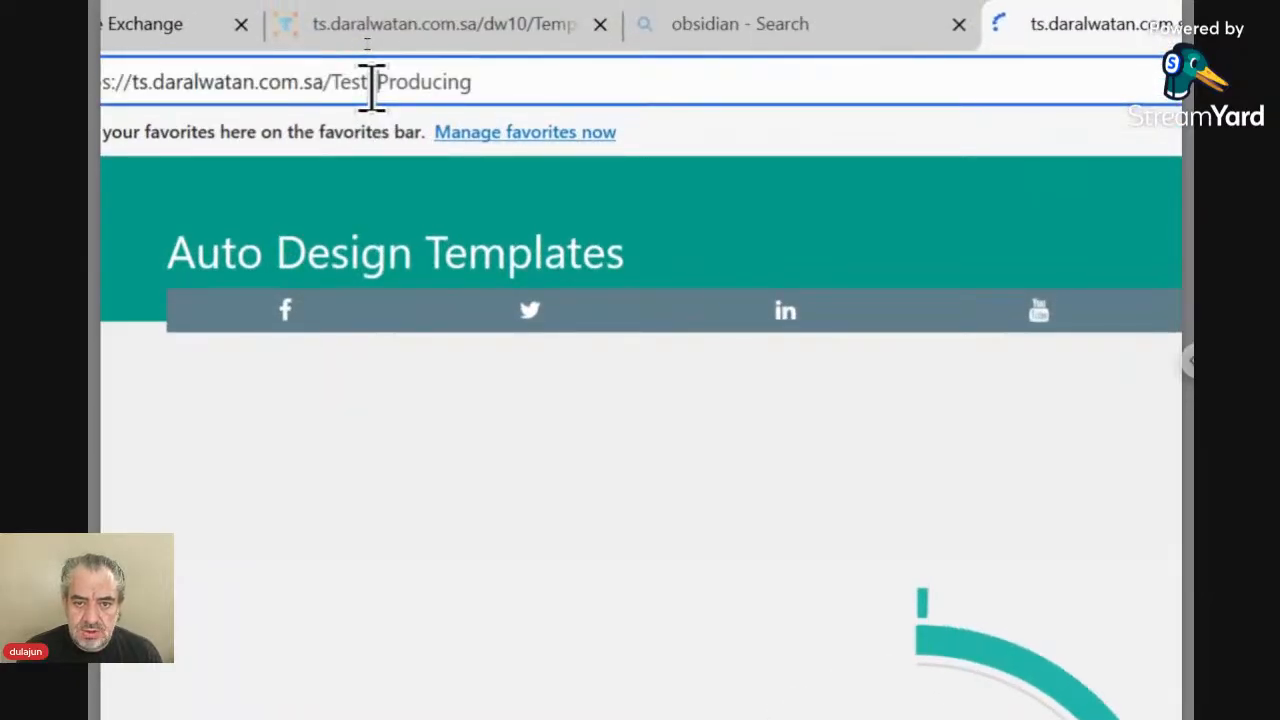
left_click_drag(371, 86, 491, 91)
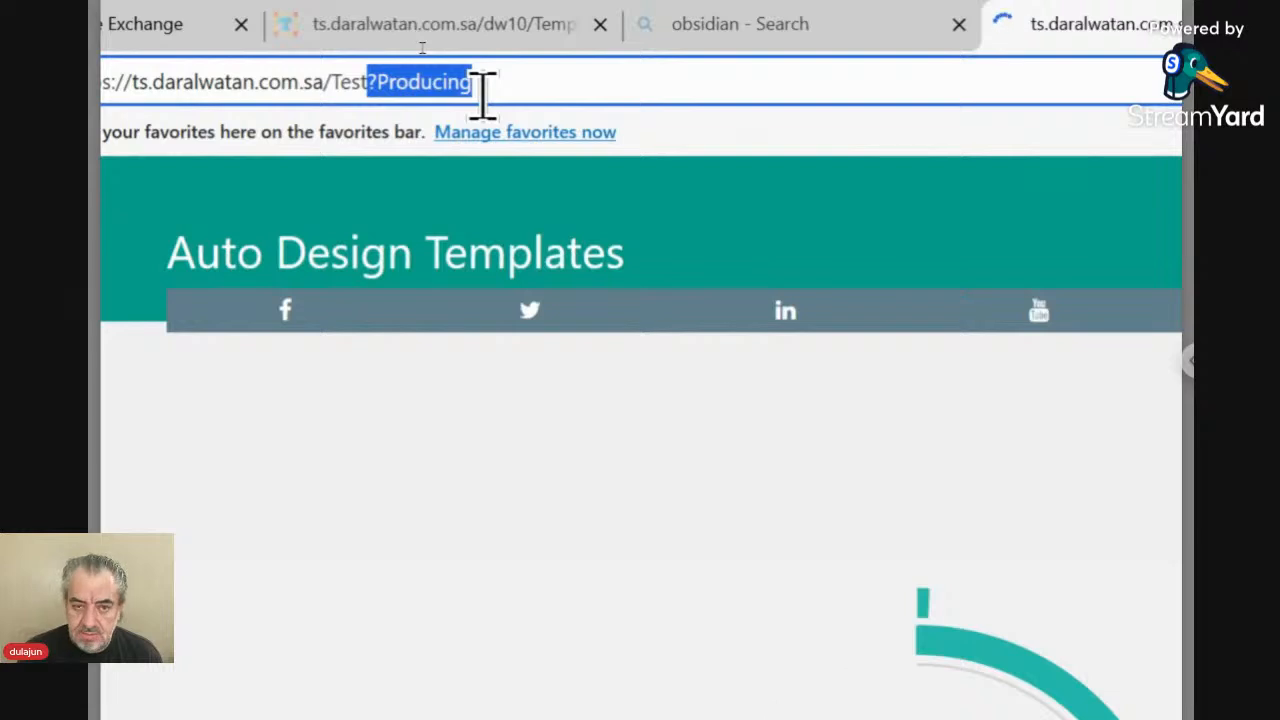
key("BackSpace")
key("Return")
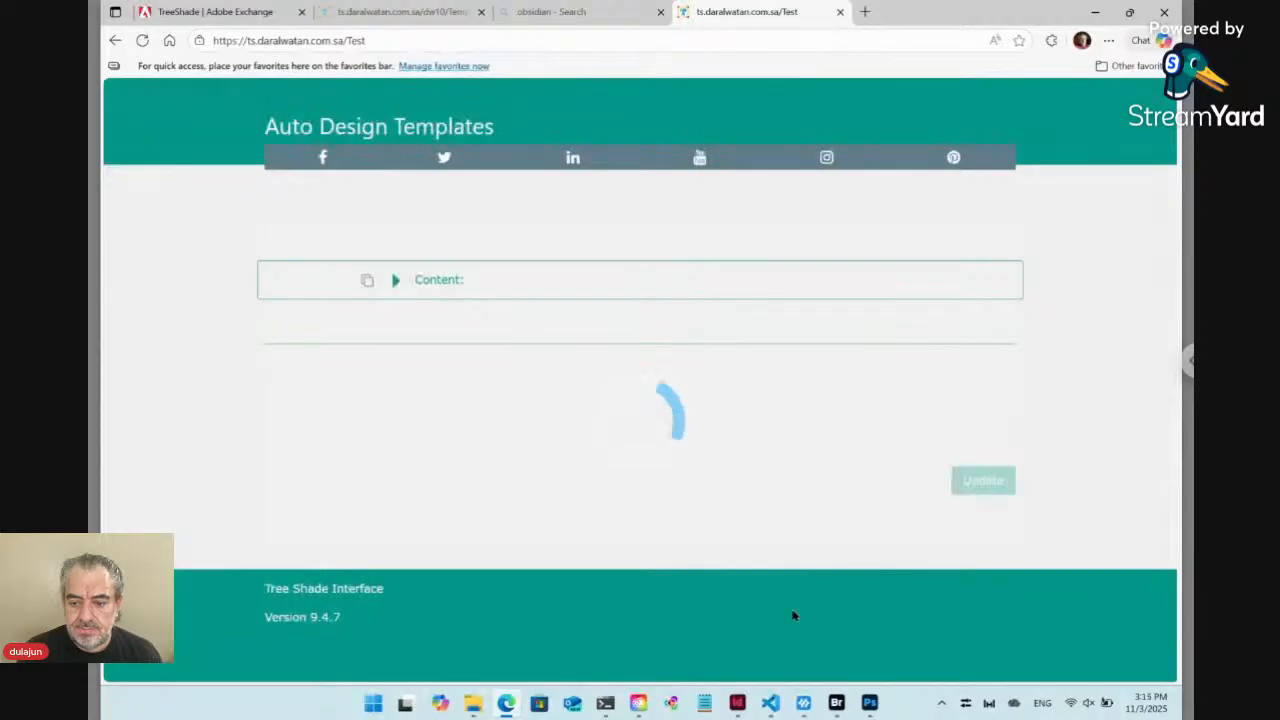
Switch to InDesign, close the Layout.indd document, and go to the Test folder in Bridge
left_click(738, 705)
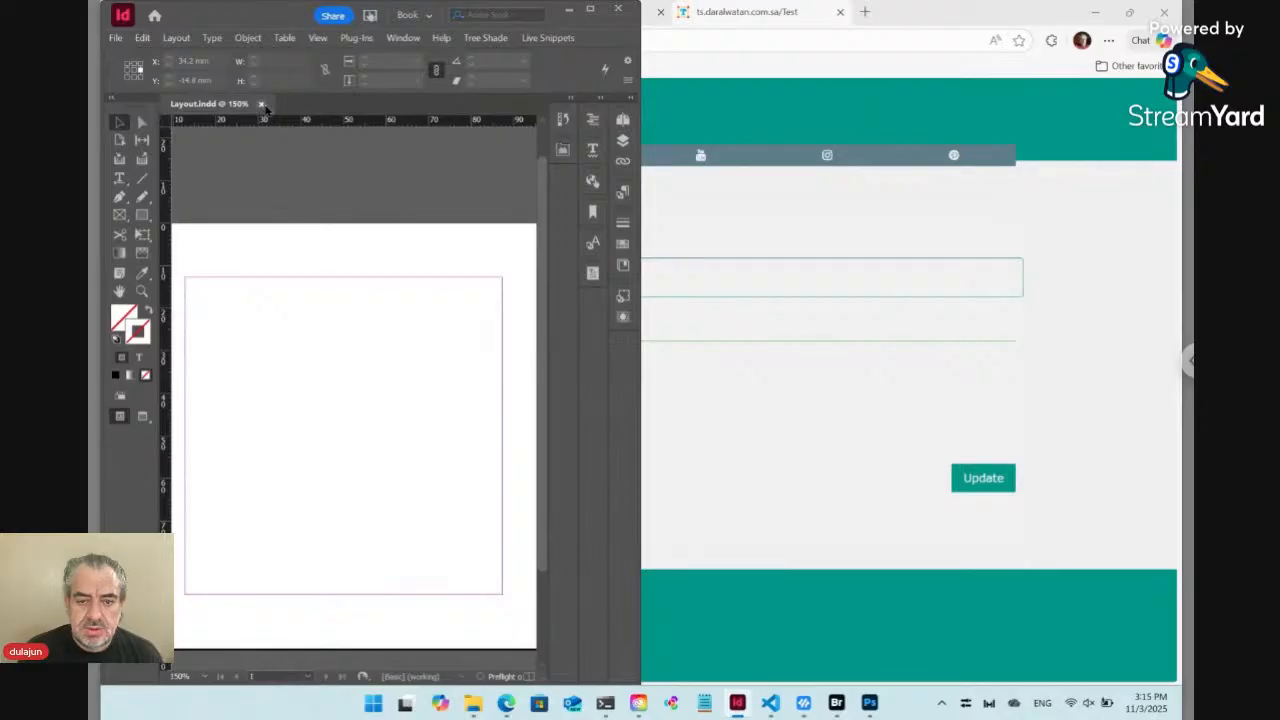
left_click(262, 104)
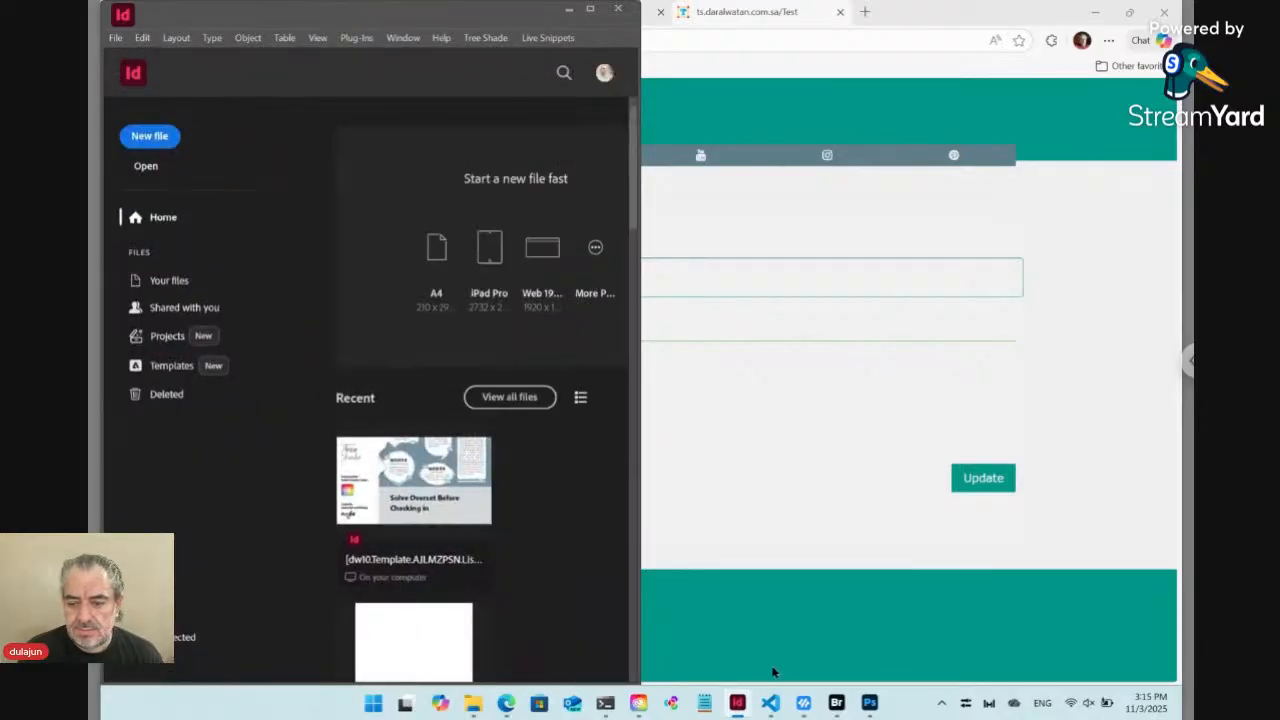
left_click(837, 704)
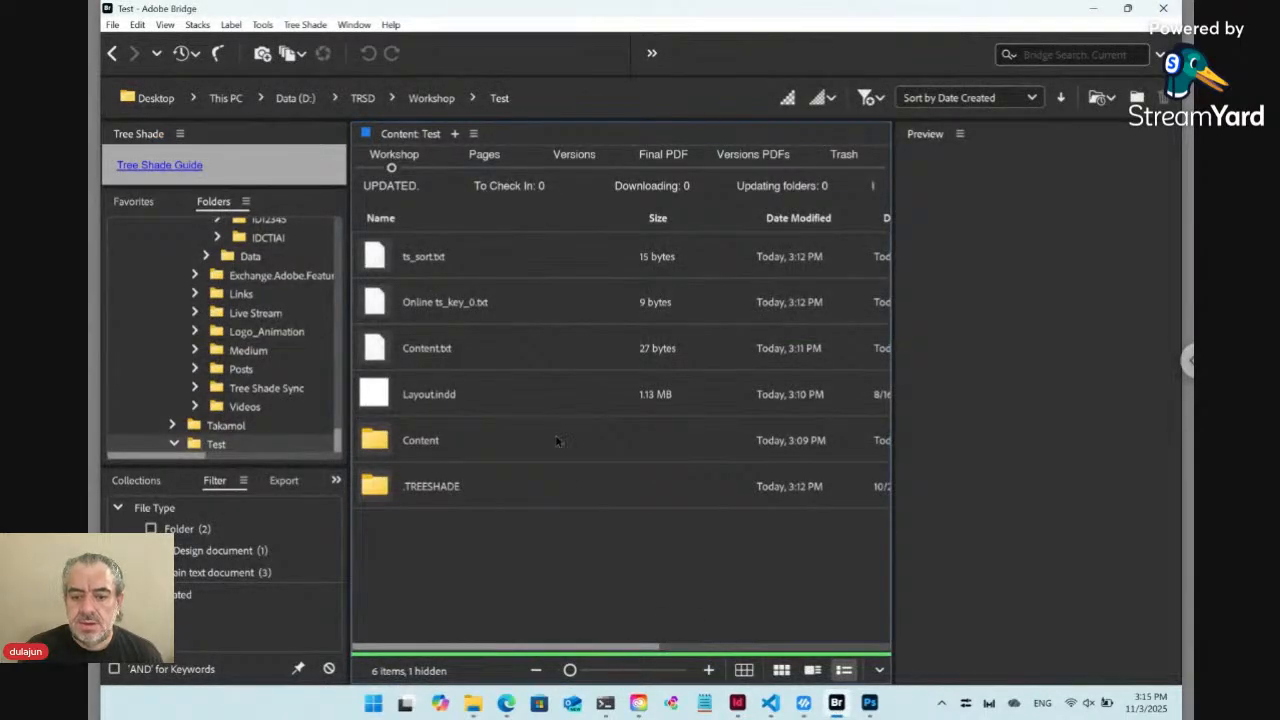
Return to the browser, submit the Test form update again, and arrange the windows with Bridge beside InDesign
left_click(506, 704)
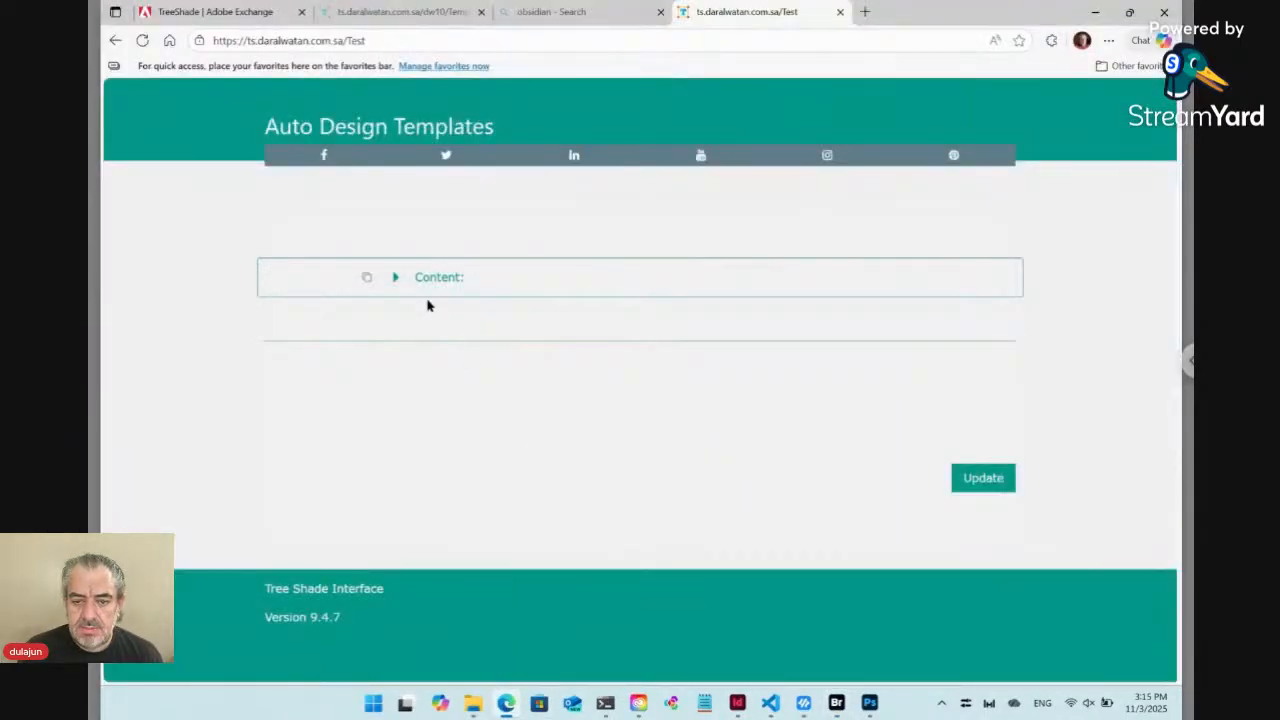
left_click(991, 484)
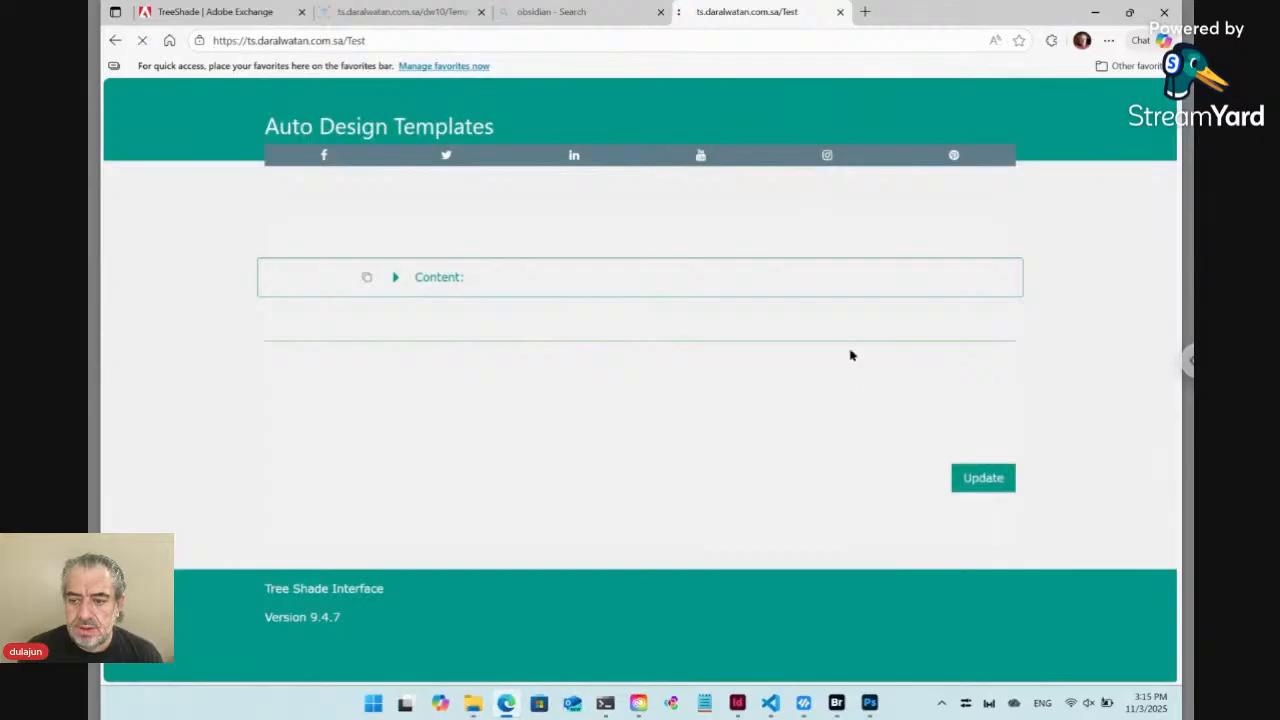
mouse_move(1129, 12)
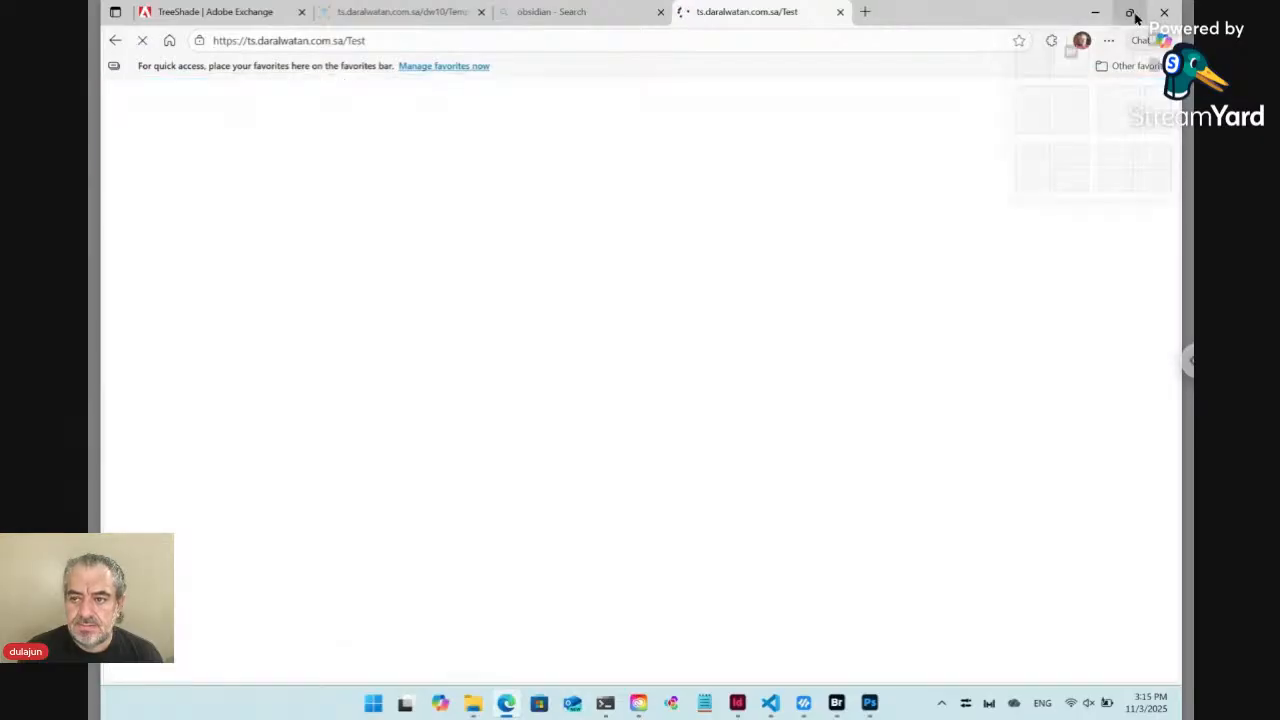
left_click(1047, 60)
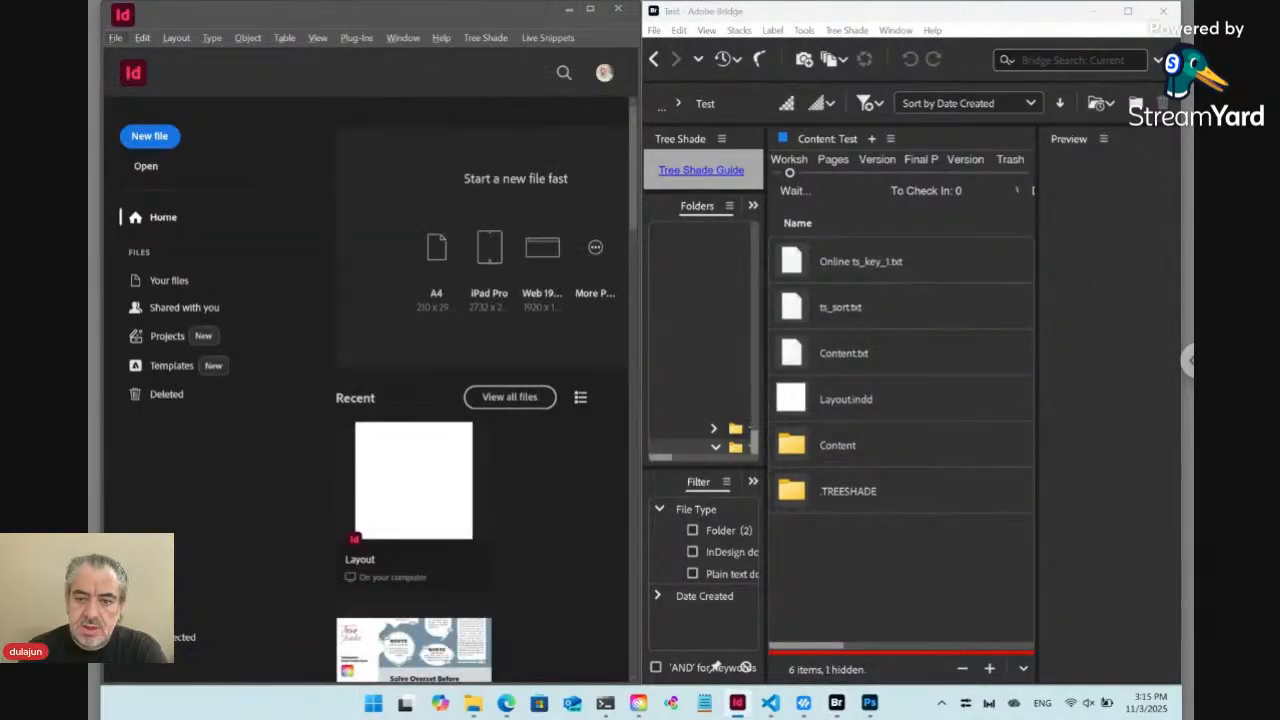
Check the layout preview on the Test form page in the browser, and return to InDesign
mouse_move(507, 706)
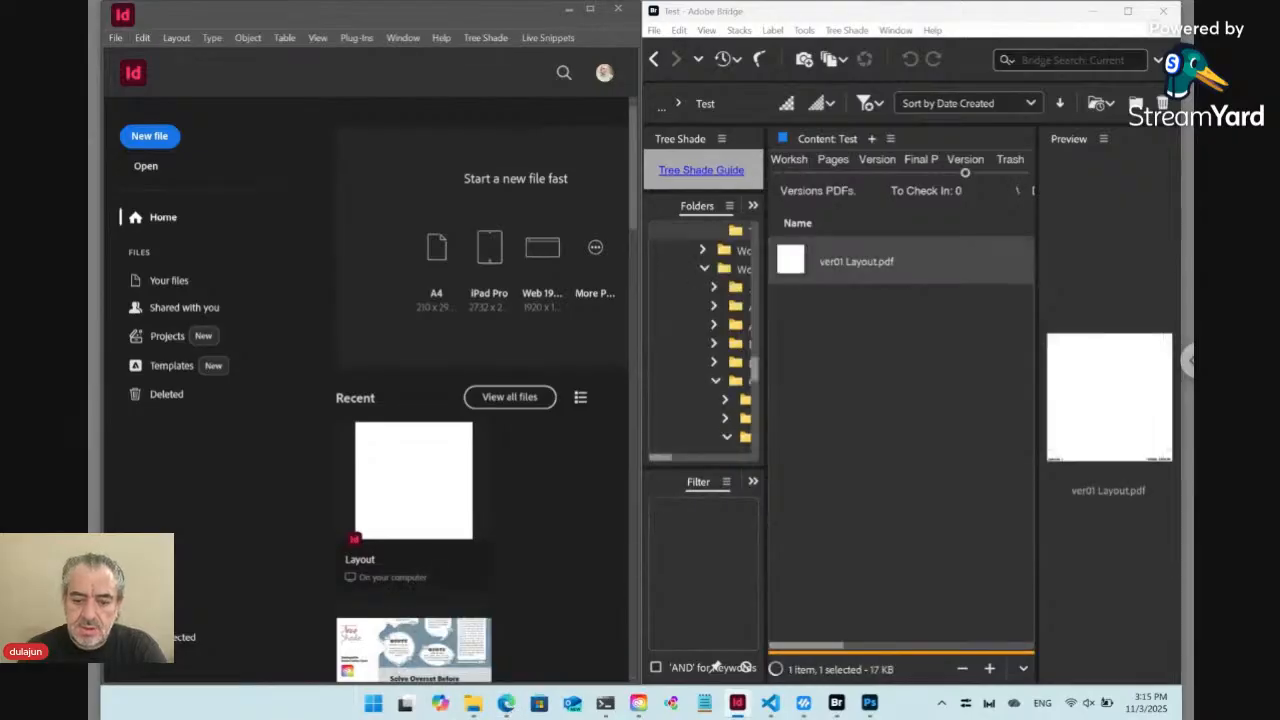
left_click(505, 703)
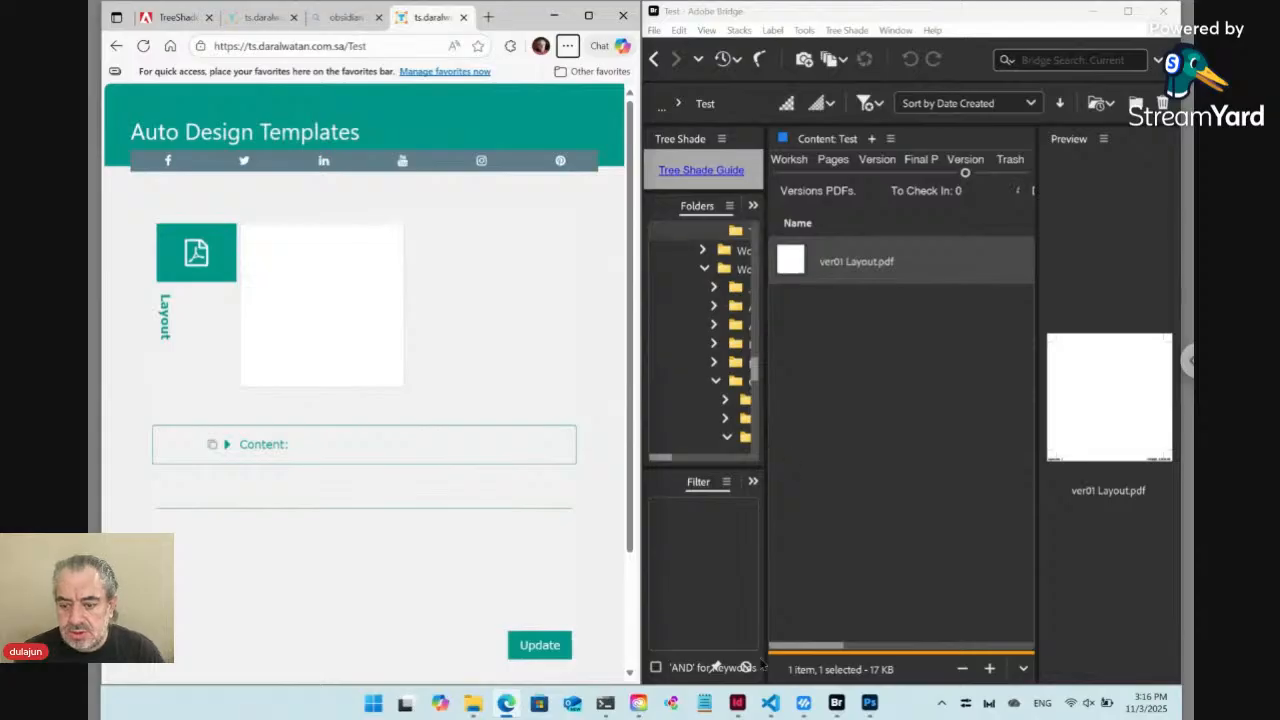
left_click(738, 704)
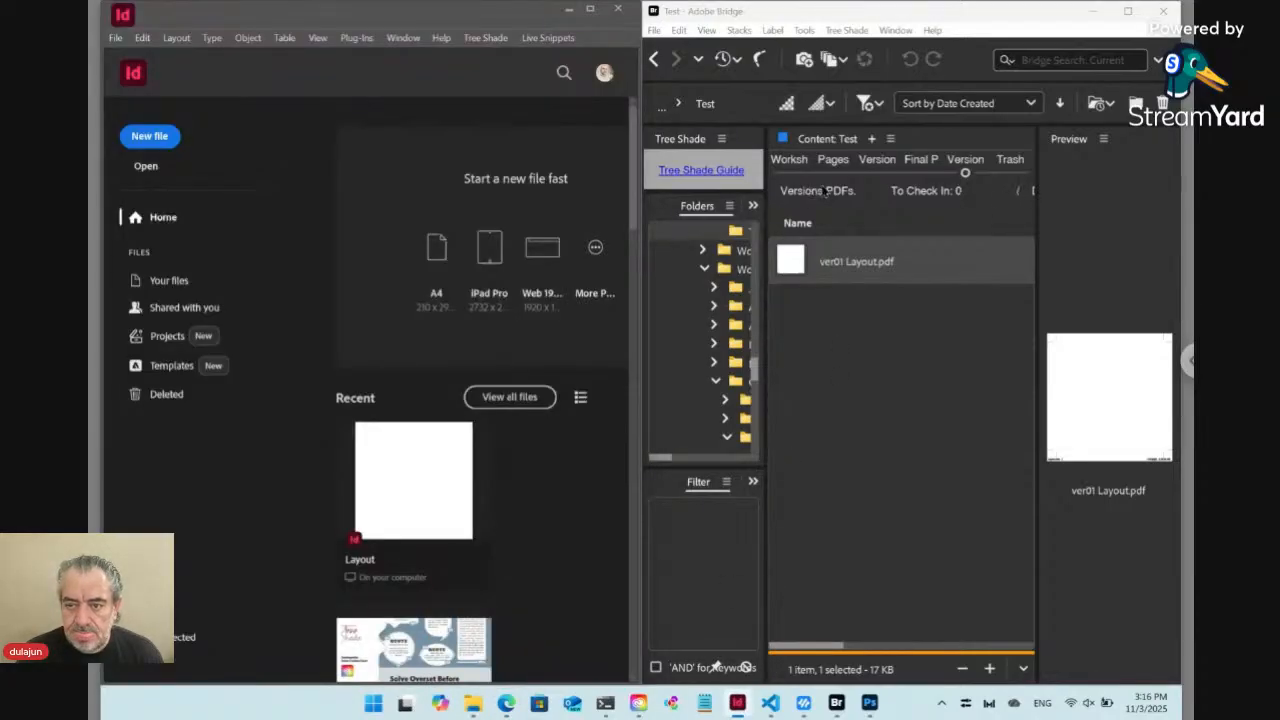
Open Layout.indd from the Test folder's Workshop stage in Bridge, and draw a text frame about 74.6 × 74.6 mm filling the page margins
left_click(1127, 11)
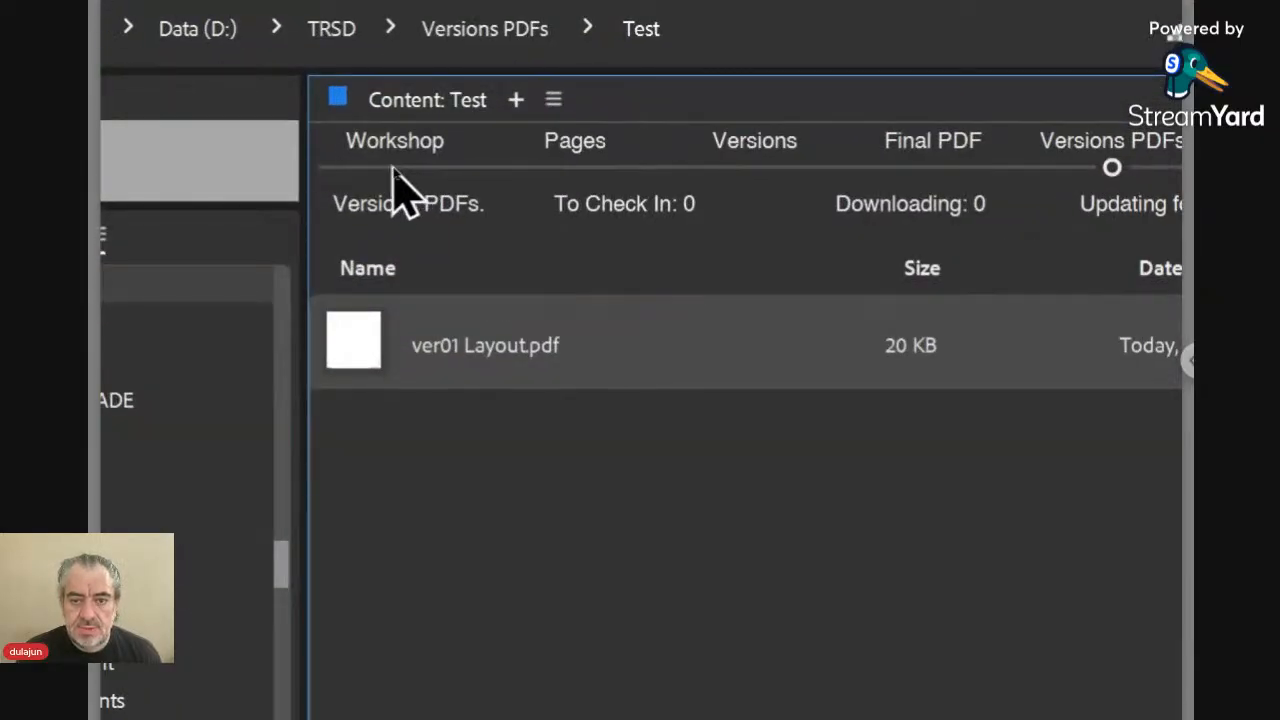
left_click(393, 168)
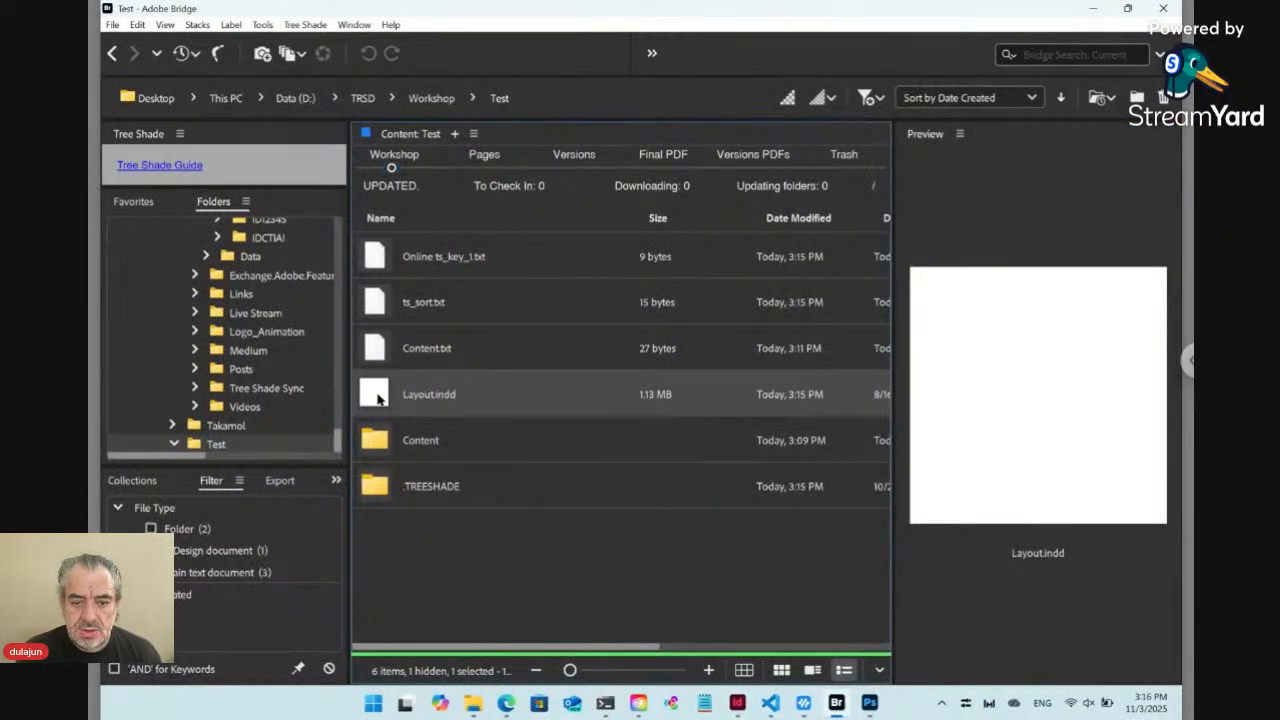
double_click(386, 378)
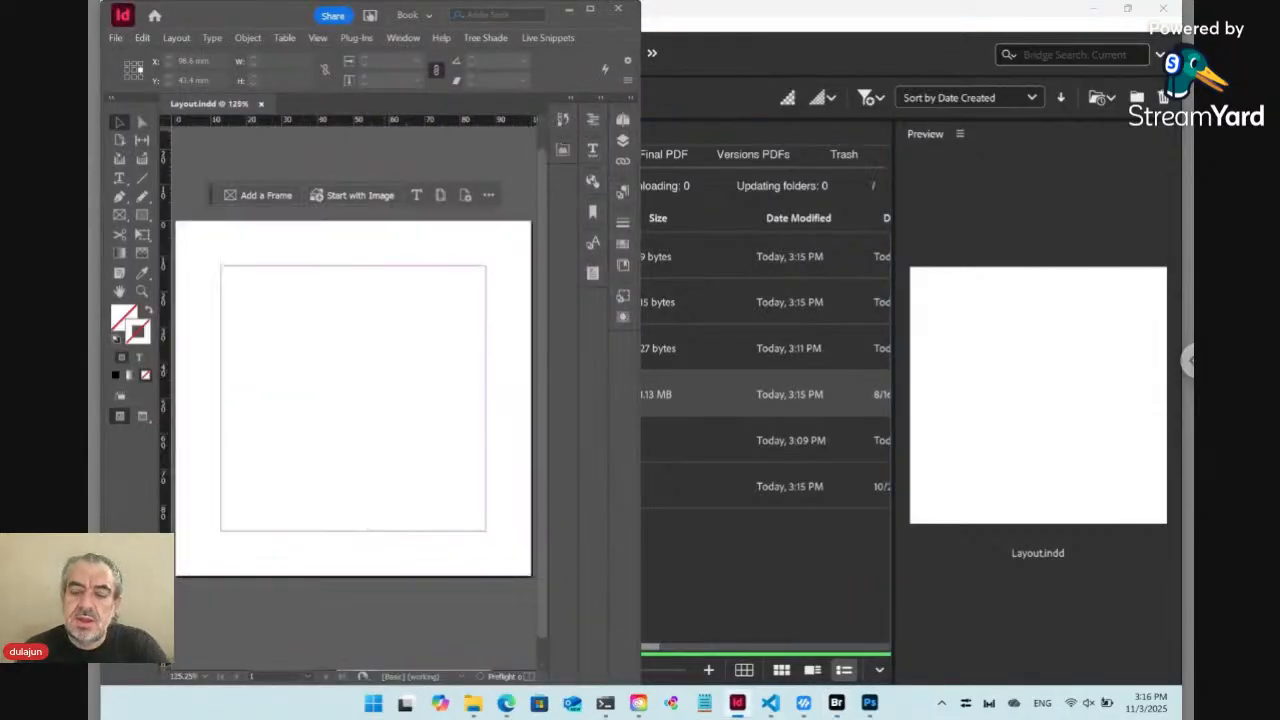
left_click(119, 178)
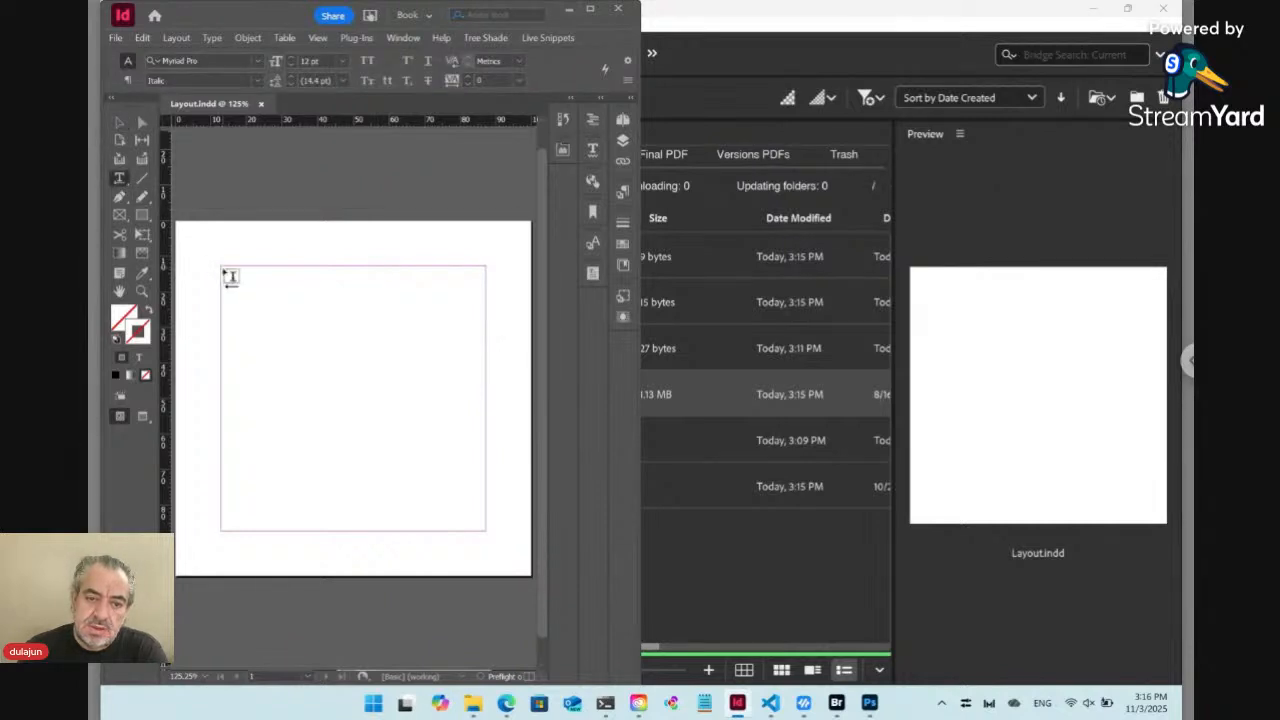
left_click_drag(222, 267, 486, 529)
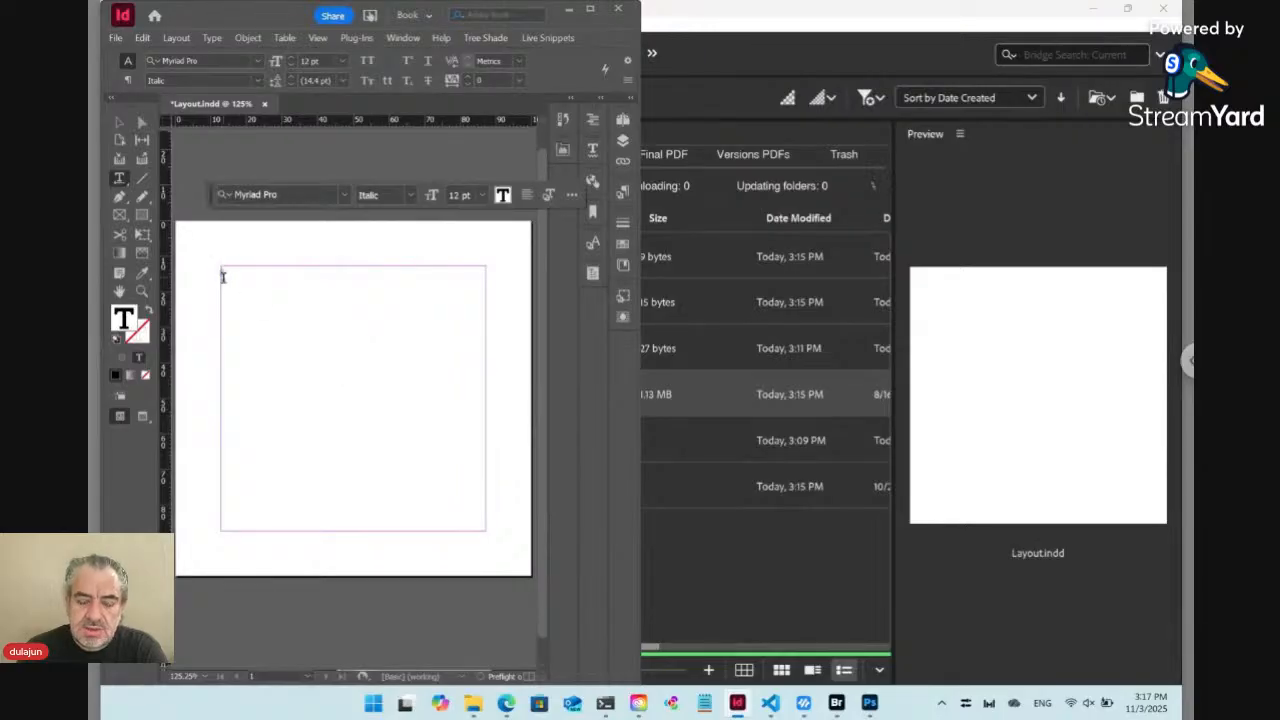
Arrange Bridge beside InDesign and open the Content folder inside Test
left_click(824, 553)
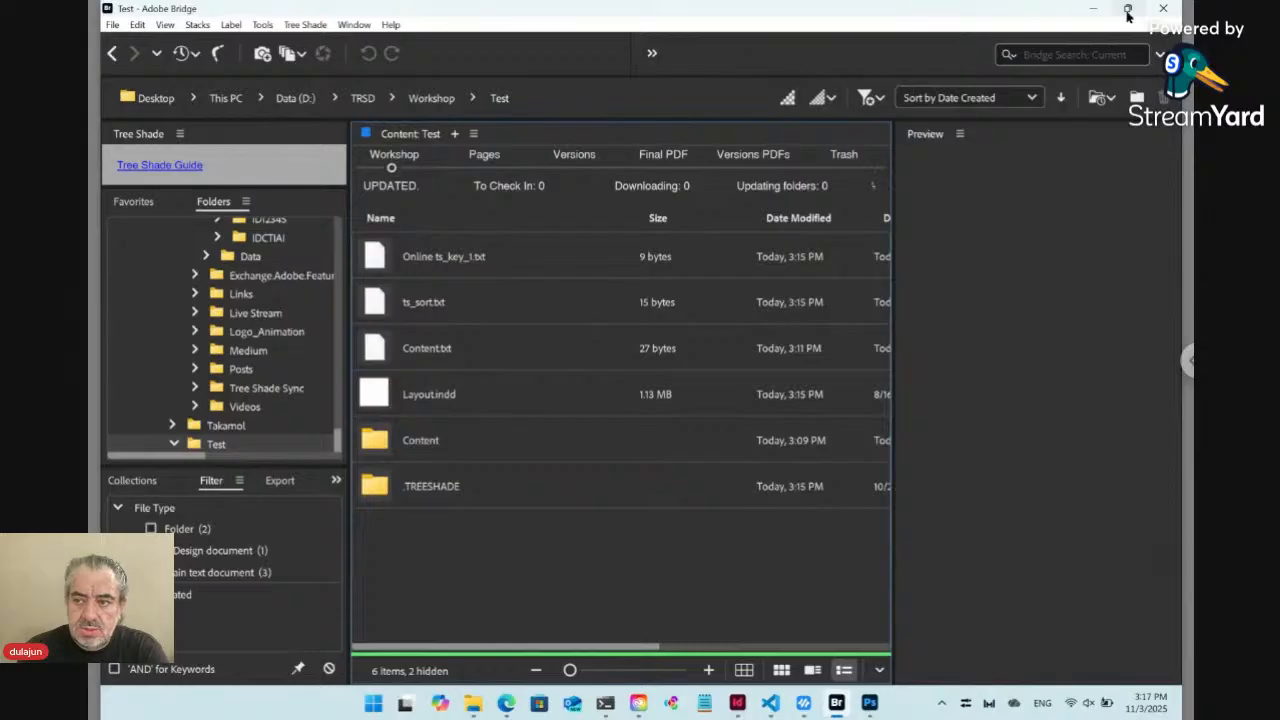
mouse_move(1127, 10)
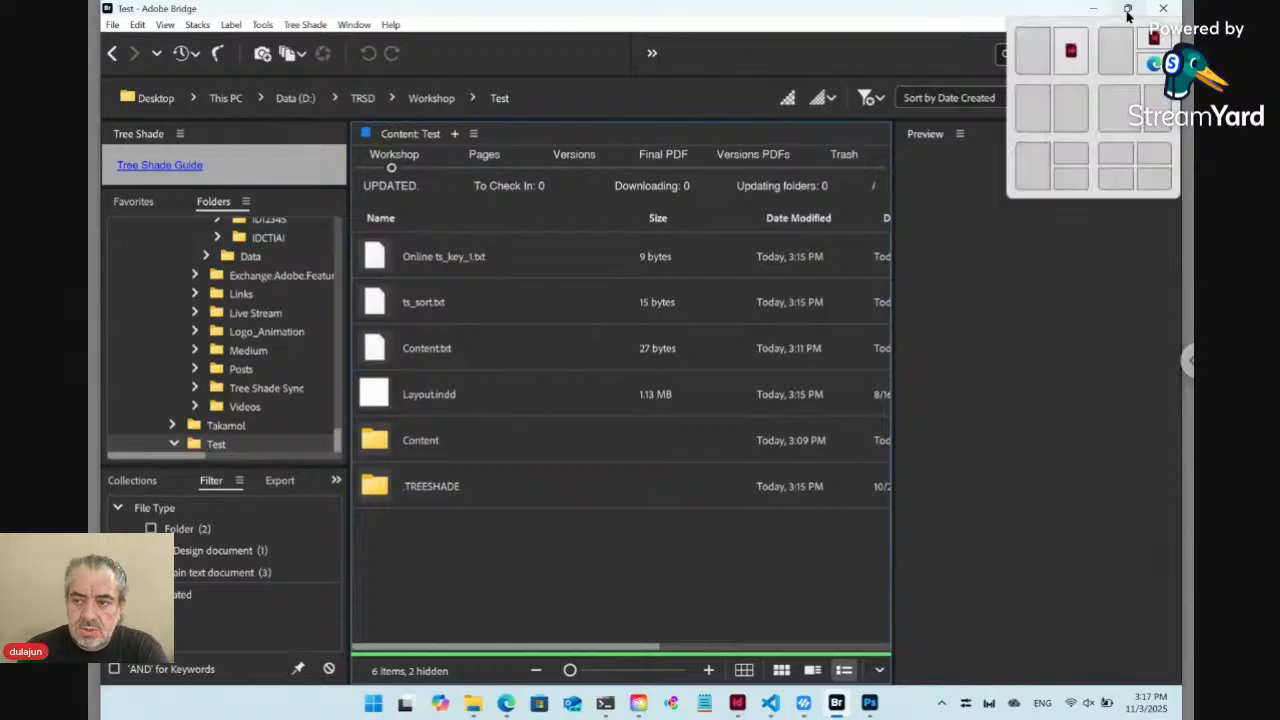
left_click(1078, 110)
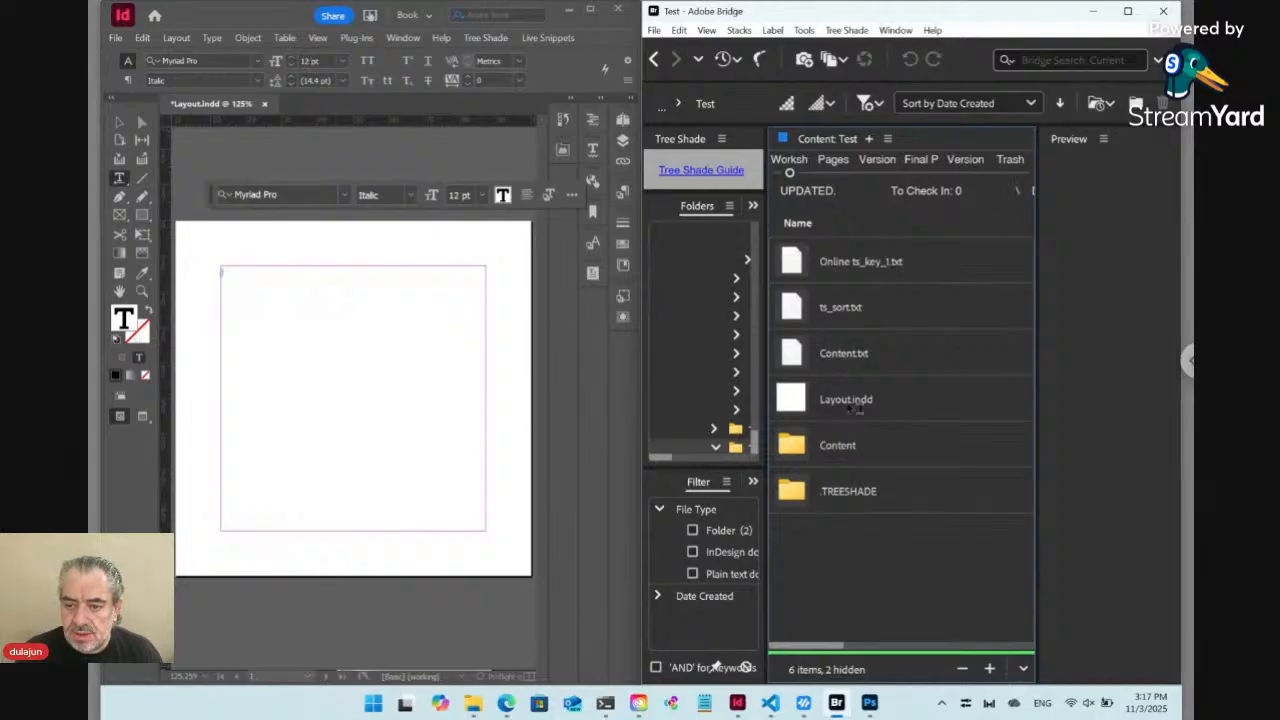
double_click(801, 451)
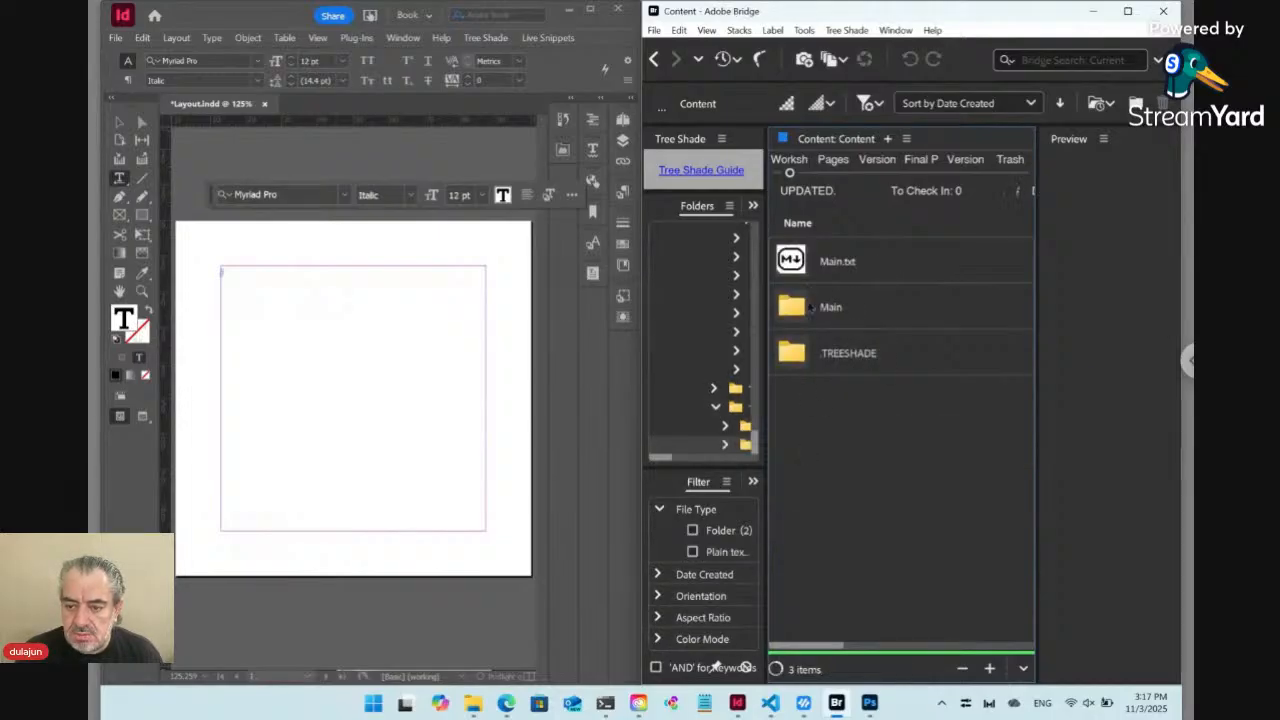
Place Main.txt from Bridge in InDesign, into the text frame within the page margins
left_click(797, 264)
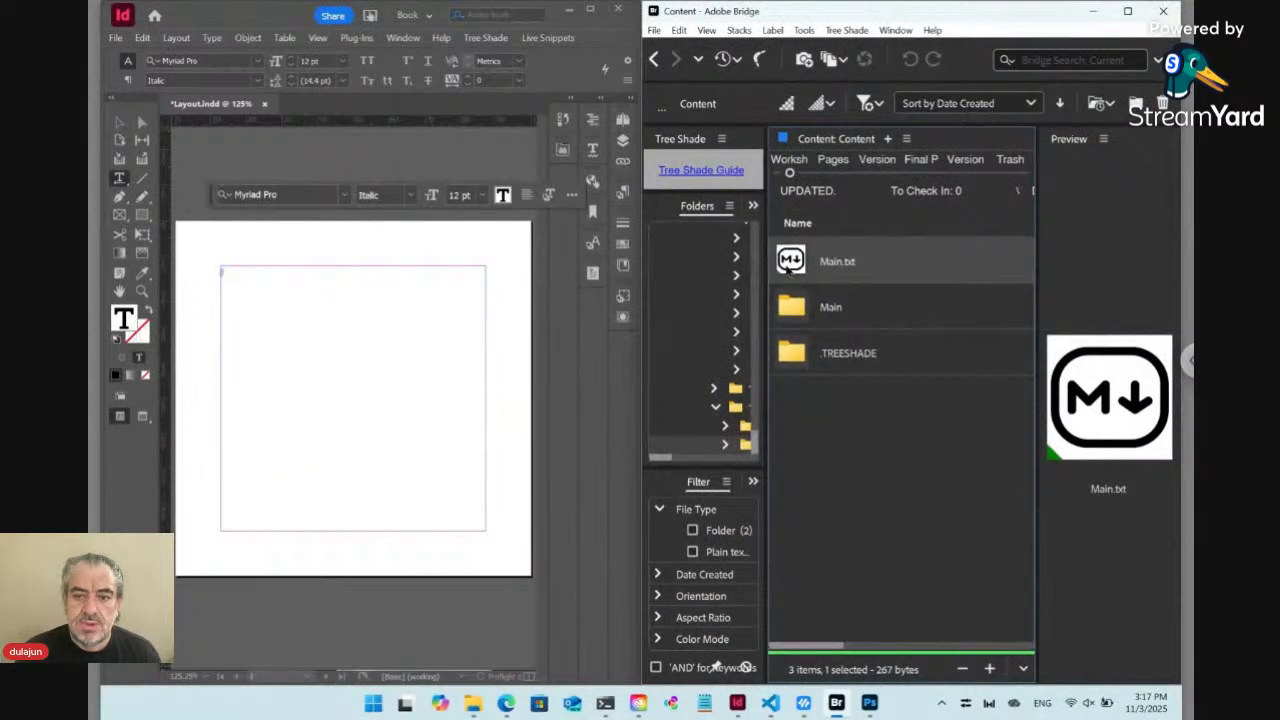
right_click(789, 267)
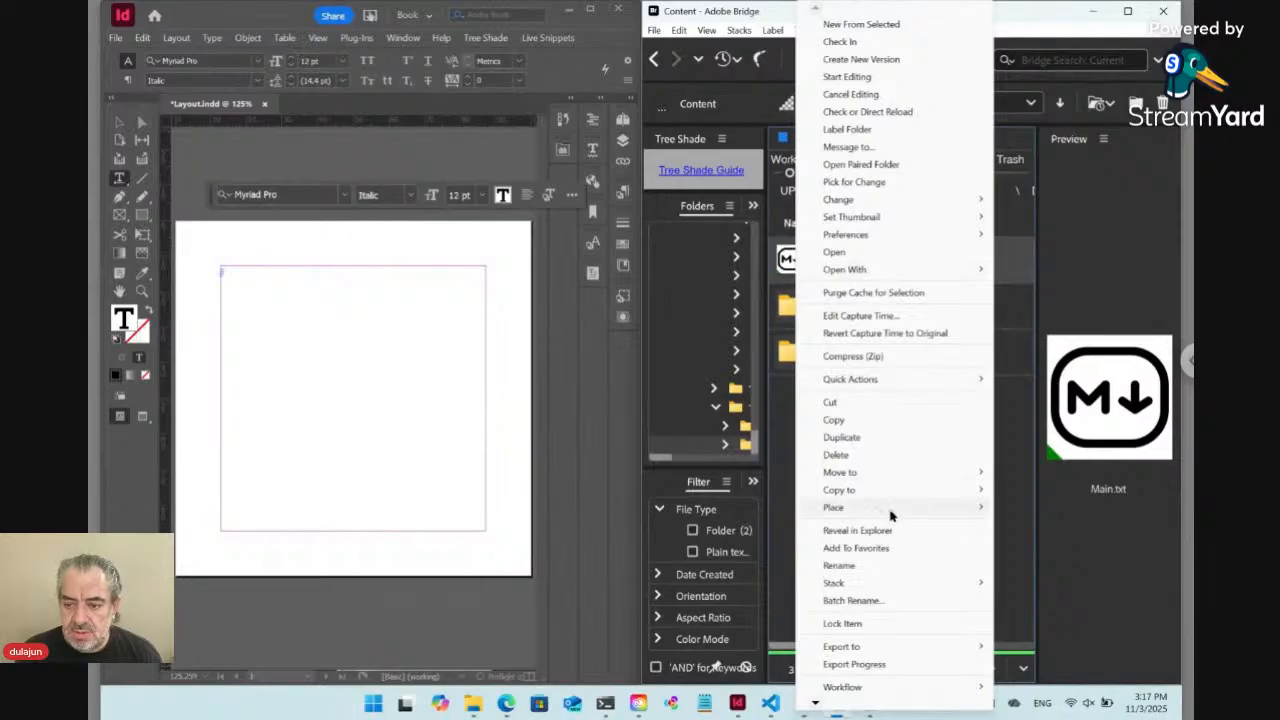
mouse_move(891, 516)
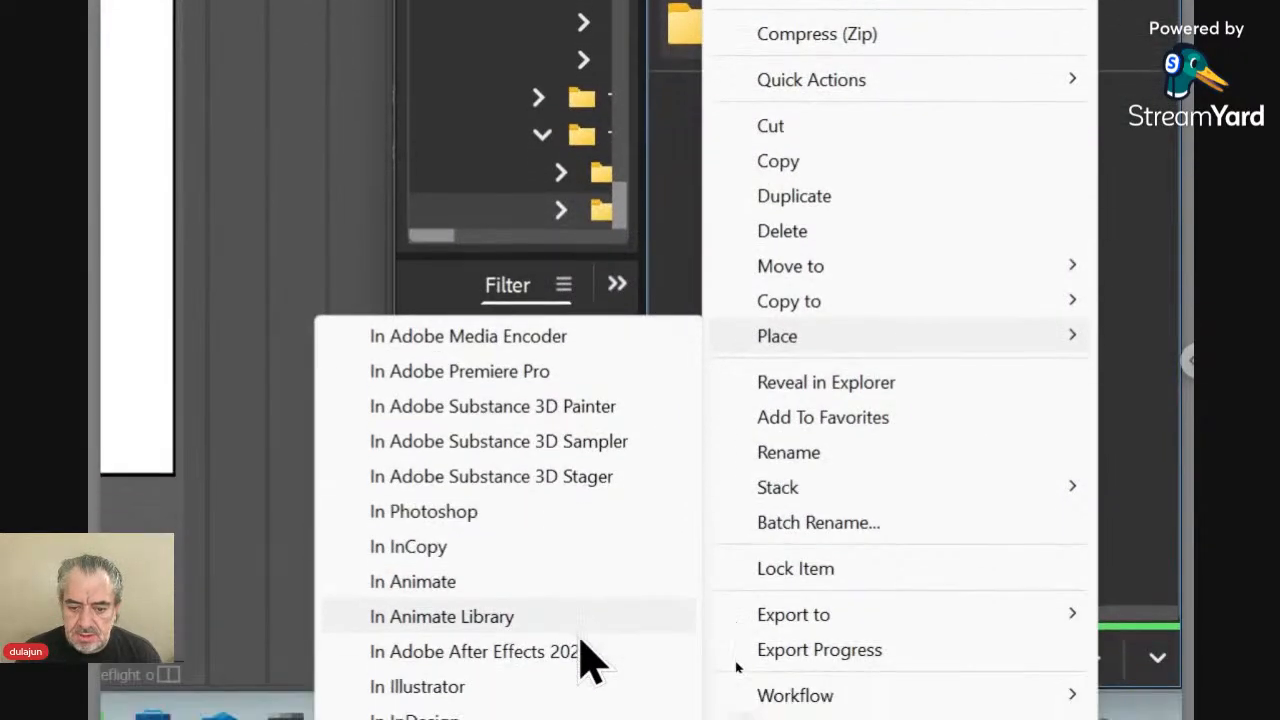
left_click(582, 684)
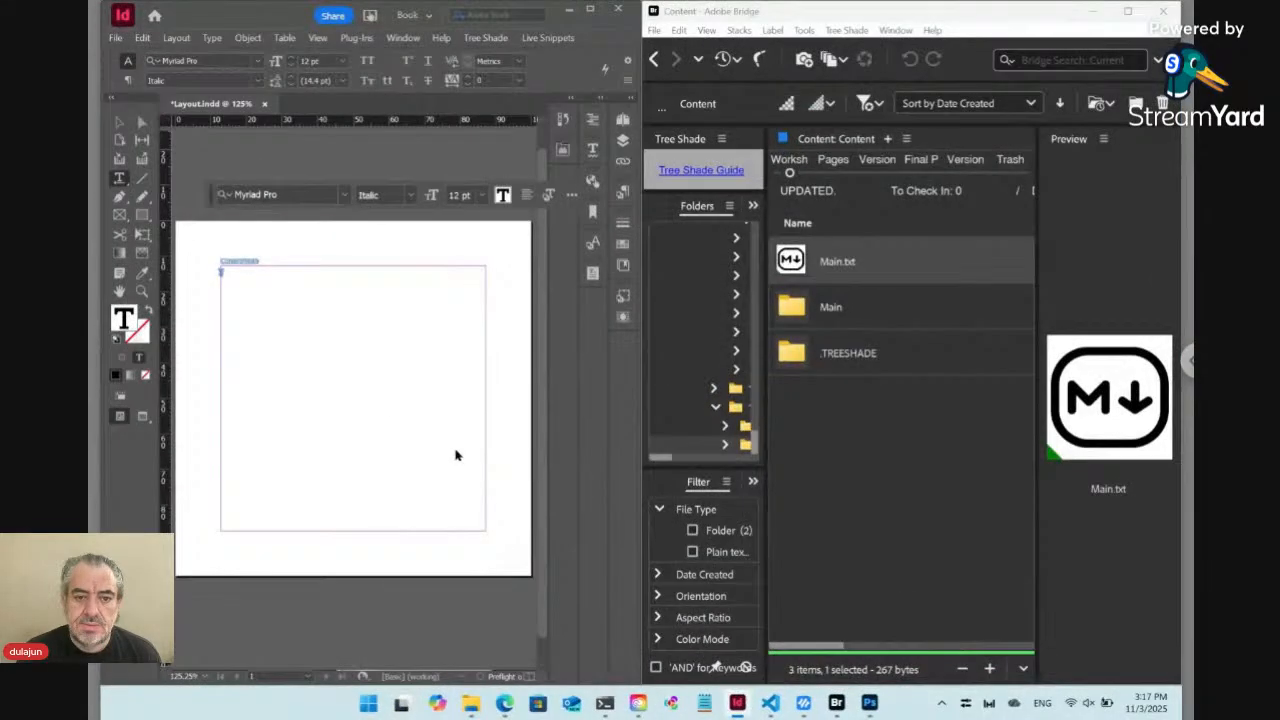
left_click(294, 295)
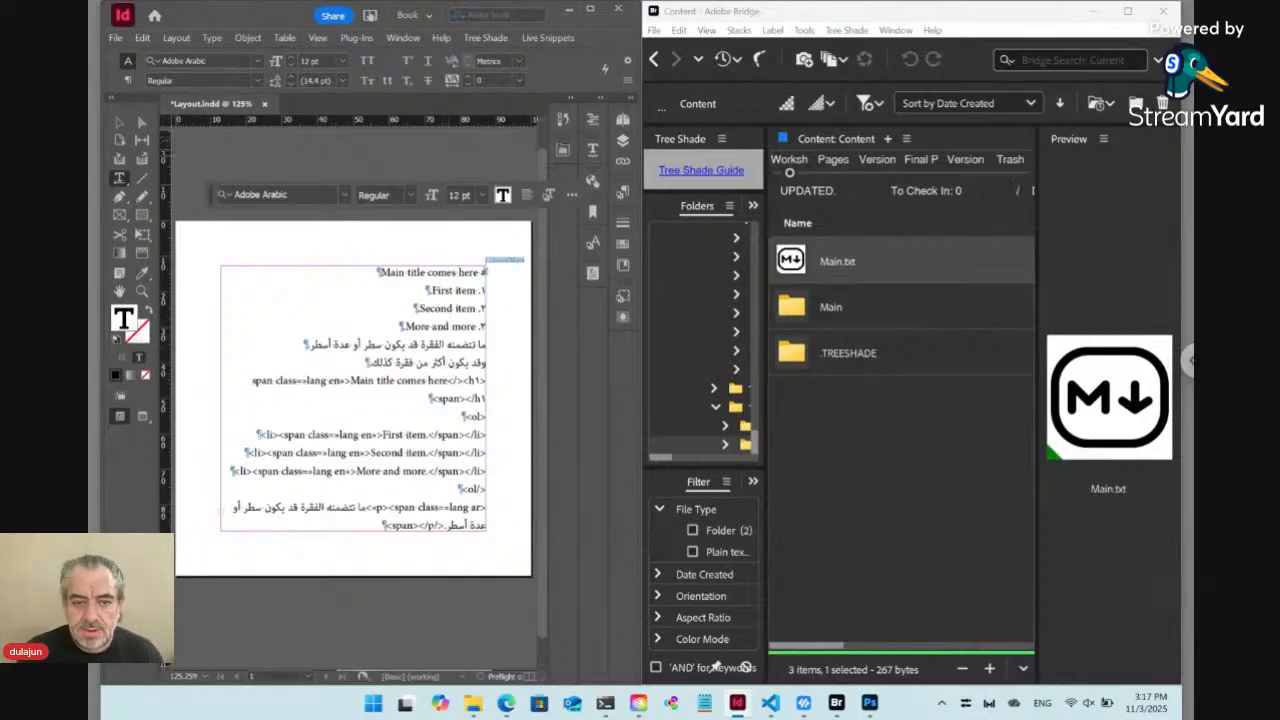
Set the section marker of page 1 to "_en" in the numbering and section options
left_click(119, 122)
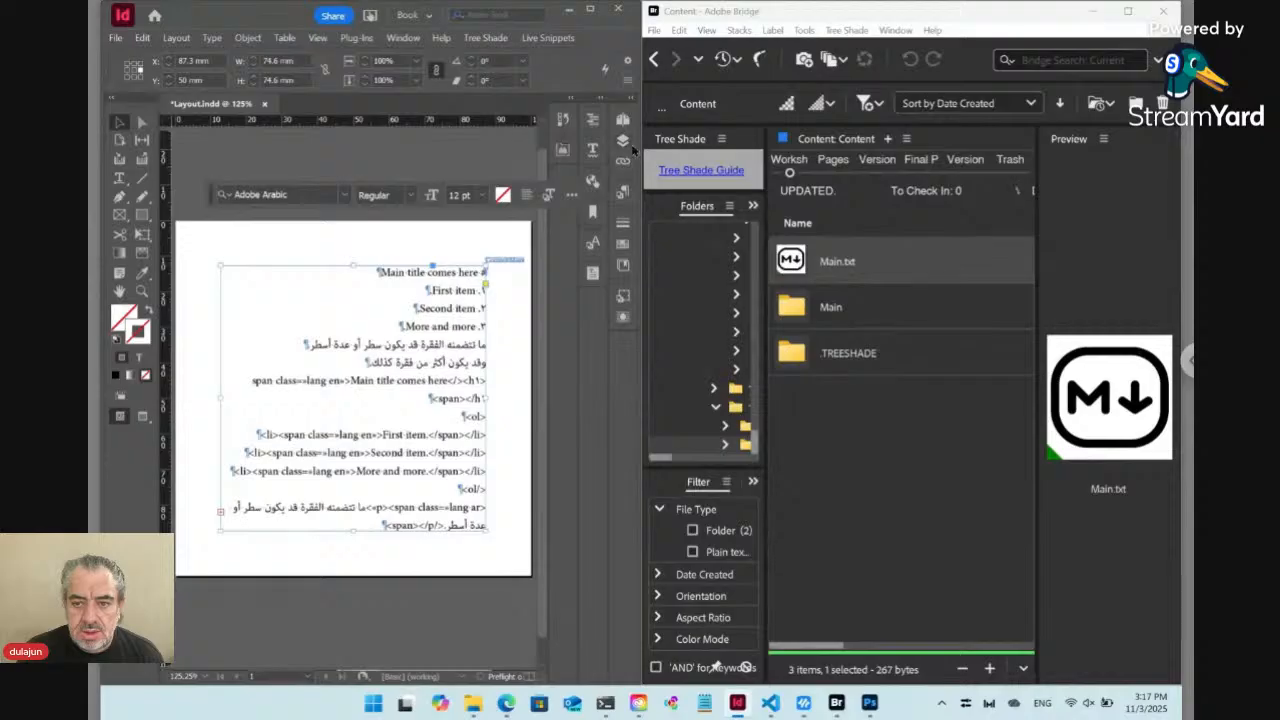
left_click(623, 121)
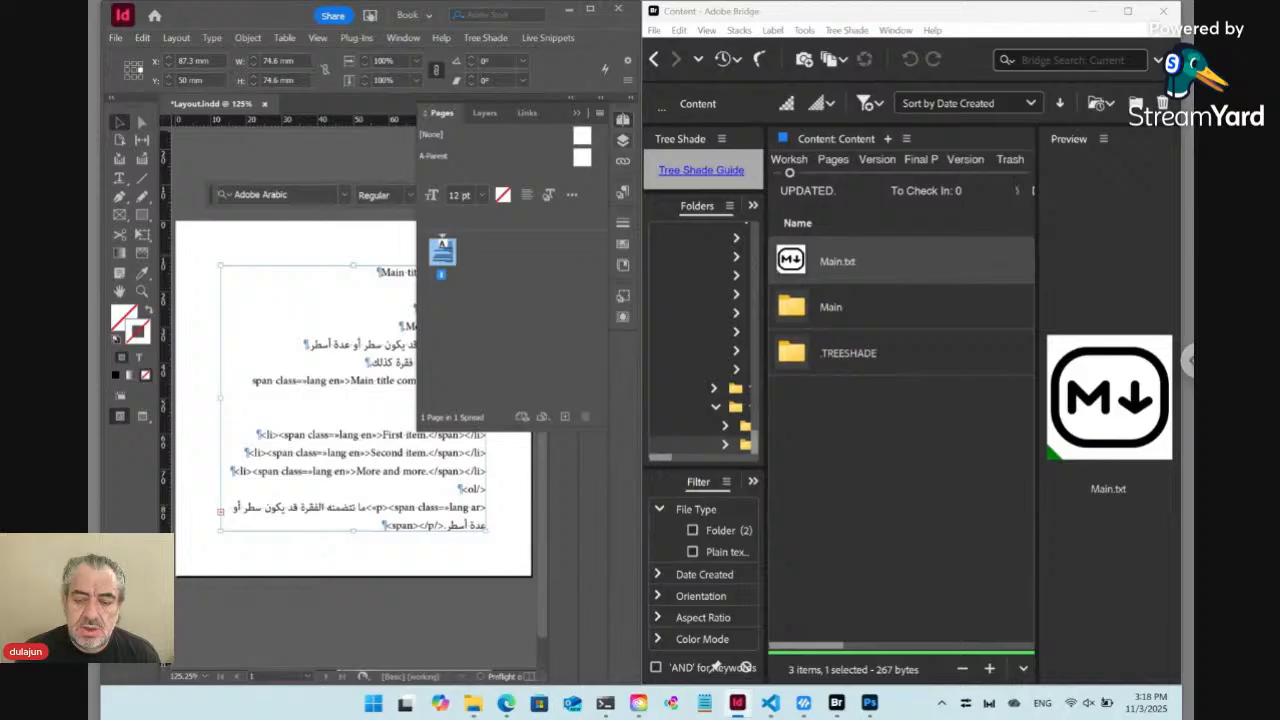
right_click(443, 253)
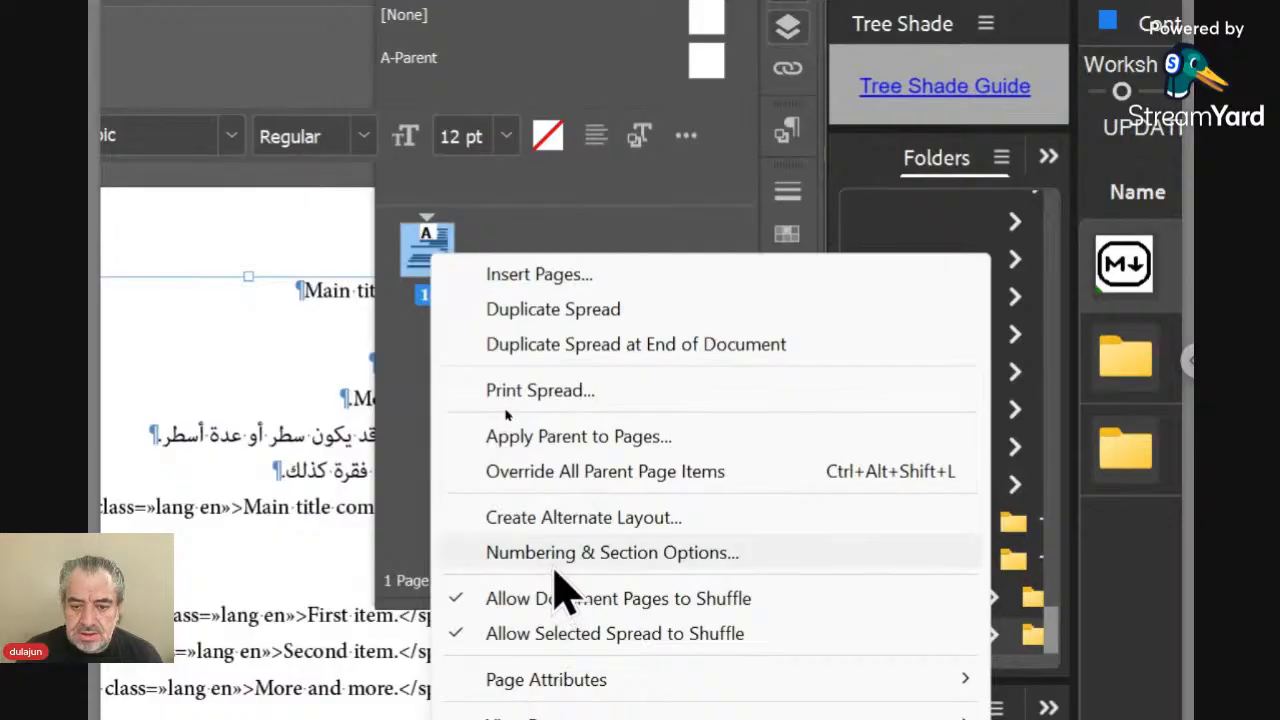
left_click(554, 560)
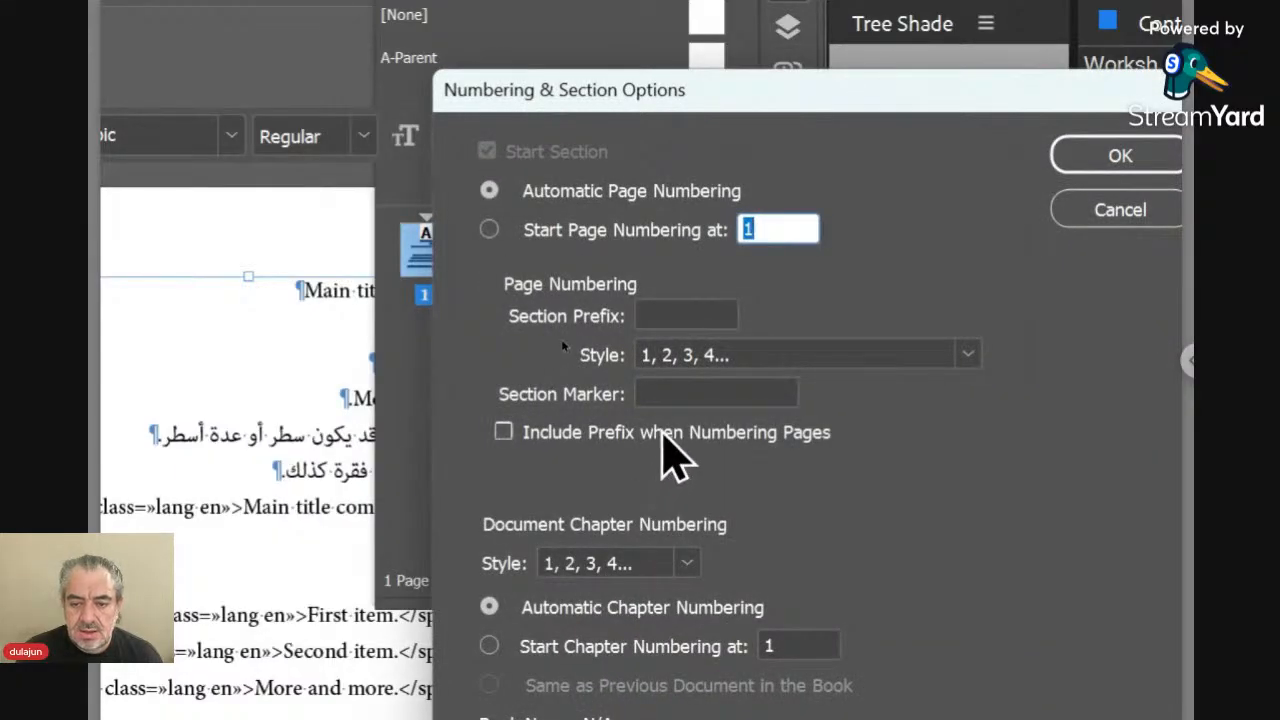
left_click(670, 395)
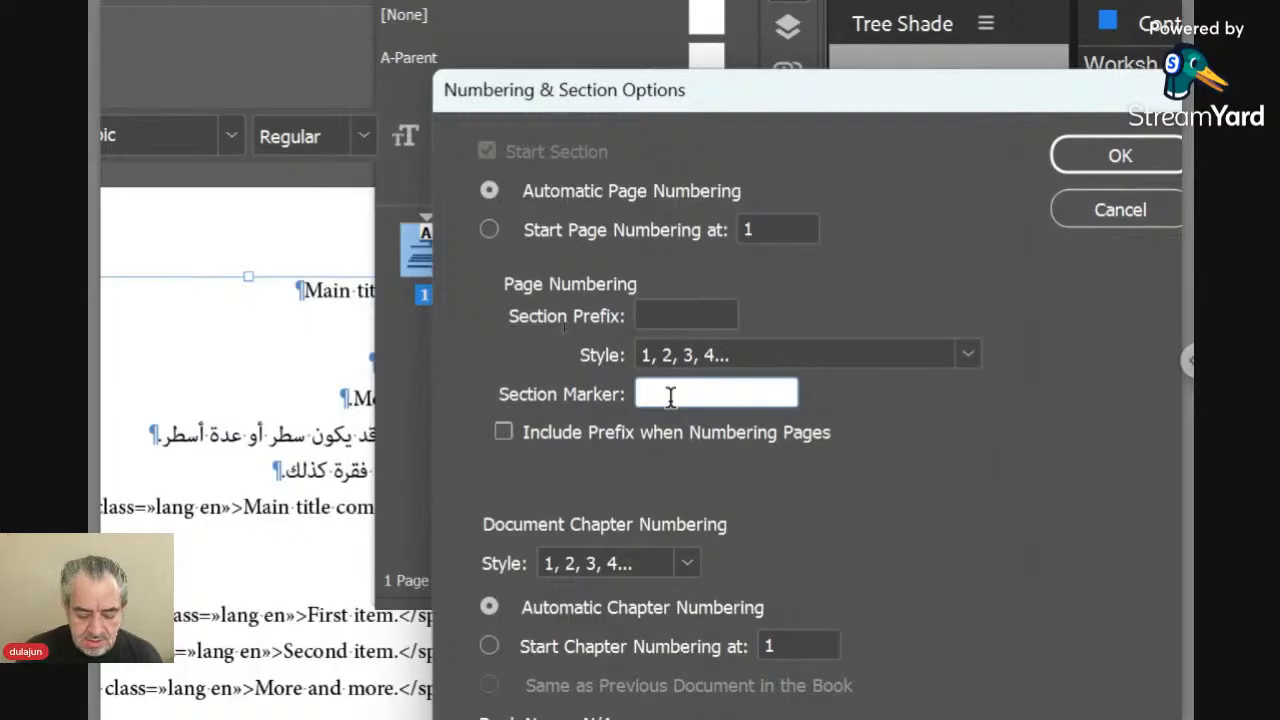
type("_en")
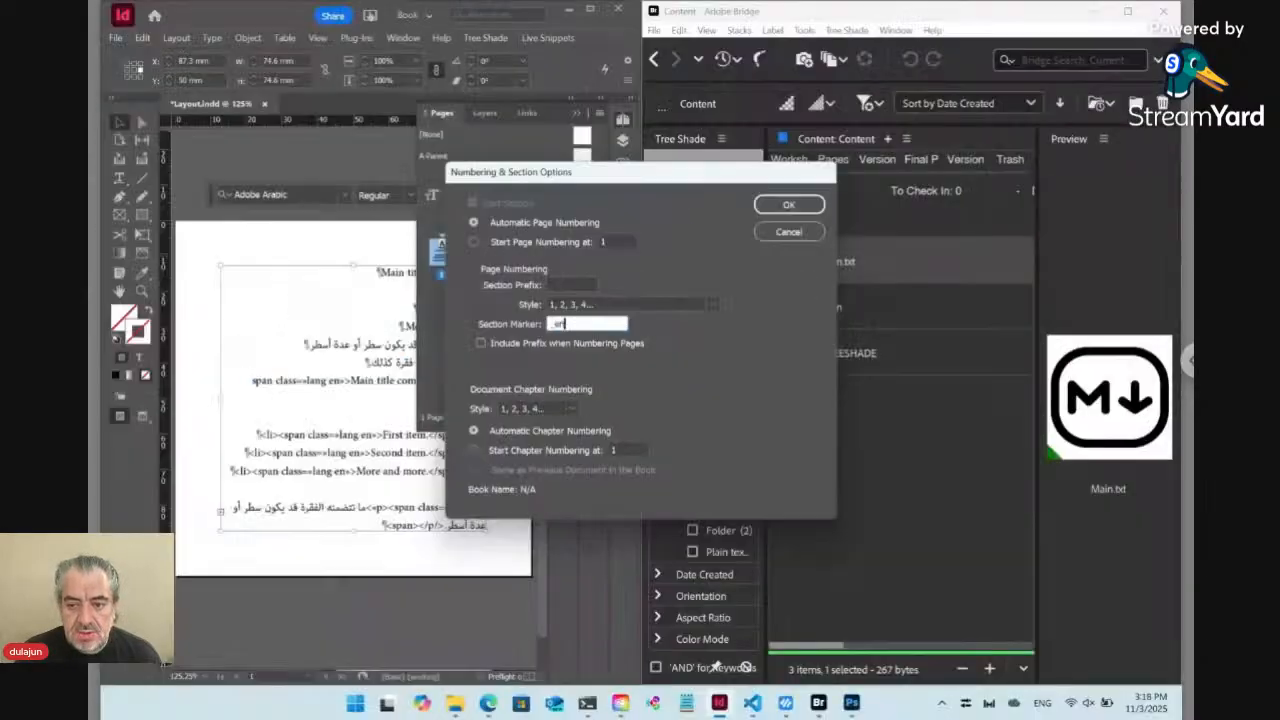
left_click(1106, 165)
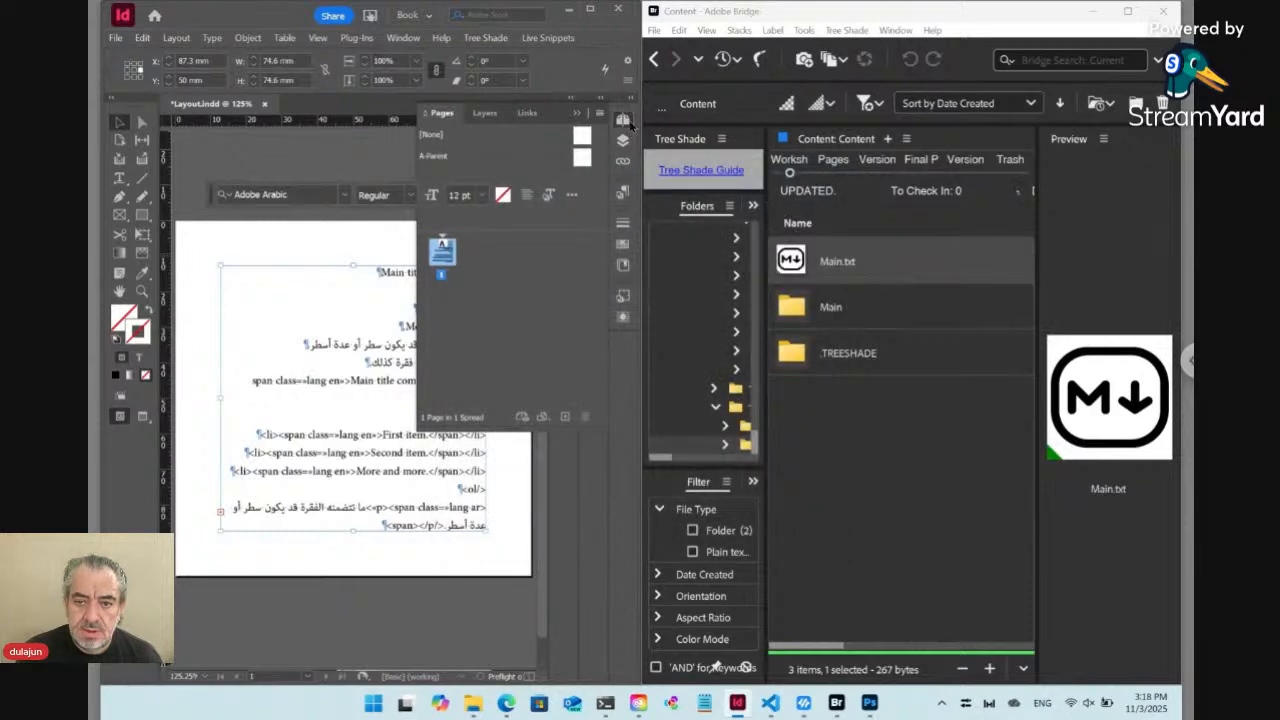
left_click(627, 120)
Update the placed Main live snippet, selecting its marker and running the update for the selected snippet
left_click(573, 38)
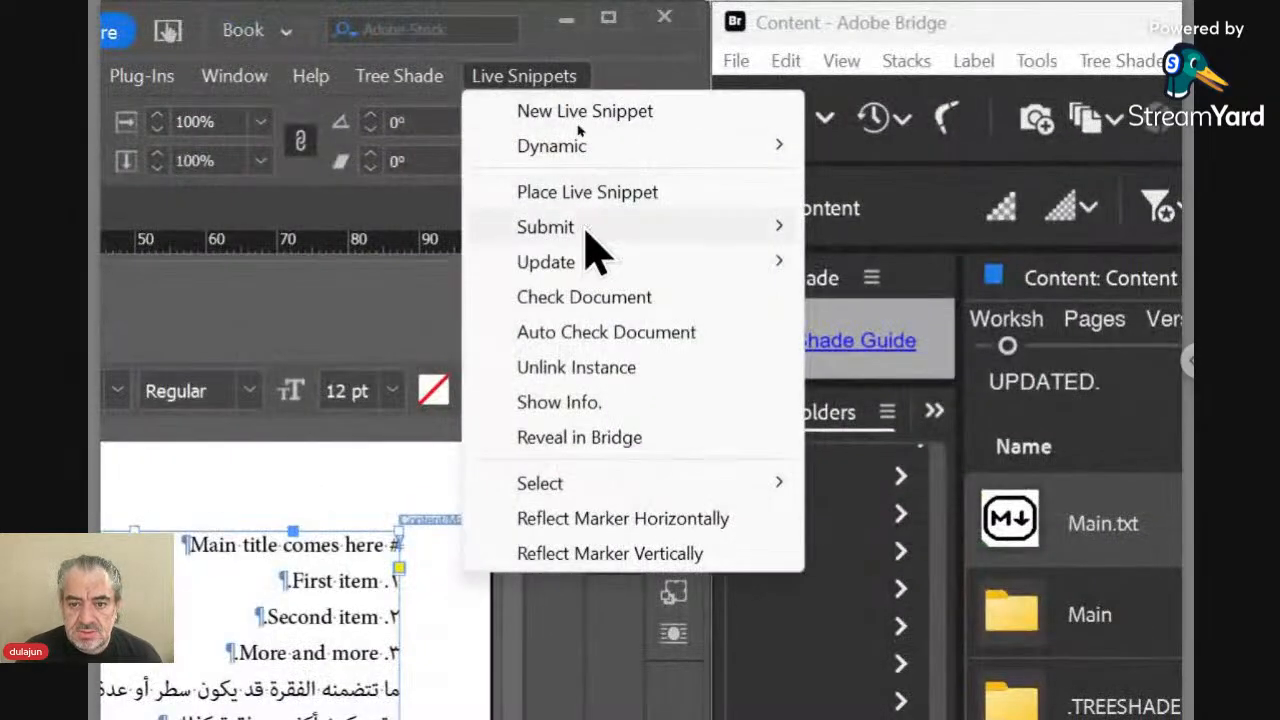
mouse_move(588, 265)
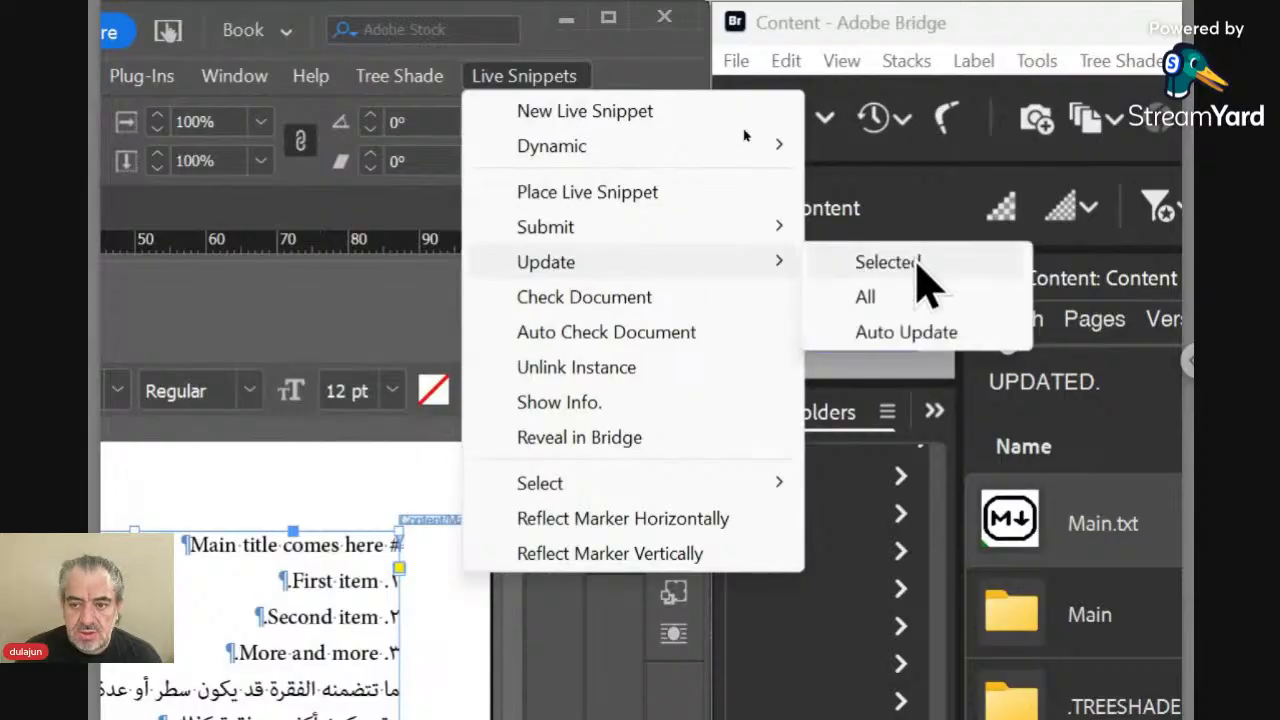
left_click(911, 302)
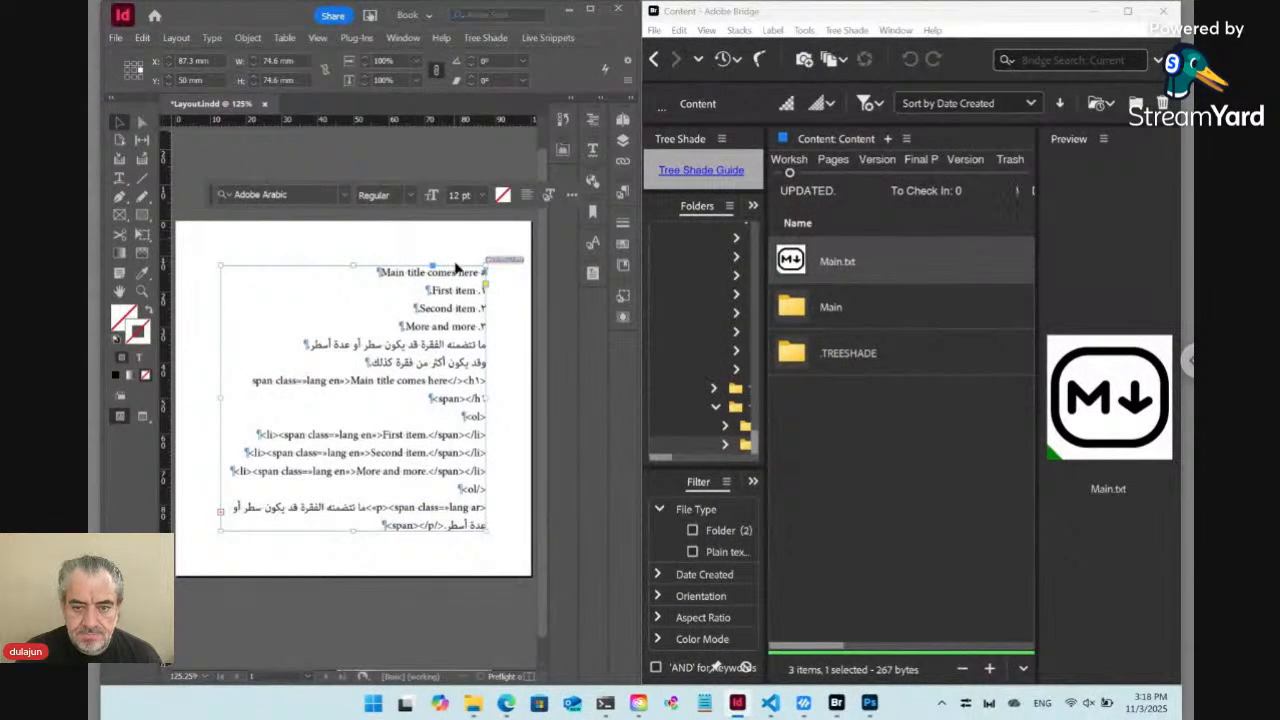
left_click(504, 260)
left_click(551, 40)
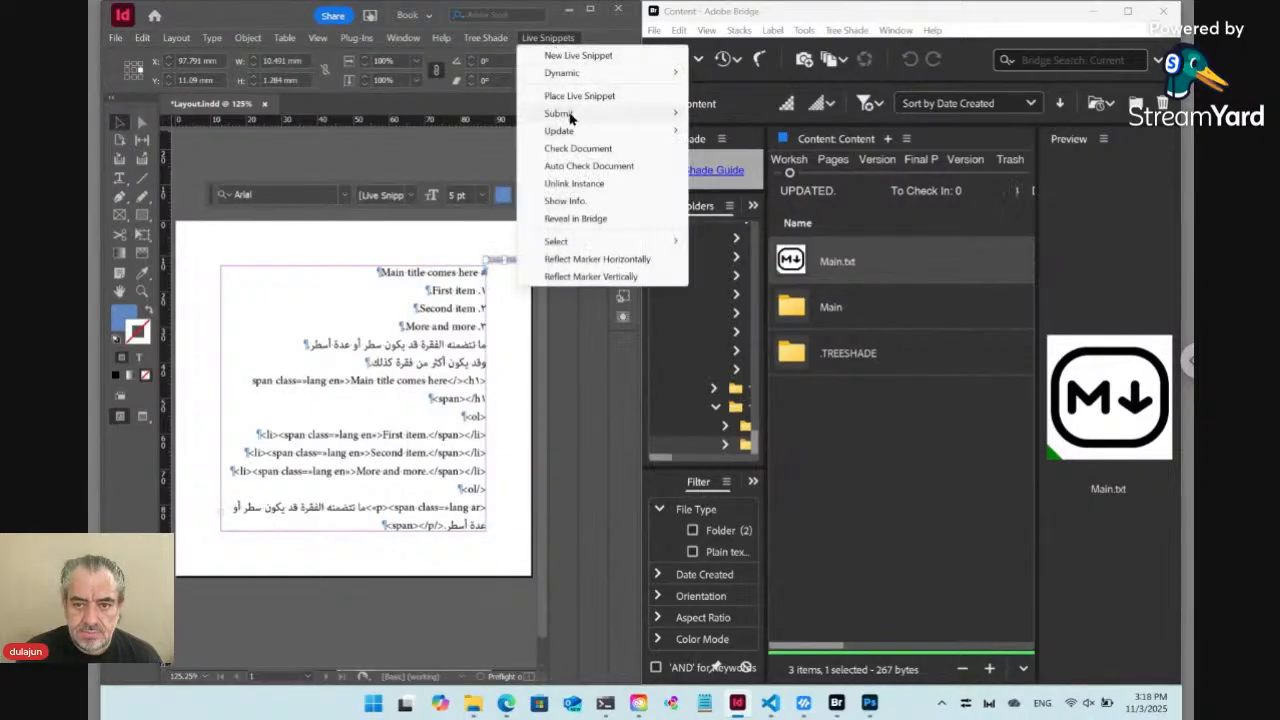
mouse_move(577, 132)
left_click(709, 132)
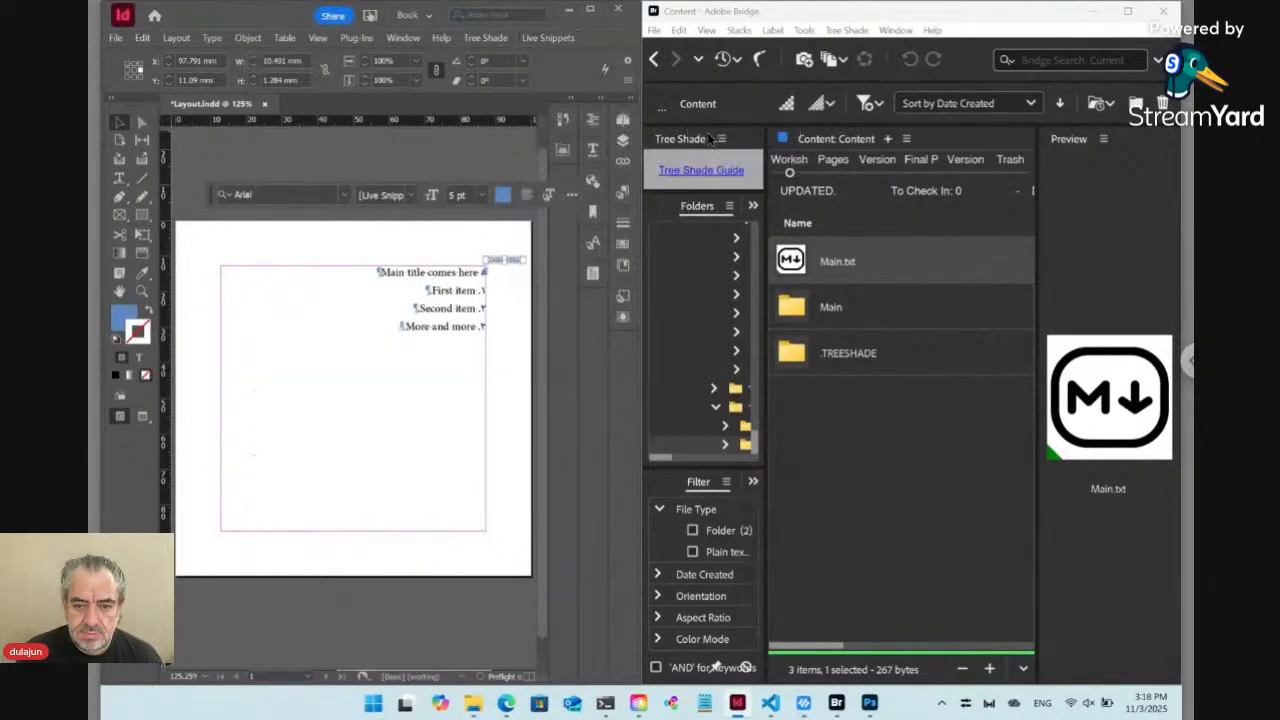
Delete all the text in the Main live snippet's frame, keeping Layout.indd open
double_click(465, 290)
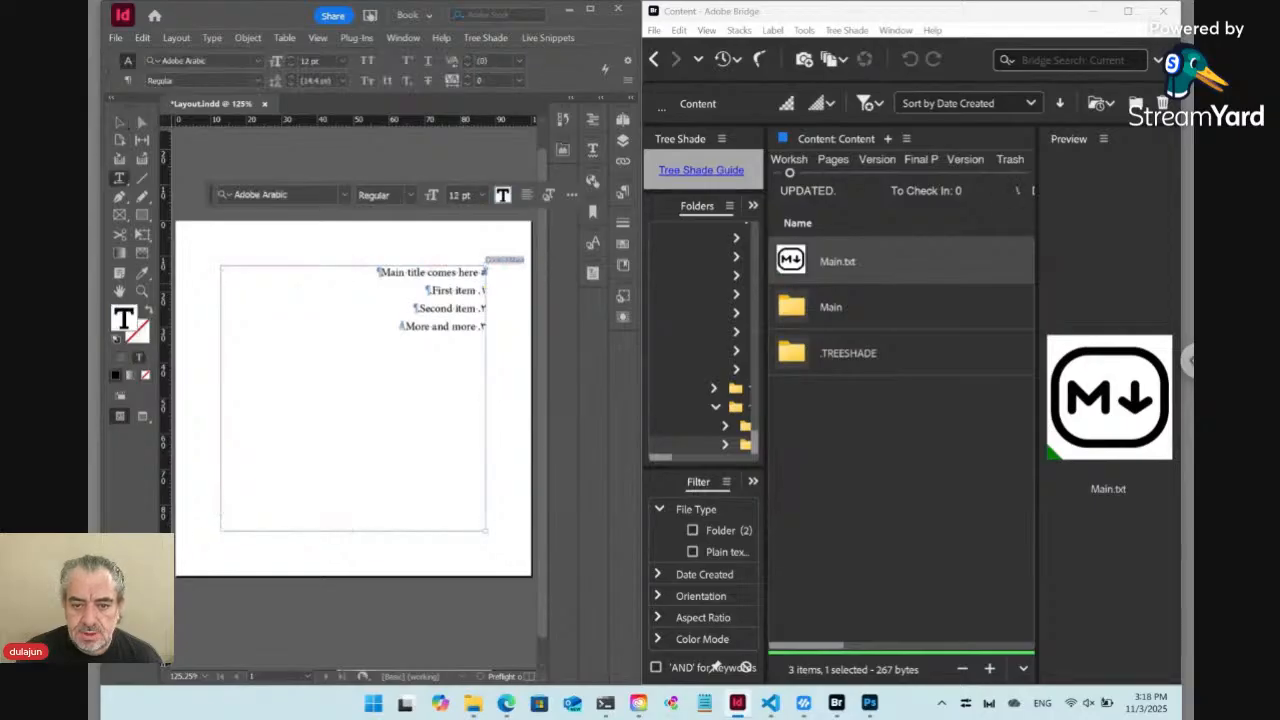
key("ctrl+w")
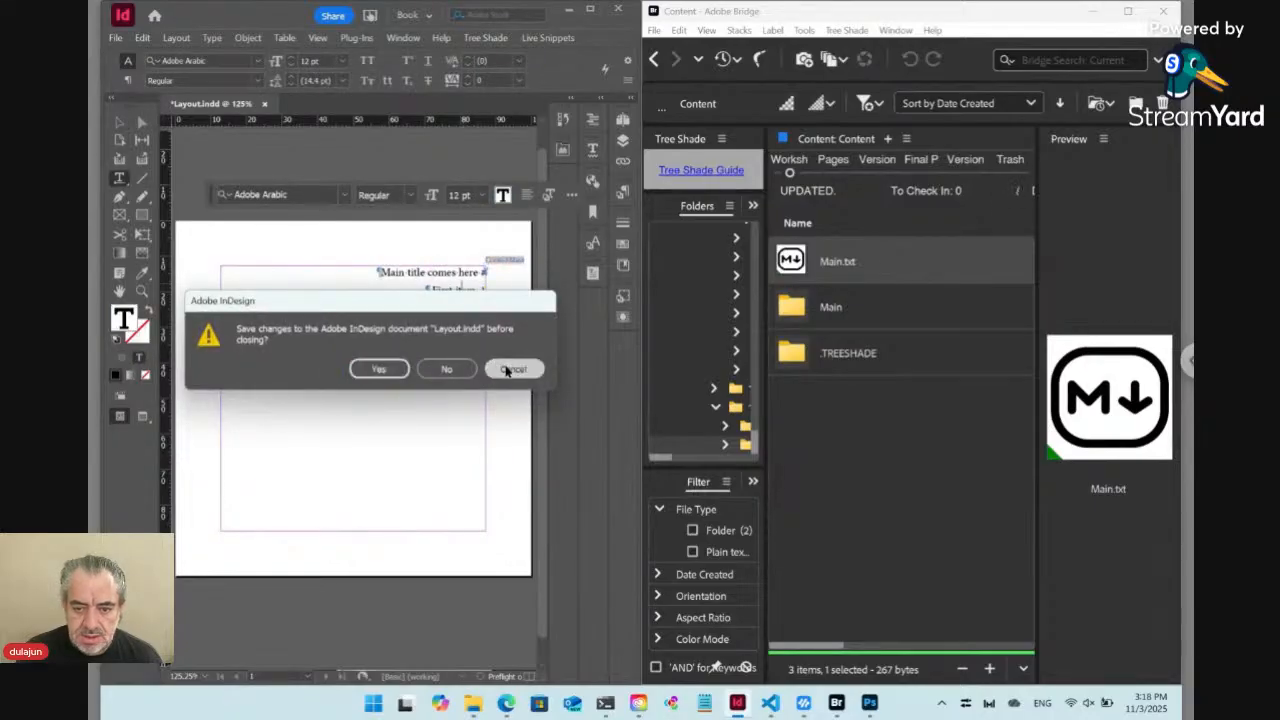
left_click(500, 369)
key("ctrl+w")
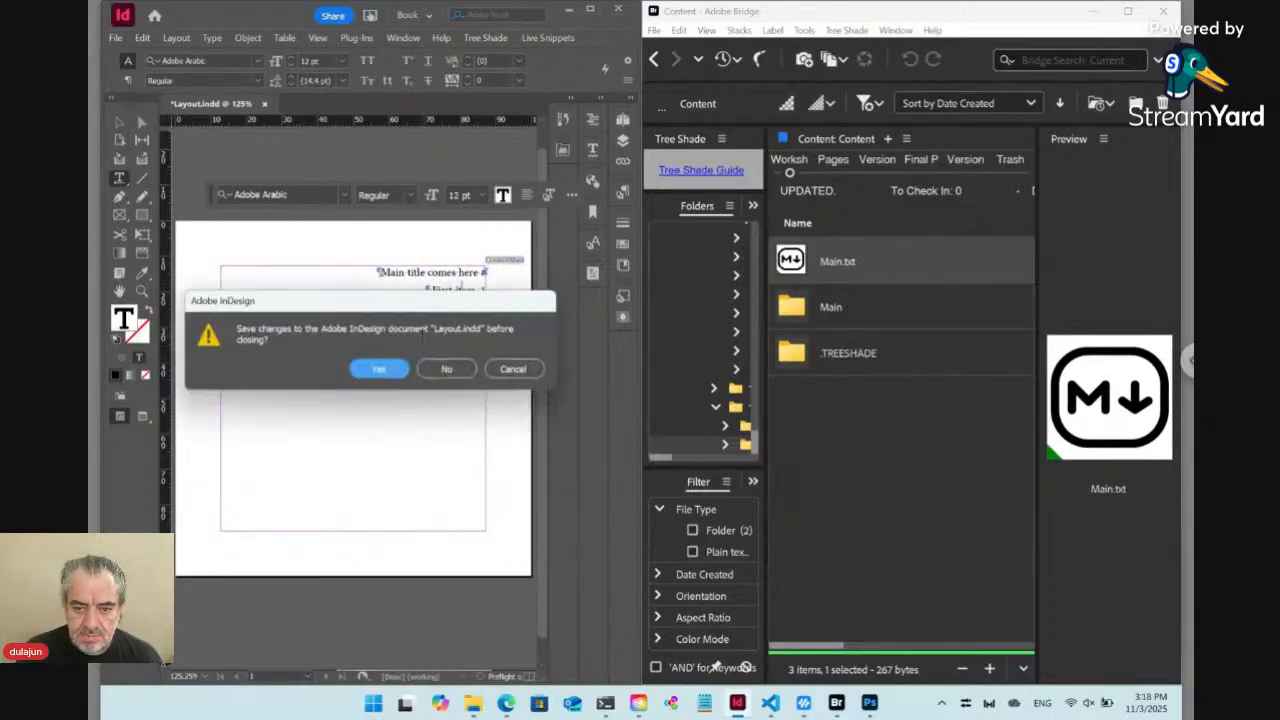
left_click(505, 368)
key("ctrl+a")
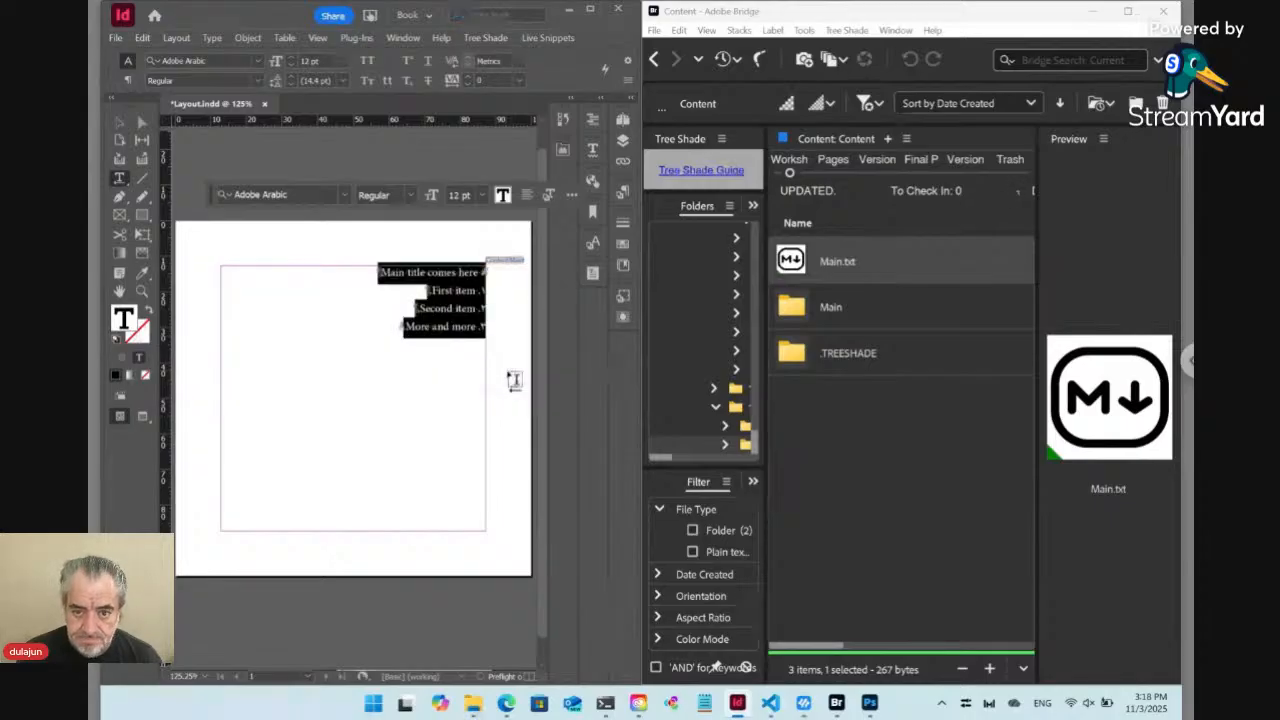
key("BackSpace")
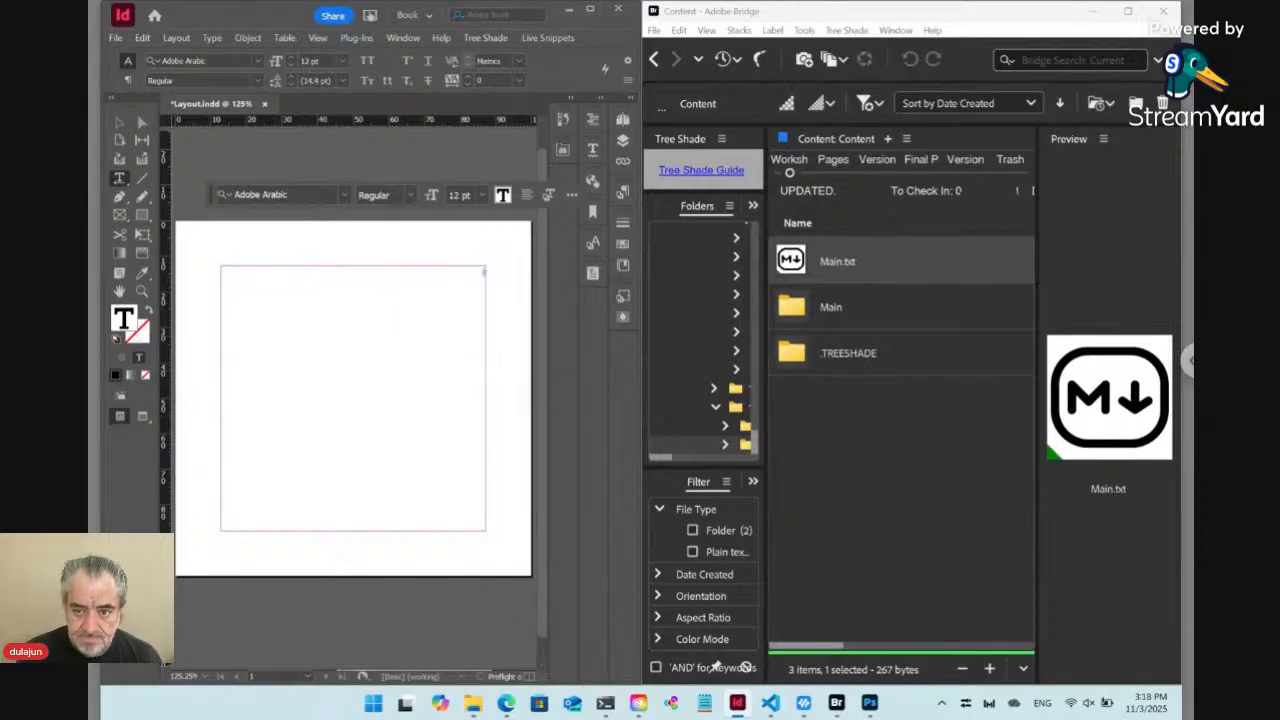
Place Main.txt from Bridge in InDesign again, inserting its content into the emptied text frame
right_click(798, 262)
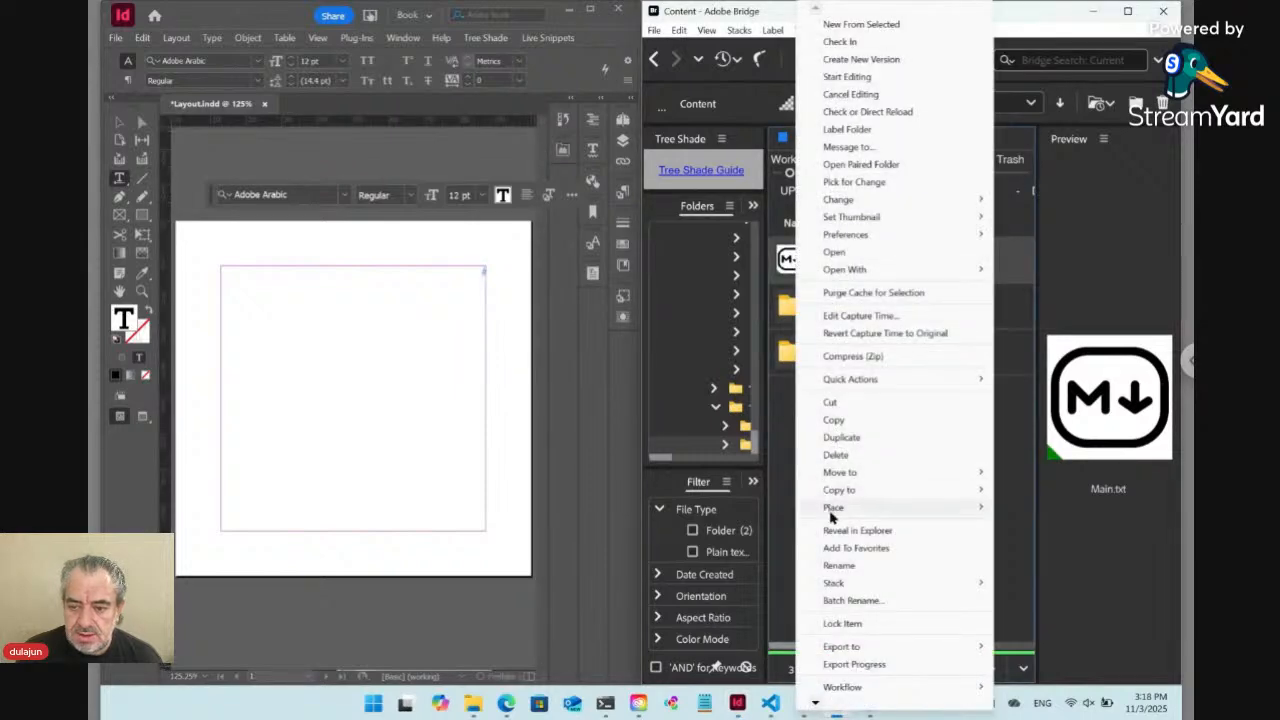
mouse_move(832, 510)
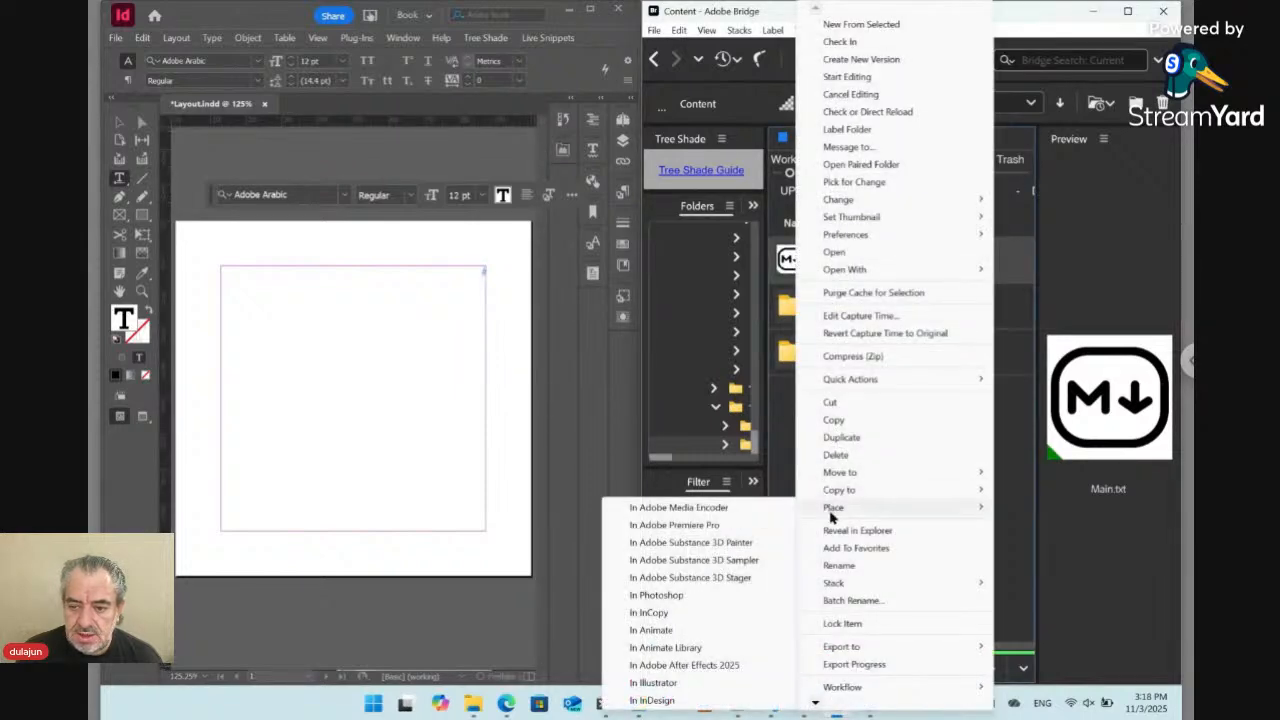
left_click(690, 700)
left_click(471, 369)
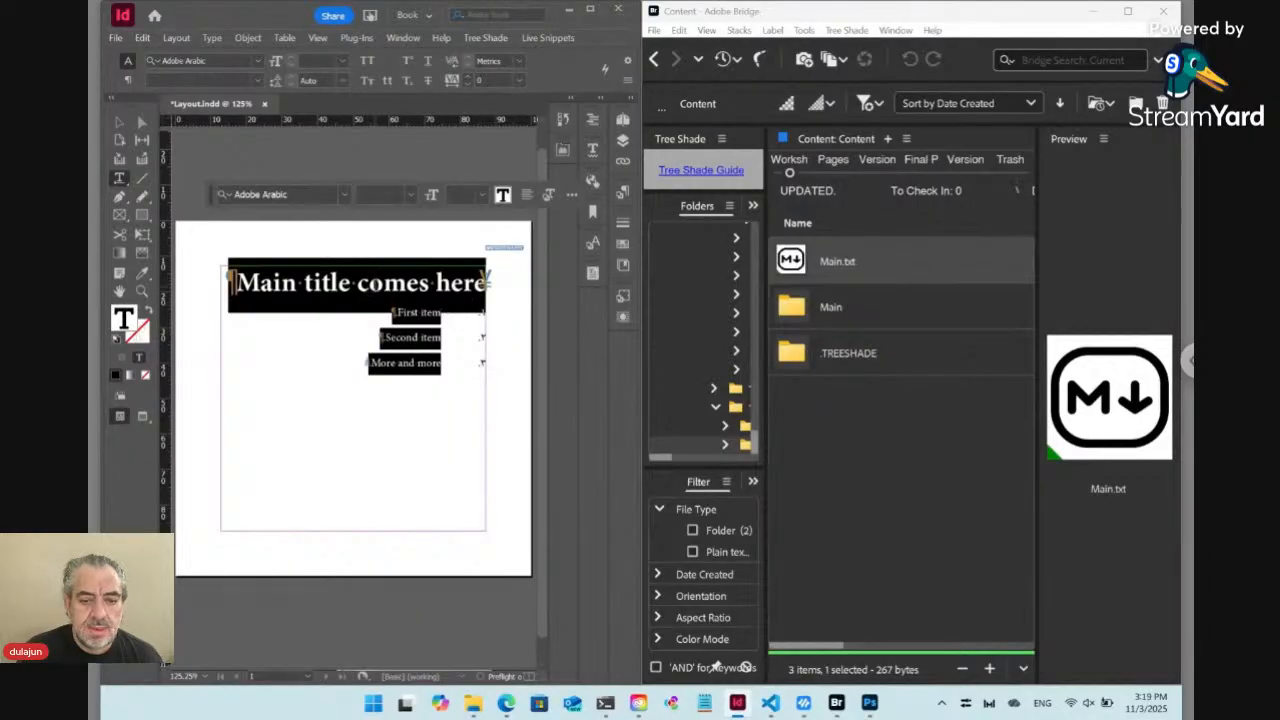
Check which paragraph styles are applied to the main title and the numbered list items
left_click(370, 282)
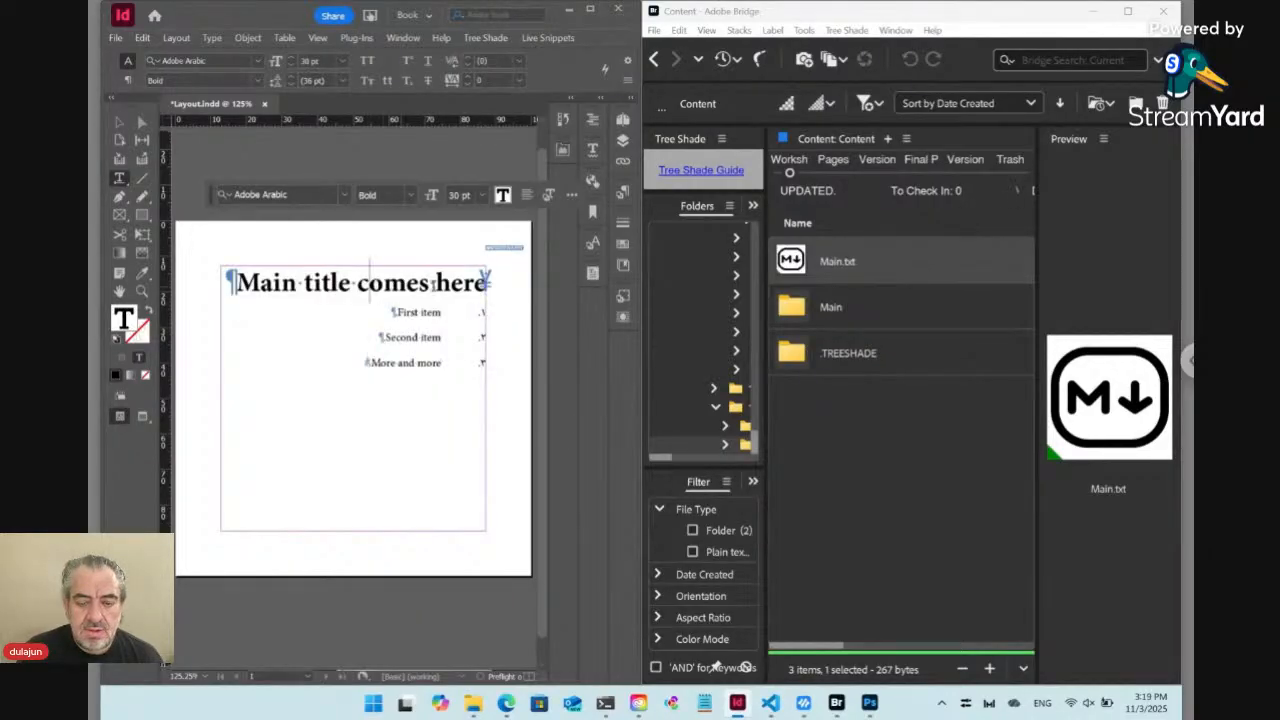
left_click(623, 192)
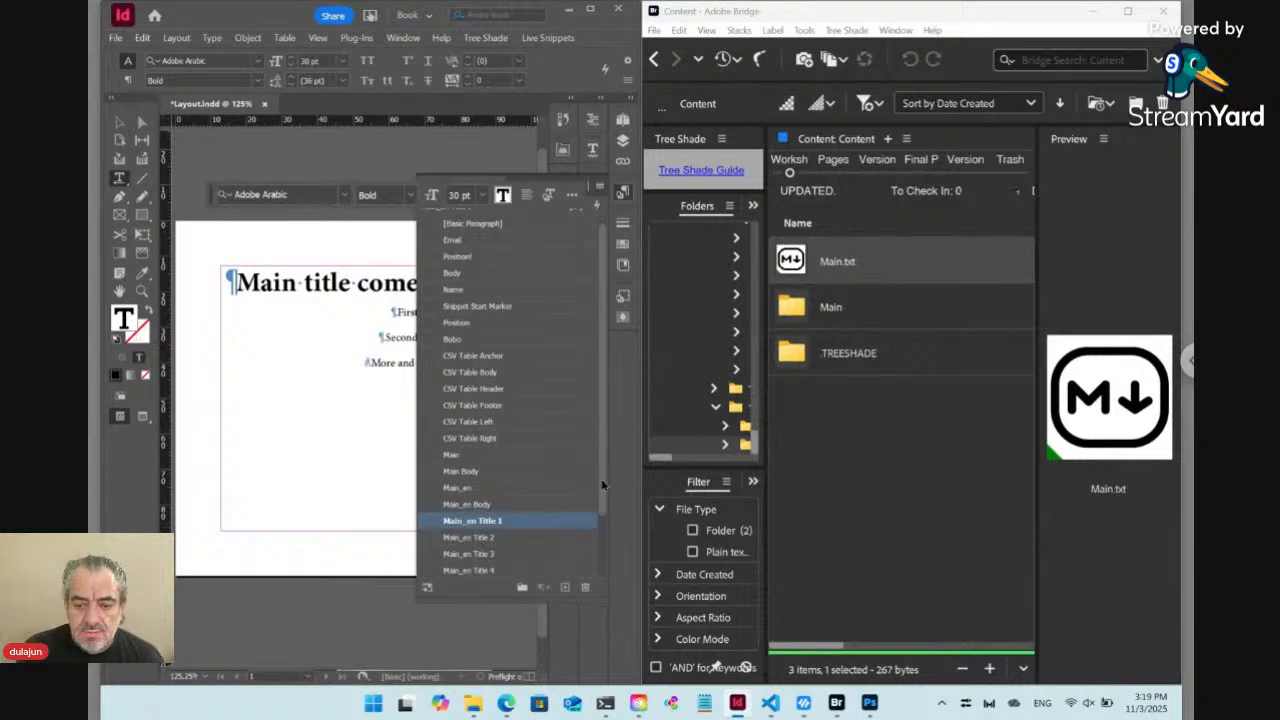
scroll(601, 478, "down", 2)
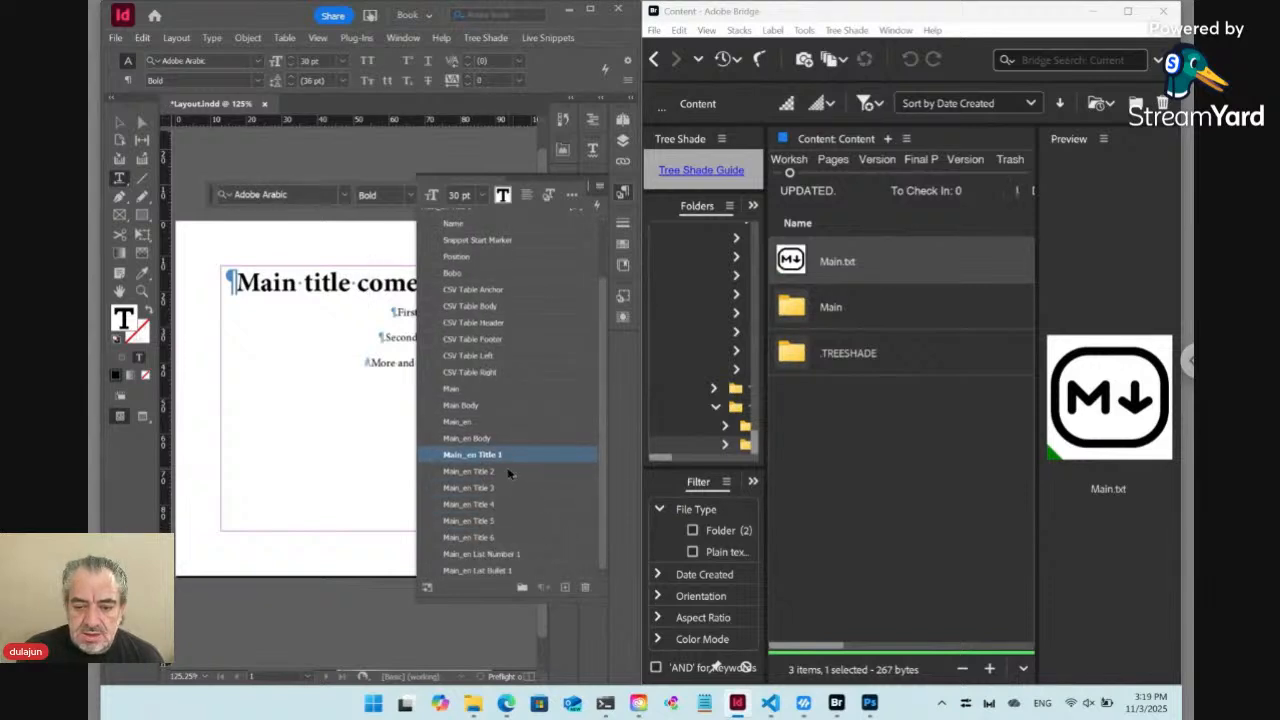
left_click(490, 555)
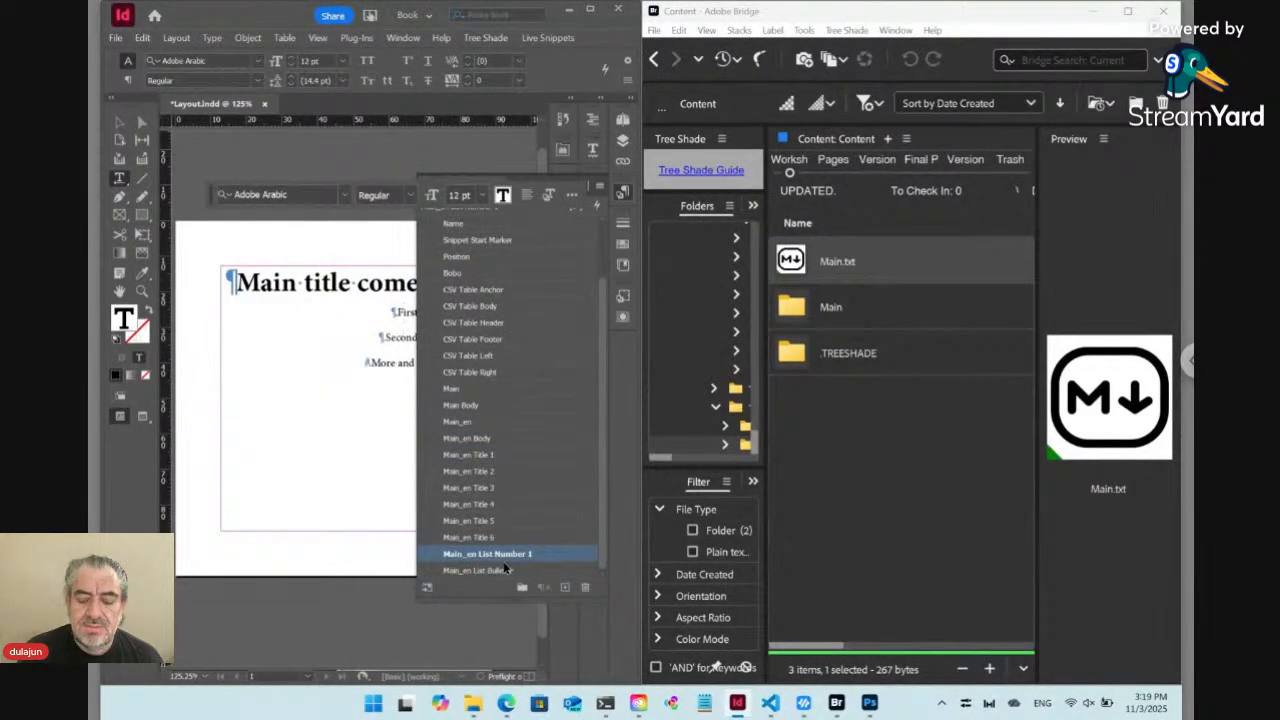
Make the main title left-aligned with left-to-right direction and redefine the Main_en Title 1 style from it
left_click(370, 282)
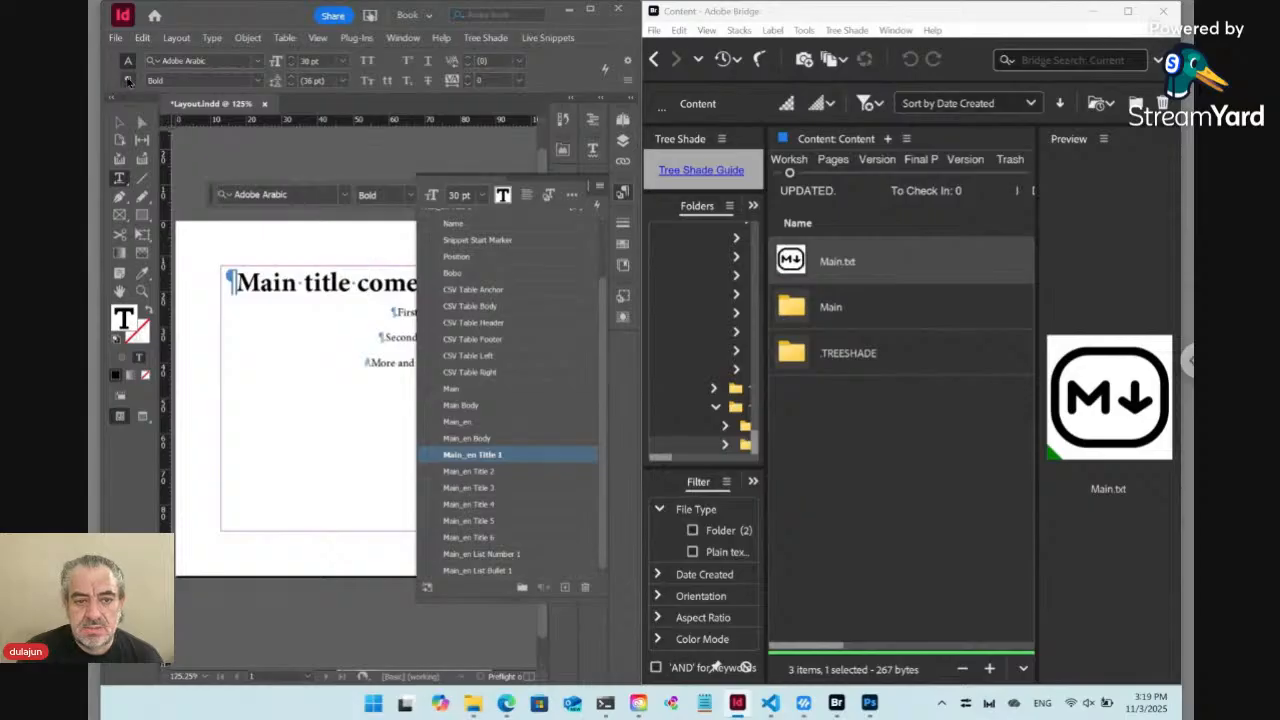
left_click(127, 80)
left_click(154, 64)
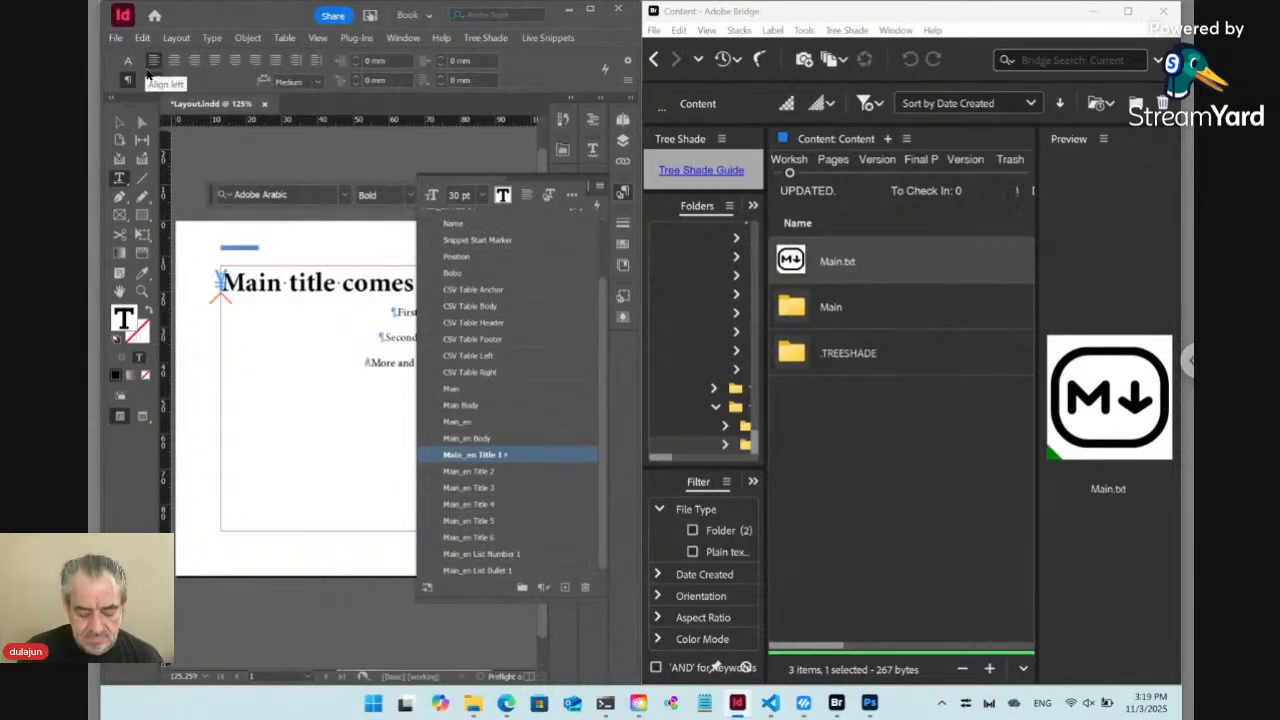
key("ctrl+alt+shift+r")
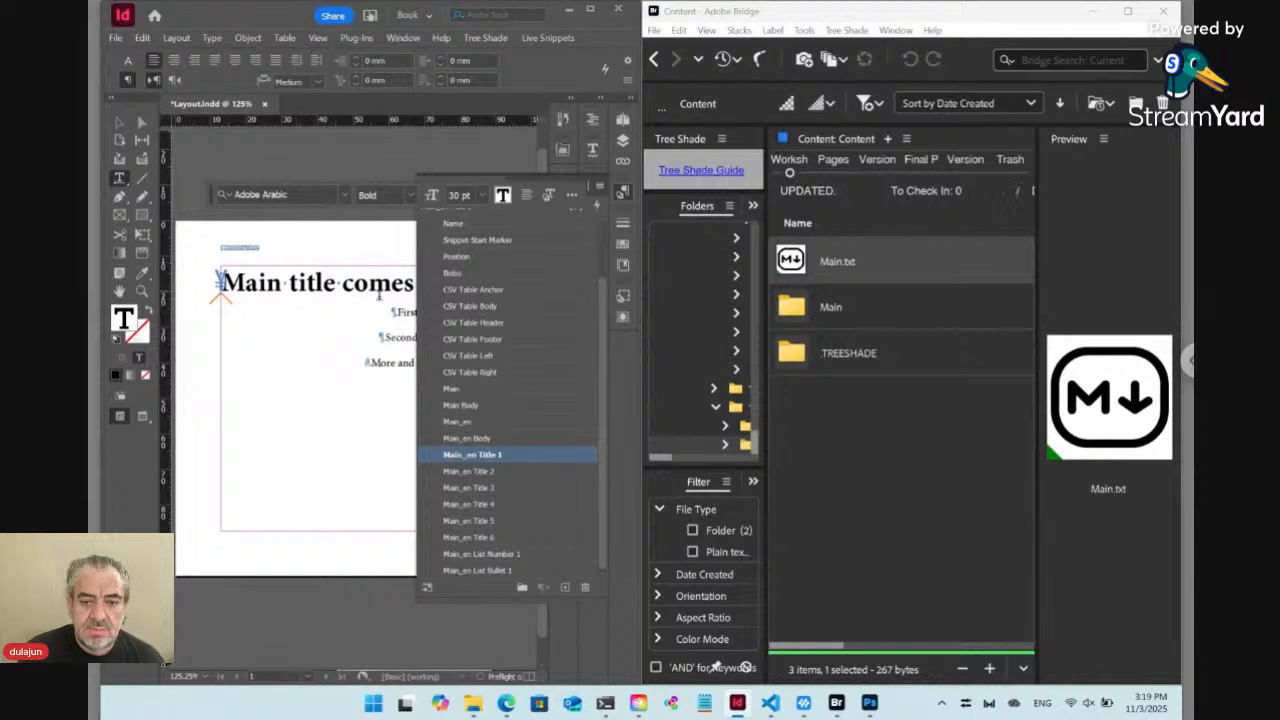
Review which style Main_en Title 2 is based on in its paragraph style options, leaving them unchanged
right_click(502, 475)
left_click(560, 482)
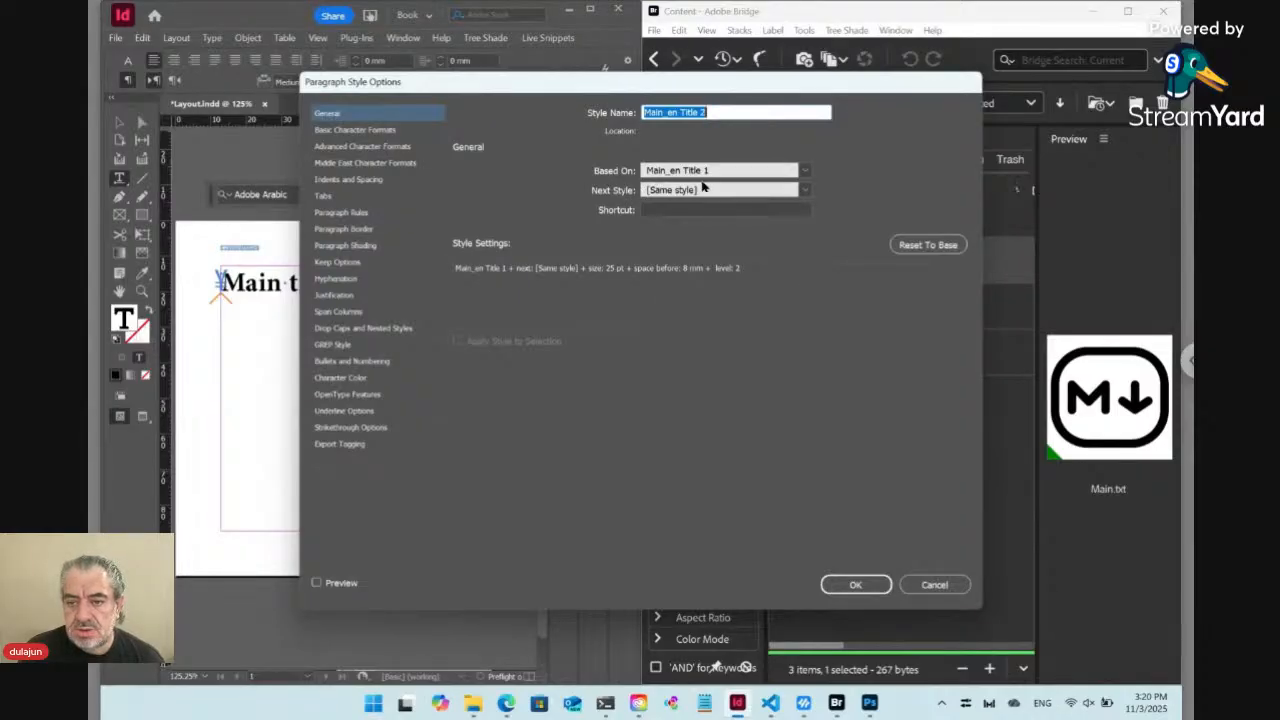
left_click(930, 585)
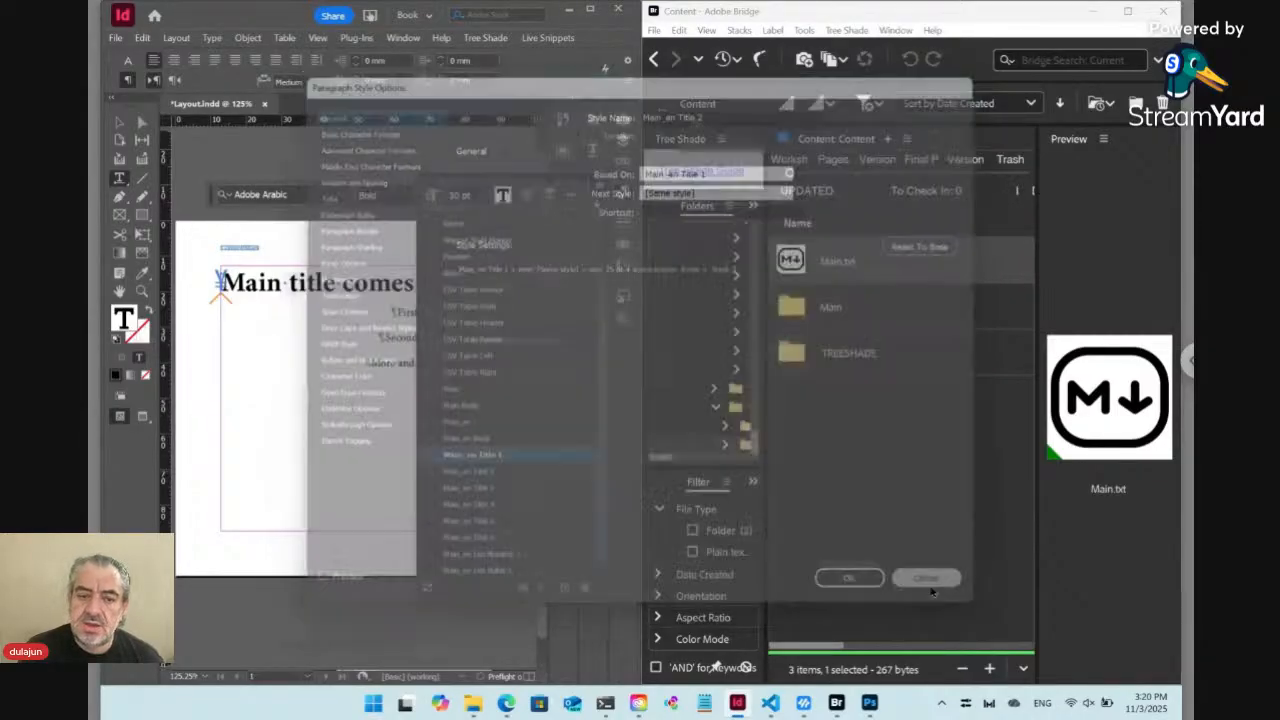
left_click(622, 195)
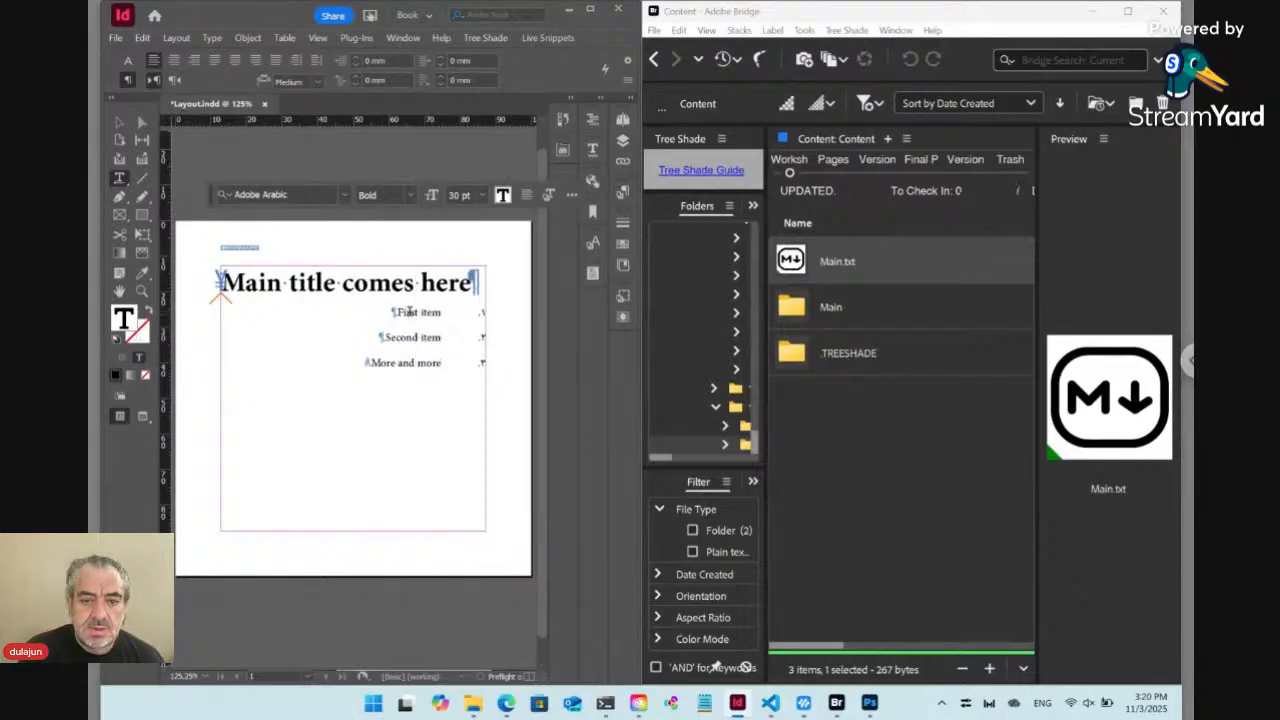
Set the main title's font to Myriad Pro Bold at 18 pt
left_click(127, 61)
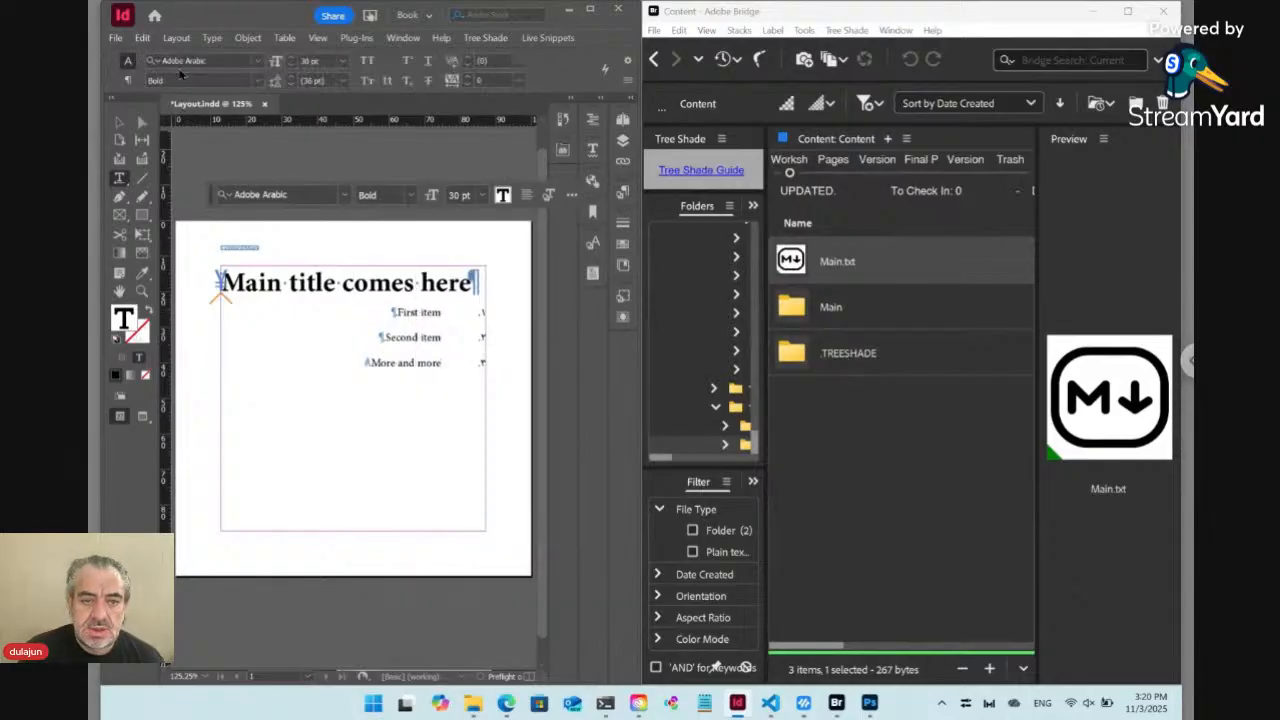
type("myr")
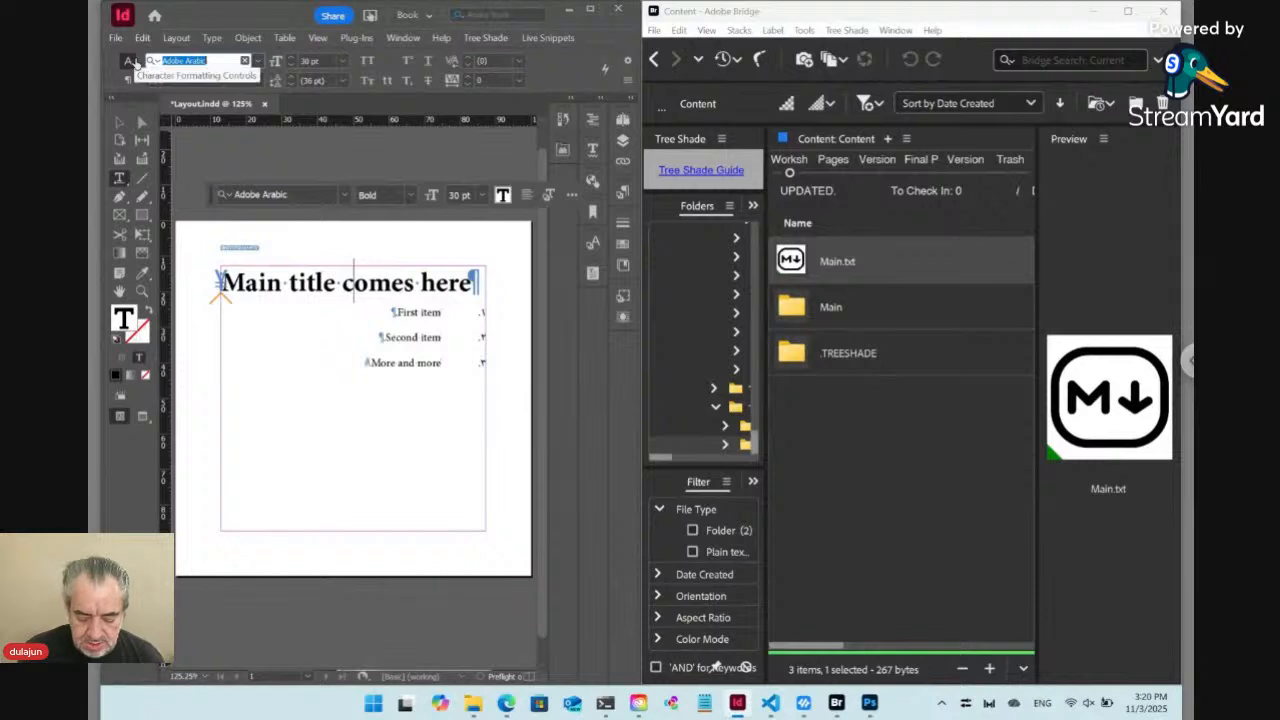
type("iad pro")
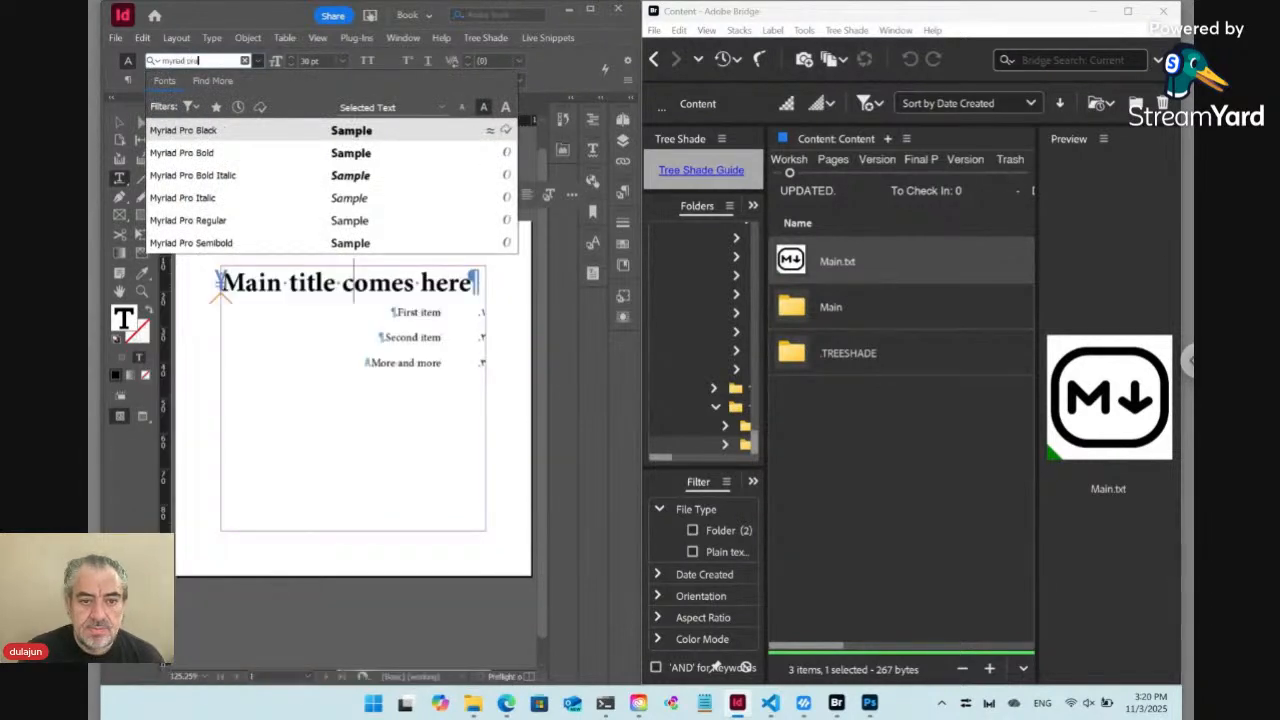
key("Down")
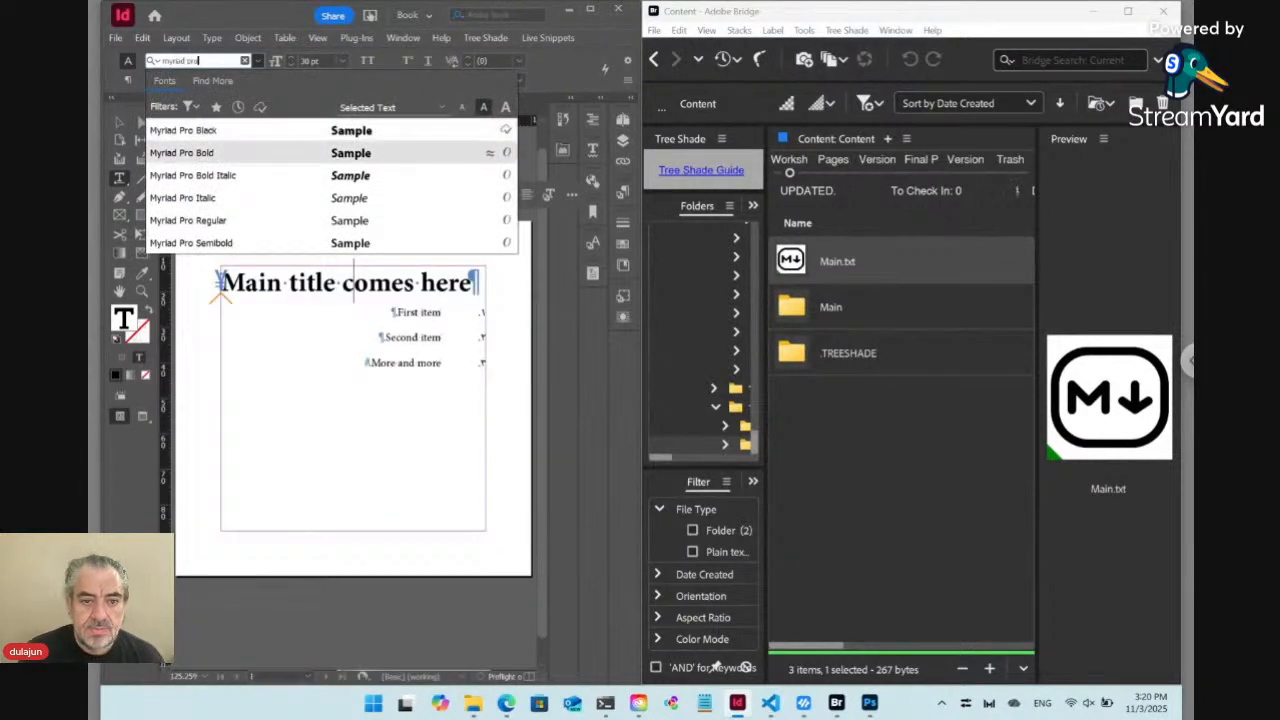
key("Return")
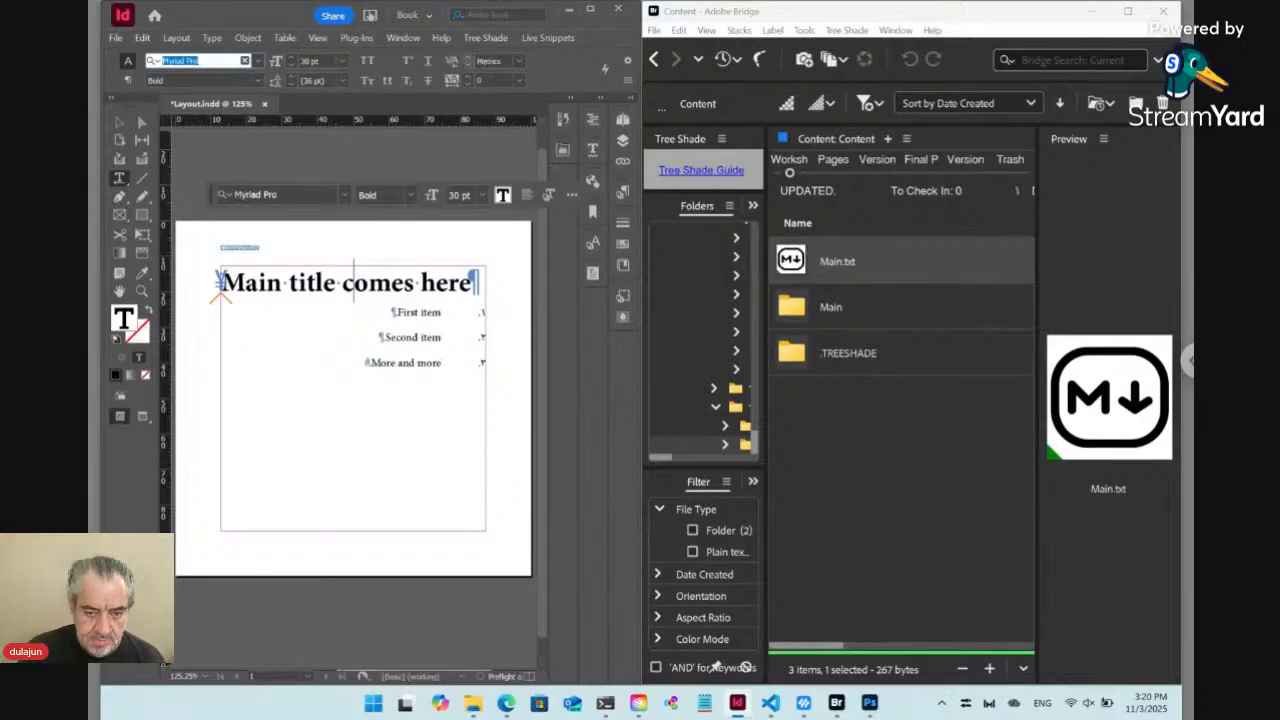
left_click(343, 61)
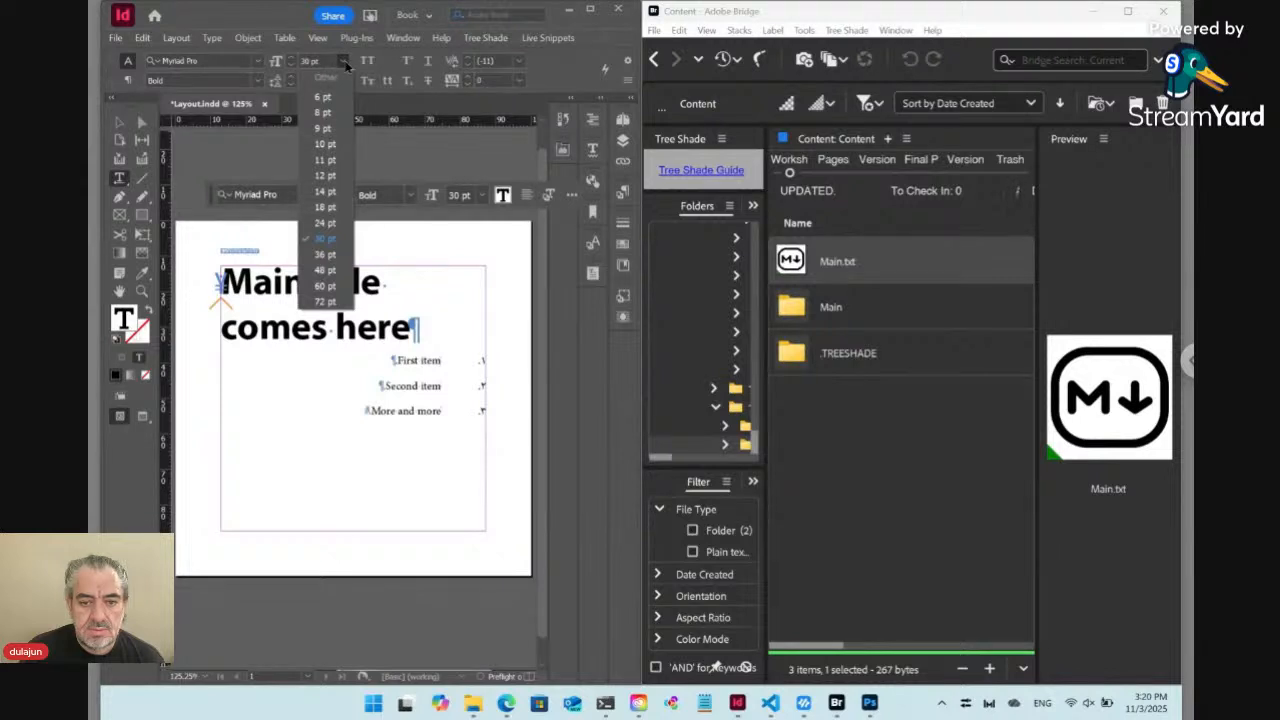
left_click(326, 207)
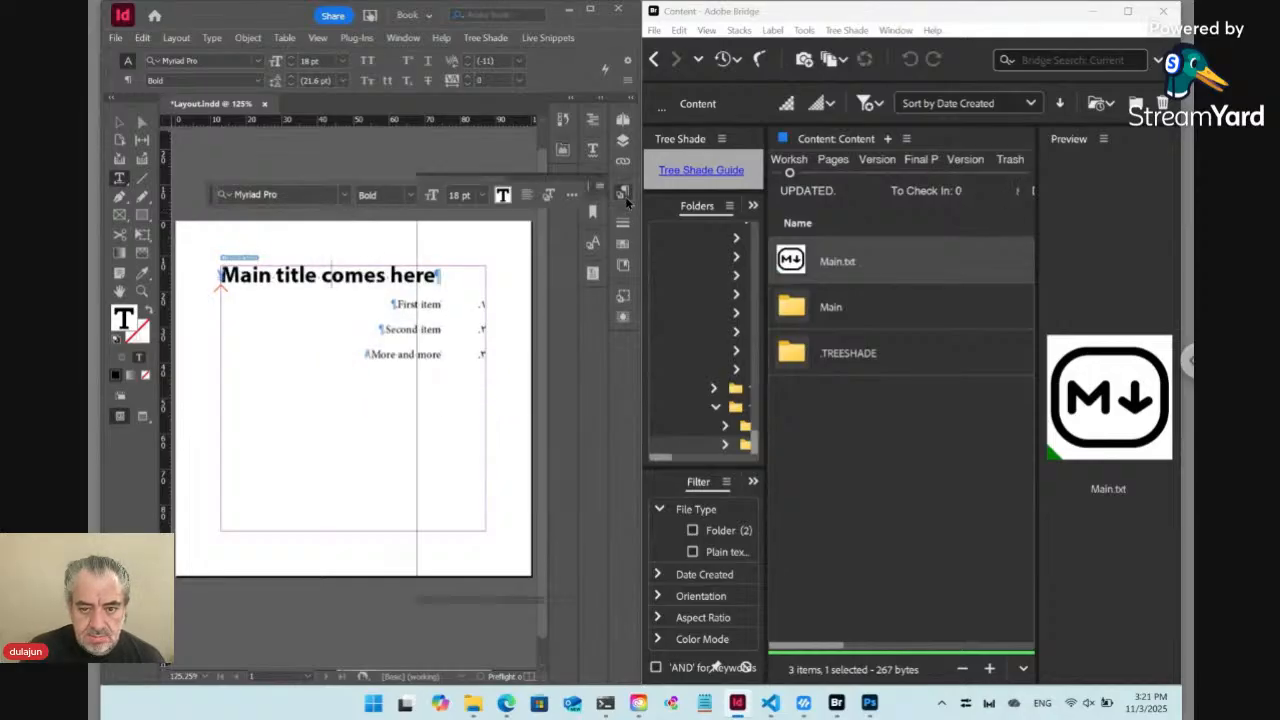
Apply the Main_en Title 2 style to the main title, set its size to 14 pt and redefine the style
left_click(625, 196)
left_click(503, 470)
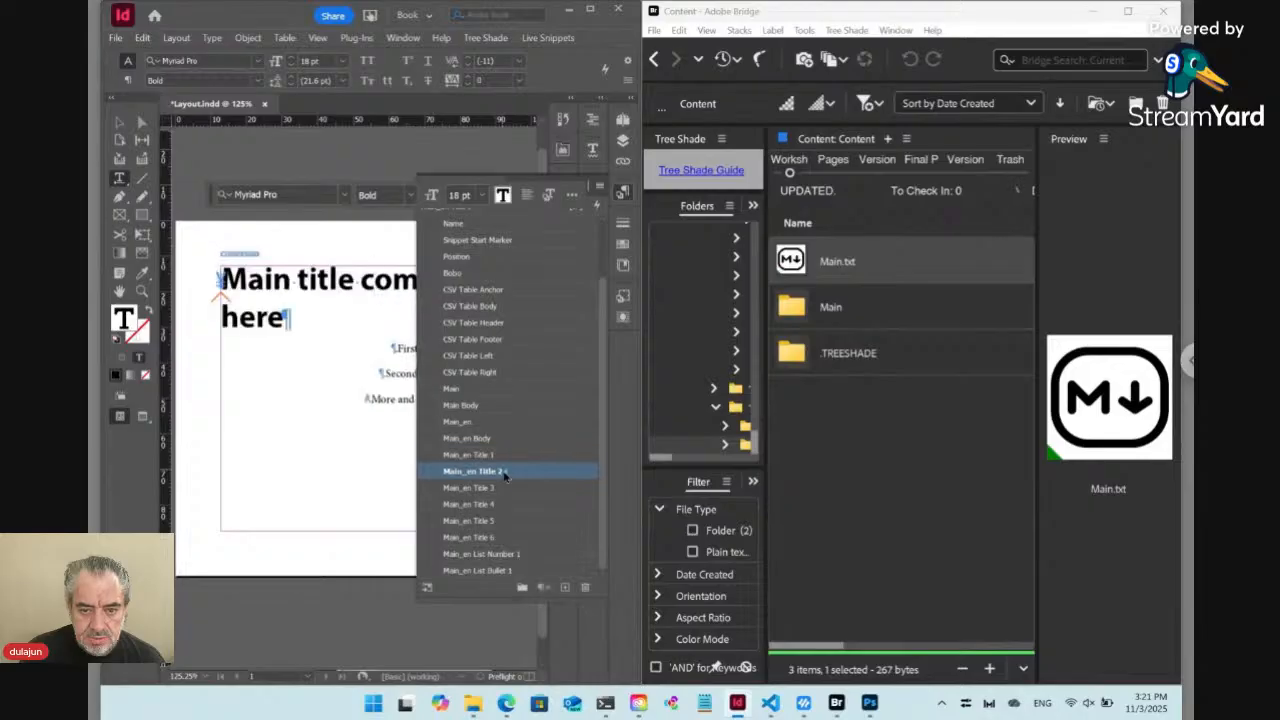
left_click(344, 61)
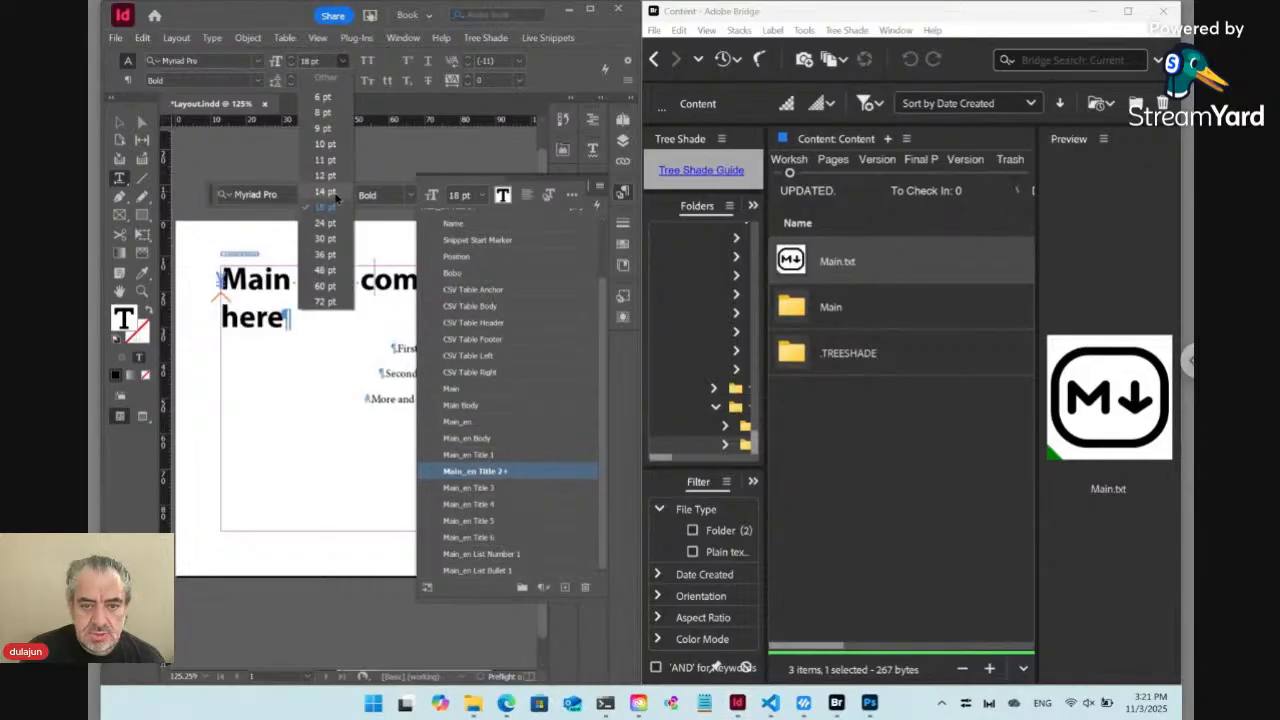
left_click(336, 197)
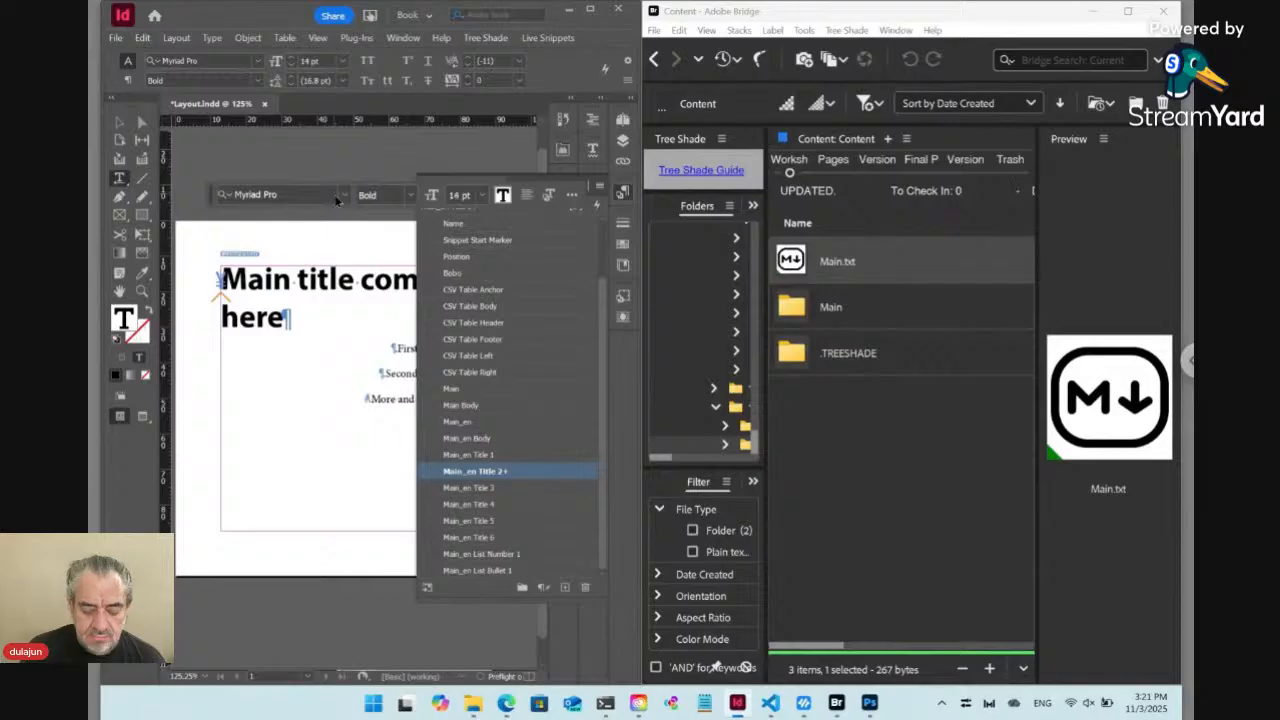
key("ctrl+z")
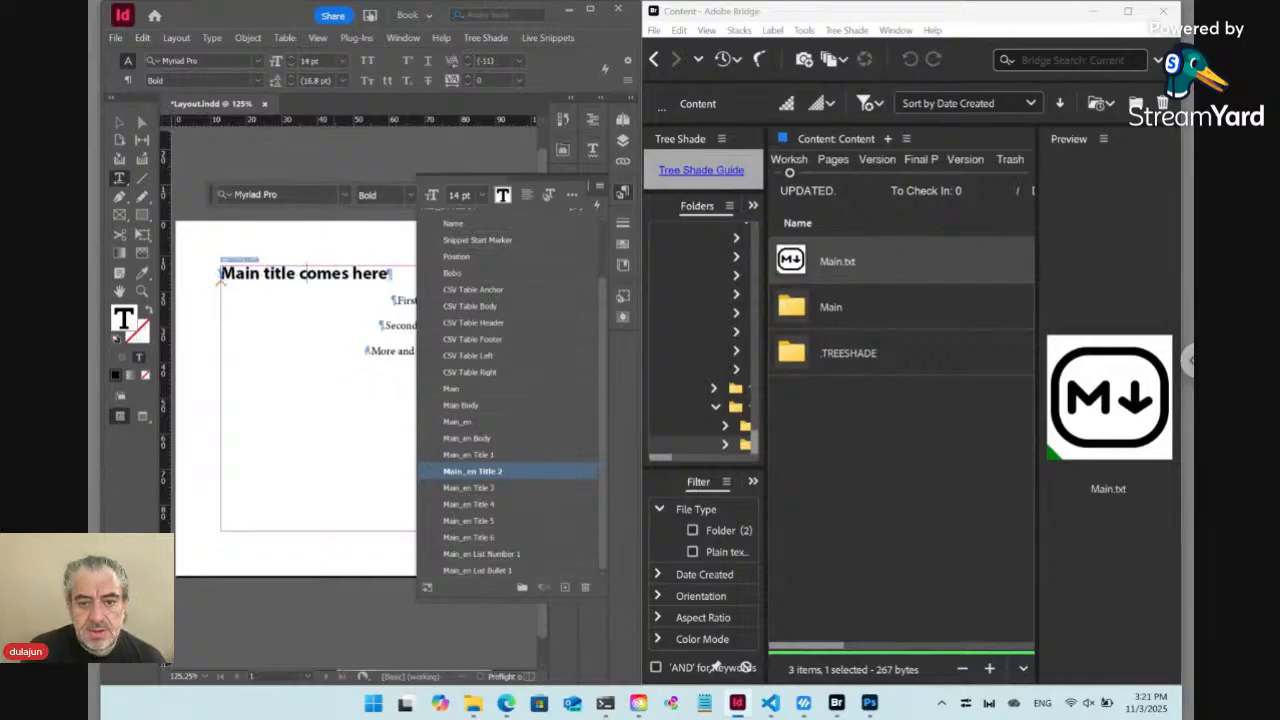
Set the numbered list's font to Myriad Pro Regular through the Main_en List Number 1 style
left_click(406, 301)
left_click(189, 61)
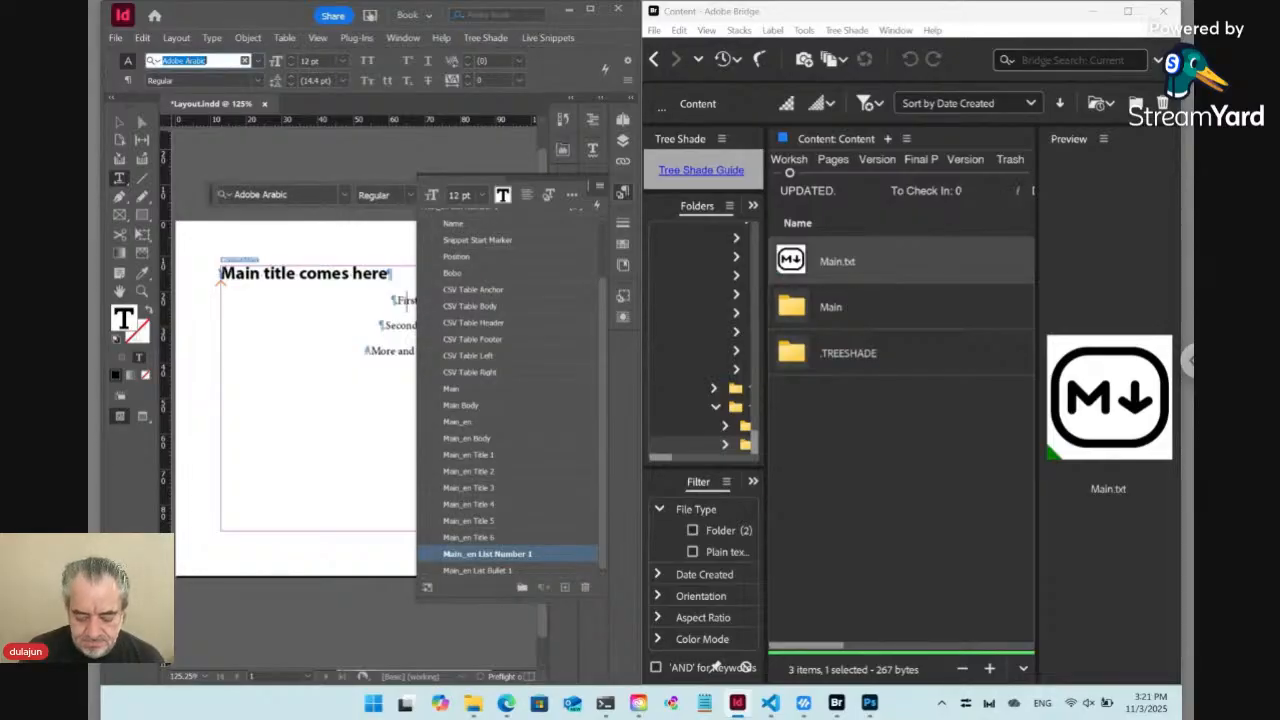
type("myriad")
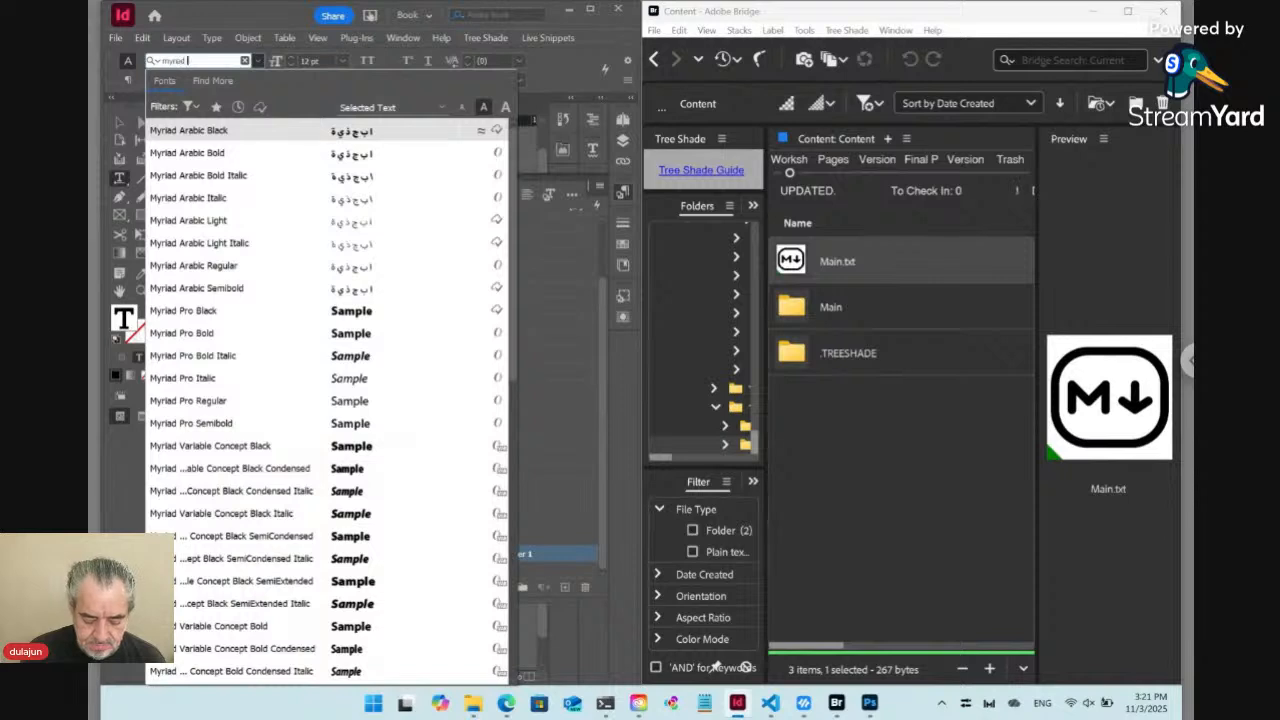
type(" pro")
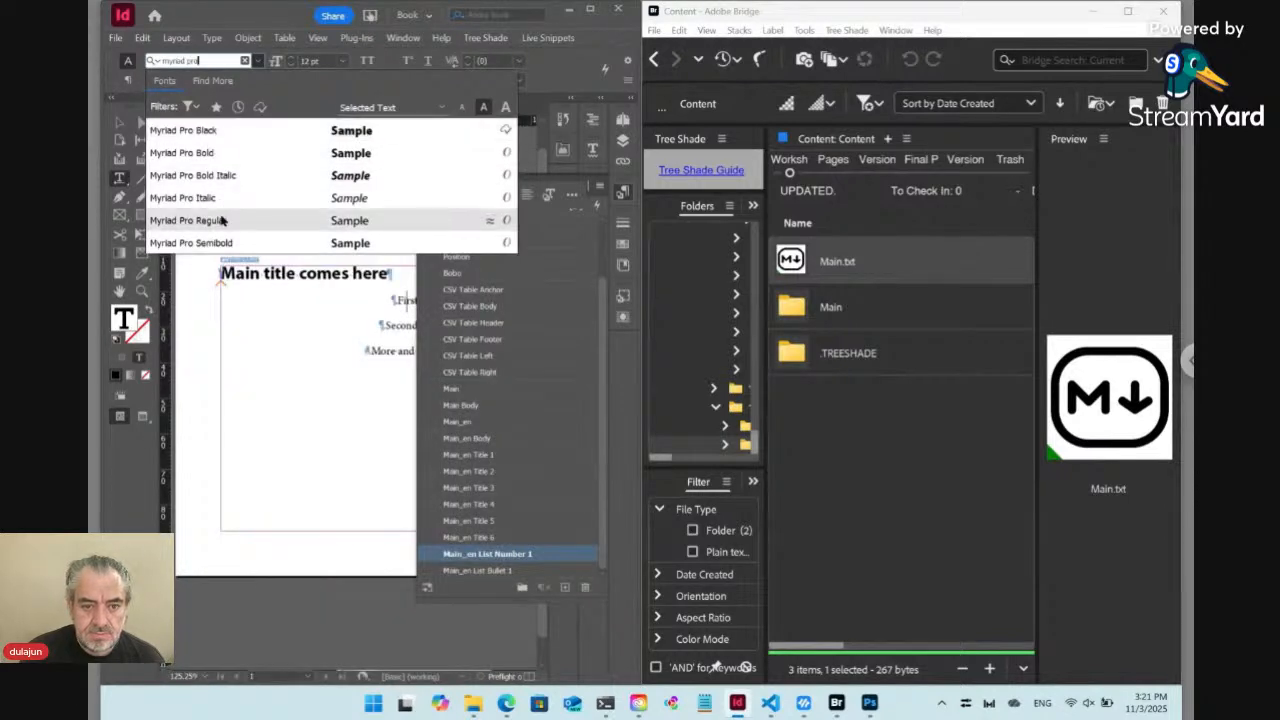
left_click(222, 220)
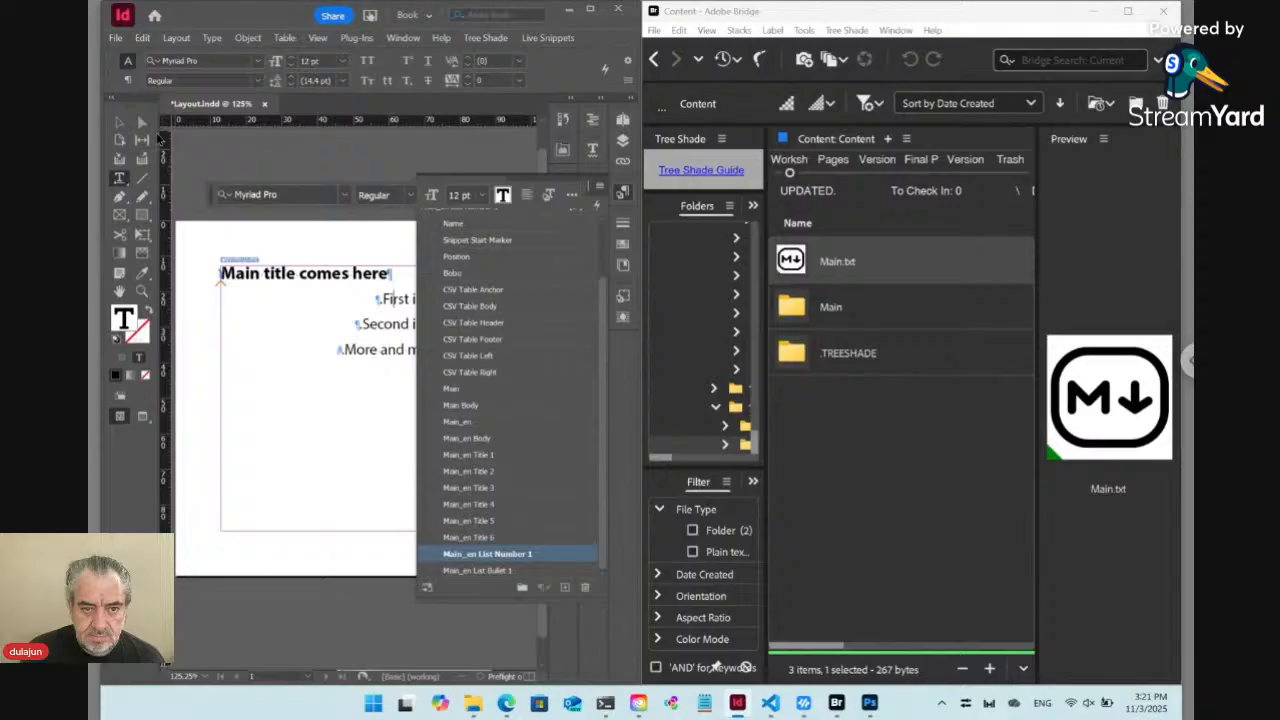
Switch the numbered list to left-to-right direction and update the Main_en List Number 1 style with it
left_click(127, 80)
left_click(143, 81)
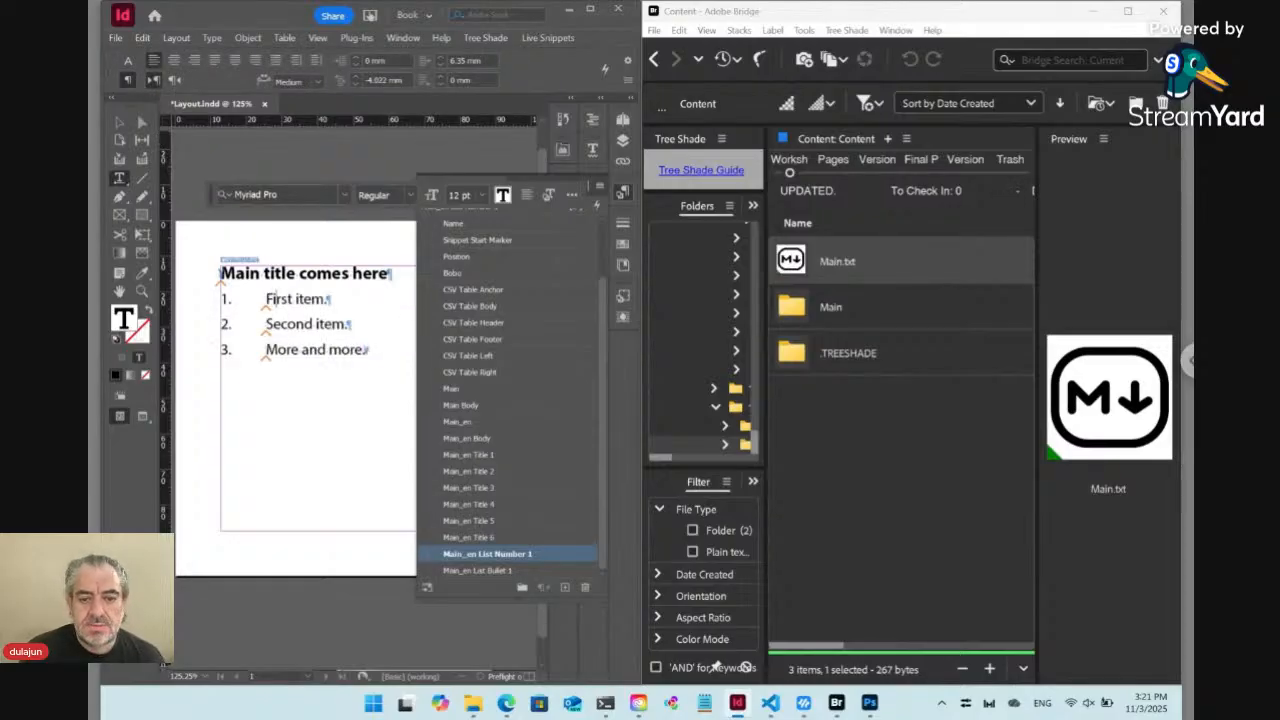
left_click(622, 191)
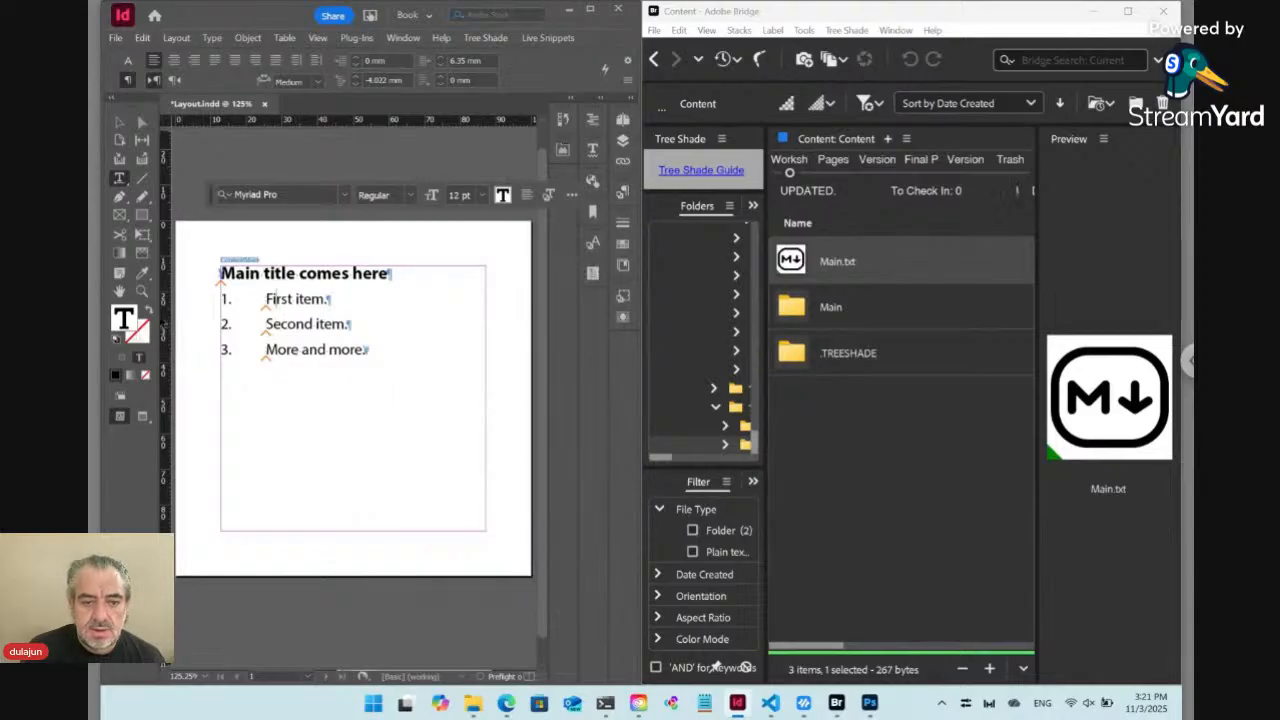
Show the Main_en Markdown Hidden condition to inspect the Markdown marks in the title and list, and hide it again
left_click(141, 291)
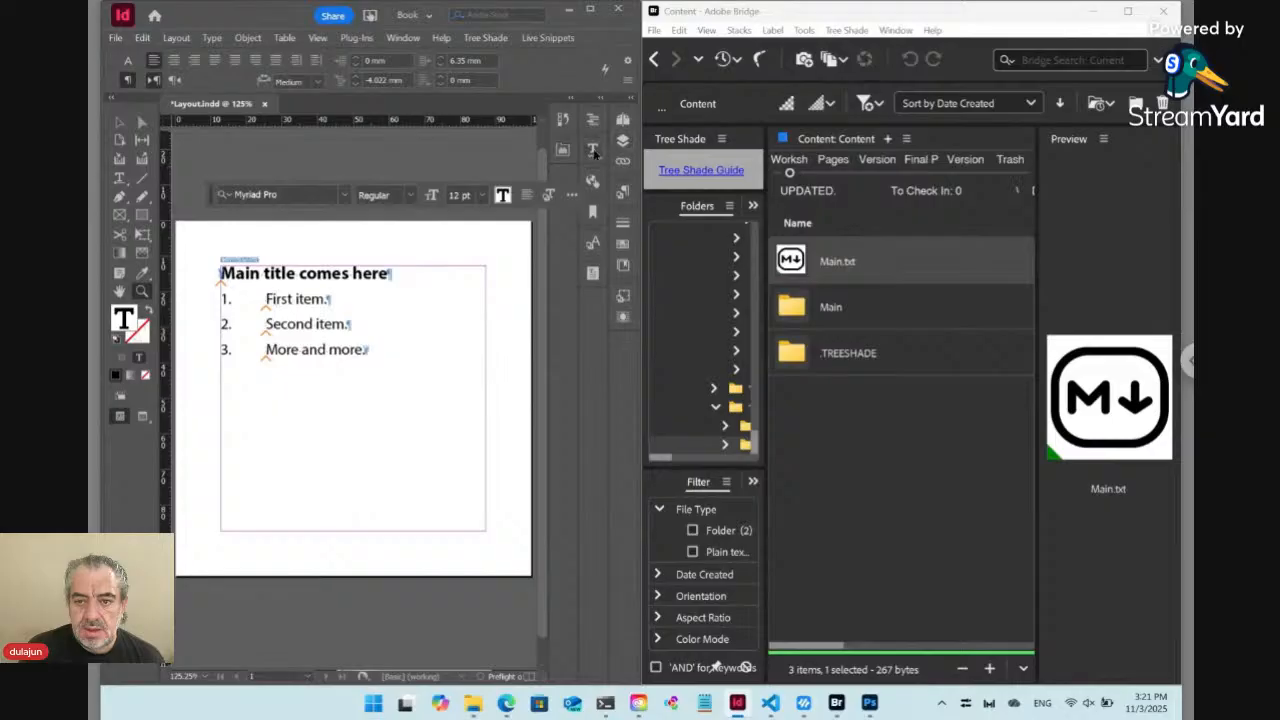
left_click(593, 150)
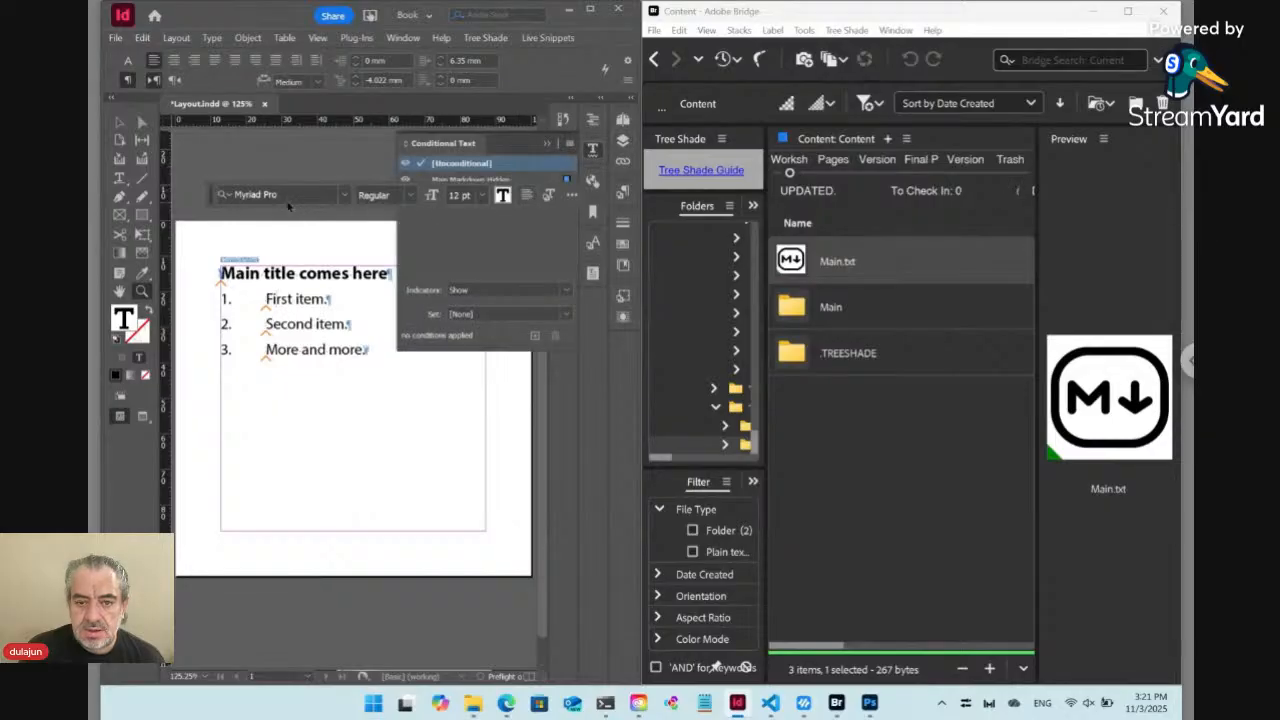
left_click_drag(211, 200, 178, 443)
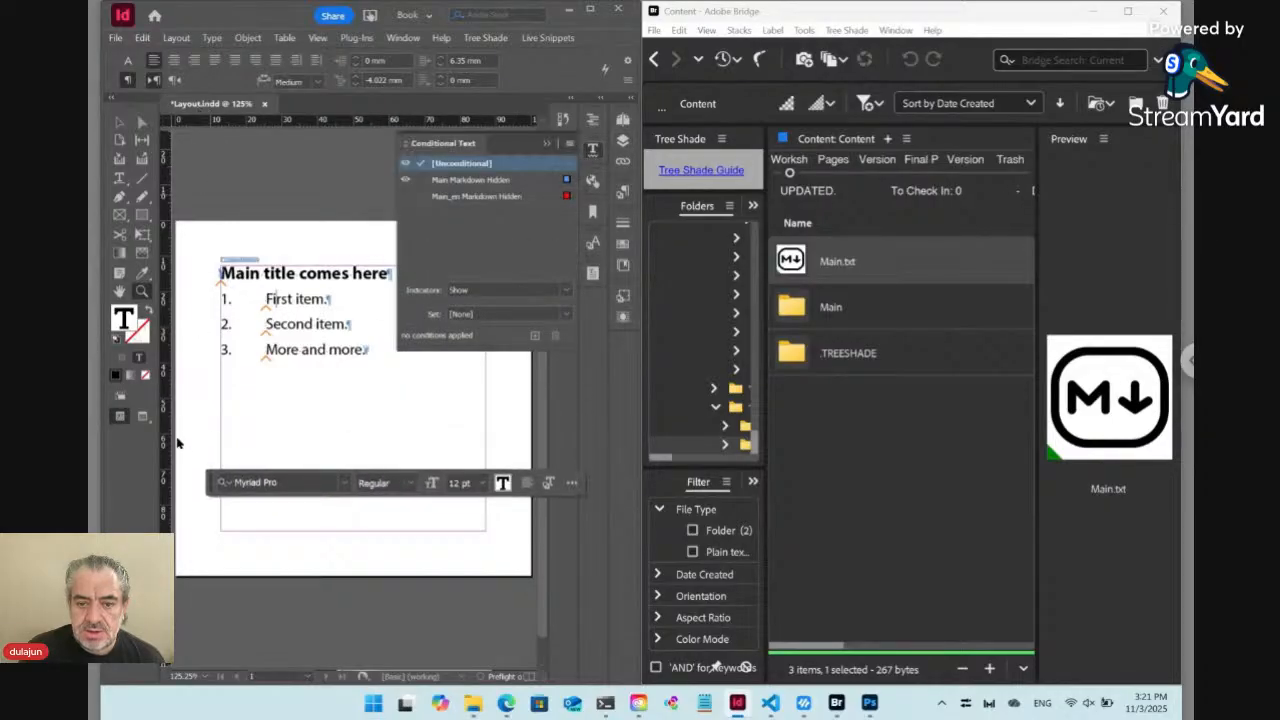
left_click(270, 321)
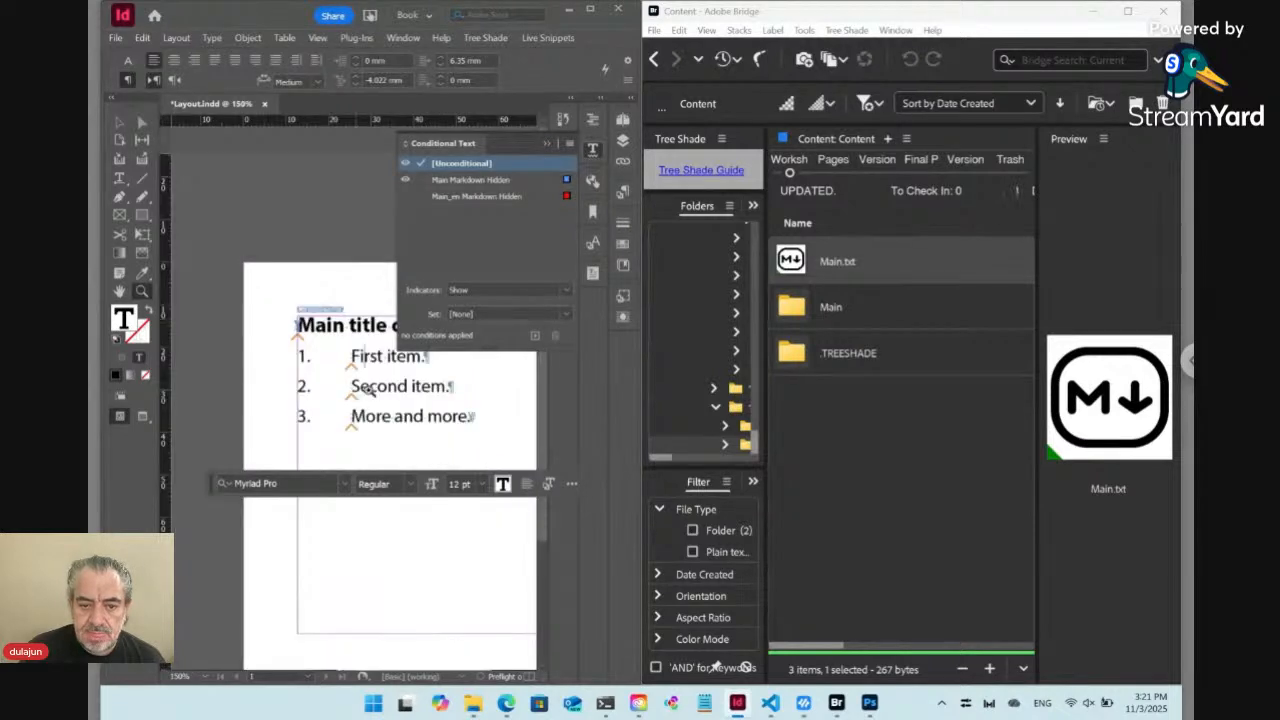
left_click(384, 400)
left_click(339, 388)
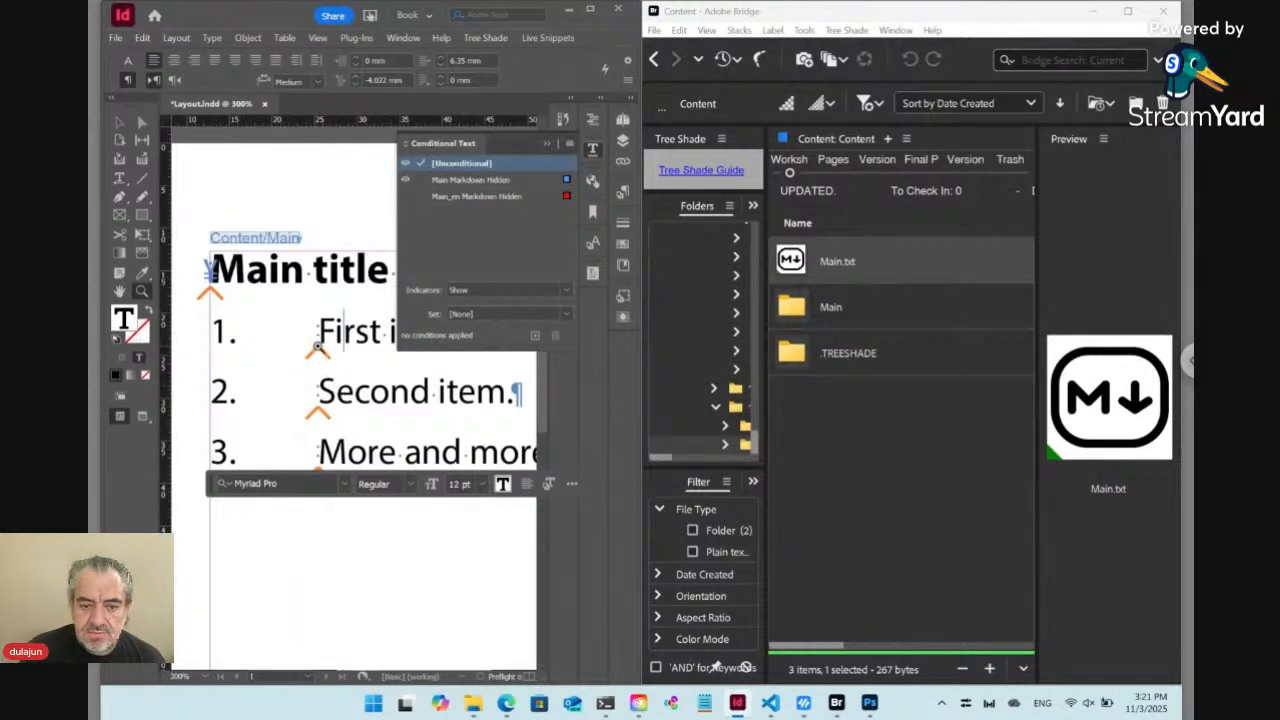
left_click(406, 196)
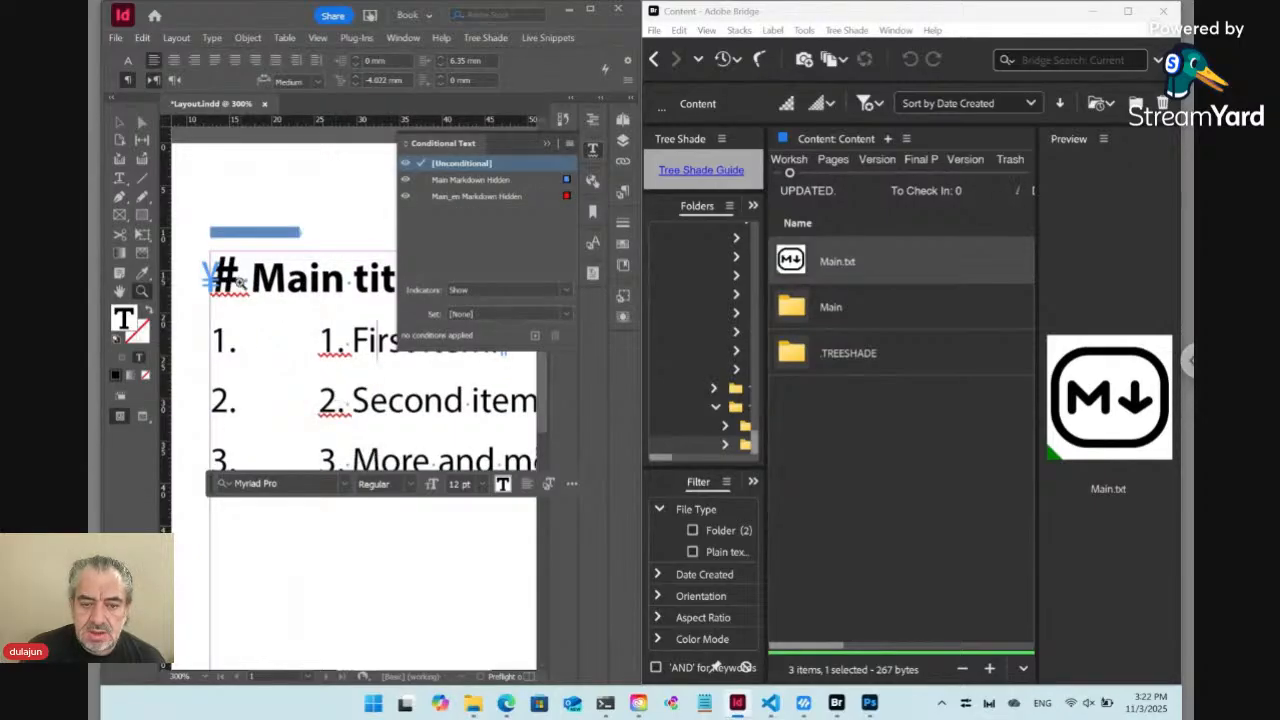
left_click(408, 198)
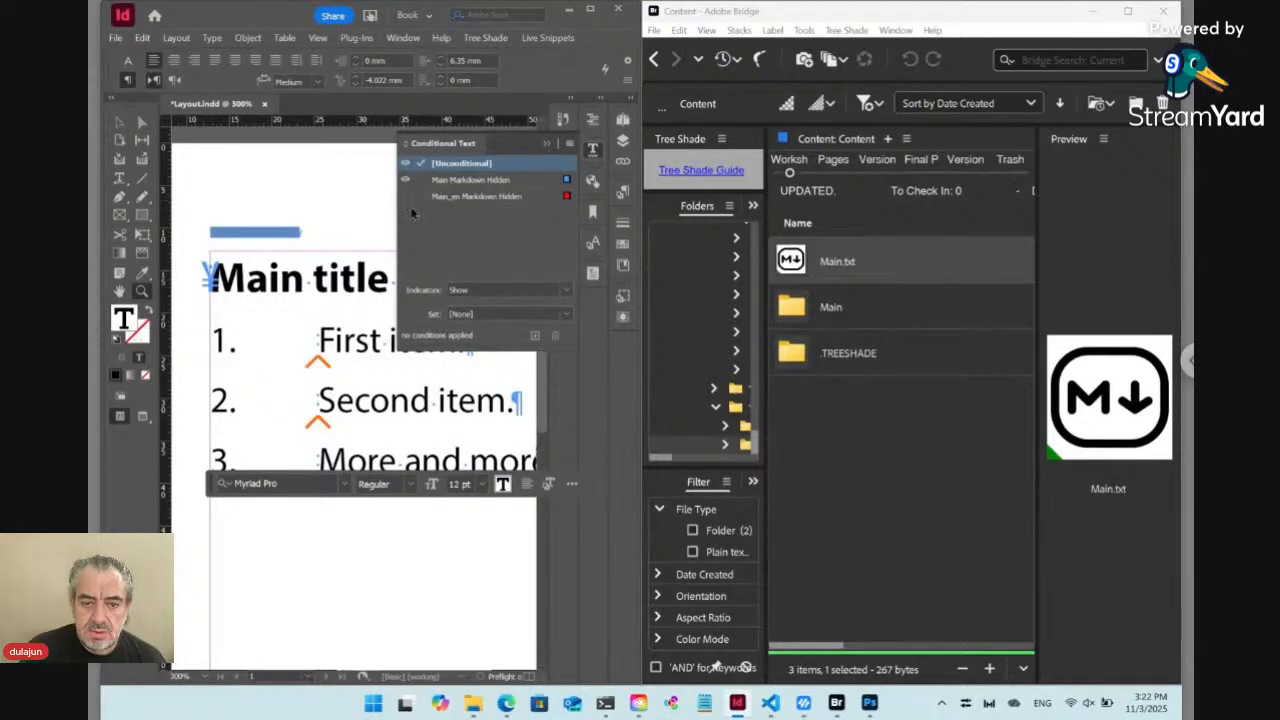
left_click(593, 151)
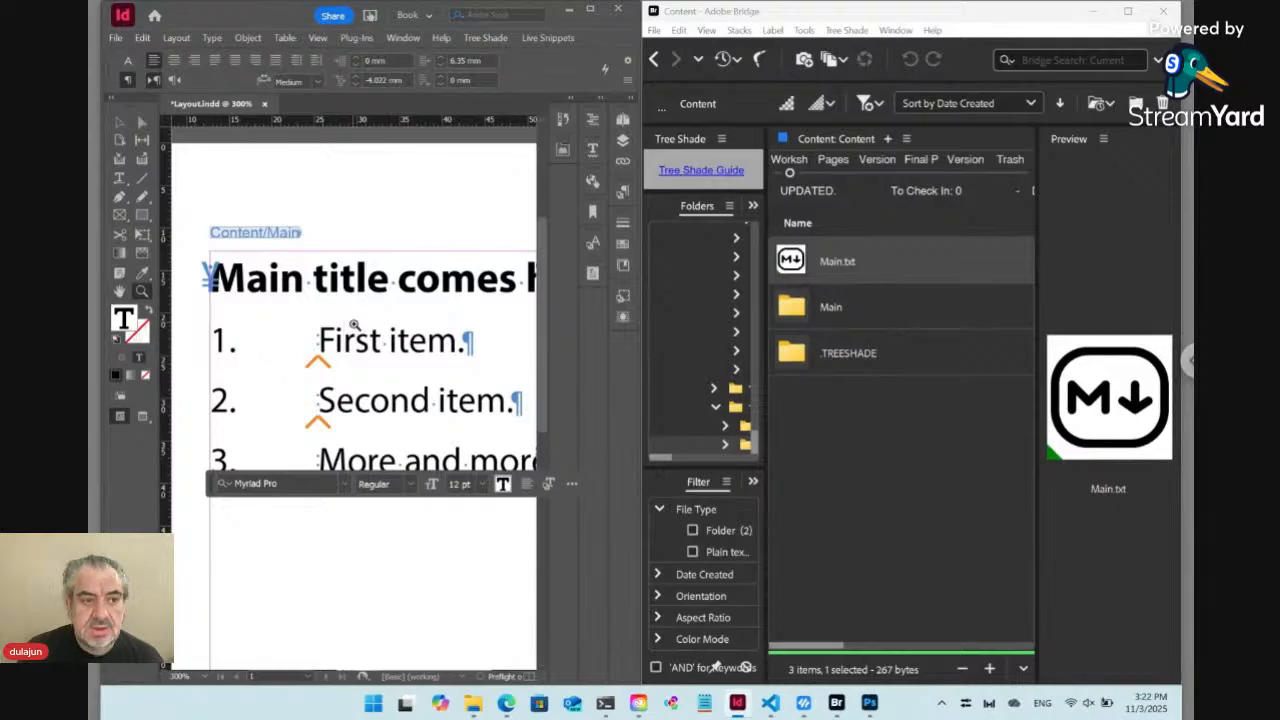
key("ctrl+0")
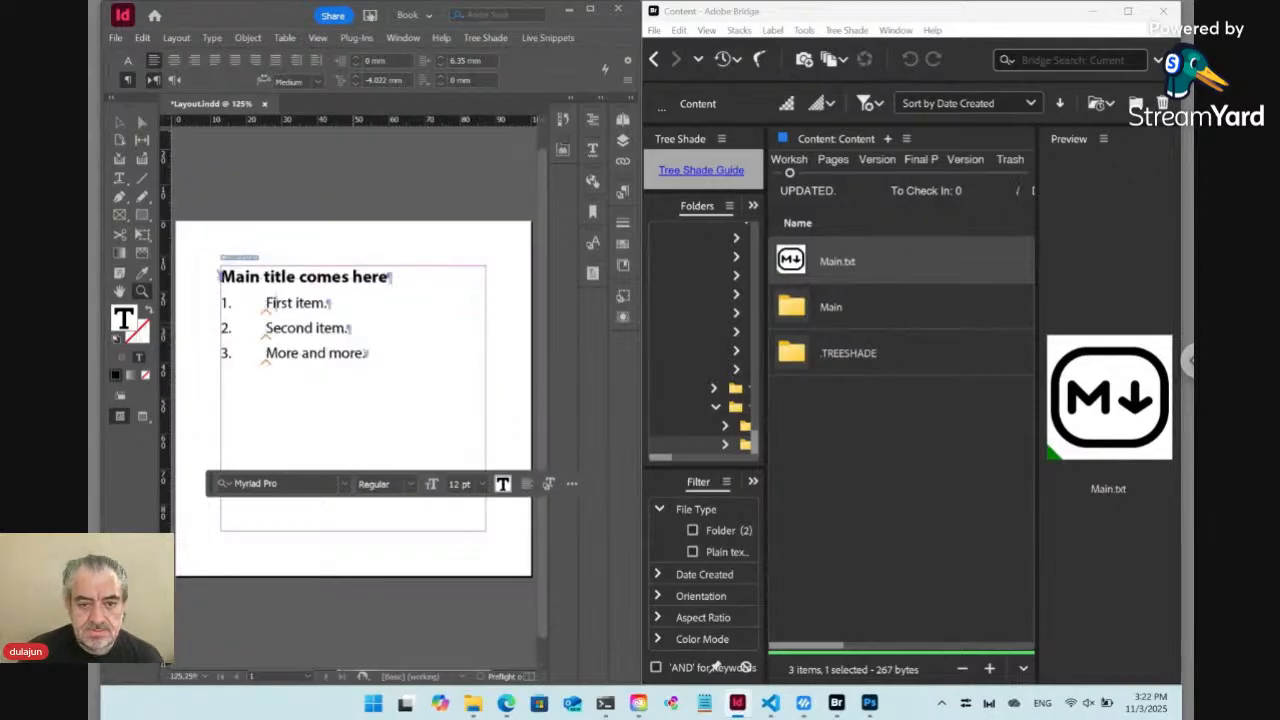
Try to adjust the first-line indent of the first list item in small increments
left_click(359, 78)
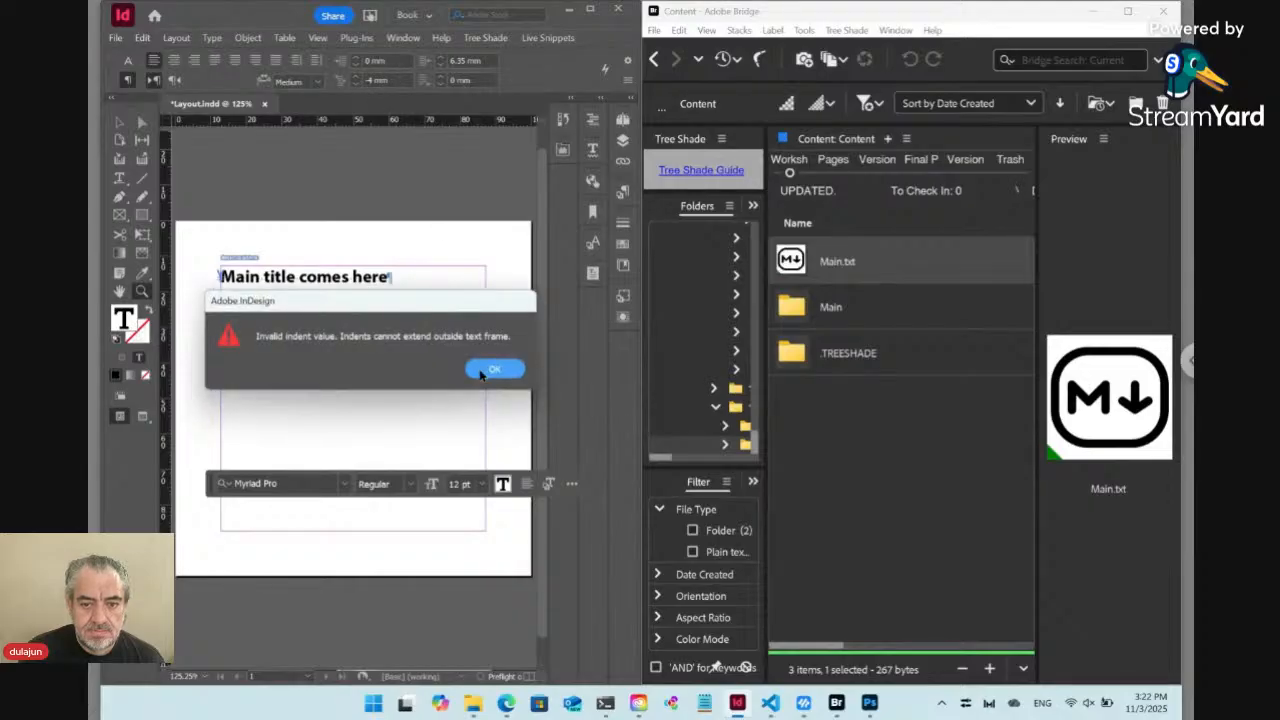
left_click(493, 369)
left_click(359, 84)
left_click(489, 369)
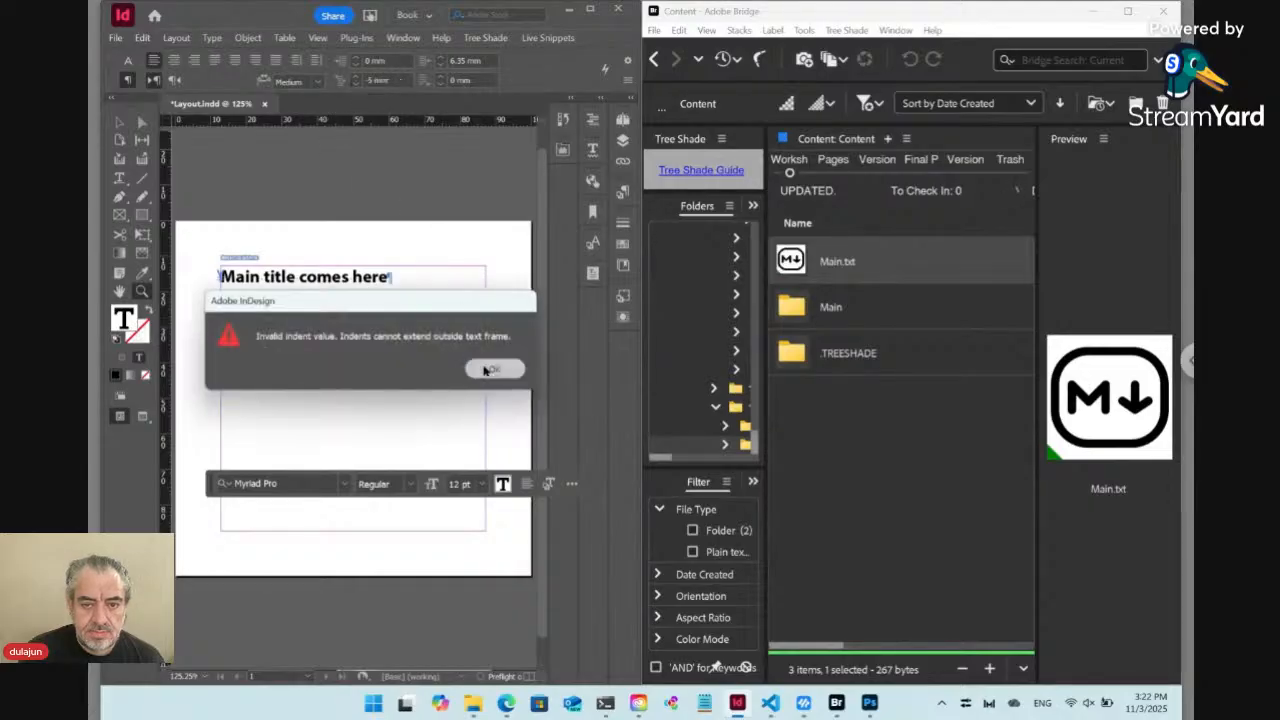
Set the first list item's right indent to 0 mm and left indent to 5 mm, and redefine its paragraph style
left_click(425, 62)
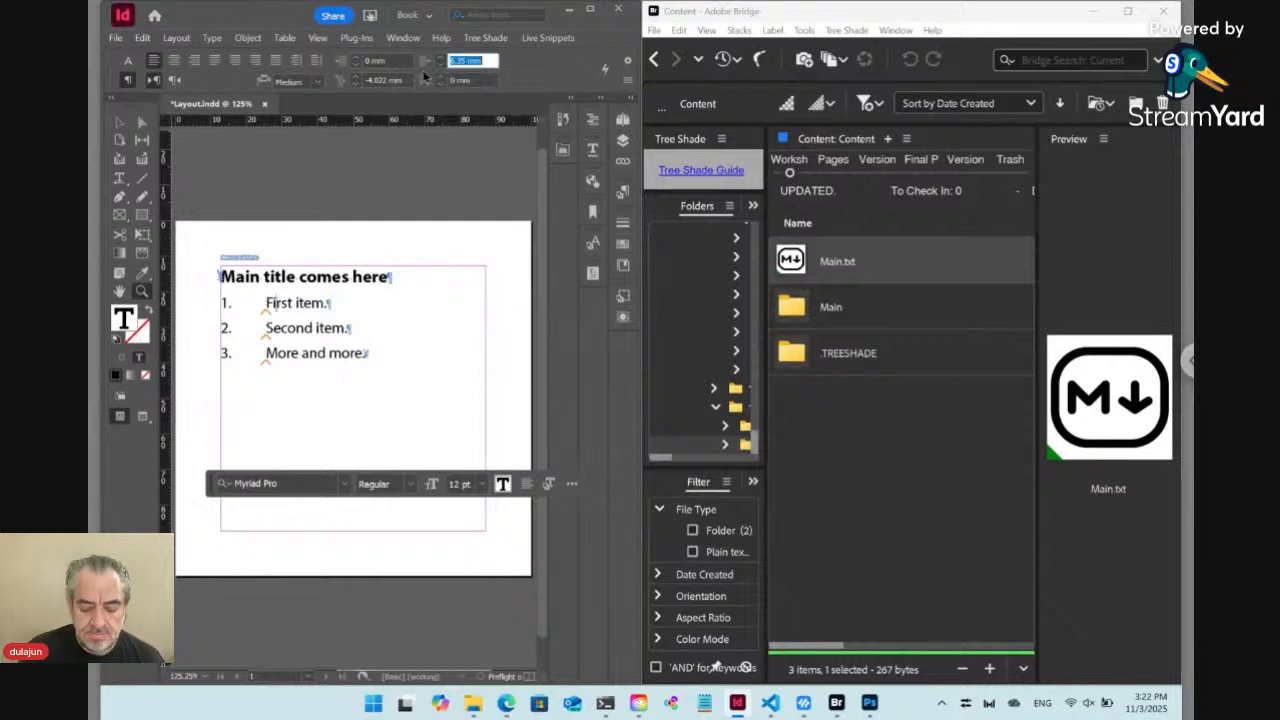
type("0")
key("Tab")
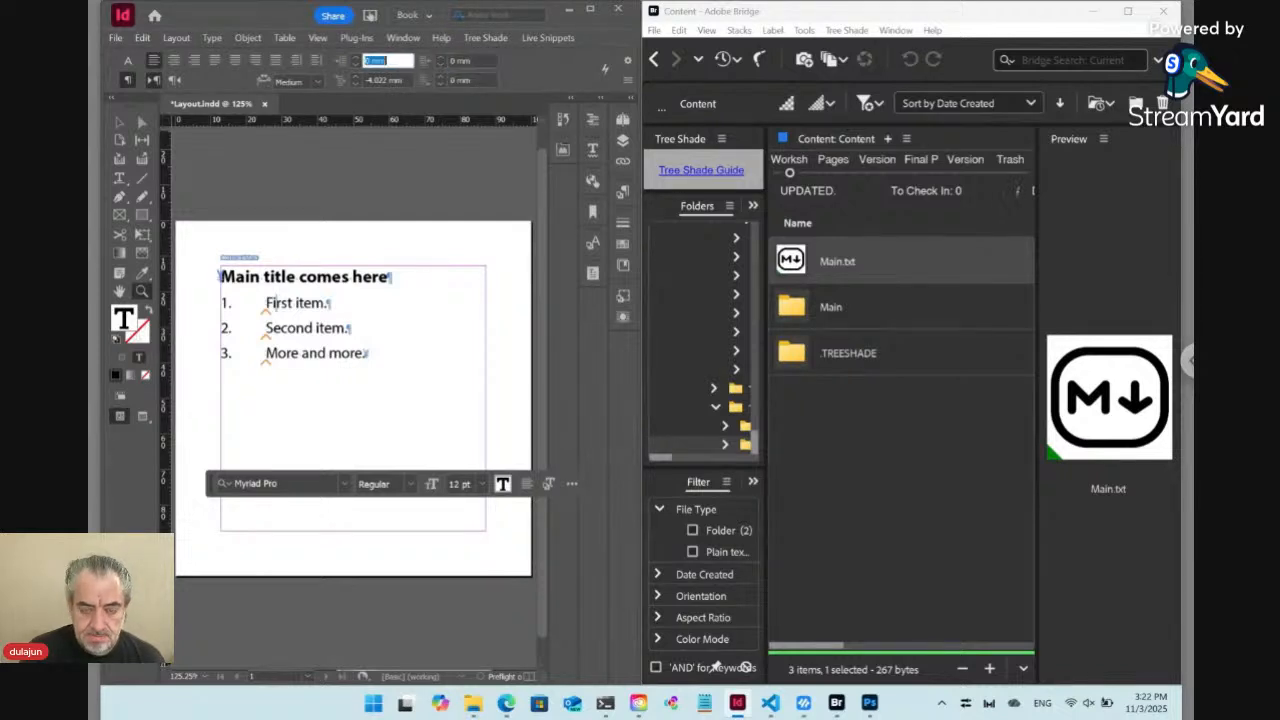
type("5")
key("Return")
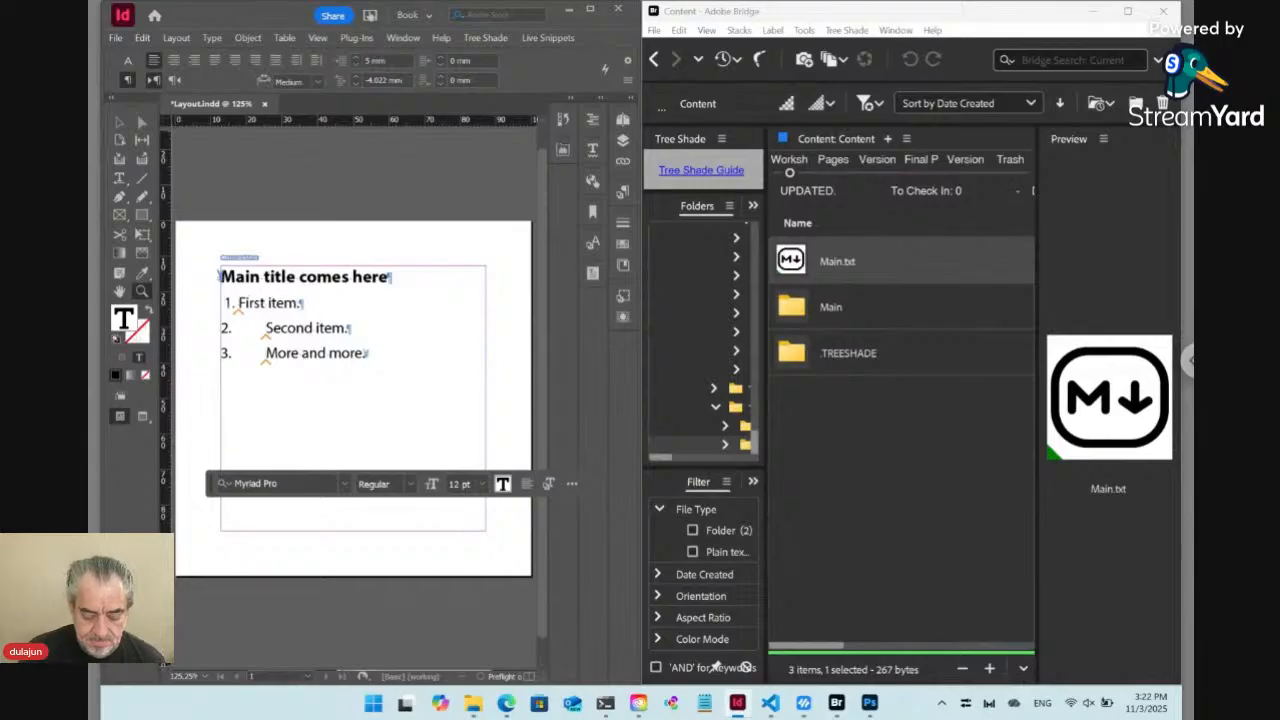
key("ctrl+alt+shift+r")
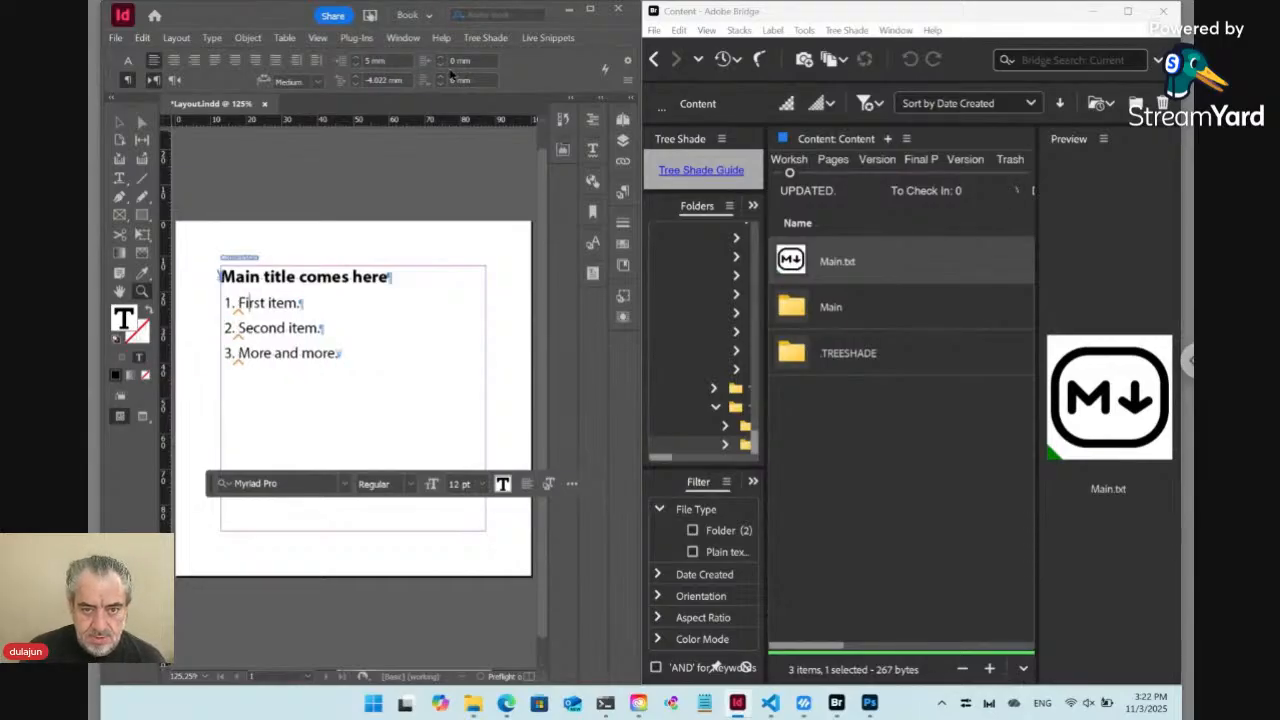
Set the first list item's left indent to 7 mm and first-line indent to -6 mm, and redefine its paragraph style
left_click(356, 58)
left_click(356, 58)
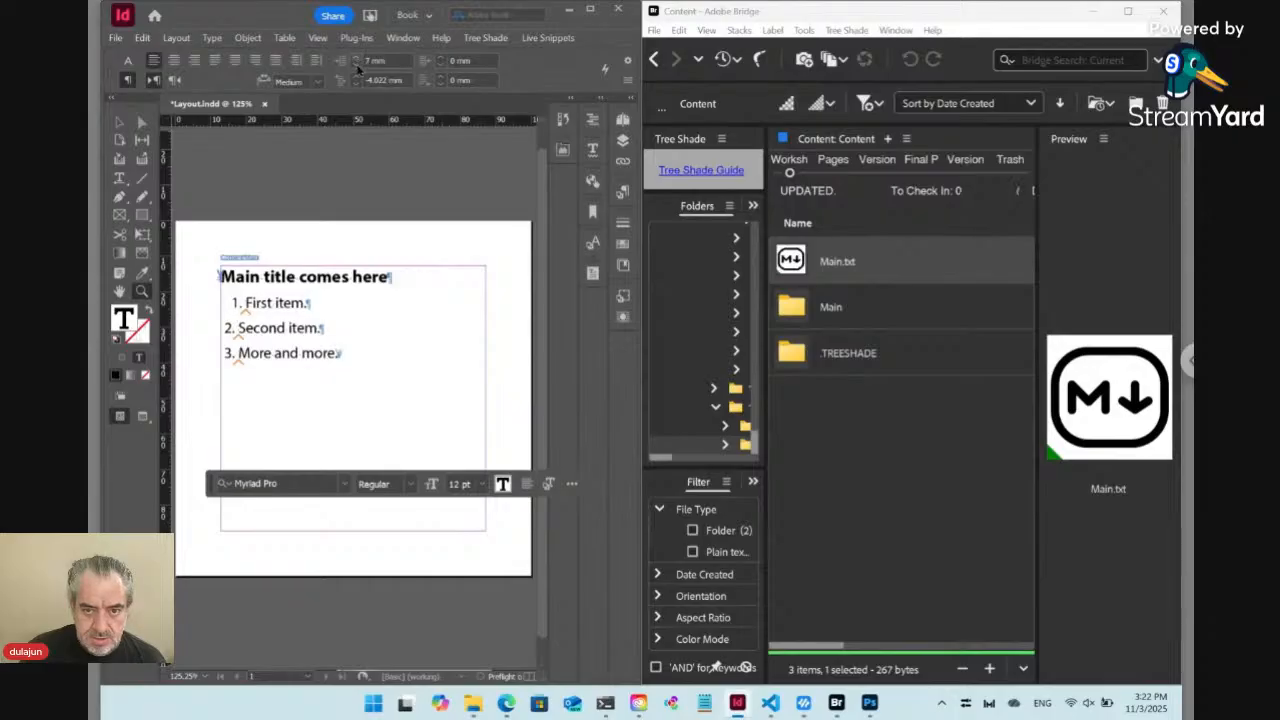
left_click(356, 83)
left_click(356, 83)
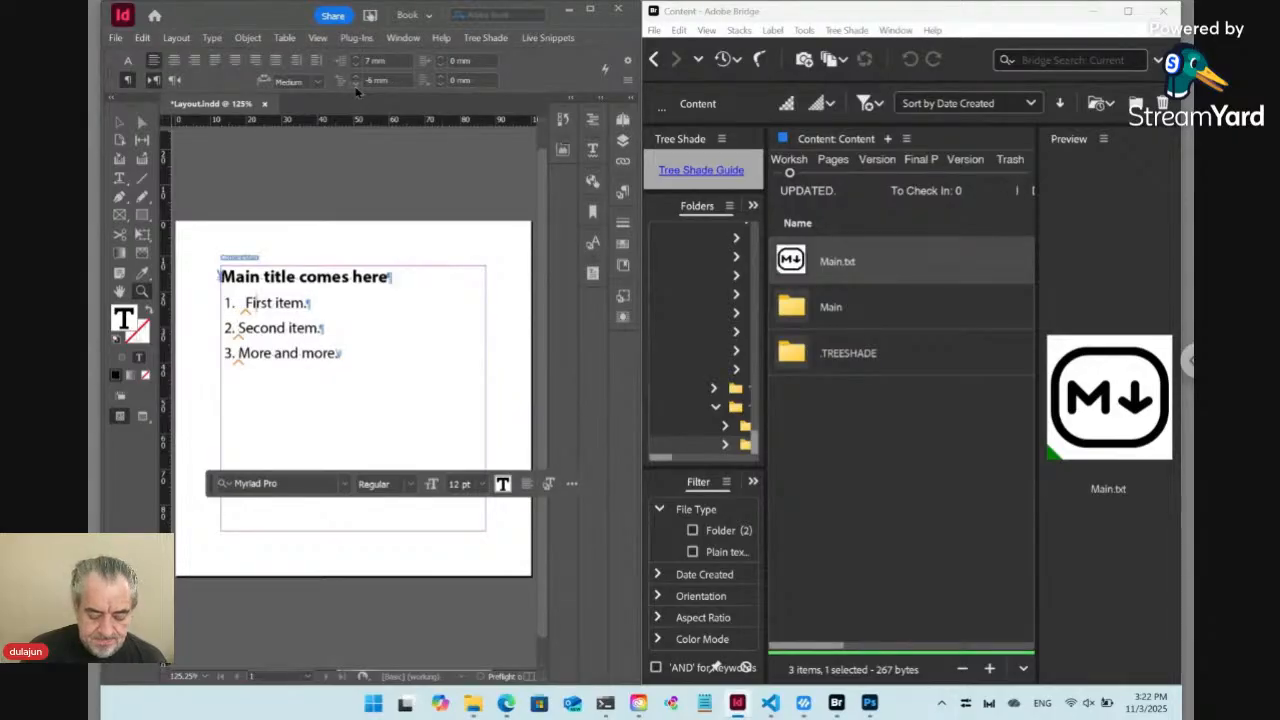
key("ctrl+alt+shift+r")
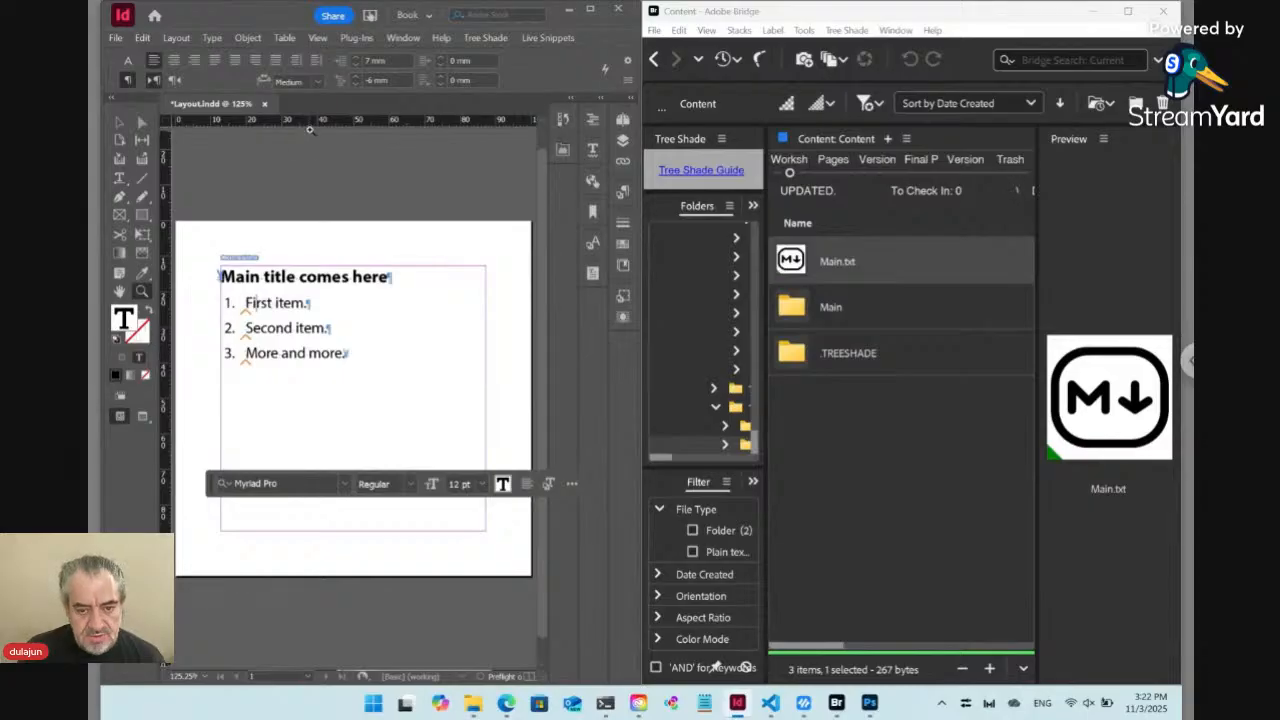
Save Layout.indd and agree to check it in
key("ctrl+s")
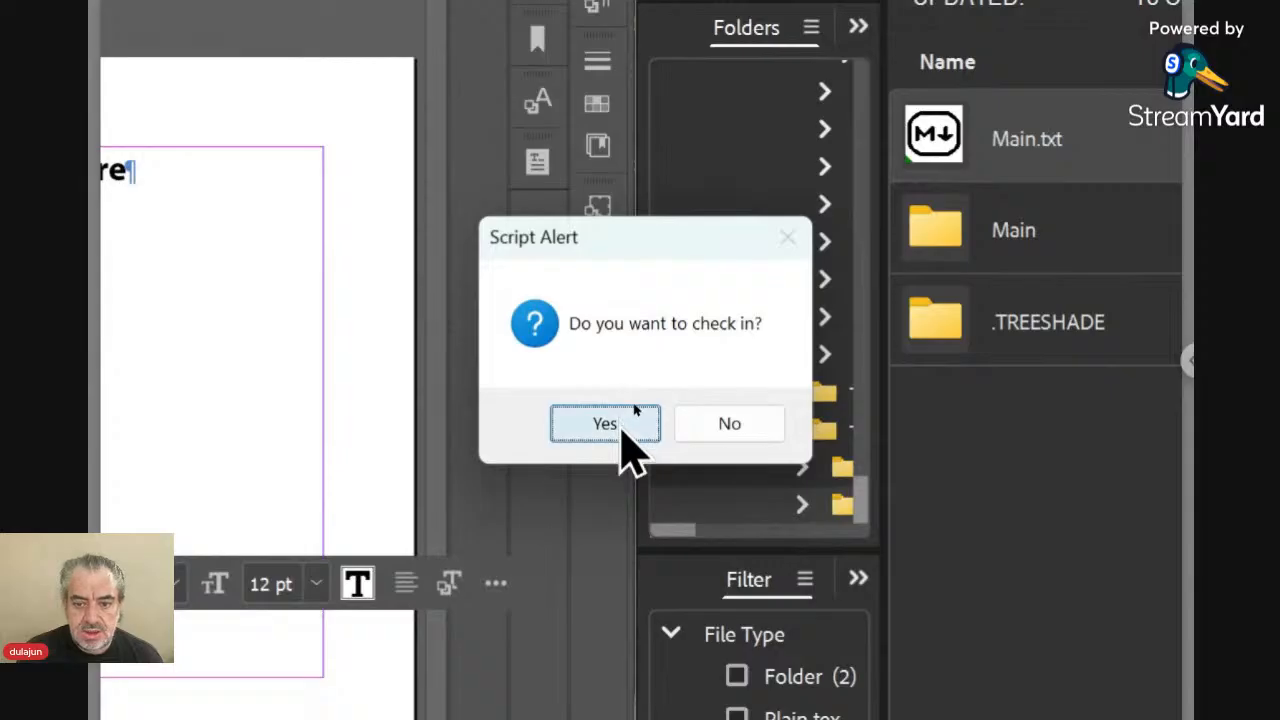
left_click(624, 430)
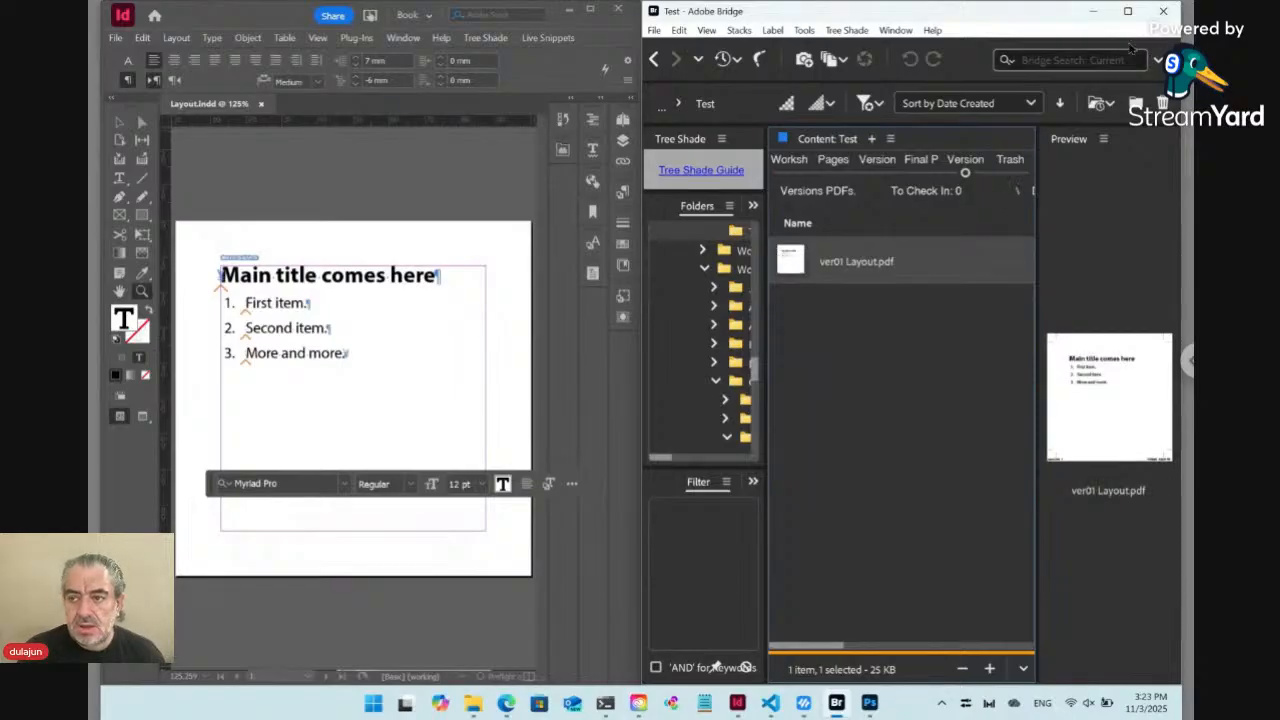
In Bridge, examine the checked-in Layout output for the Test folder across Pages, Versions, Versions PDFs and Workshop
left_click(1127, 11)
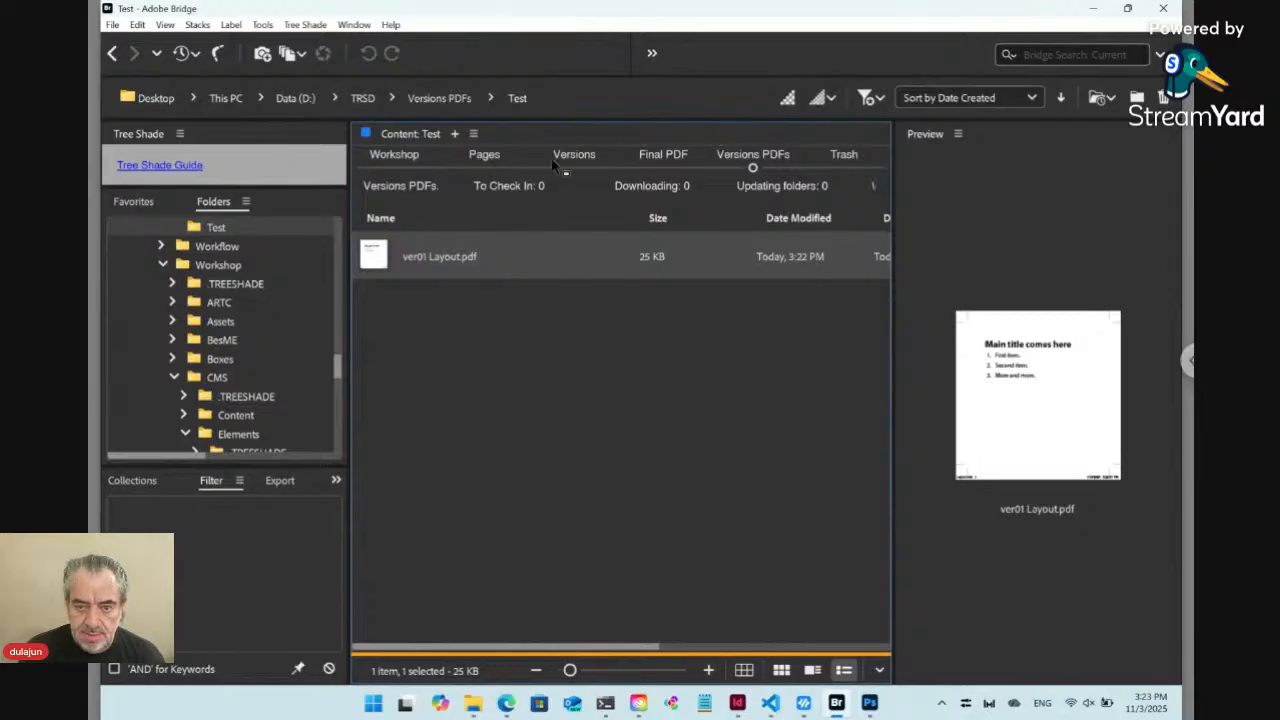
left_click(484, 160)
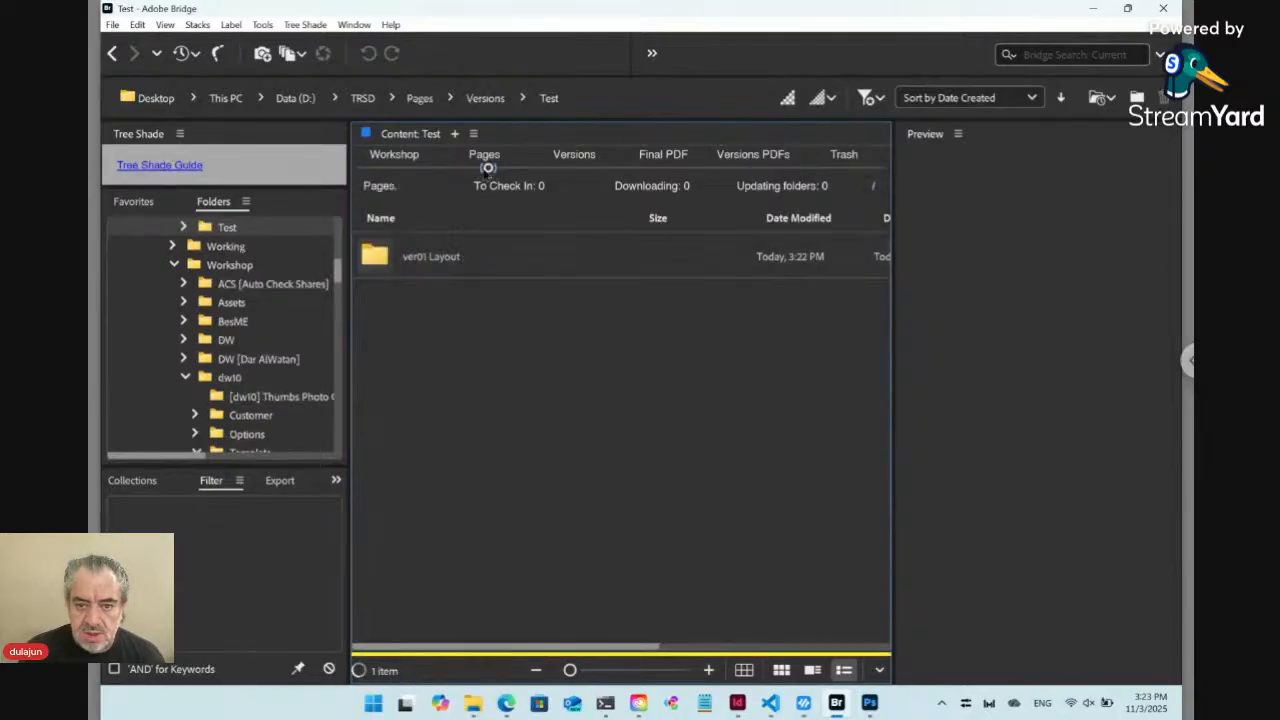
double_click(400, 257)
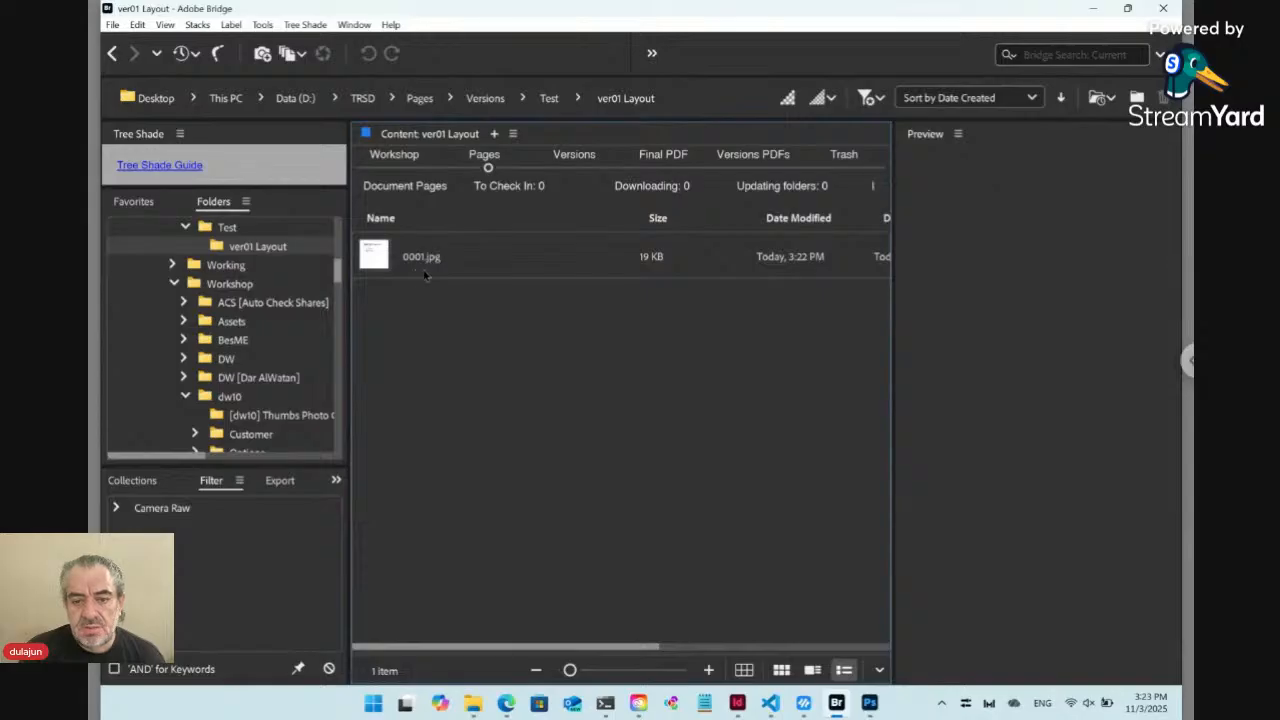
left_click(576, 158)
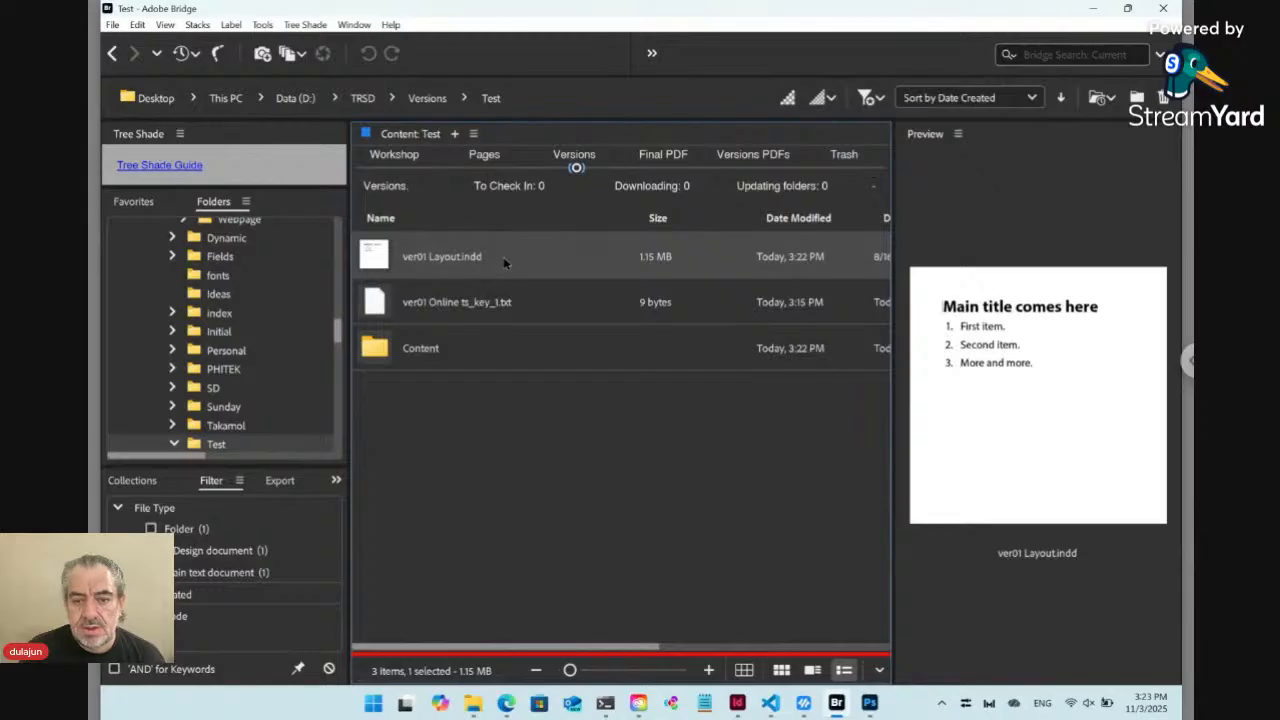
left_click(755, 158)
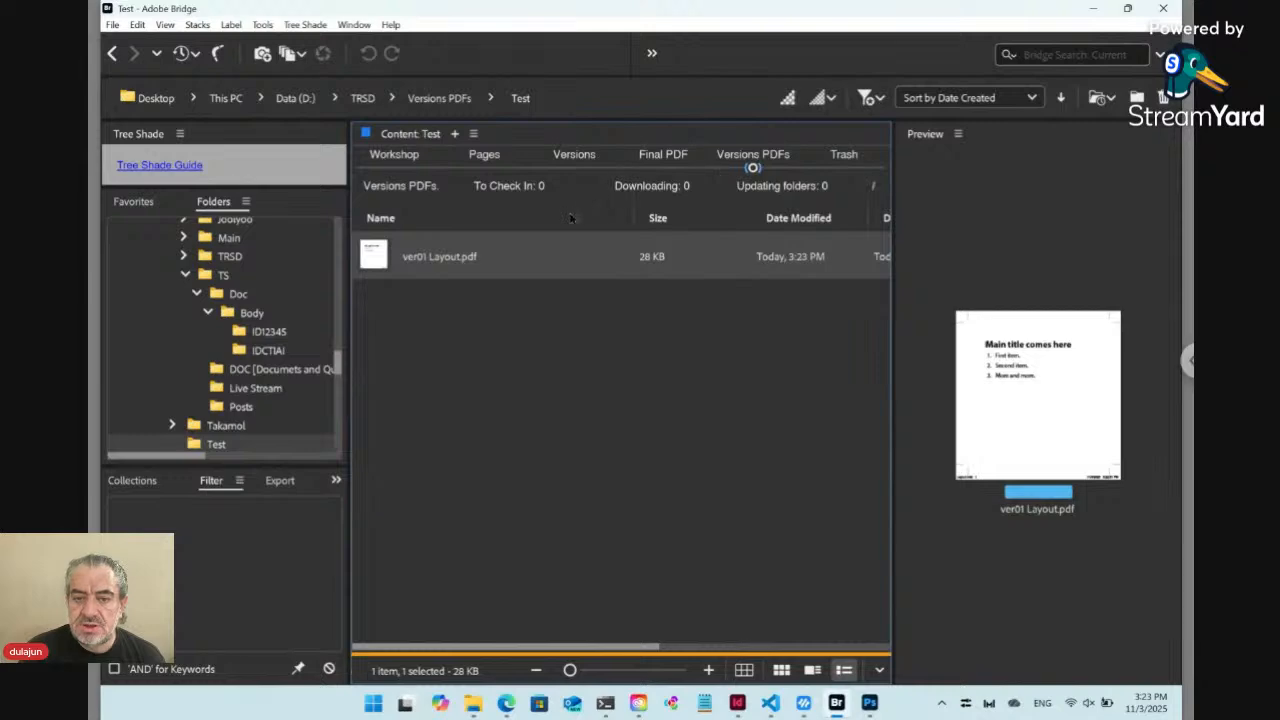
left_click(395, 166)
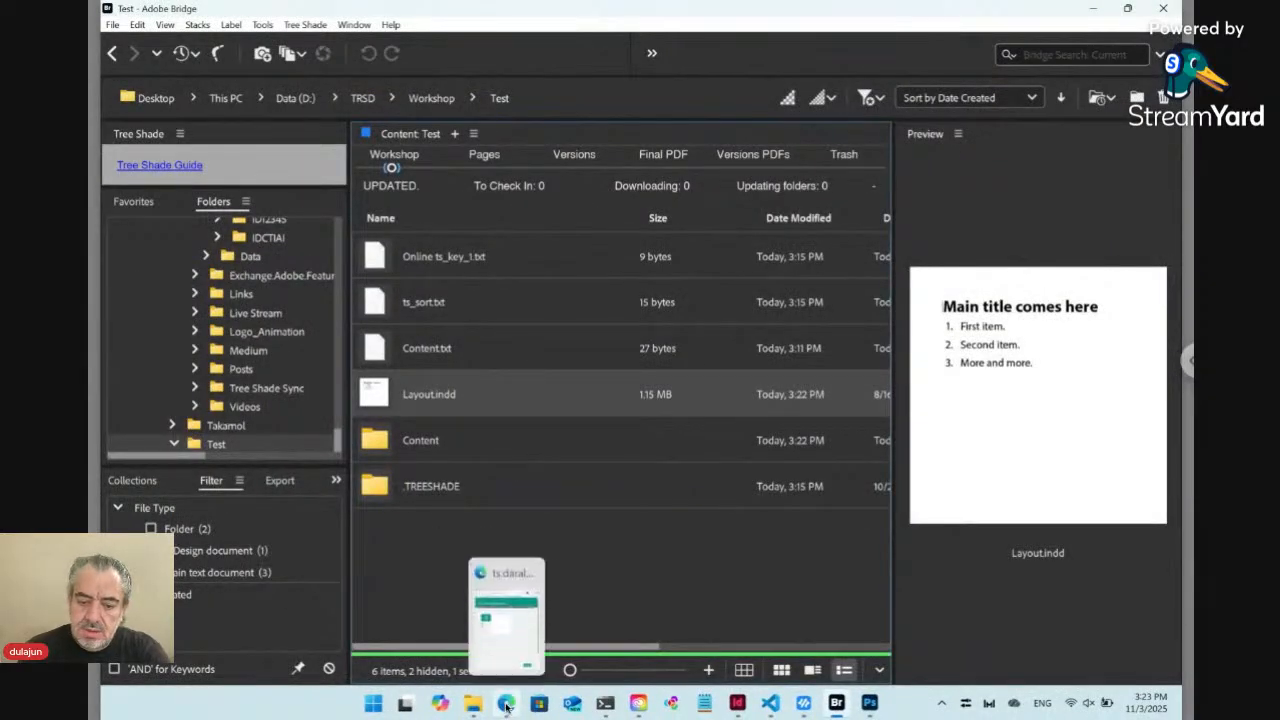
Switch to the Edge browser and reload the Test template page to check the Layout preview
left_click(467, 673)
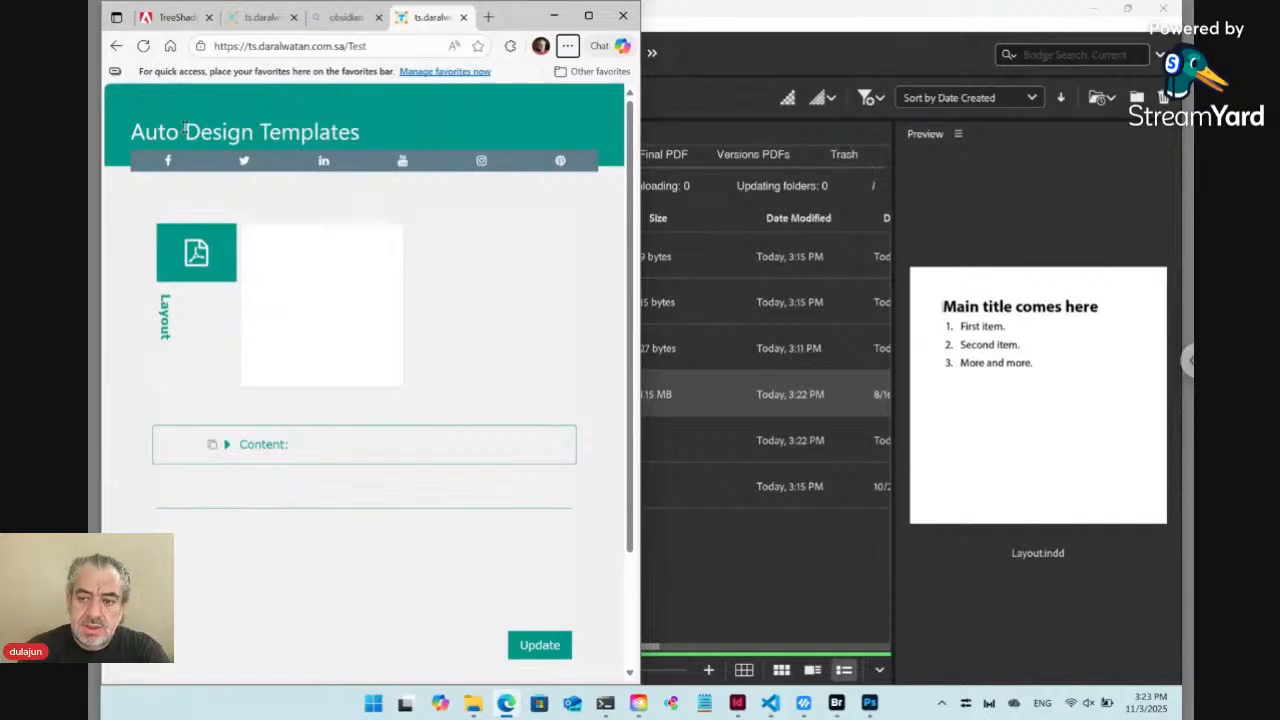
left_click(143, 46)
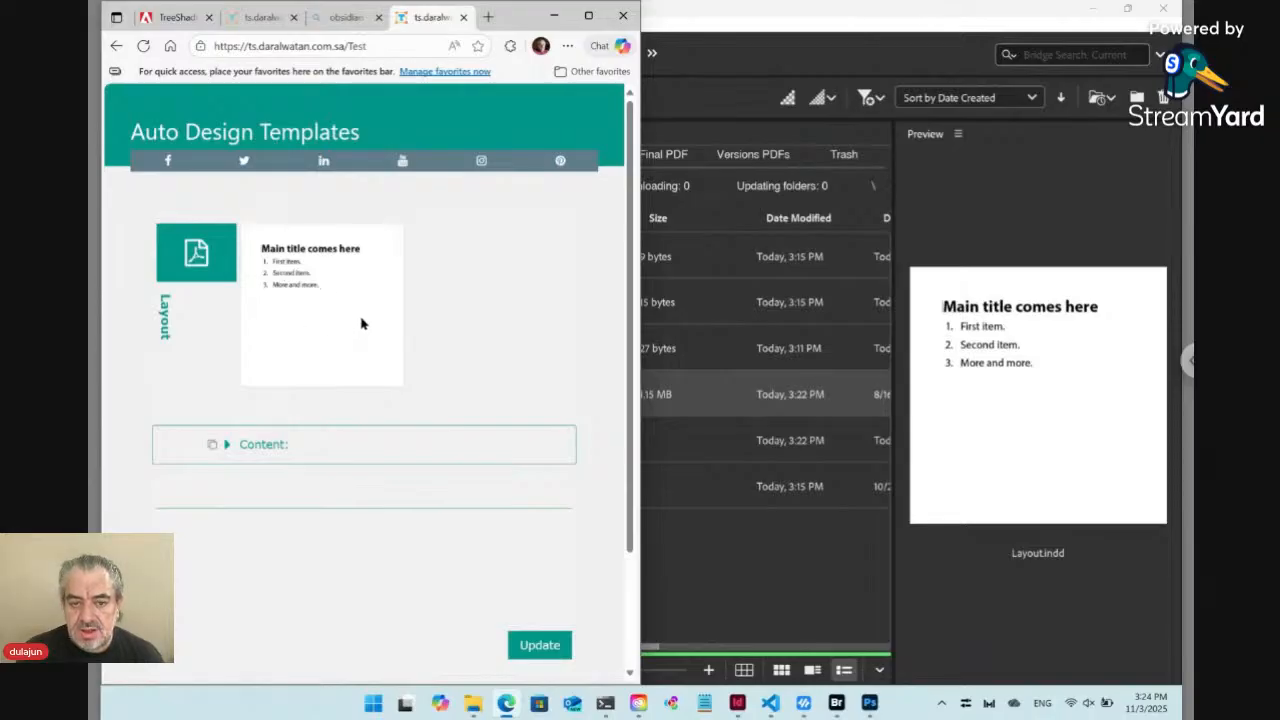
Switch to InDesign and review the Tree Shade options for checking in and exporting
left_click(740, 707)
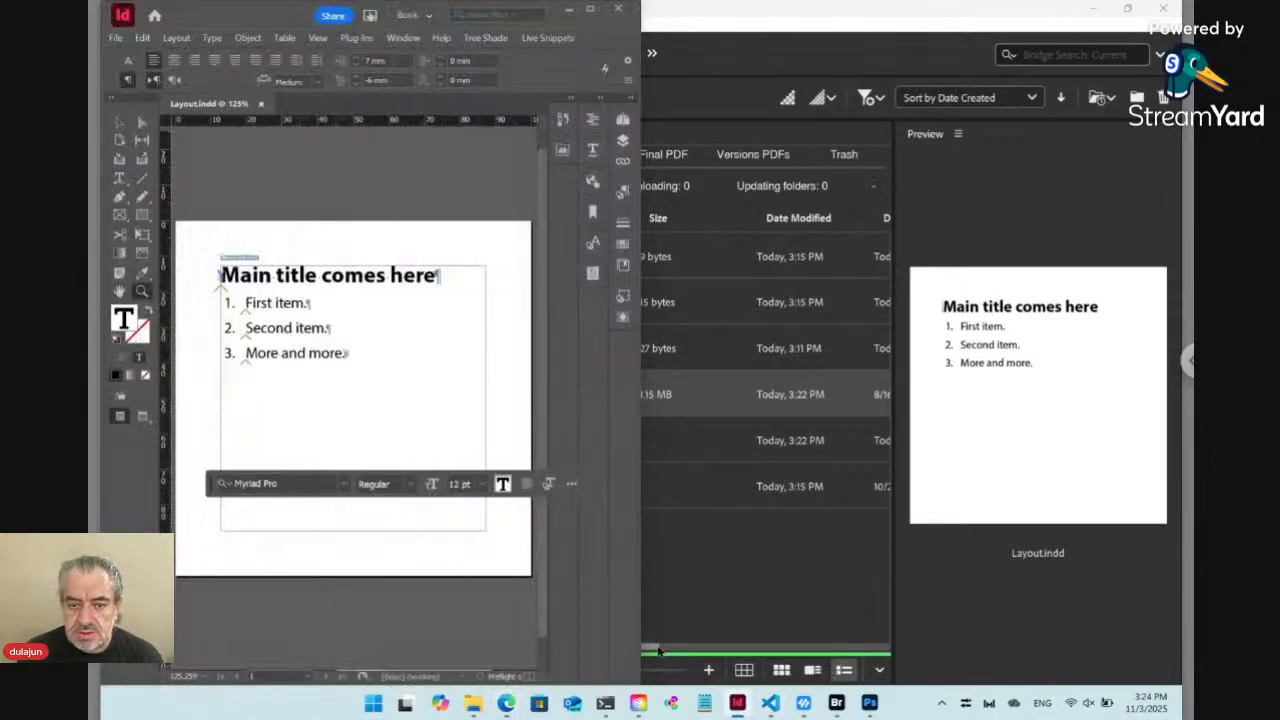
left_click(486, 38)
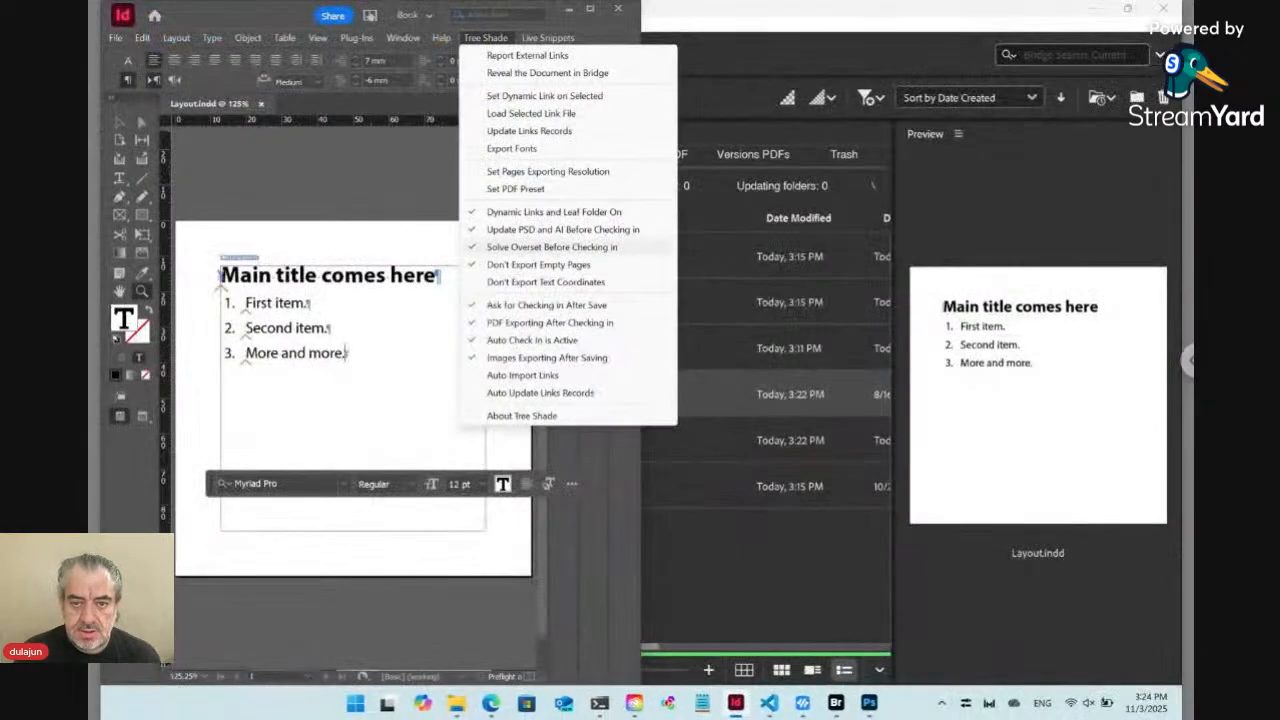
left_click(490, 40)
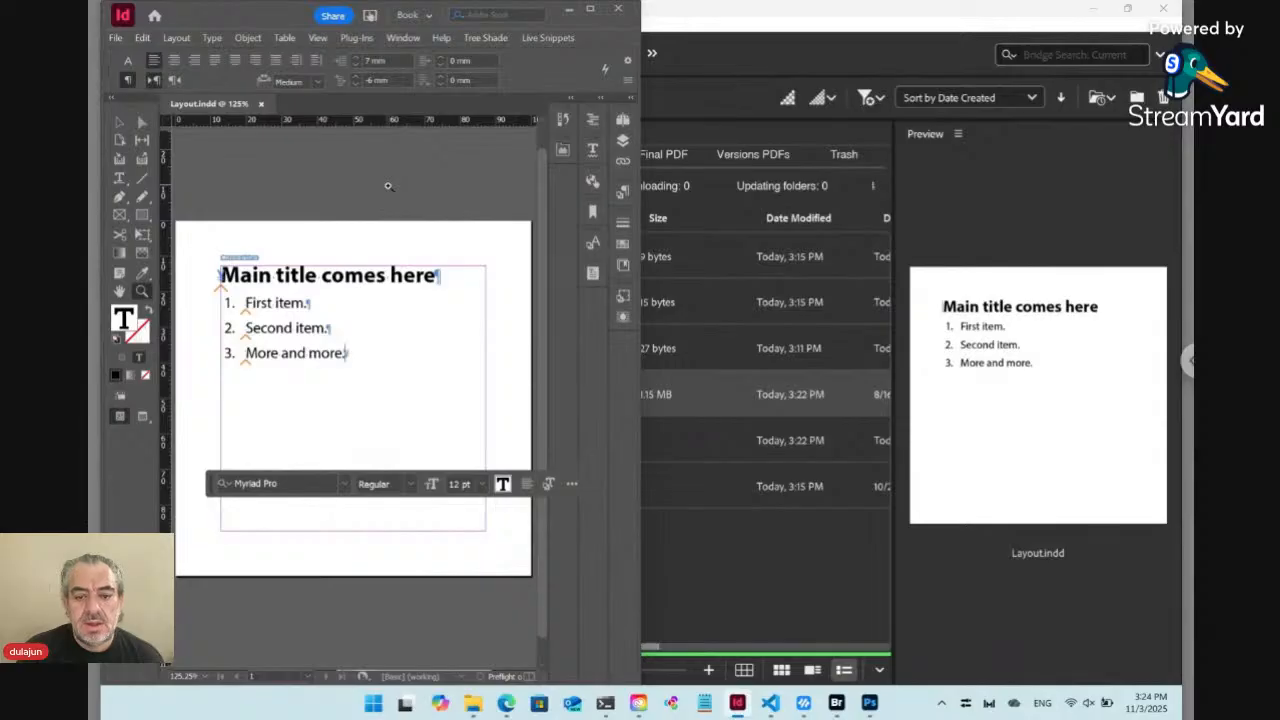
Place the text cursor in the main title and display its character formatting
mouse_move(507, 705)
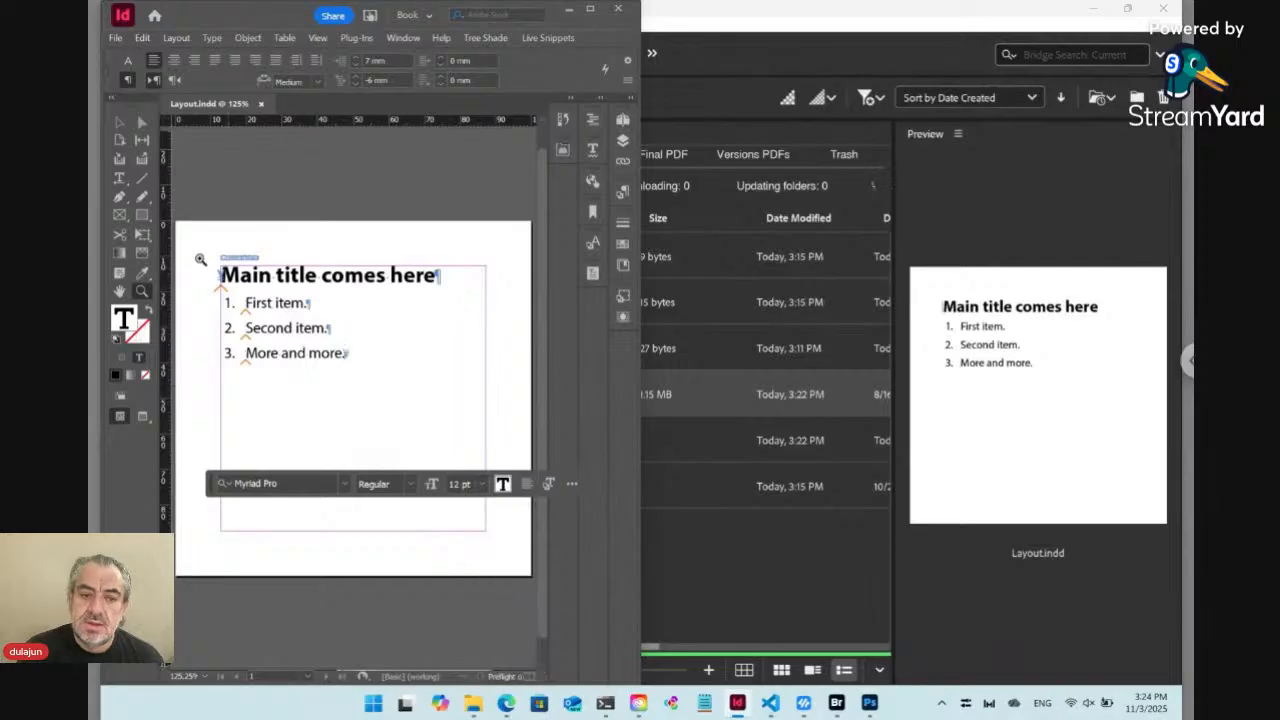
left_click(119, 178)
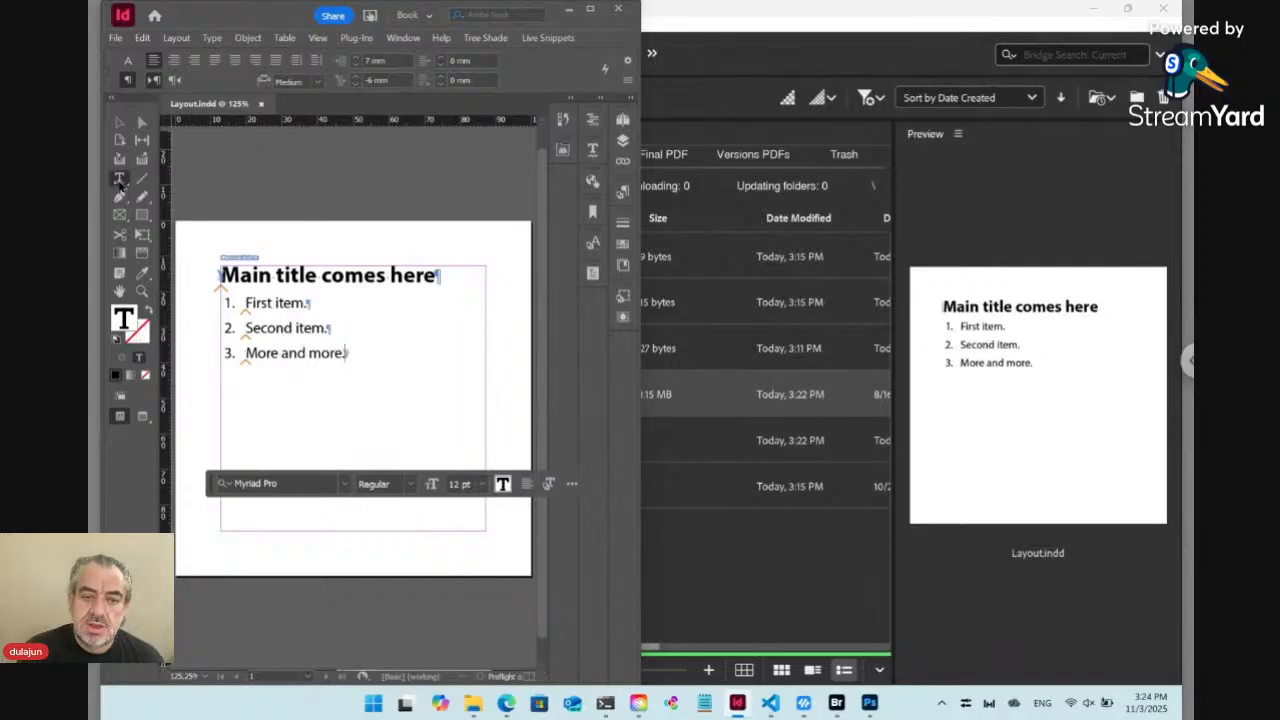
left_click(300, 275)
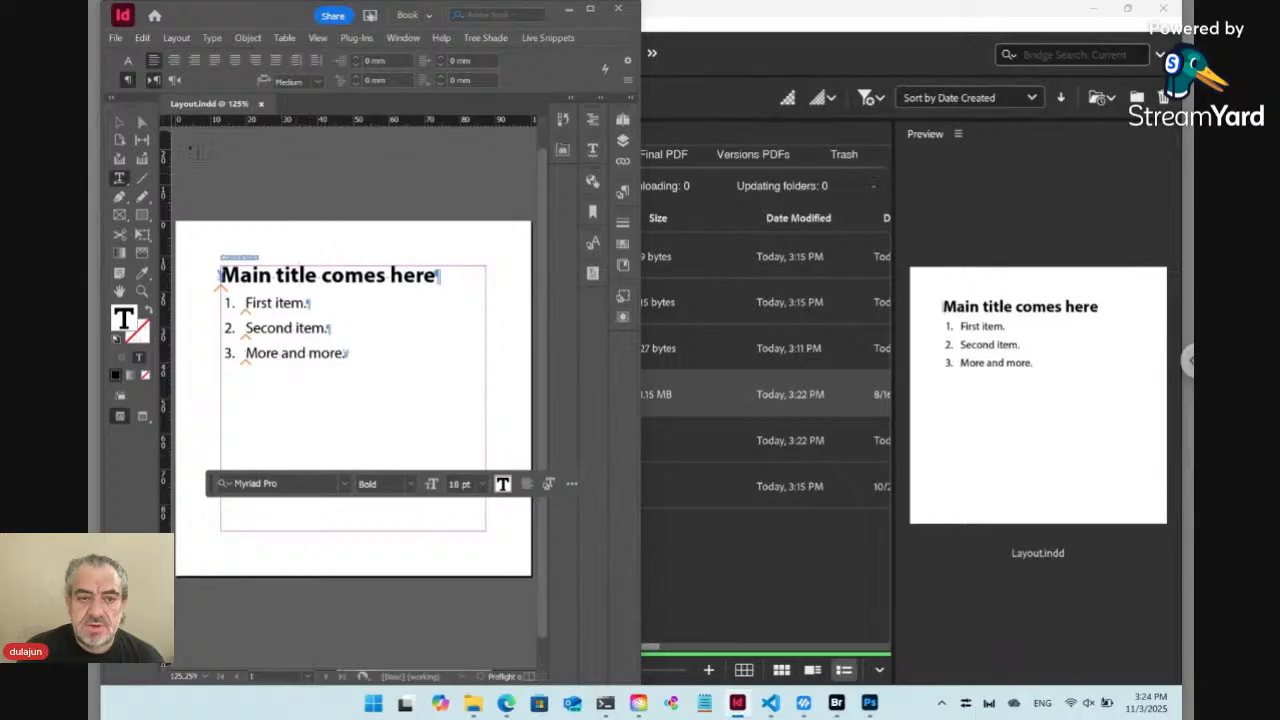
left_click(127, 63)
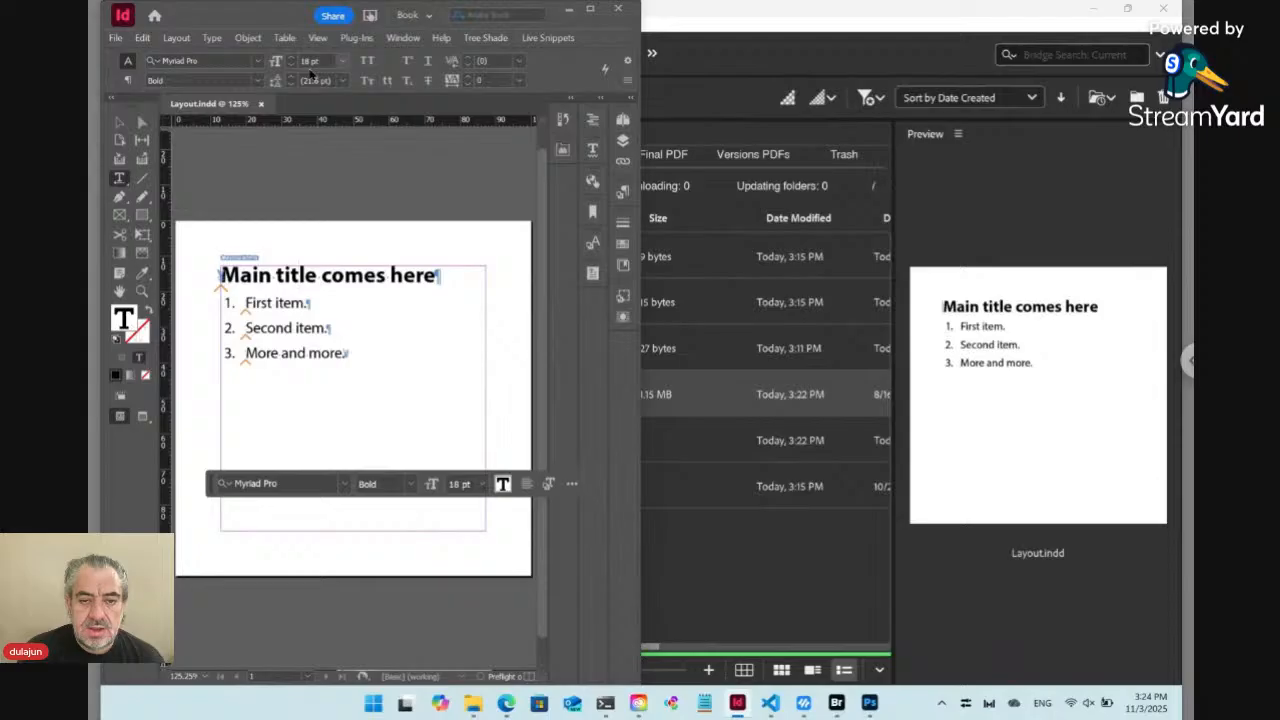
Place the text cursor in the first list item and arrange the InDesign window beside the Edge template page
left_click(287, 302)
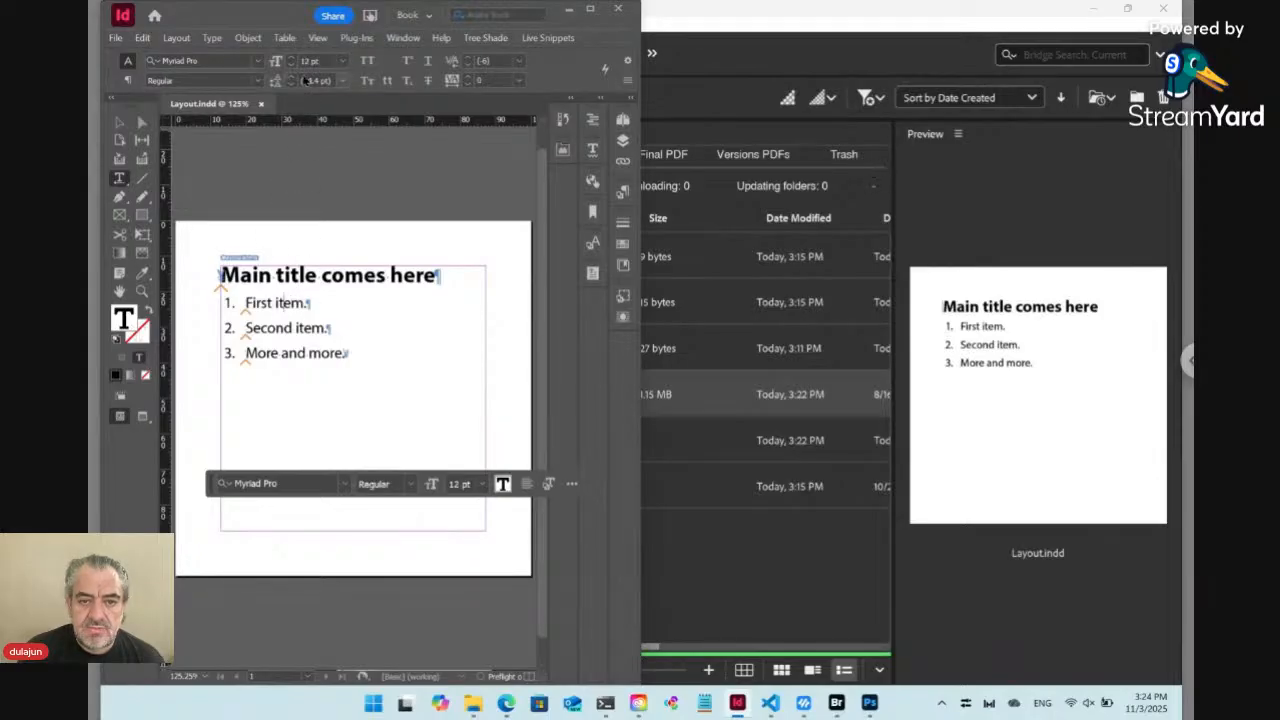
left_click(507, 706)
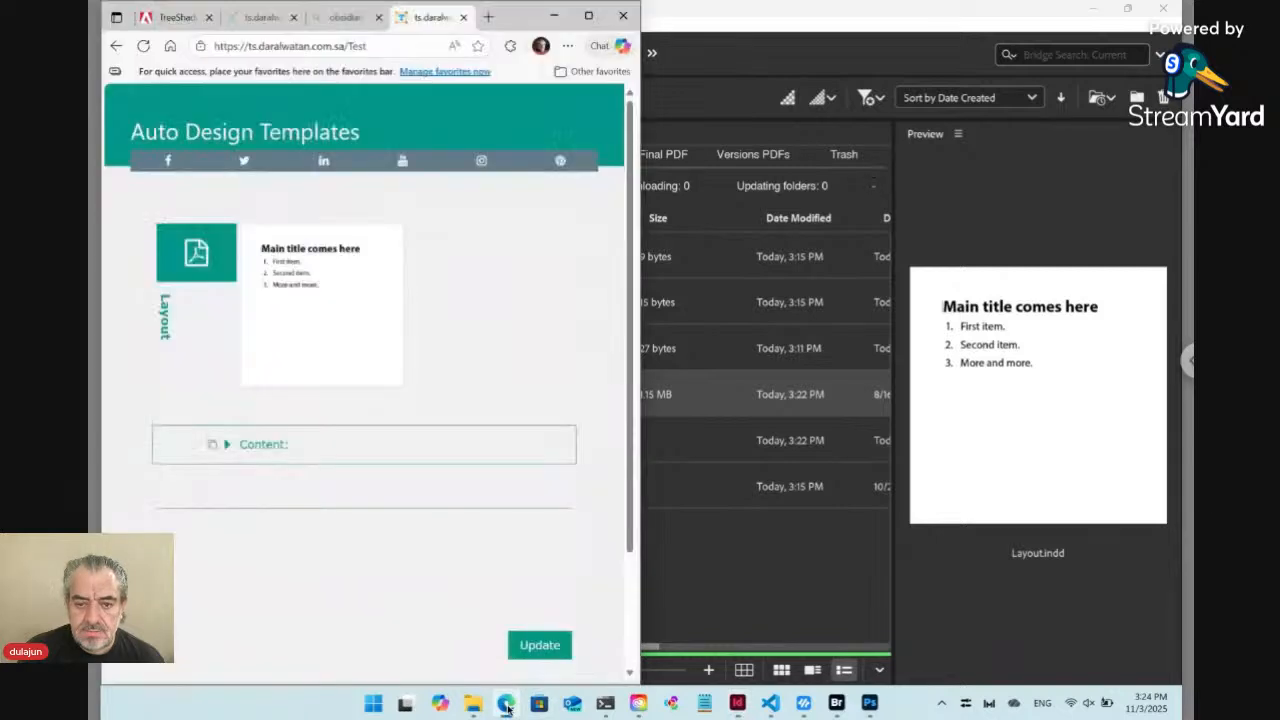
left_click(736, 703)
left_click_drag(232, 20, 786, 43)
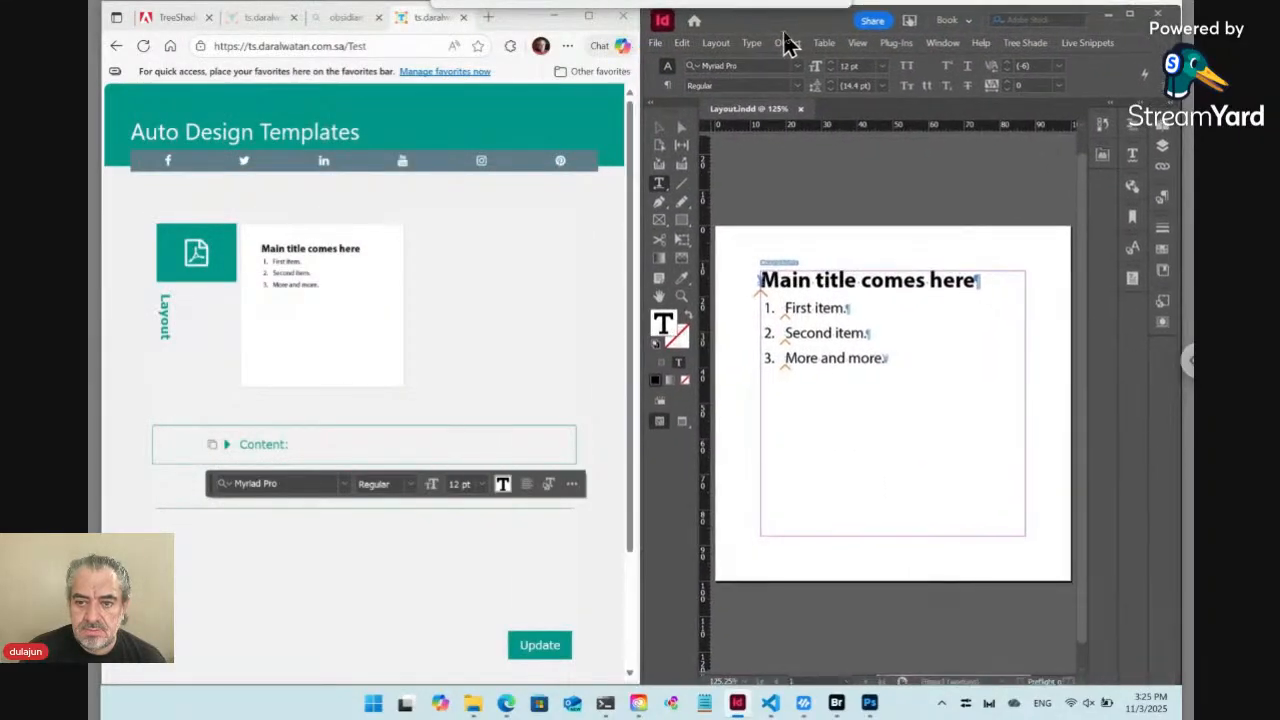
left_click(566, 283)
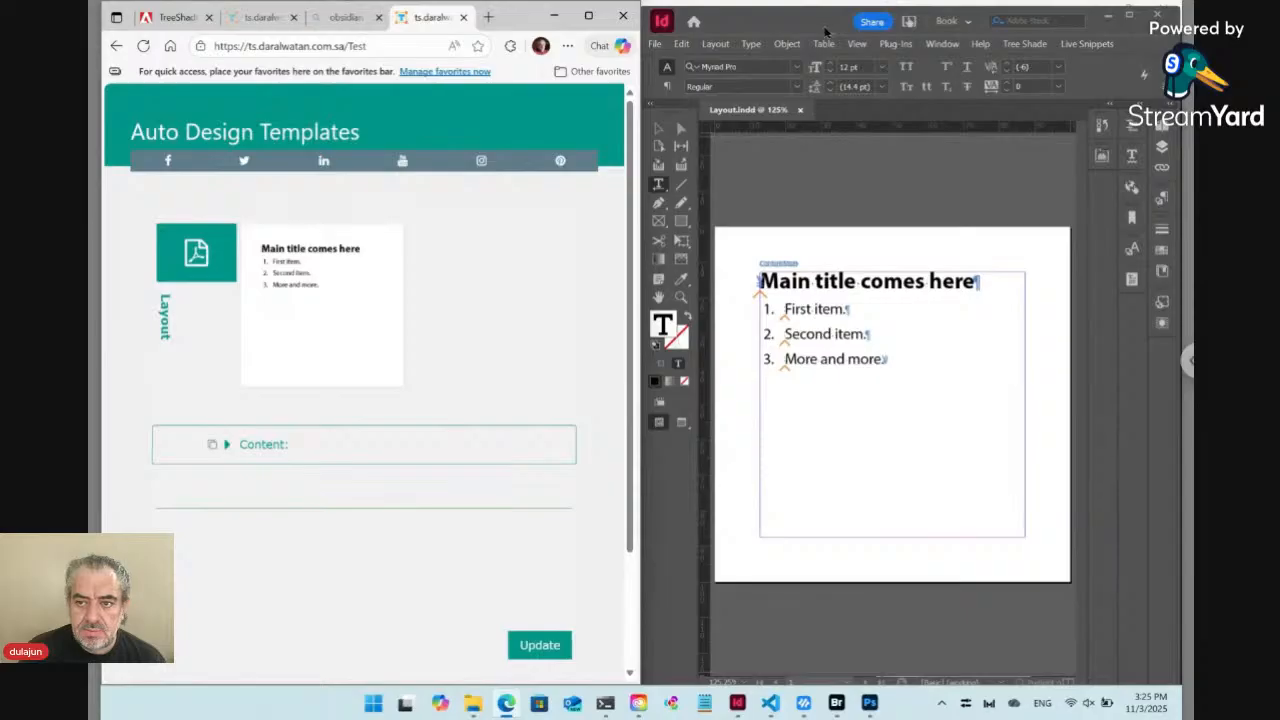
left_click_drag(825, 32, 795, 36)
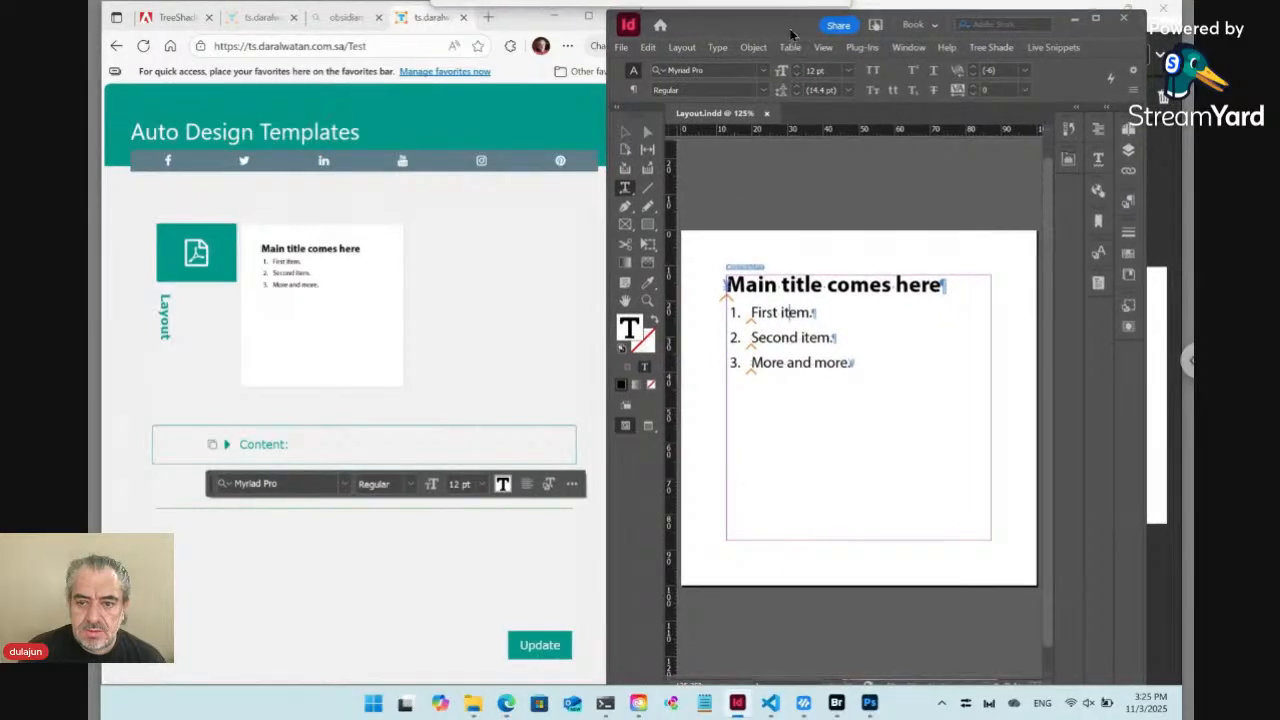
left_click(567, 229)
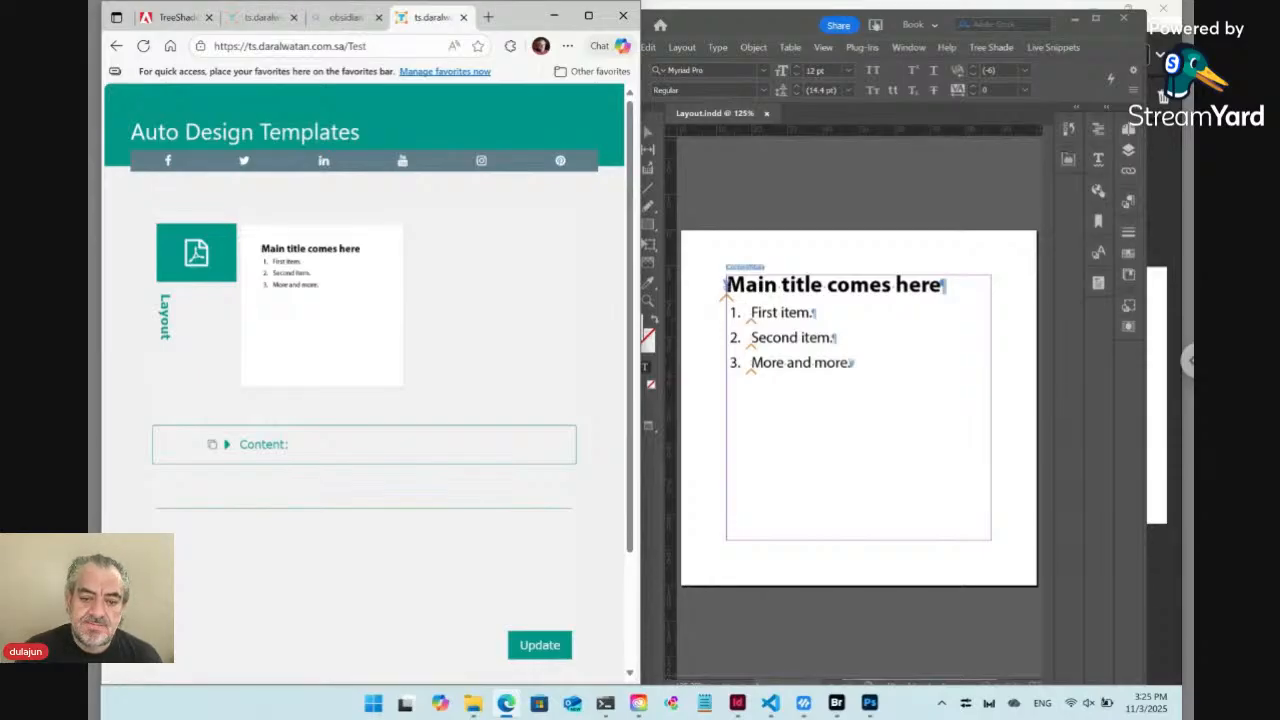
Expand the template's Content section and paste the copied Markdown title with its three-item numbered list
left_click(228, 446)
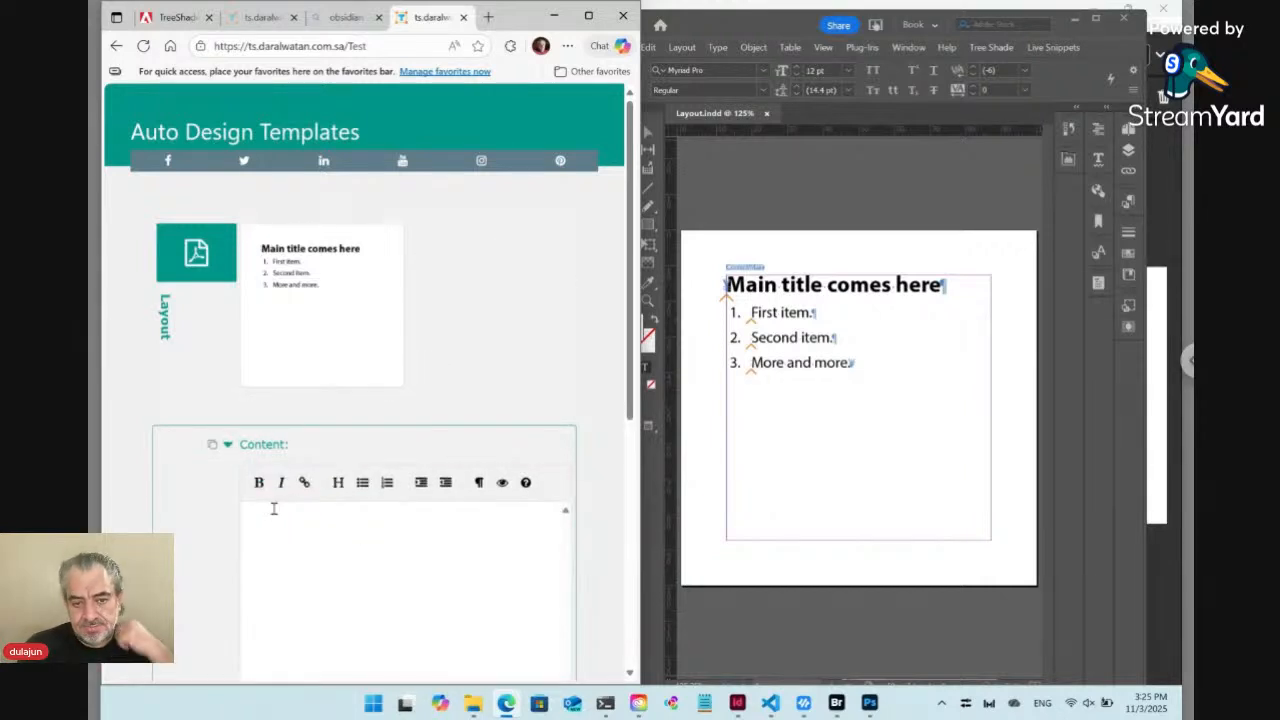
scroll(377, 535, "down", 1)
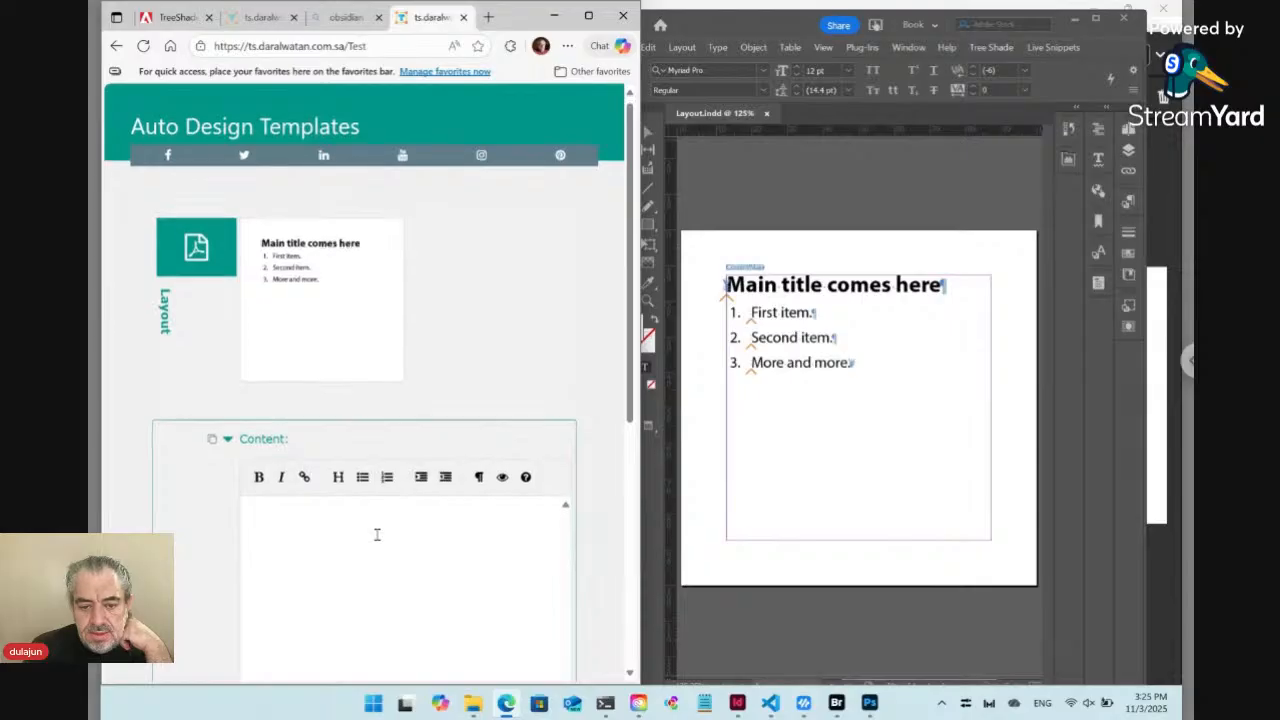
scroll(377, 535, "down", 3)
left_click(357, 403)
type("# Main title comes here 1. First item. 2. Second item. 3. More and more.")
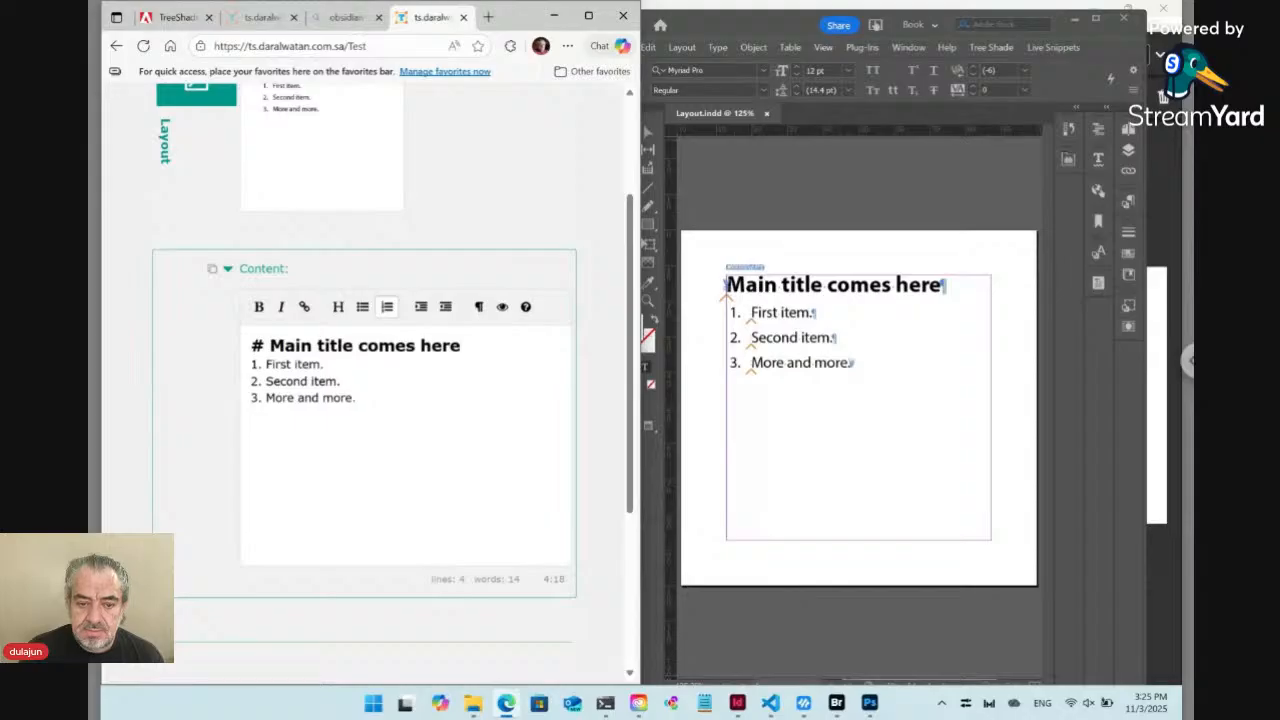
Paste a second copy of the title and numbered list below the first, separated by a blank line
key("Return")
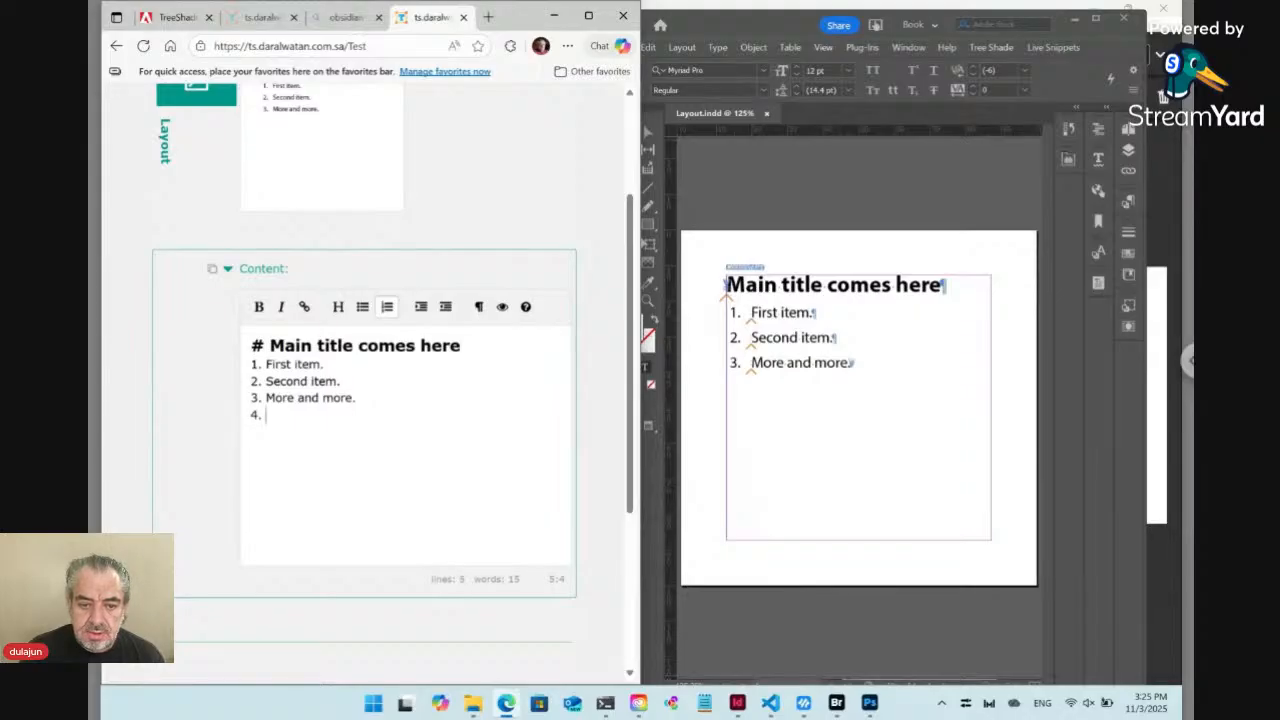
key("BackSpace")
key("BackSpace")
key("BackSpace")
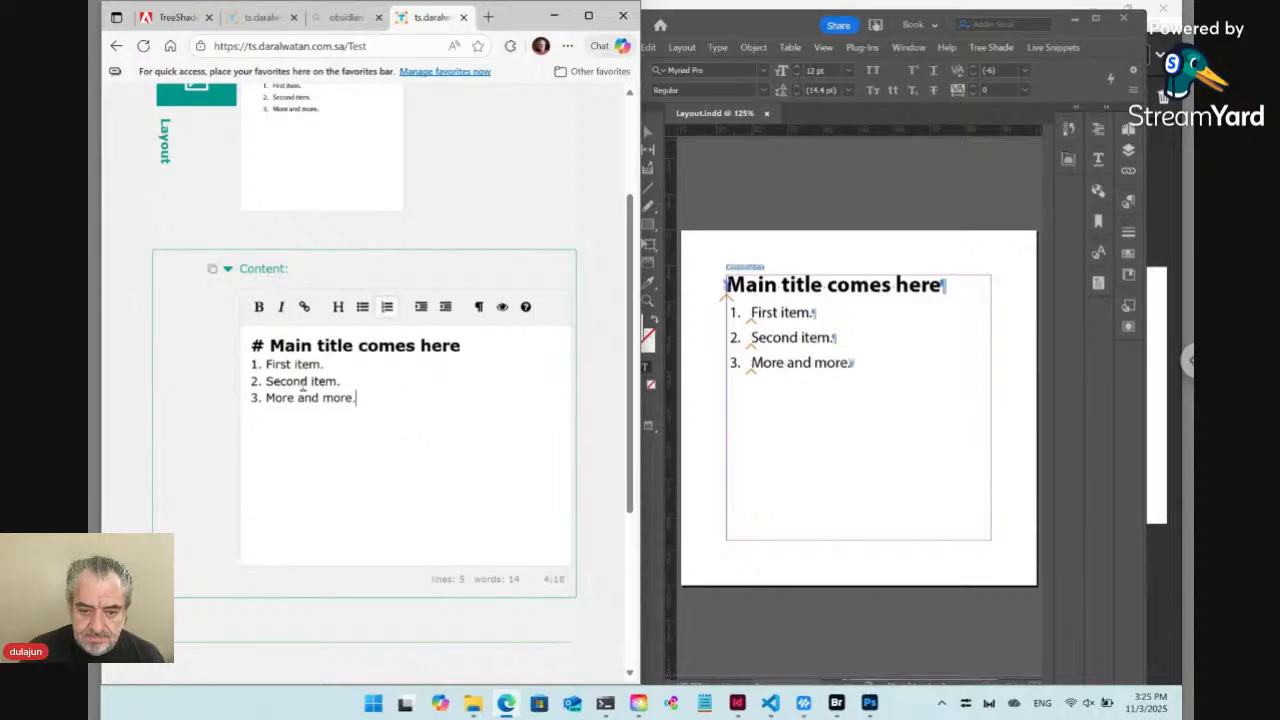
left_click_drag(300, 415, 179, 333)
key("ctrl+c")
left_click(376, 398)
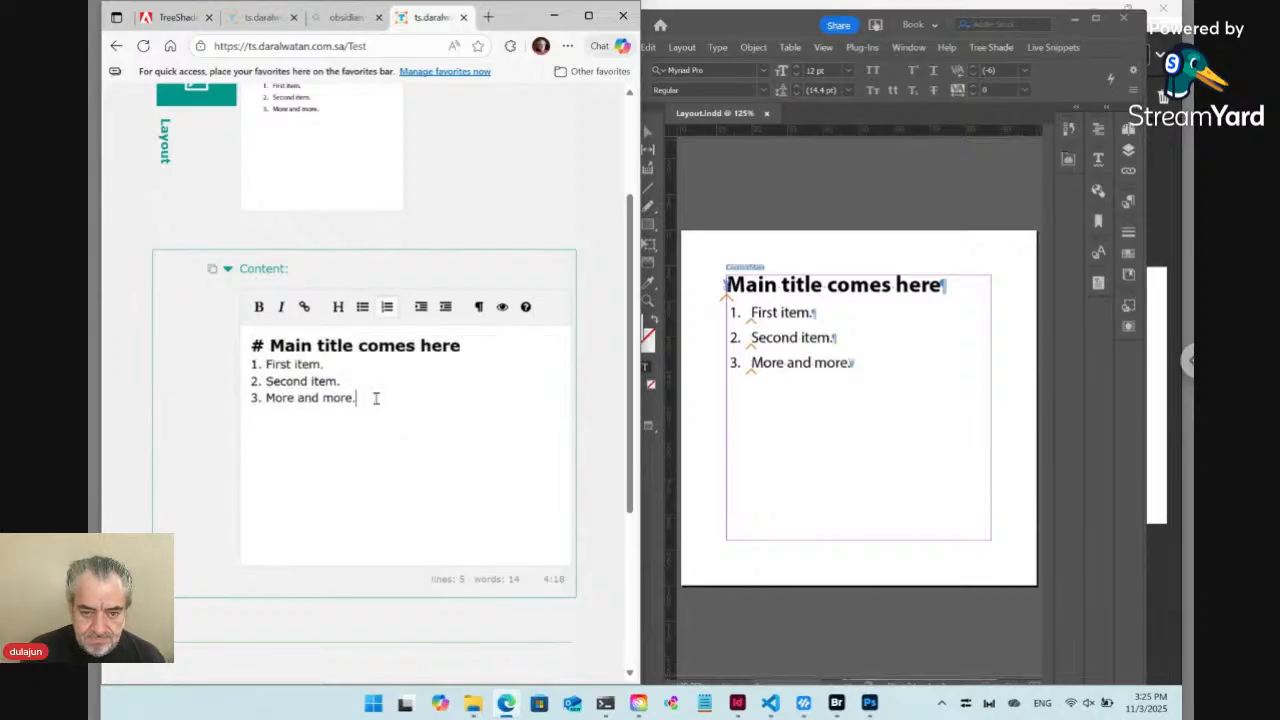
key("Return")
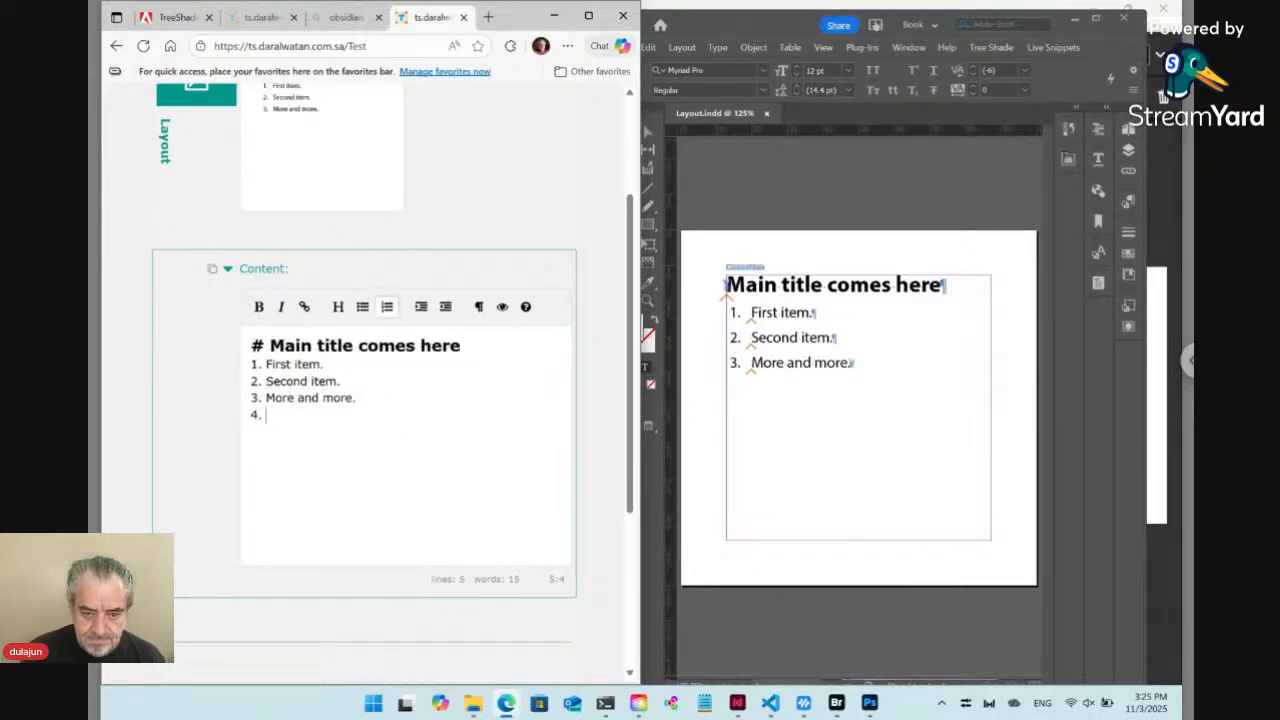
key("BackSpace")
key("BackSpace")
key("BackSpace")
key("Return")
key("ctrl+v")
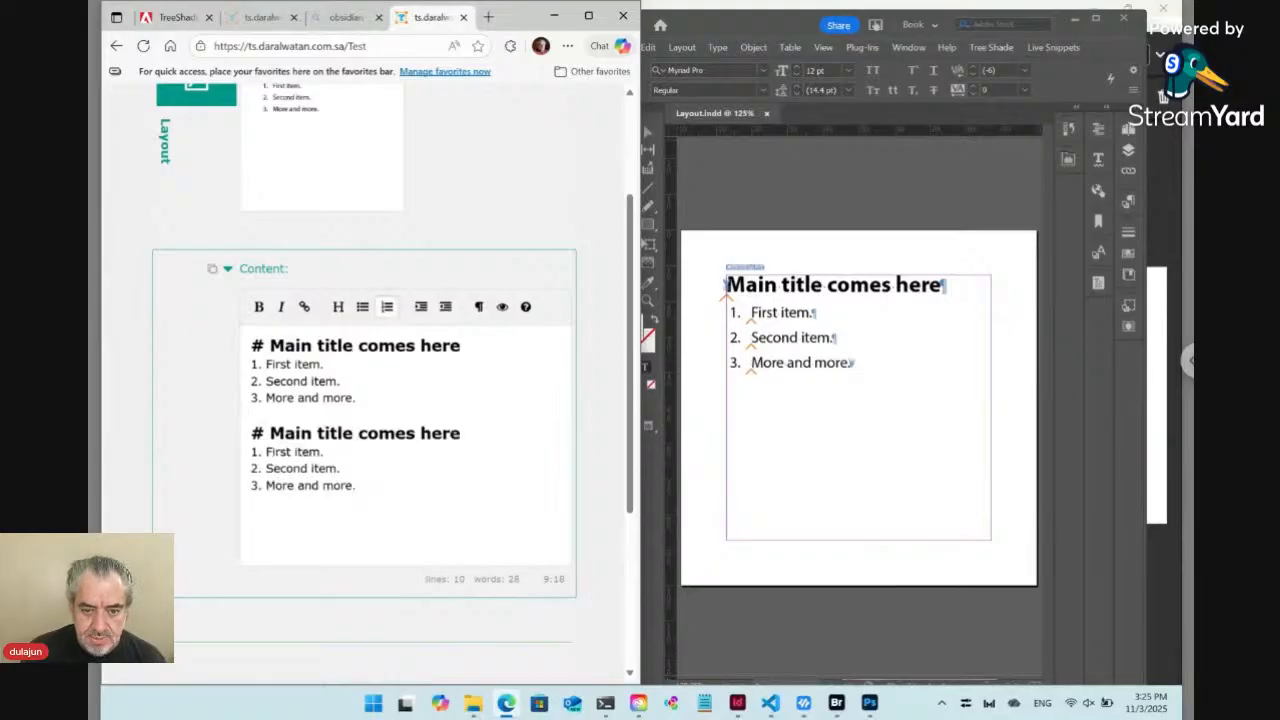
Insert a "---" separator between the first and second title-and-list blocks, with a blank line before it
key("Return")
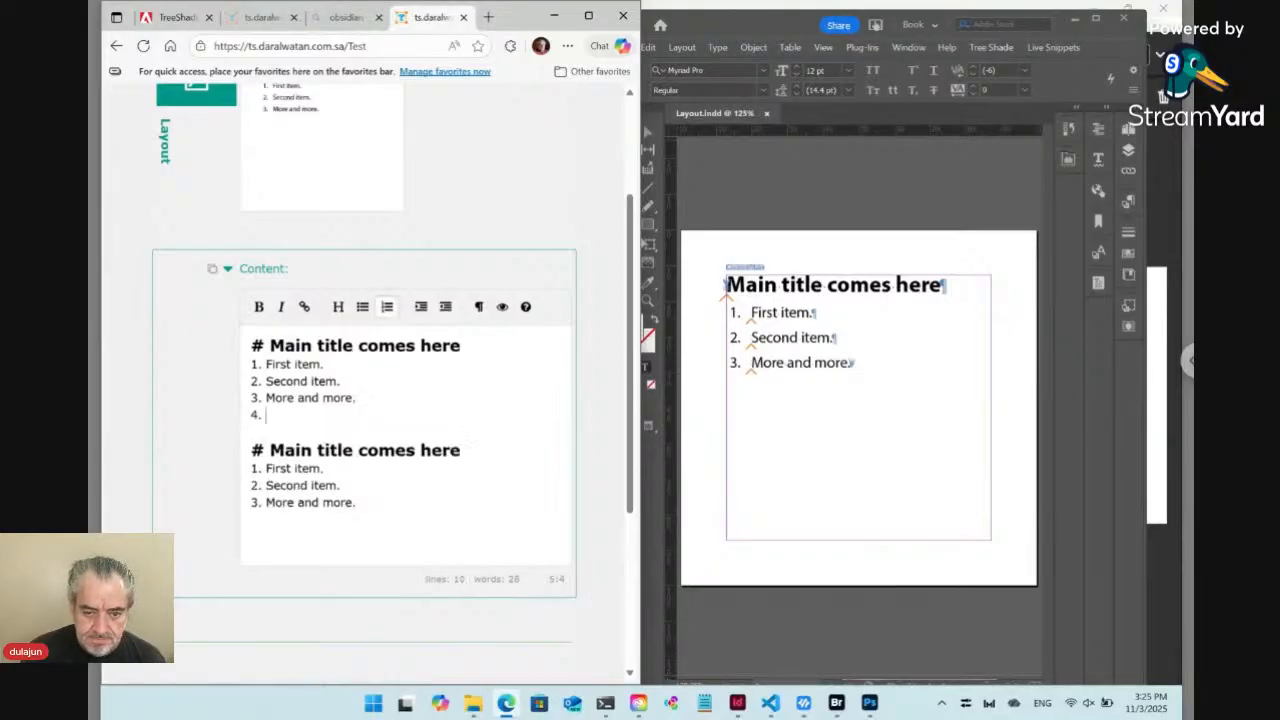
key("BackSpace")
key("BackSpace")
key("BackSpace")
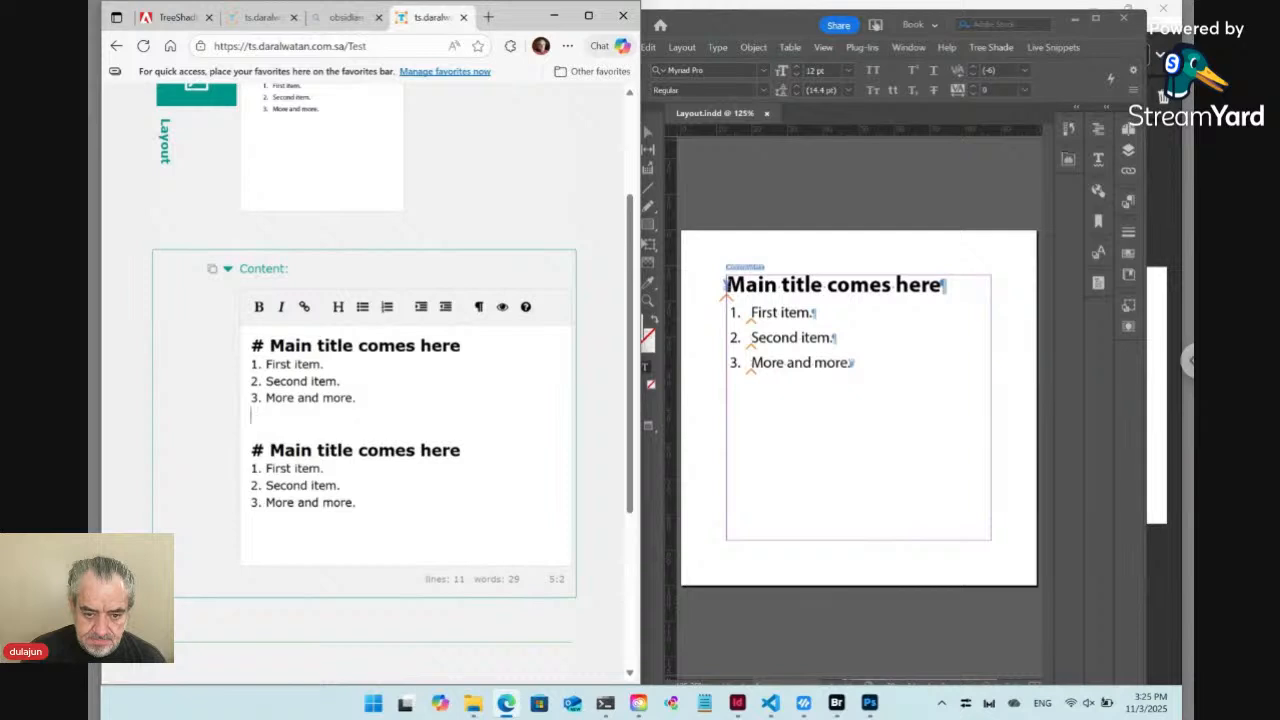
key("Return")
type("---")
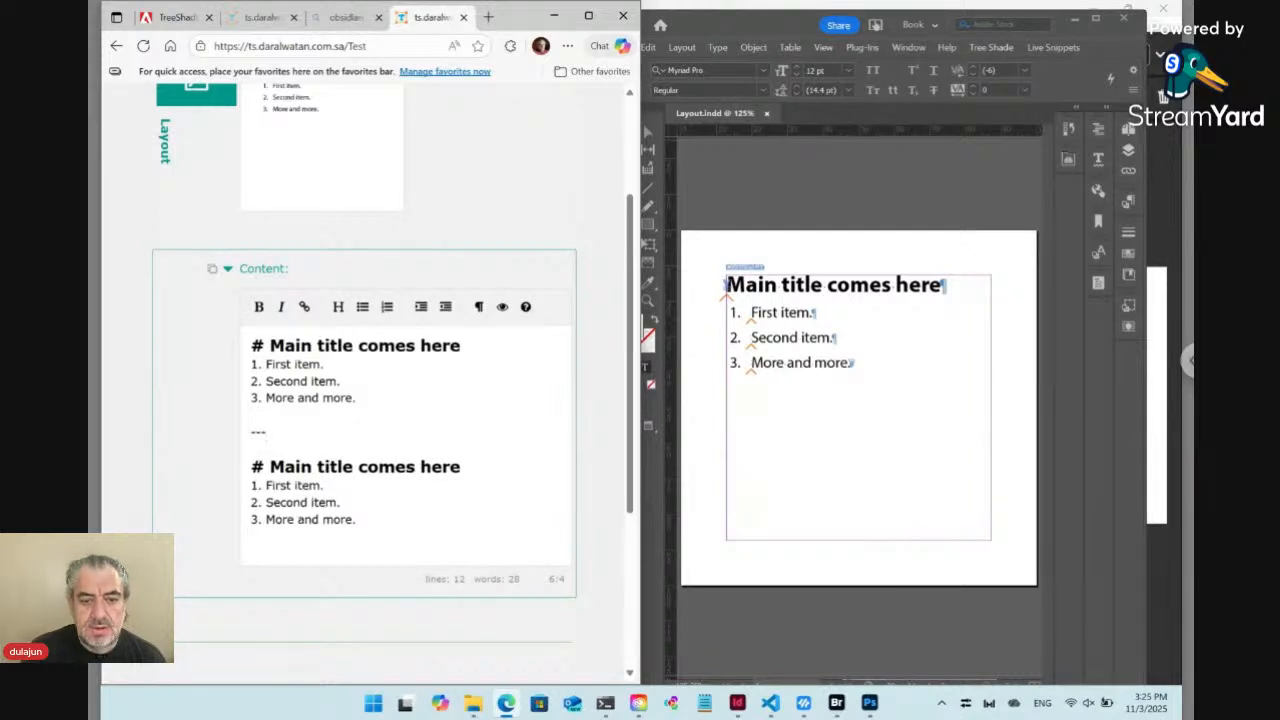
Add a "---" separator below the second block and paste a third copy of the title and list
left_click(371, 521)
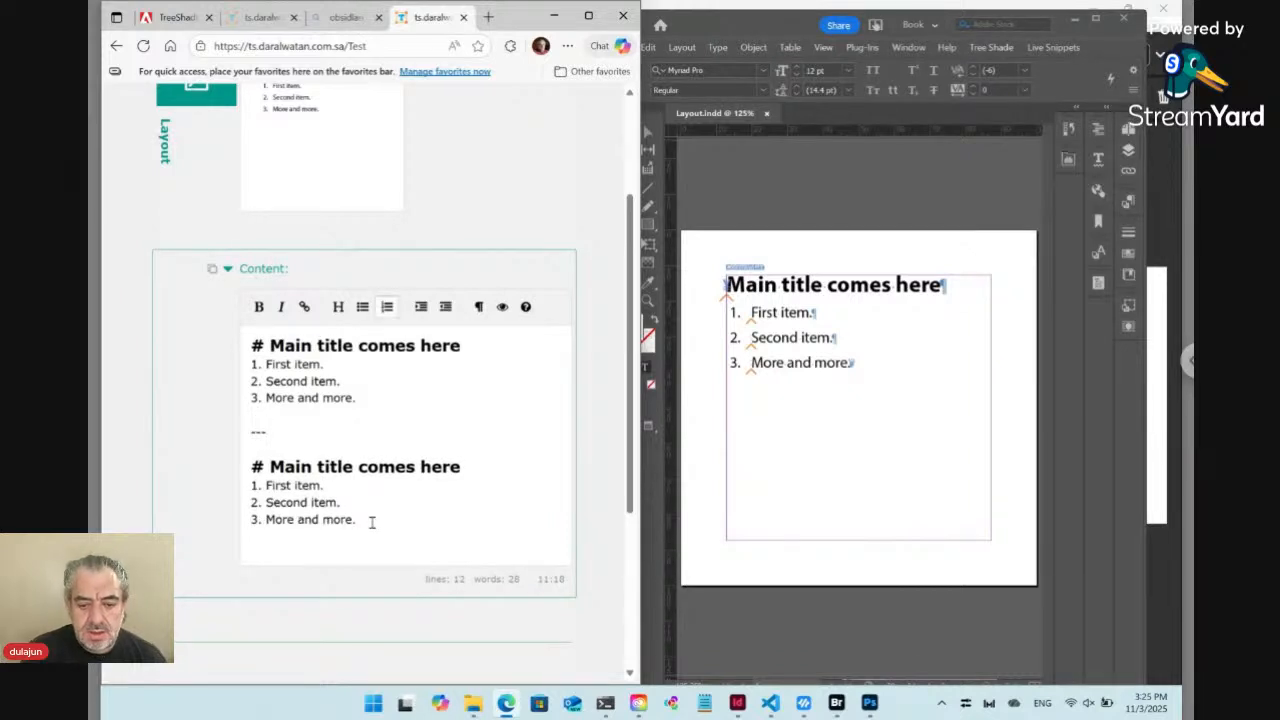
key("Return")
key("BackSpace")
key("BackSpace")
key("BackSpace")
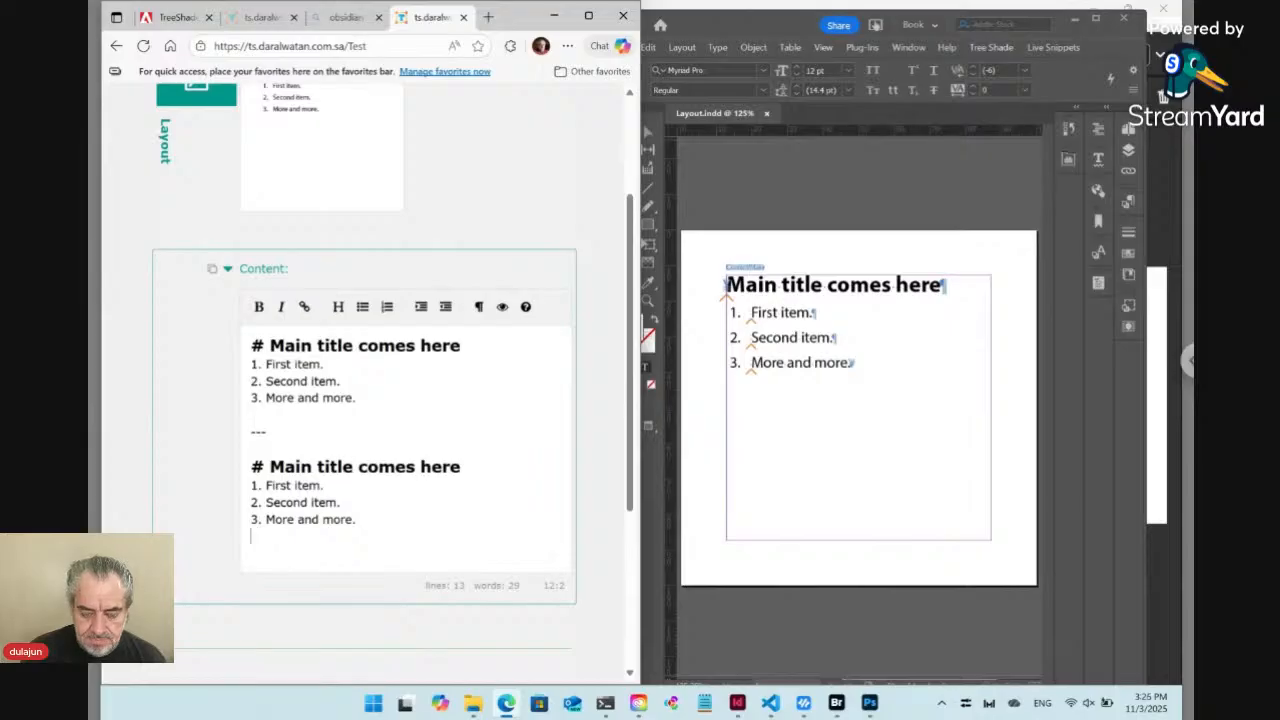
type("---")
key("Return")
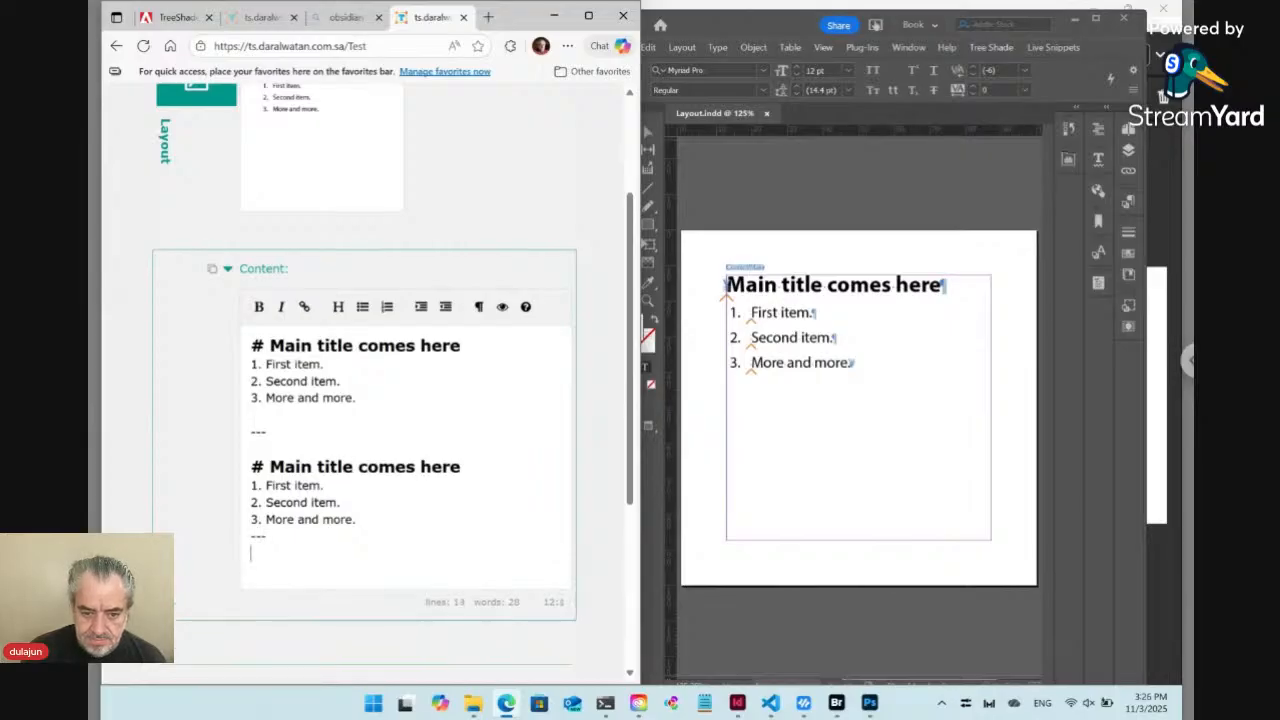
key("ctrl+v")
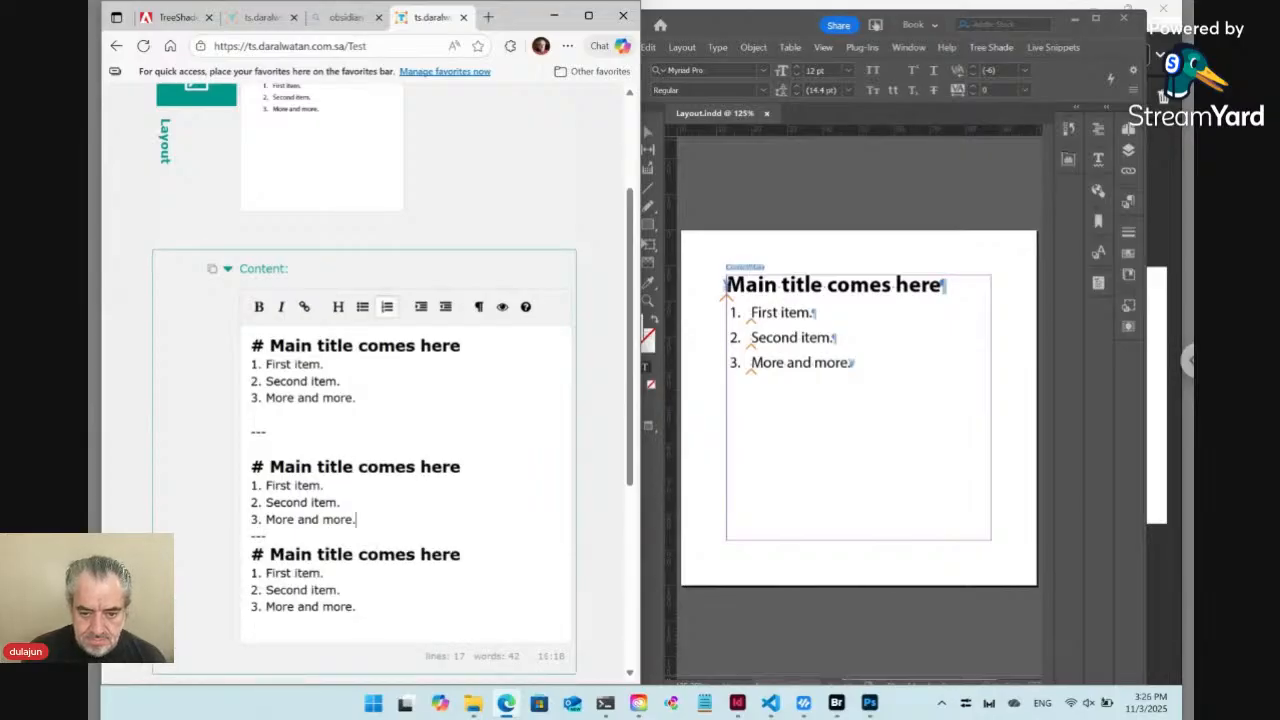
Insert blank lines before and after the second "---" separator
key("Return")
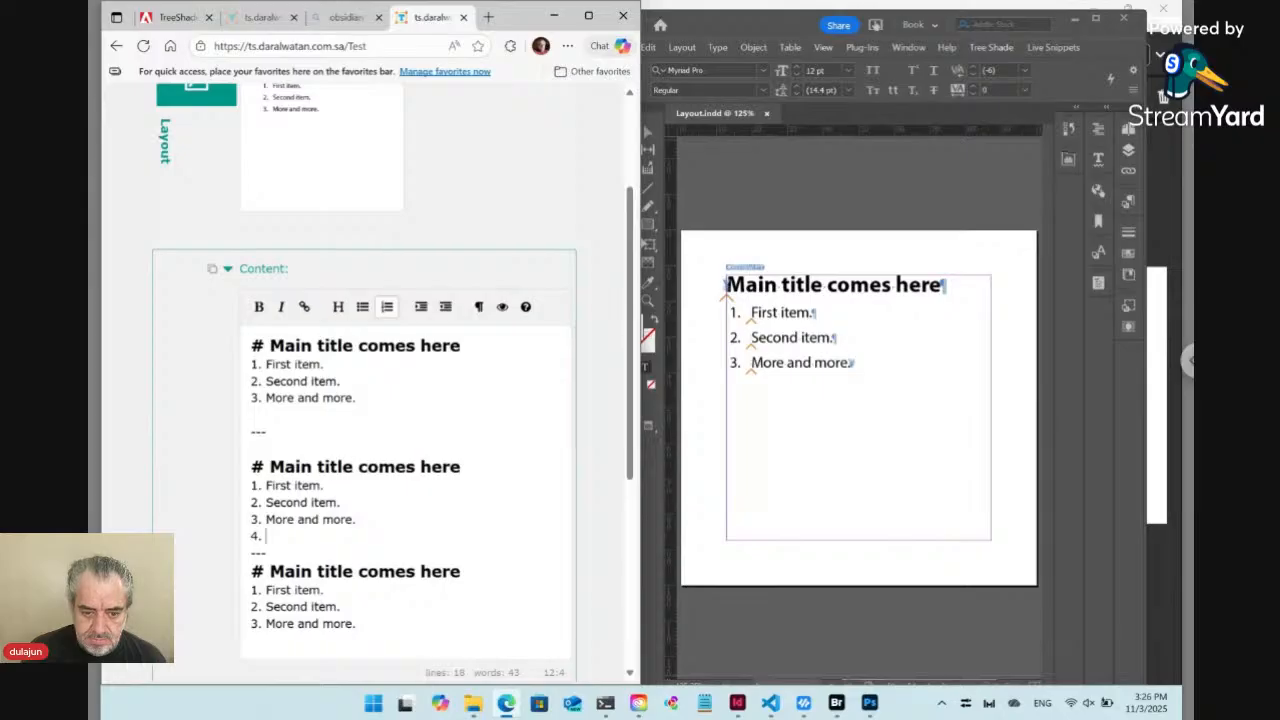
key("BackSpace")
key("BackSpace")
key("BackSpace")
key("Return")
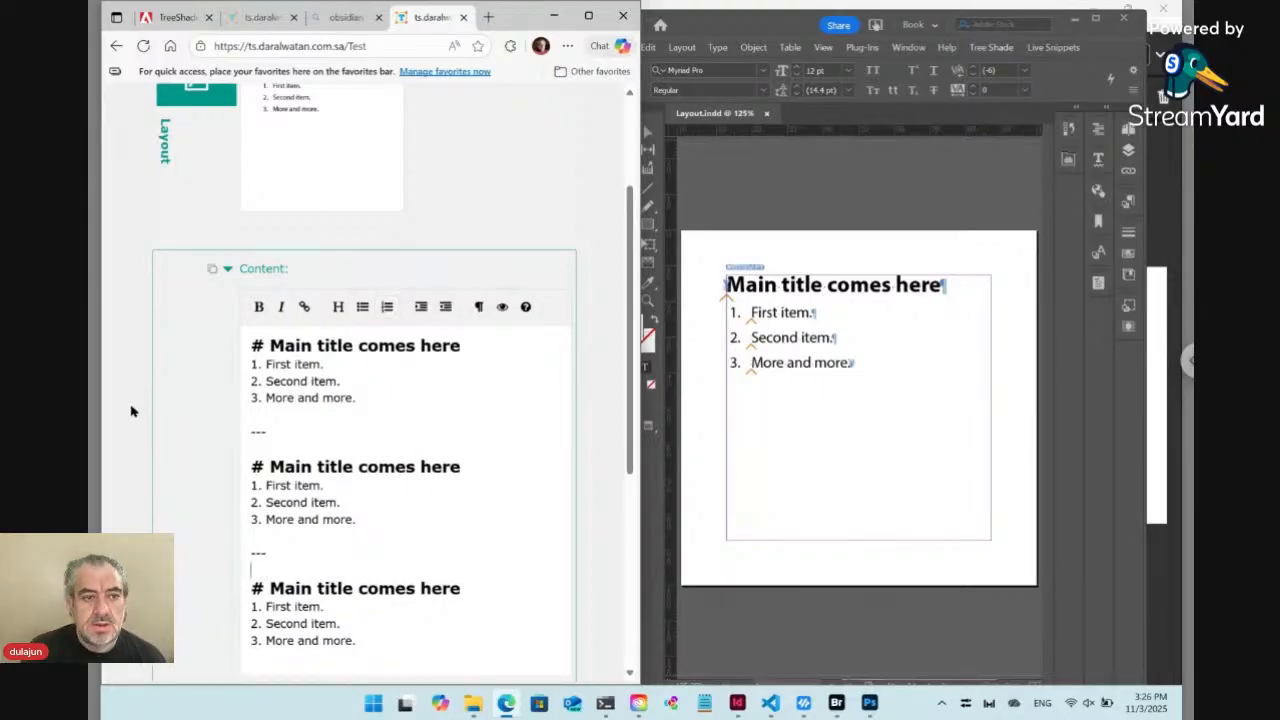
Submit the content update for the Test template and switch to InDesign to check Layout.indd
scroll(117, 380, "down", 3)
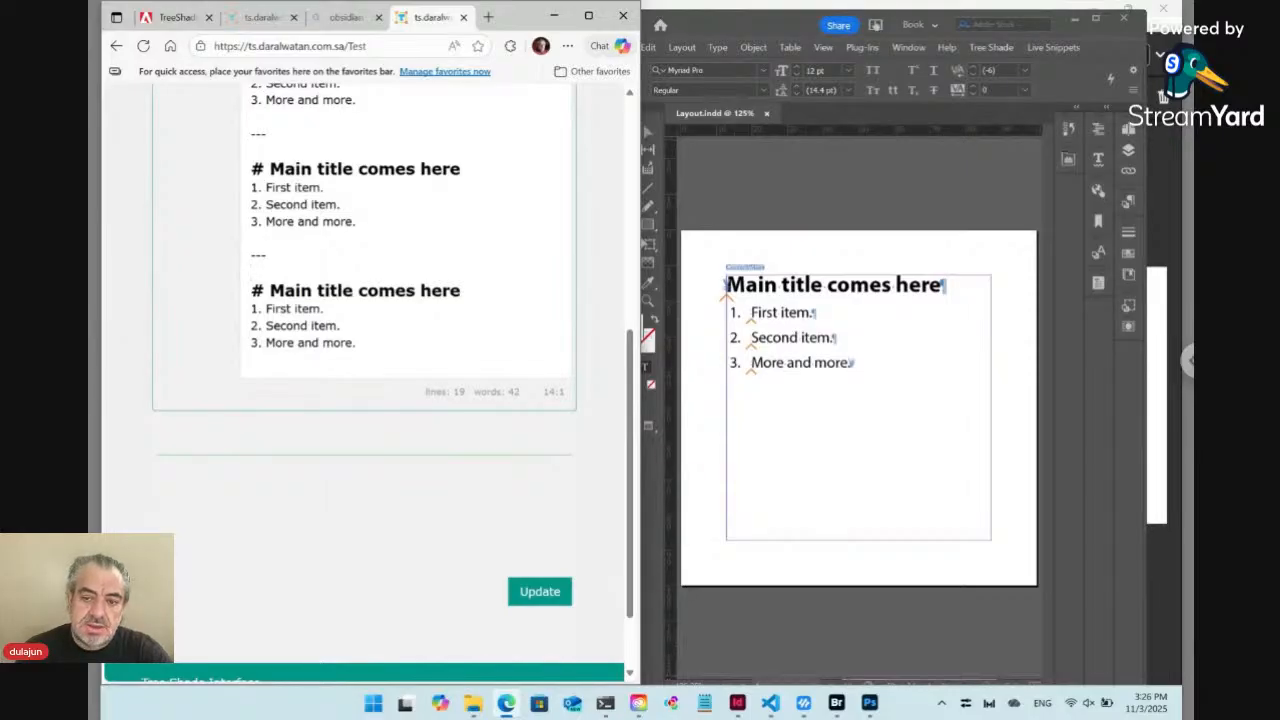
left_click(551, 597)
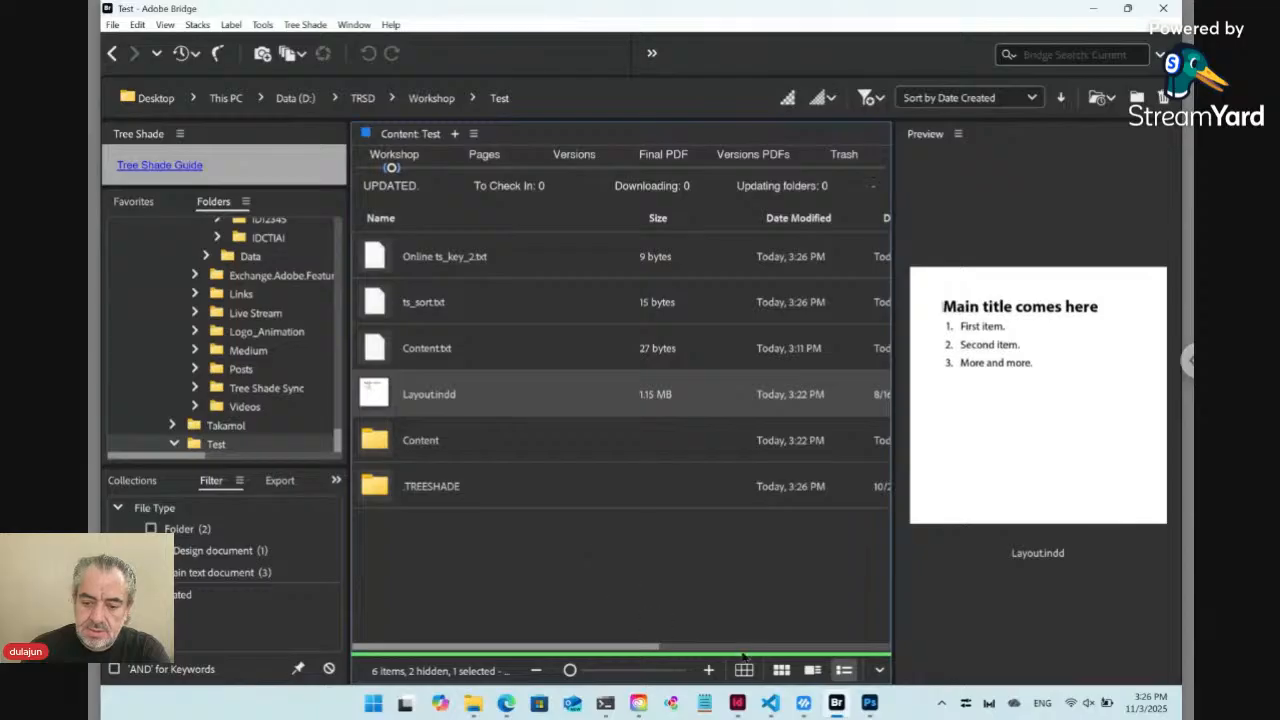
mouse_move(737, 703)
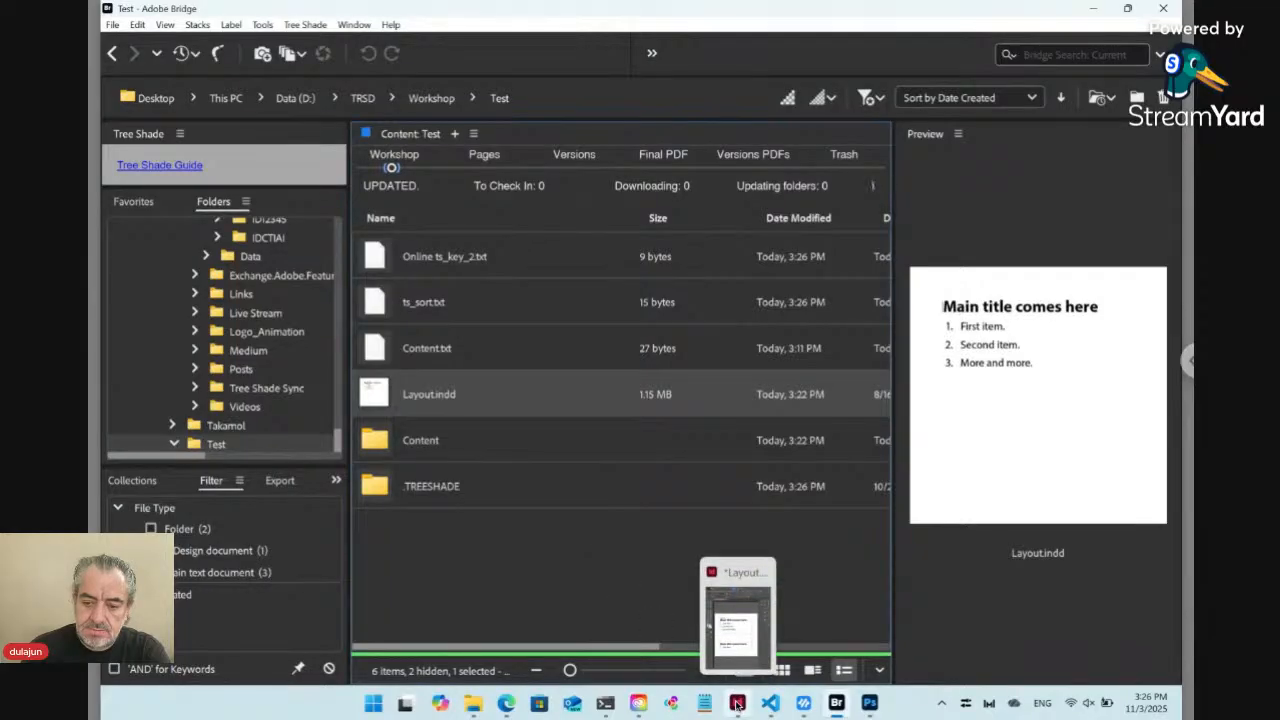
left_click(737, 703)
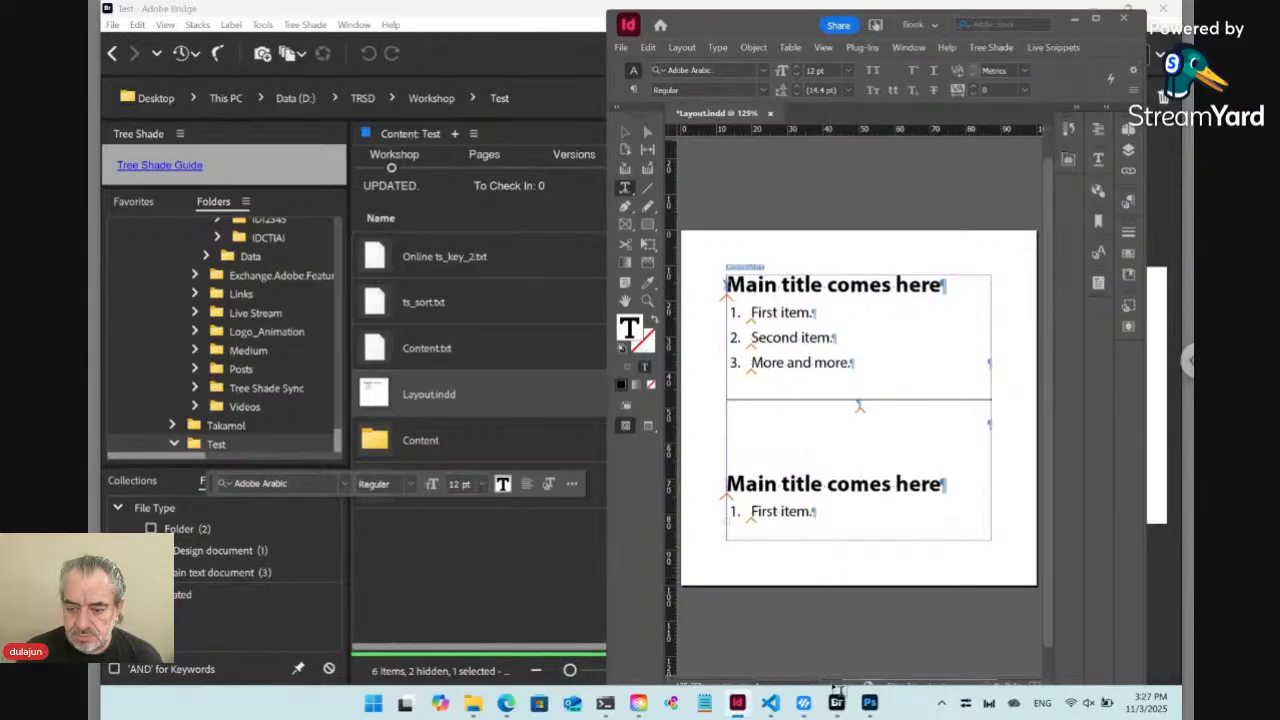
Check the production progress in Edge, and return to InDesign to display the Tree Shade options
mouse_move(836, 703)
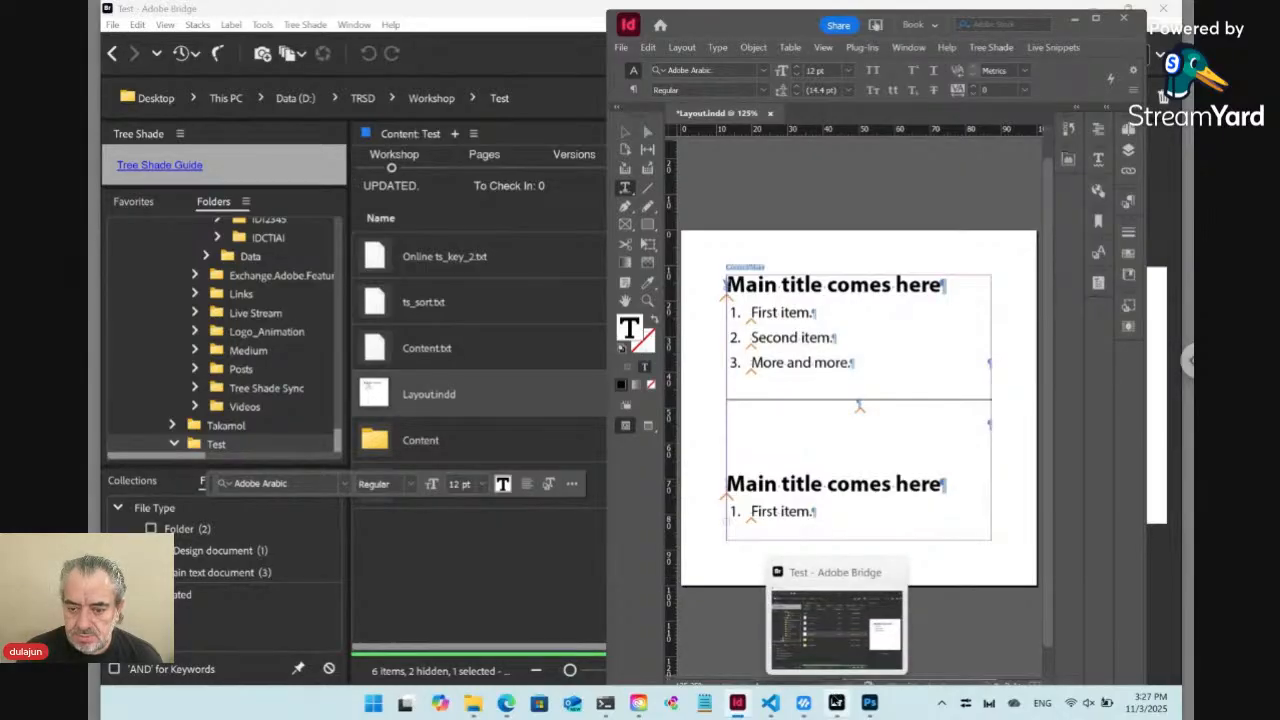
left_click(506, 703)
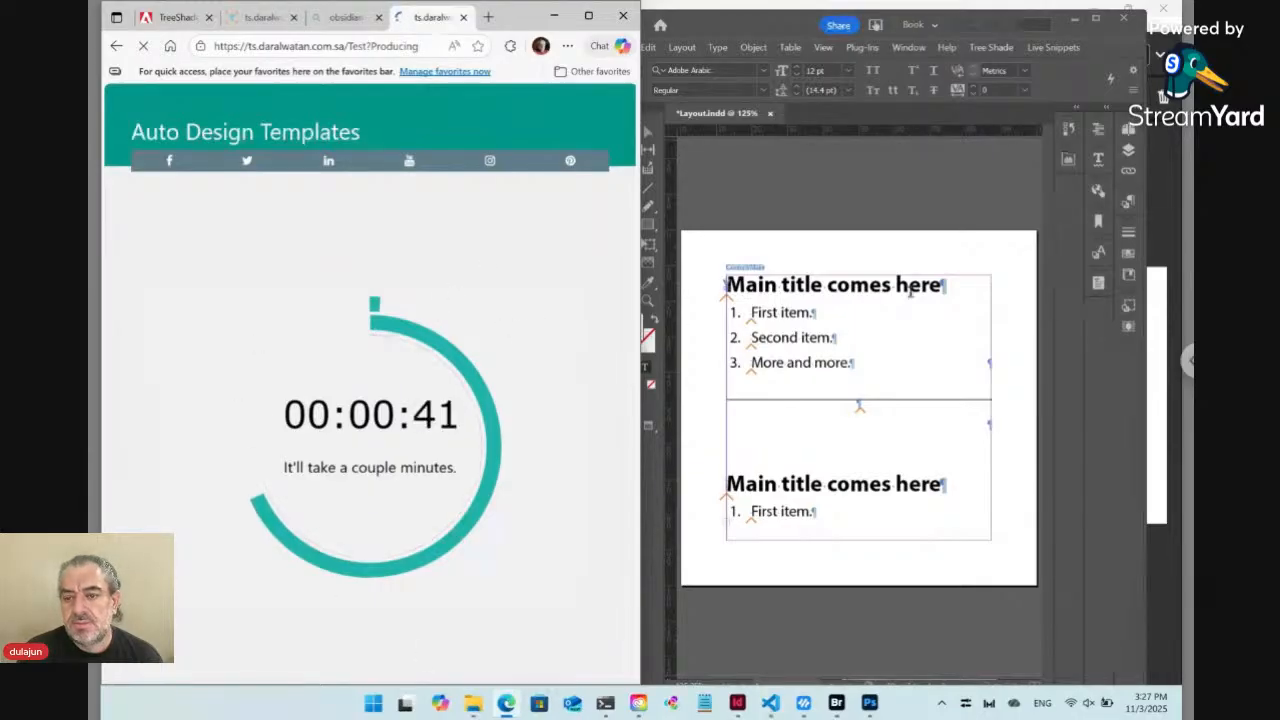
left_click(1127, 204)
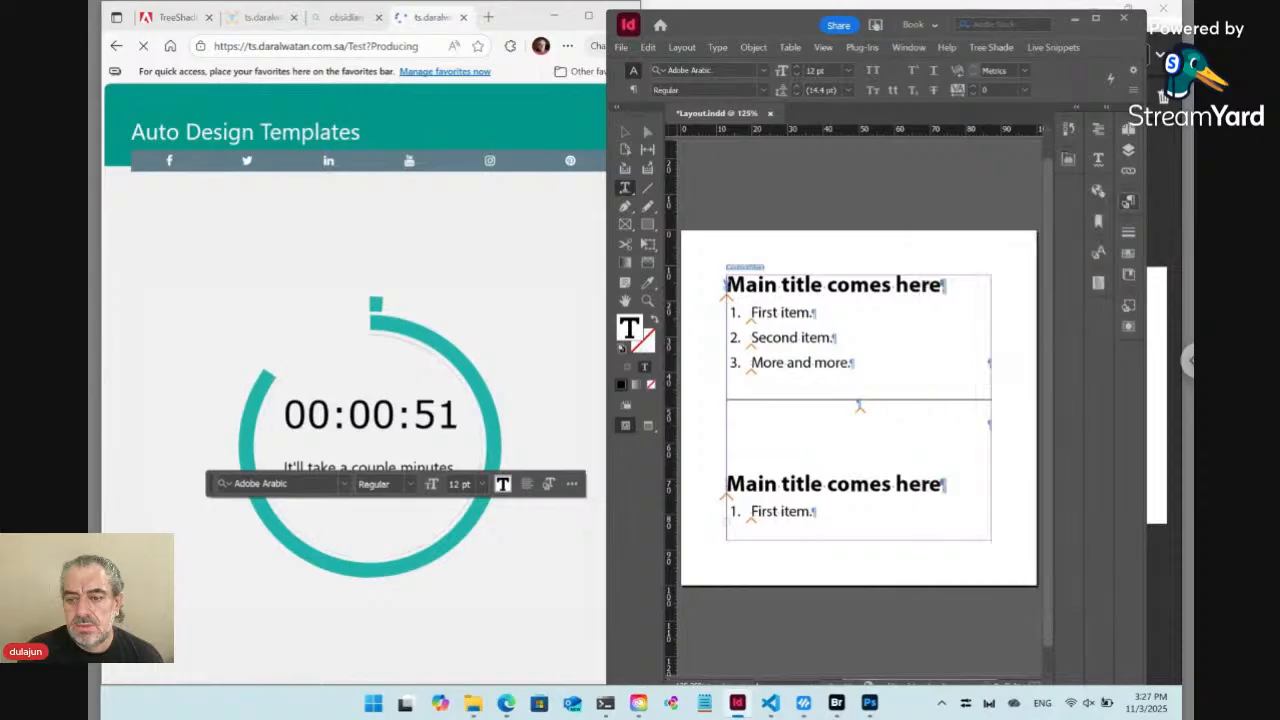
left_click(991, 48)
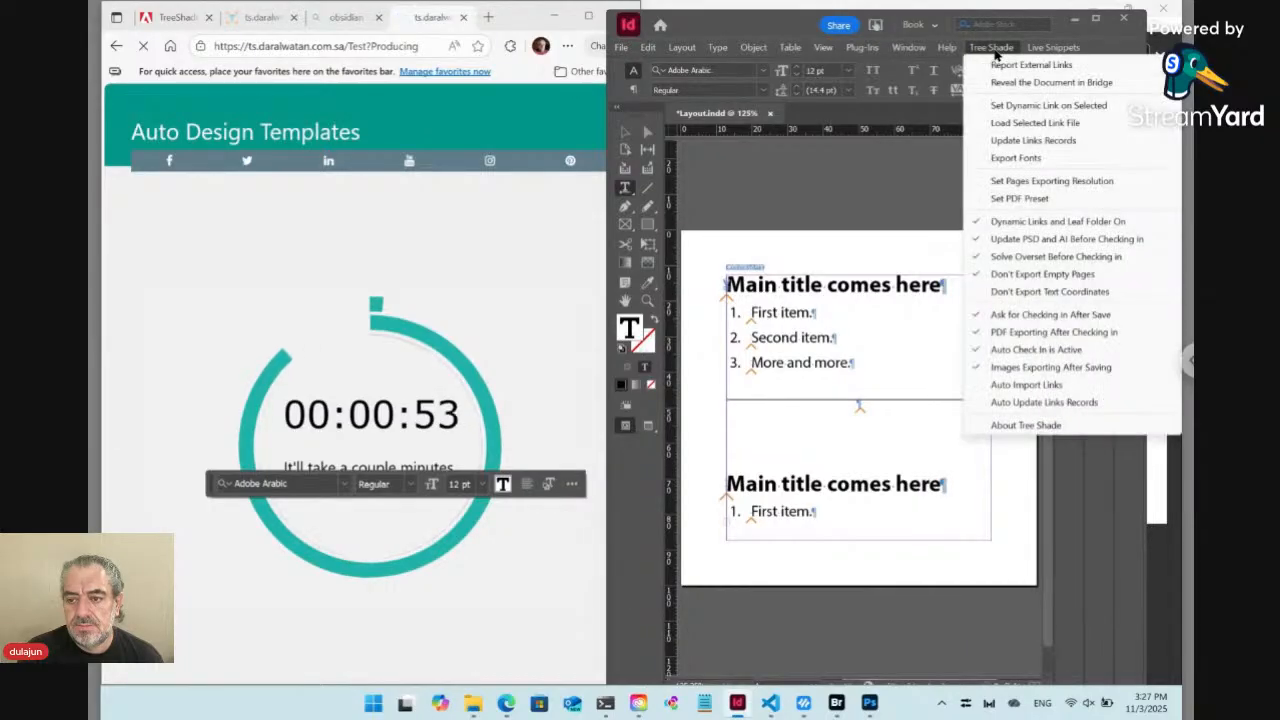
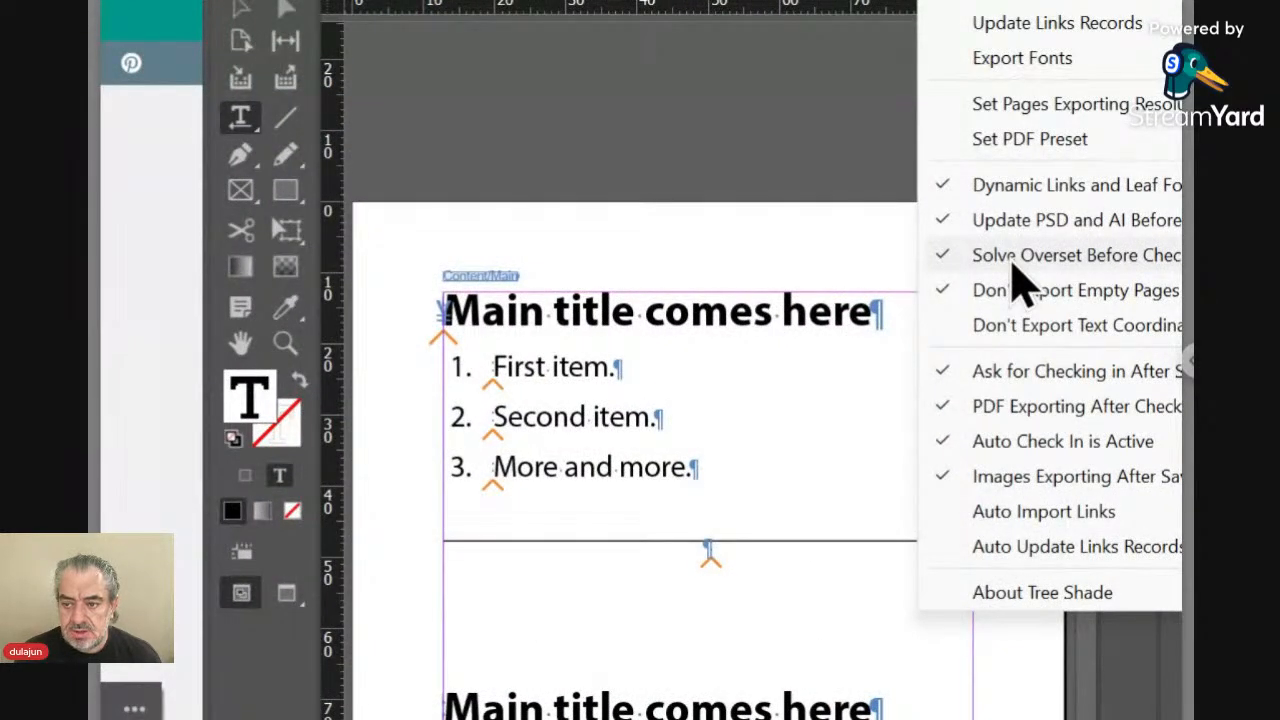
Turn Solve Overset Before Checking in off and back on, choosing to let Tree Shade fix overset by shrinking the text
left_click(1011, 258)
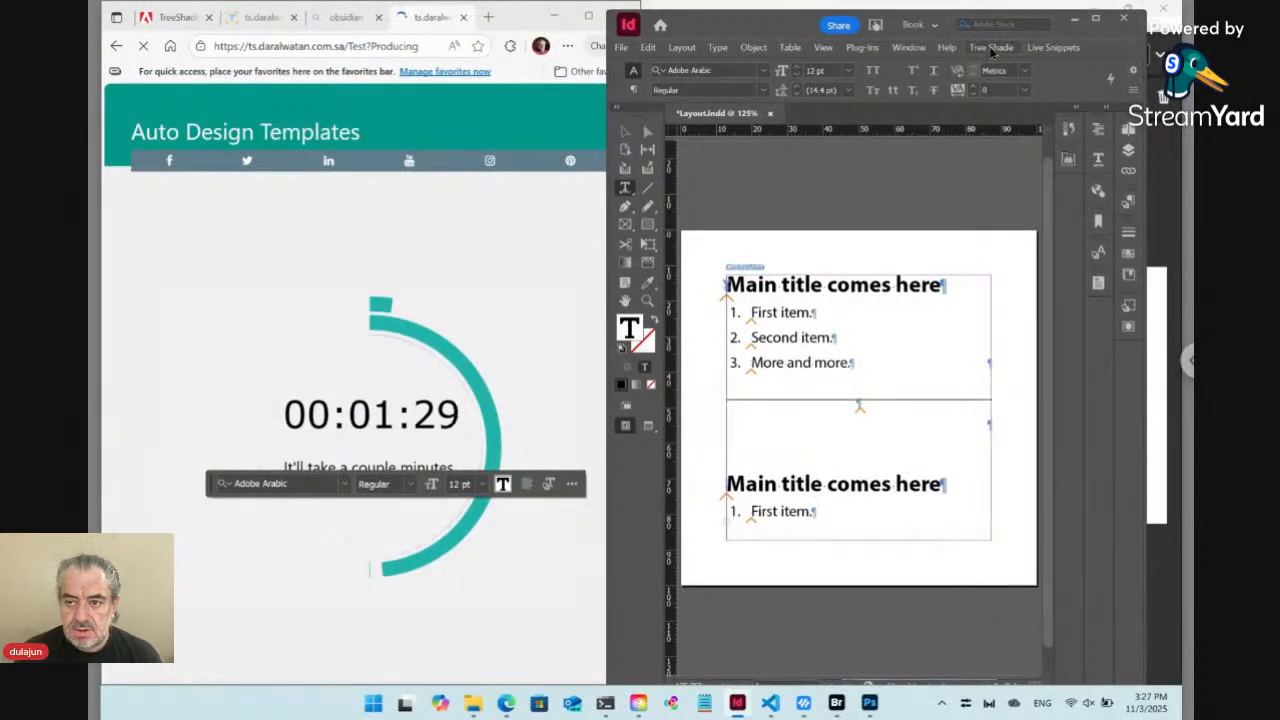
left_click(991, 48)
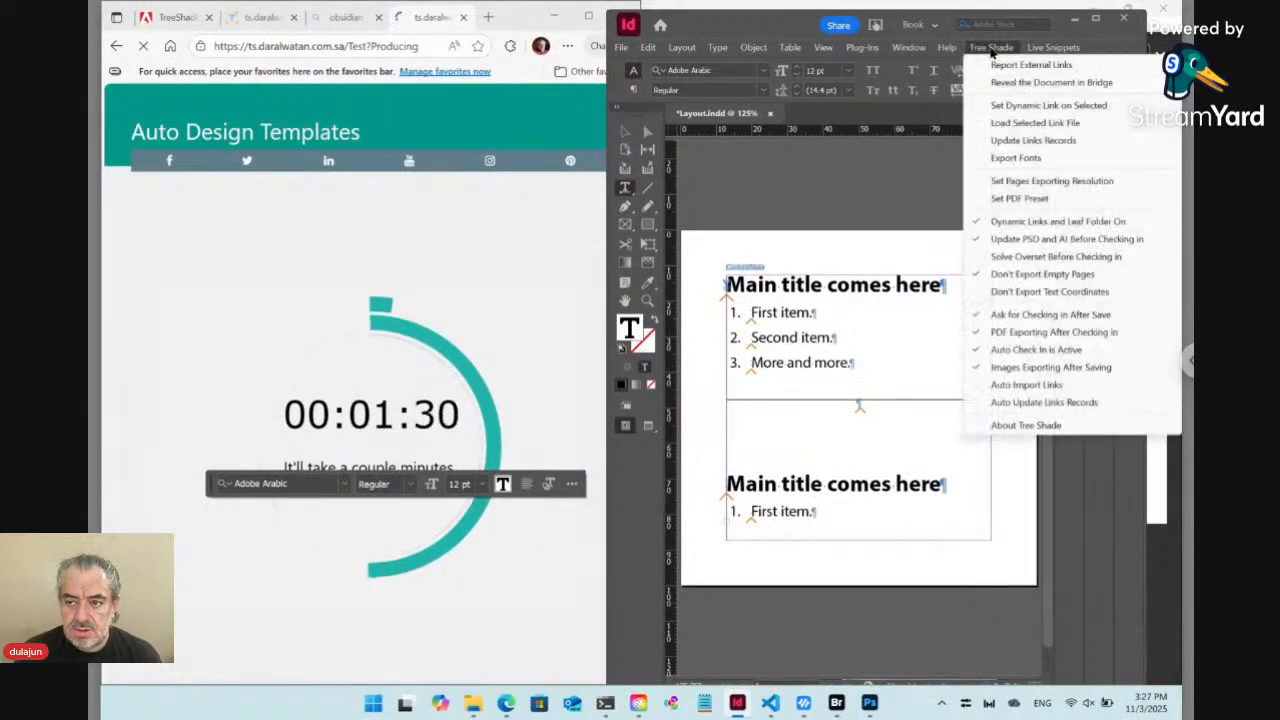
left_click(1009, 258)
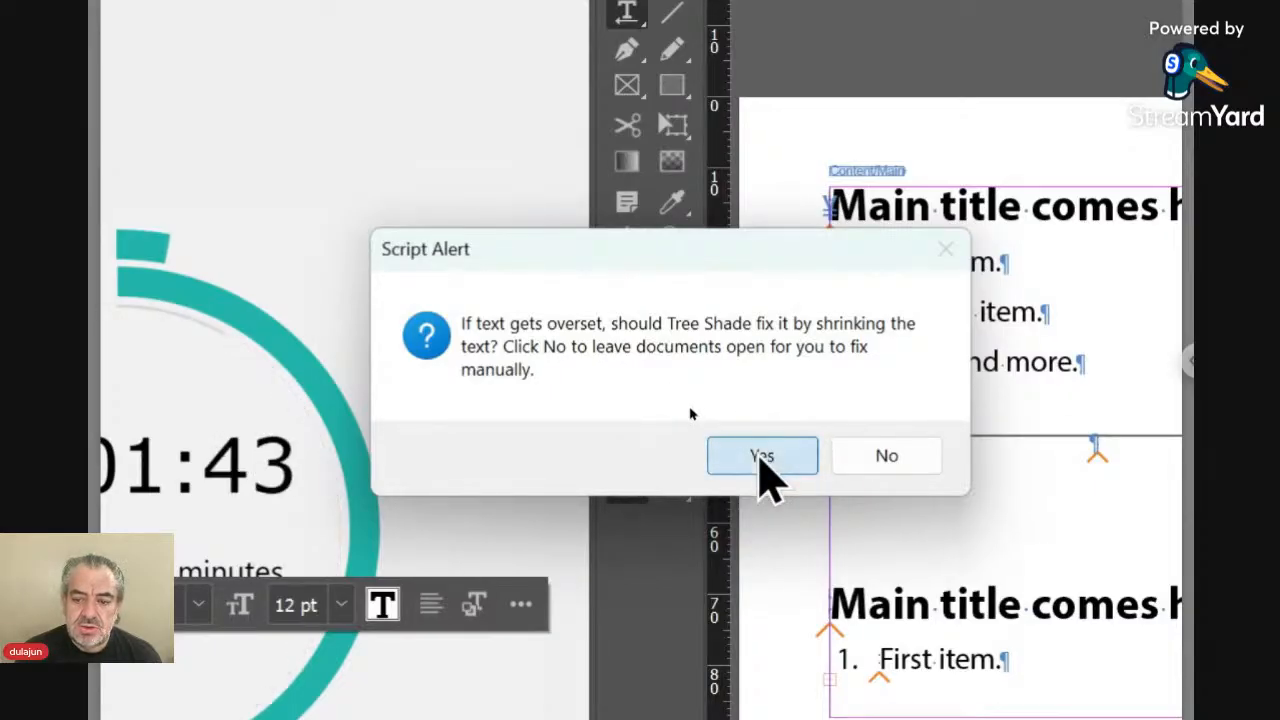
left_click(762, 456)
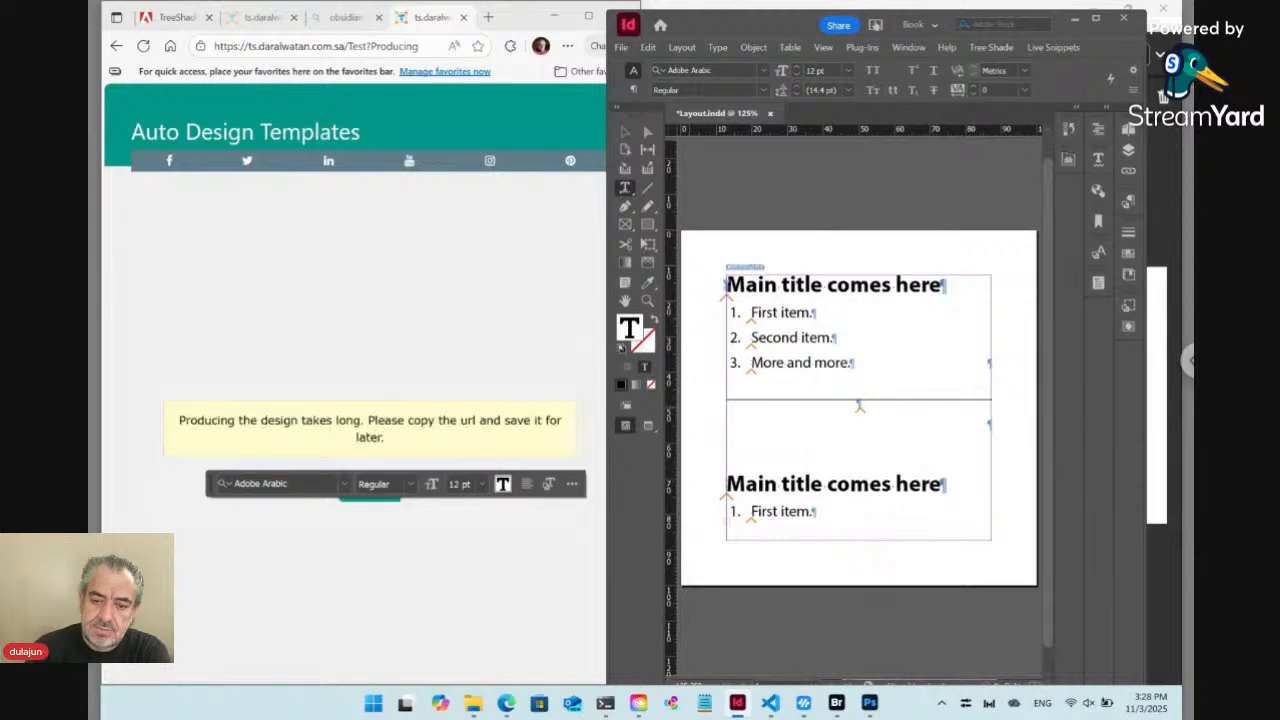
Continue waiting for the Test production in Edge, and snap the Bridge window side by side with the browser
left_click(354, 391)
left_click(371, 486)
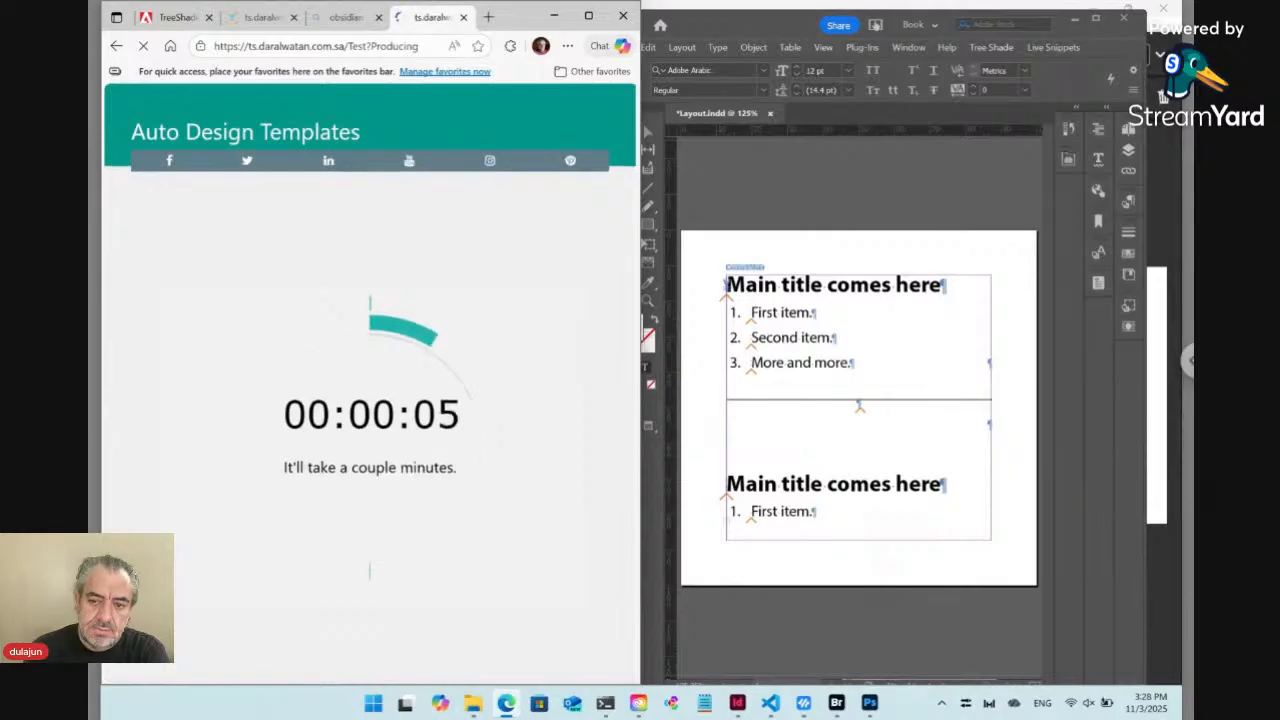
left_click(837, 703)
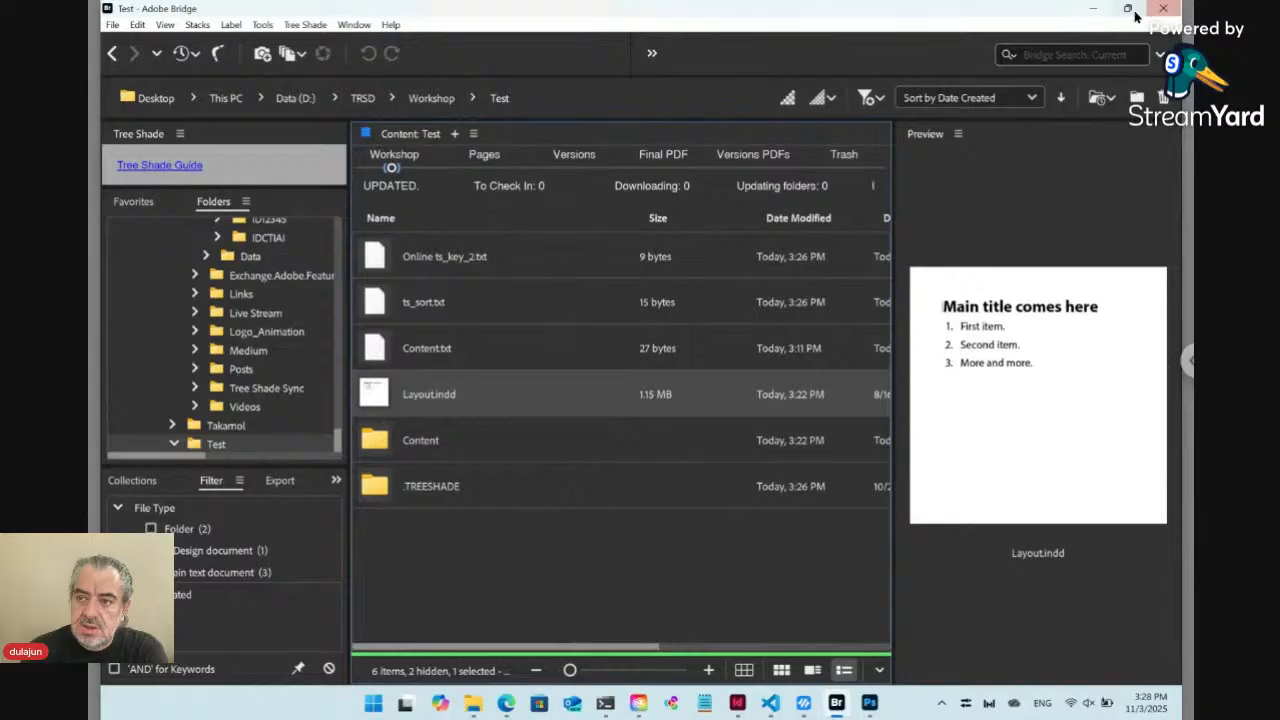
mouse_move(1127, 9)
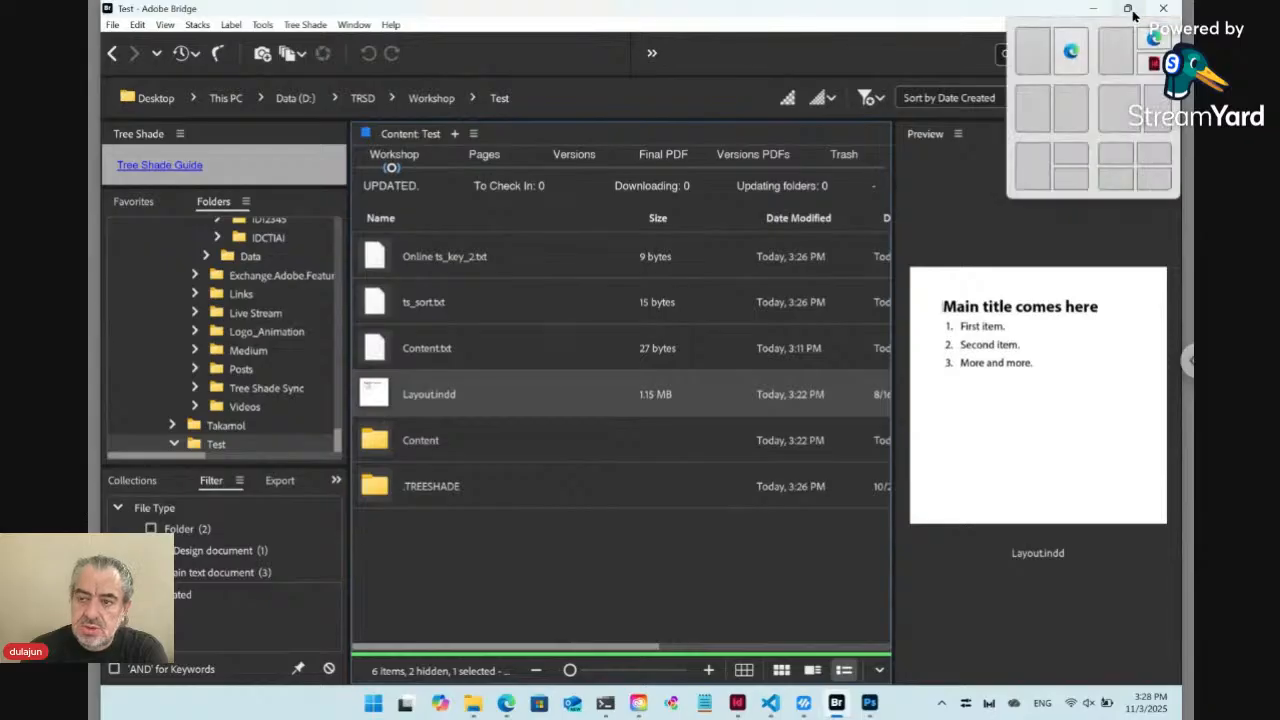
left_click(1063, 115)
left_click(306, 332)
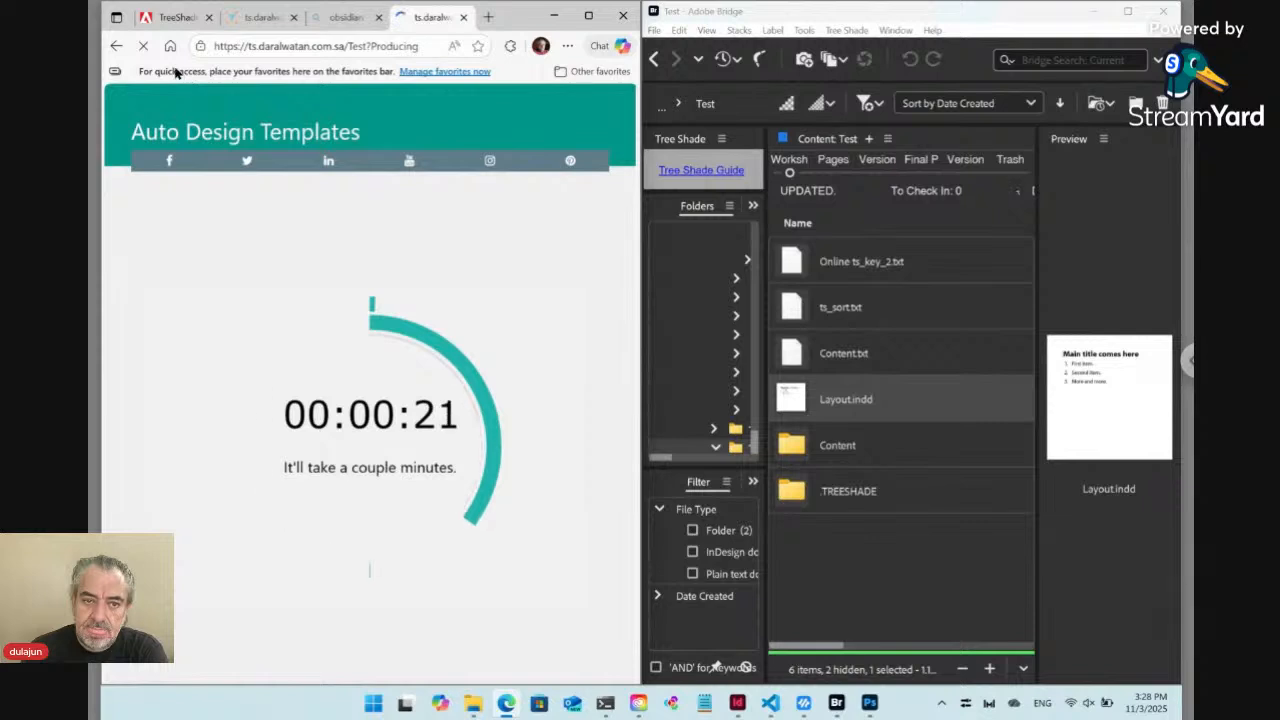
Stop the production page in Edge and reload the Test template page without "?Producing" in its address
left_click(143, 46)
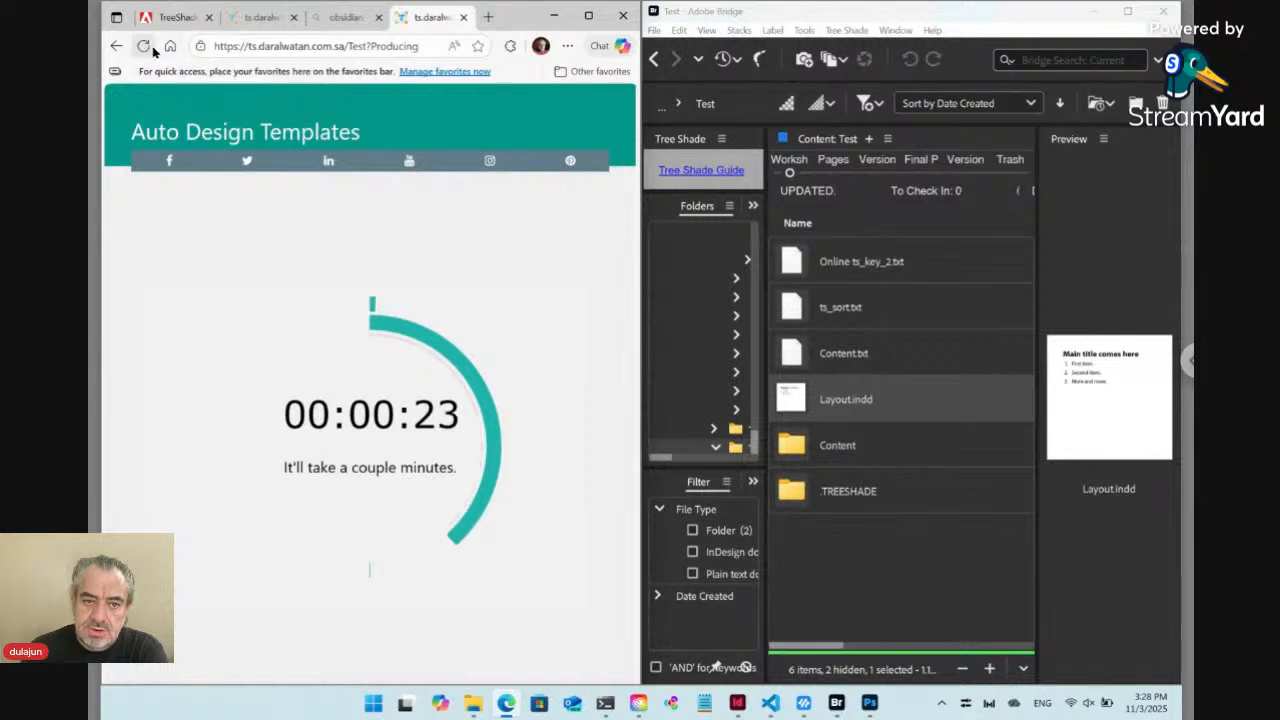
left_click(369, 46)
left_click(370, 52)
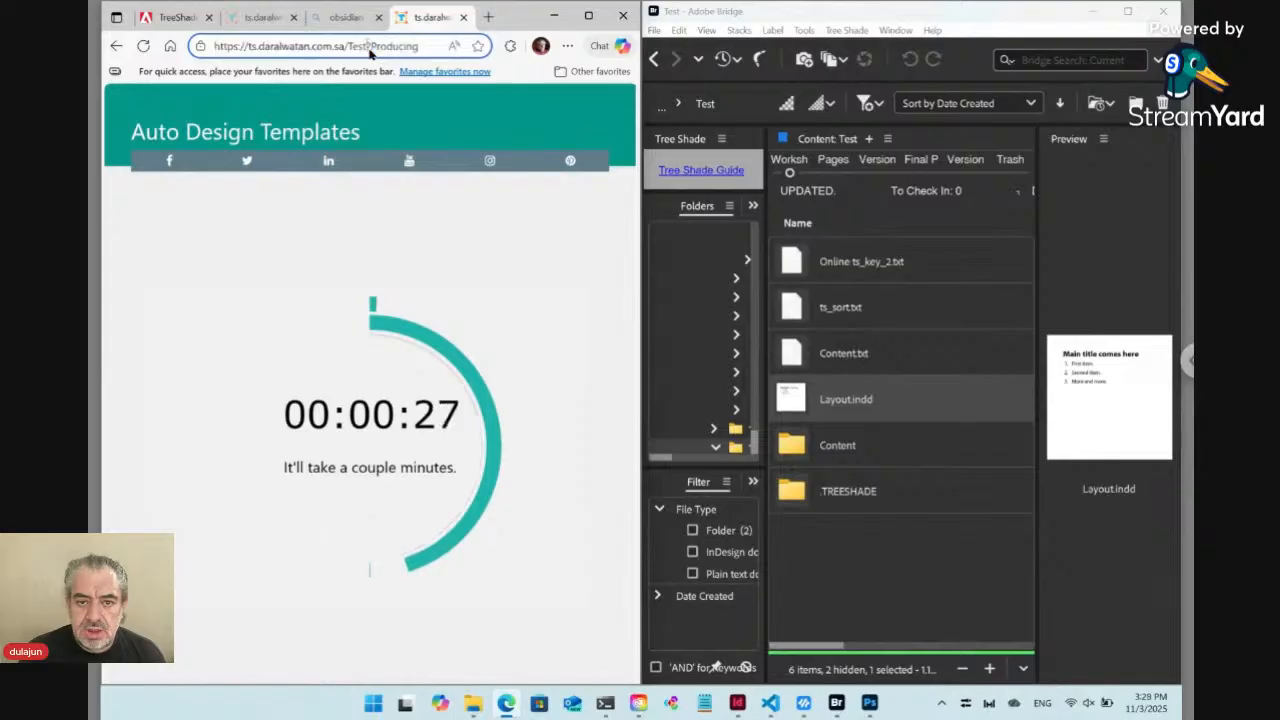
left_click_drag(369, 52, 420, 52)
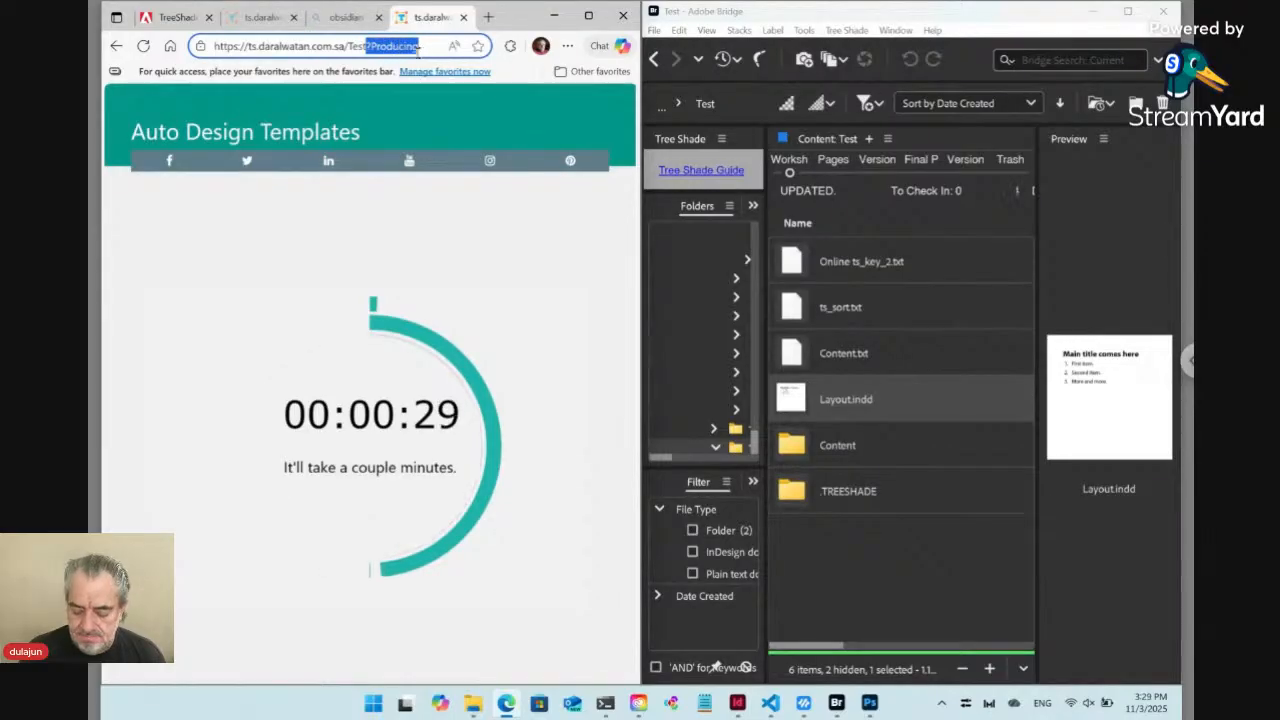
key("BackSpace")
key("Return")
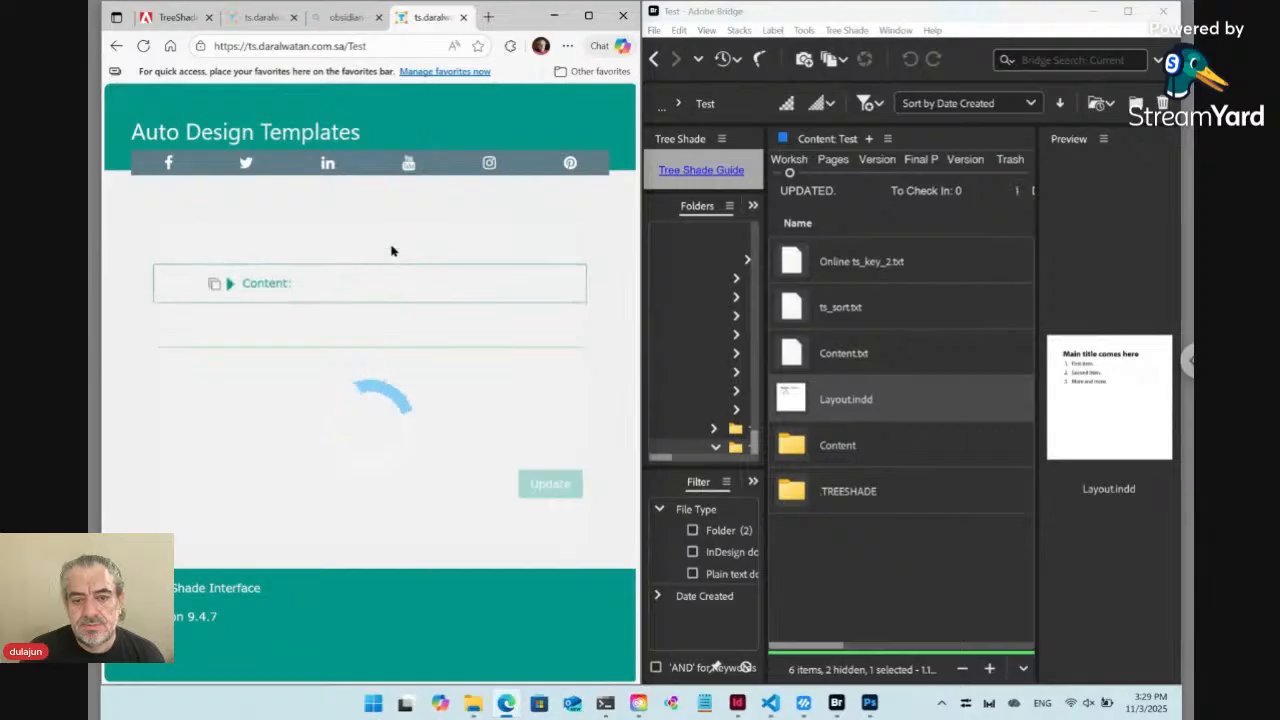
Switch to InDesign, move its floating text-formatting bar off the Test page's Update control, and submit the content update
left_click(737, 703)
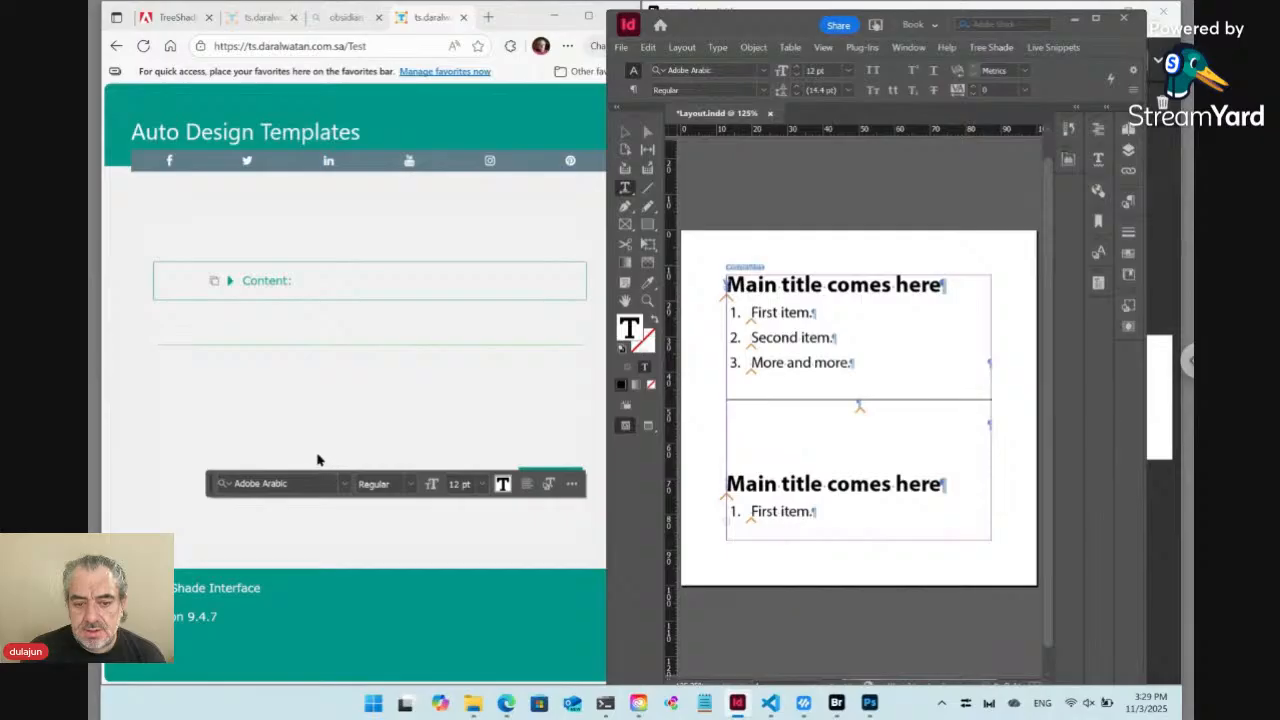
left_click_drag(214, 487, 286, 557)
left_click(561, 483)
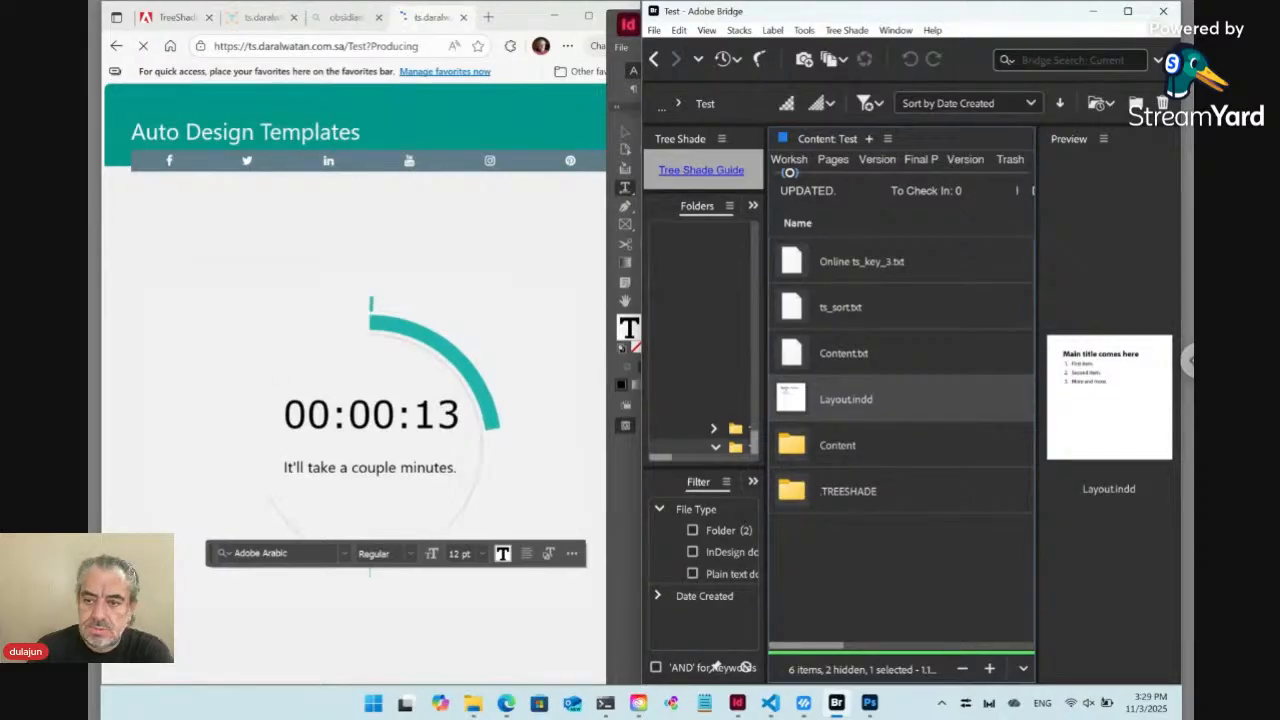
Return to InDesign and inspect the paragraph style applied to the second main title
left_click(737, 703)
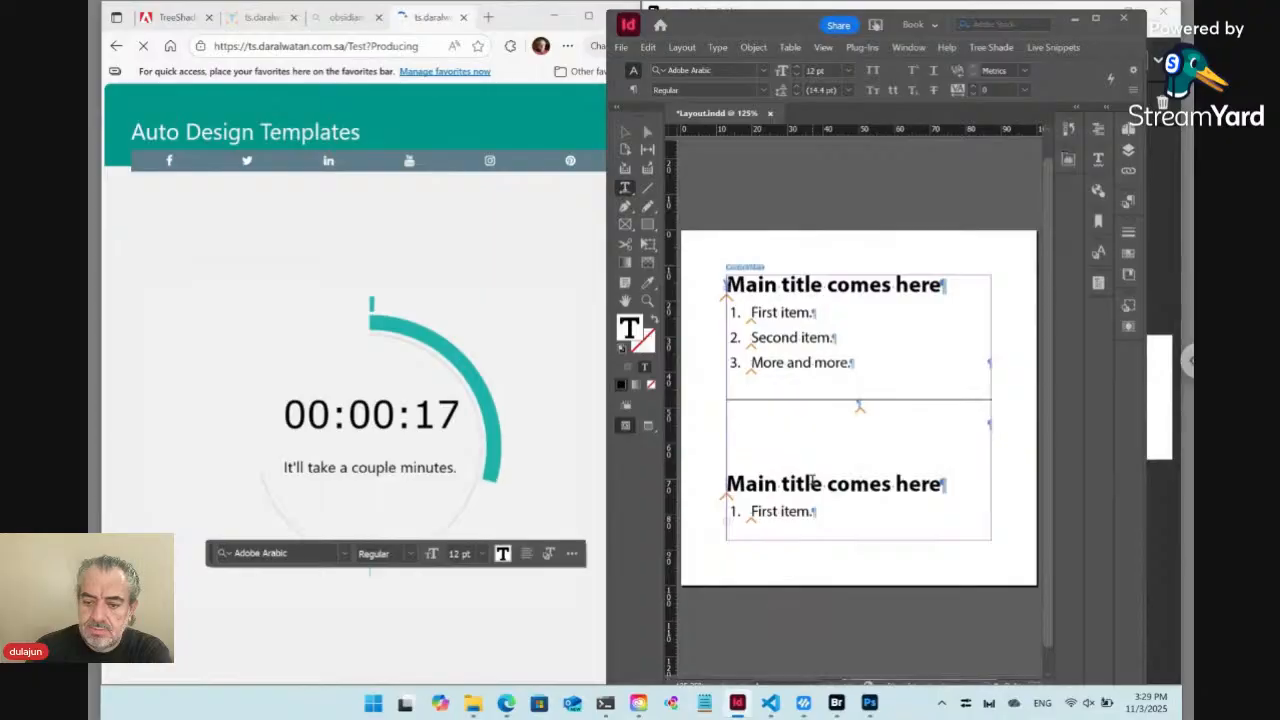
left_click(812, 483)
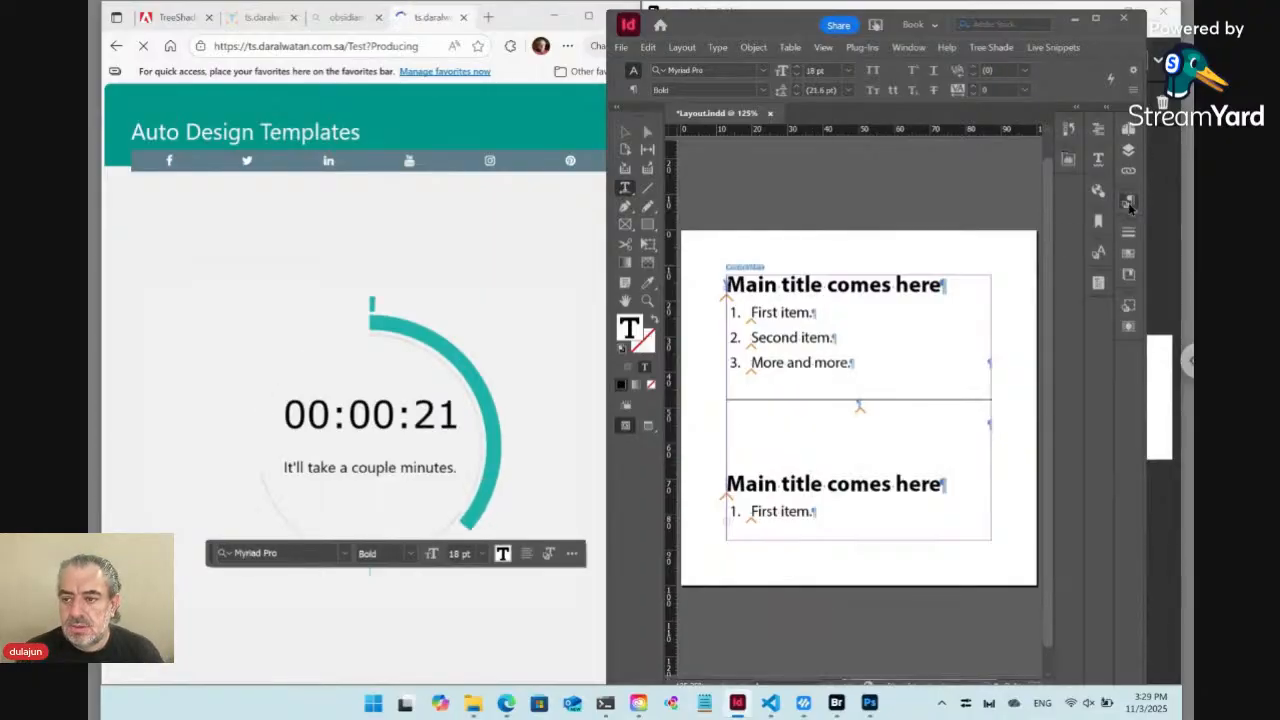
left_click(1129, 204)
left_click(1128, 202)
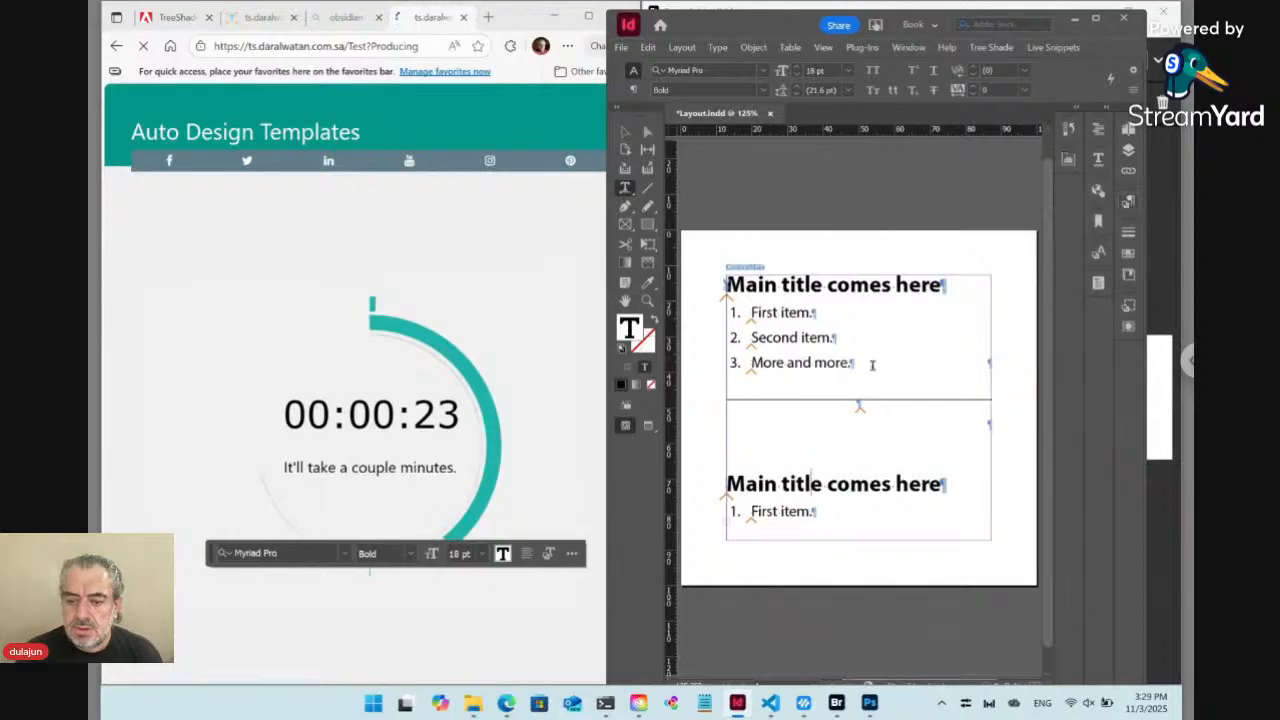
left_click(1129, 202)
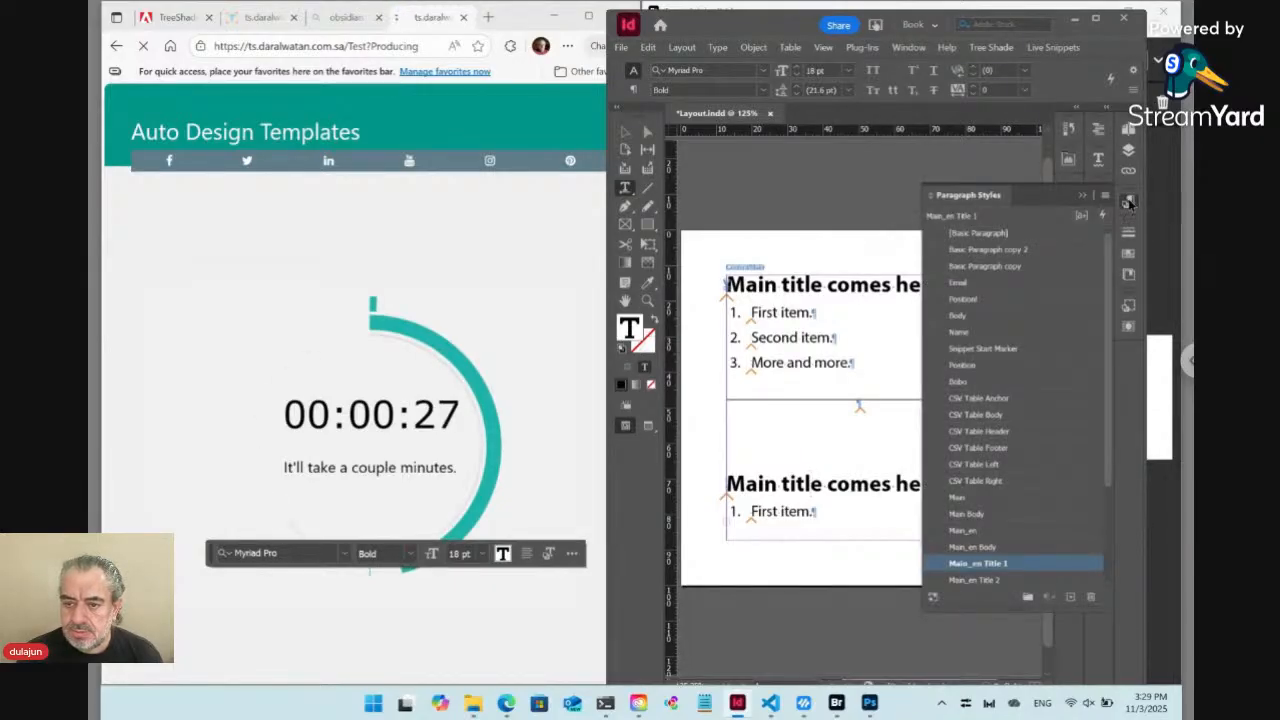
left_click(744, 333)
scroll(803, 420, "down", 1)
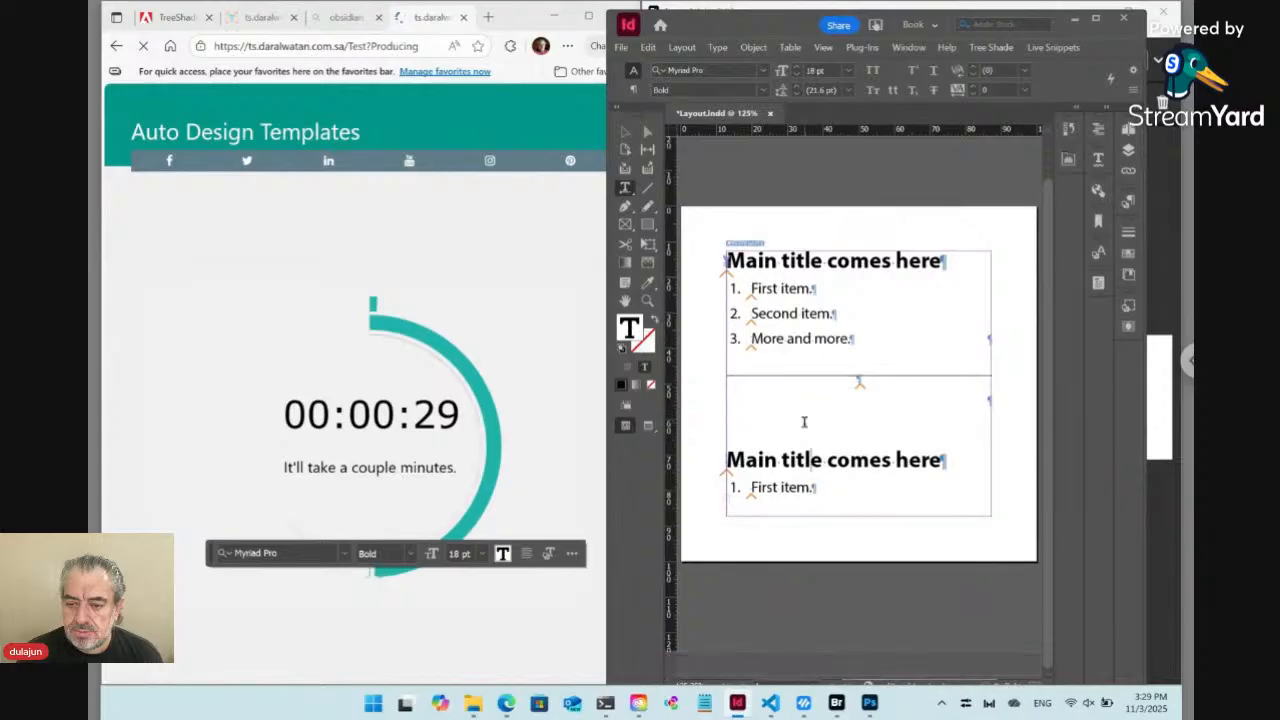
Delete the entire content of the Content/Main live snippet, including hidden conditional text, and clear the selection
left_click(626, 134)
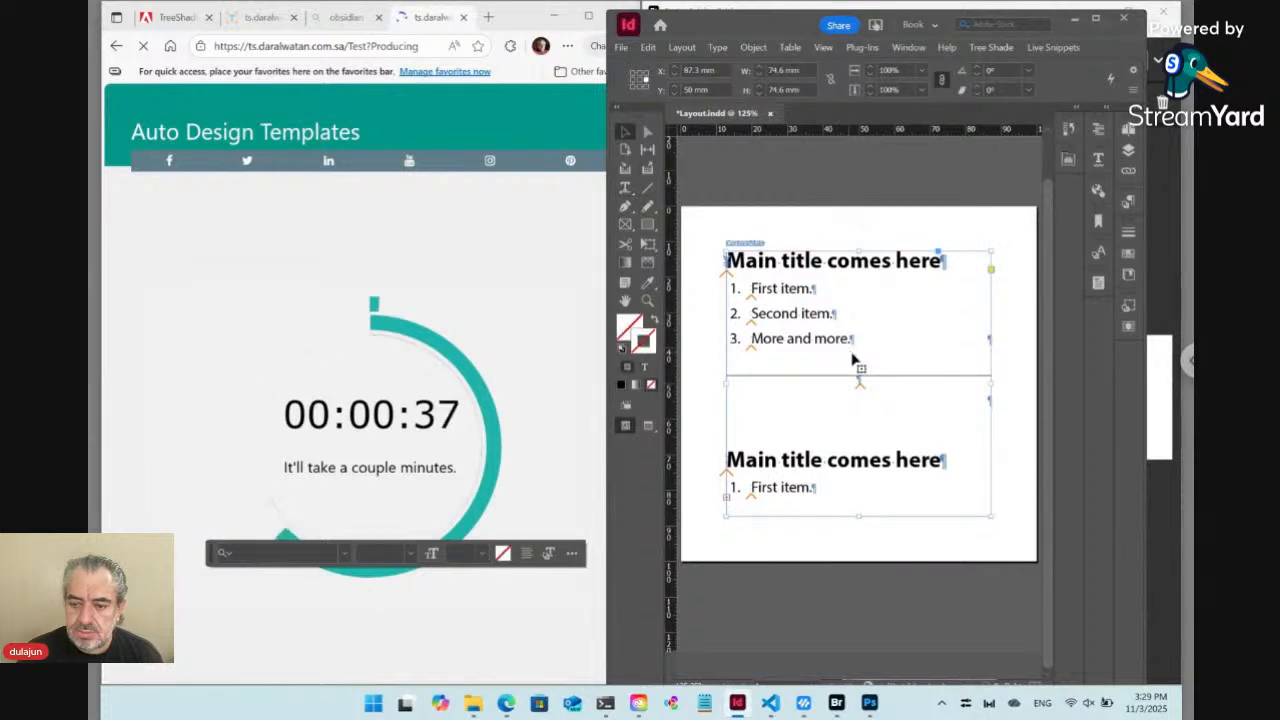
left_click(749, 245)
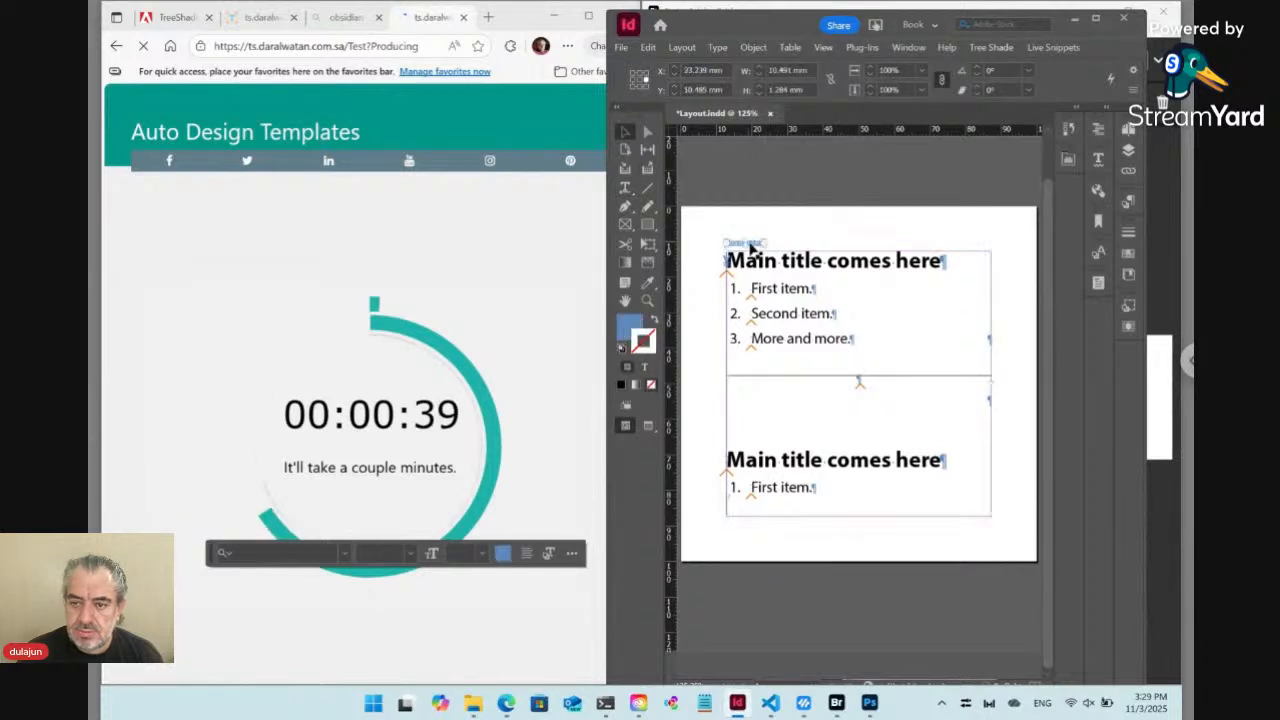
left_click(1030, 47)
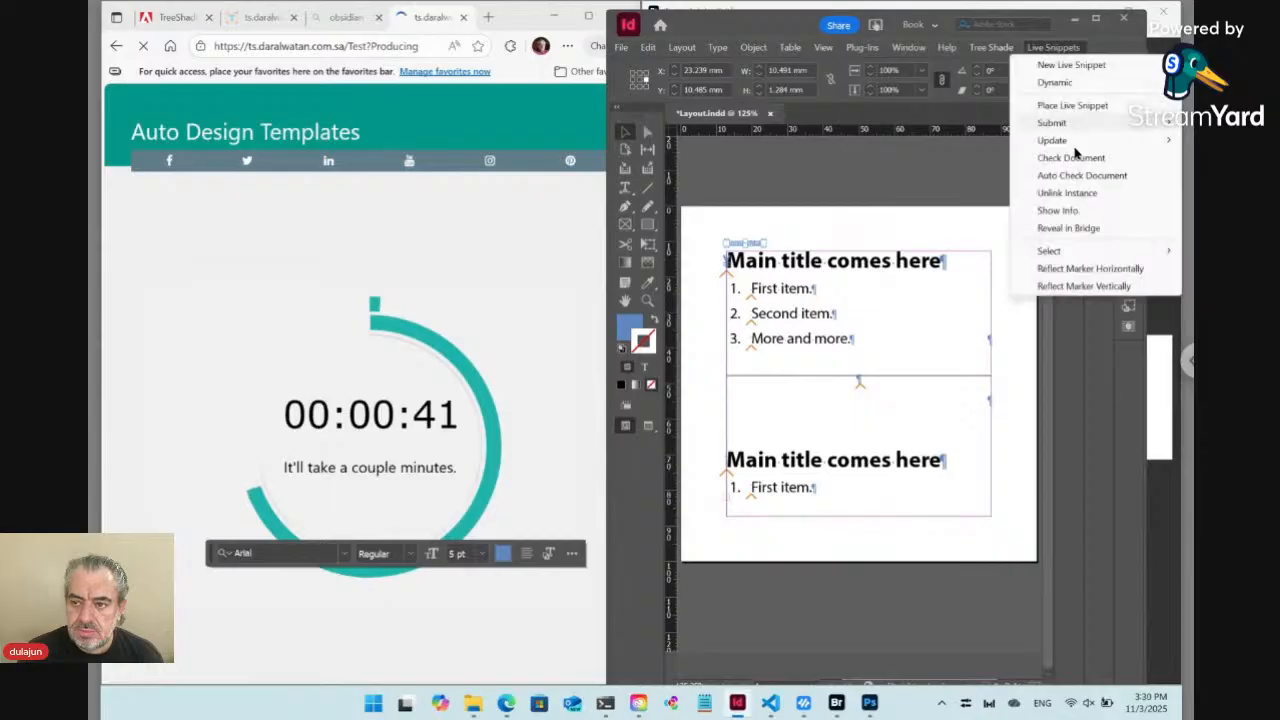
mouse_move(1053, 255)
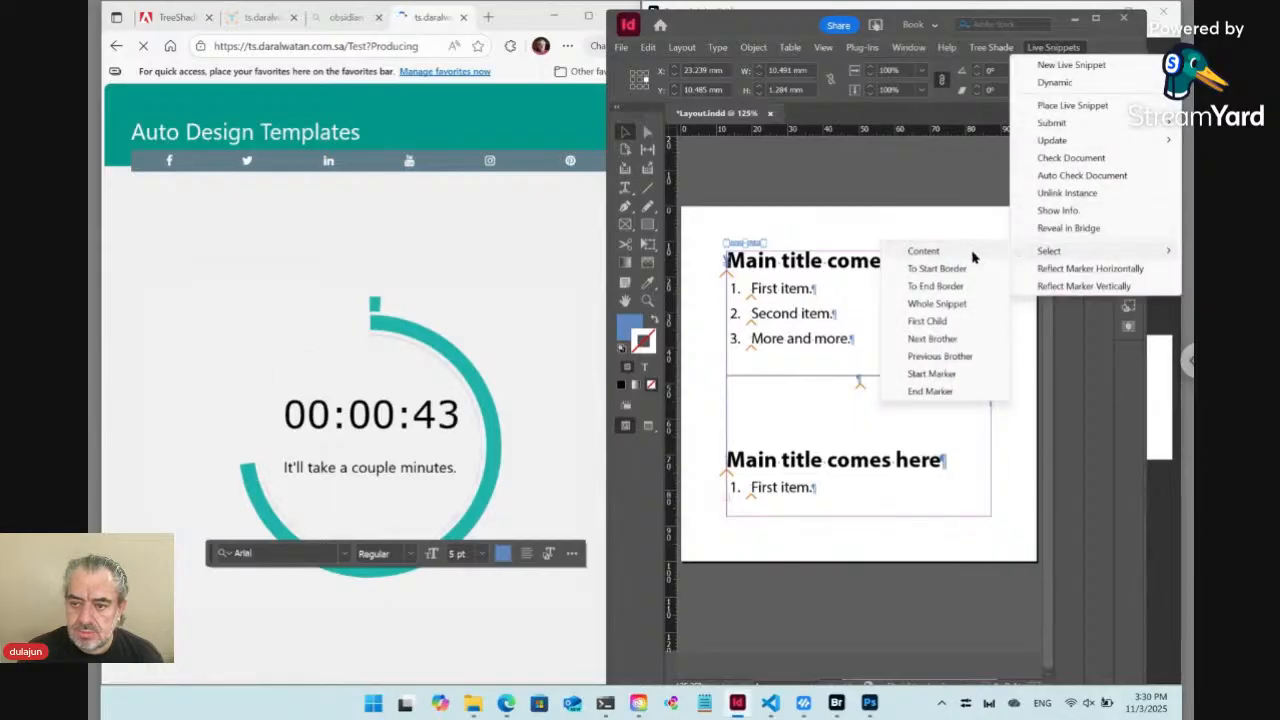
left_click(972, 249)
key("Delete")
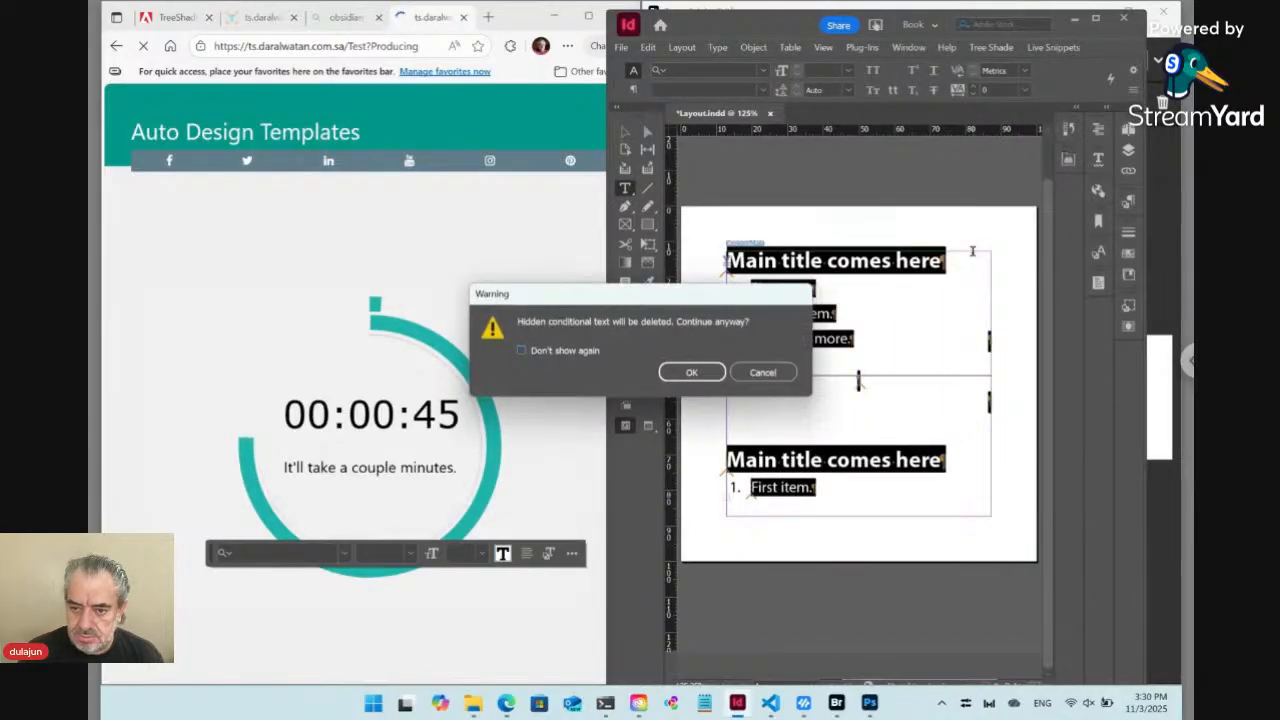
key("Return")
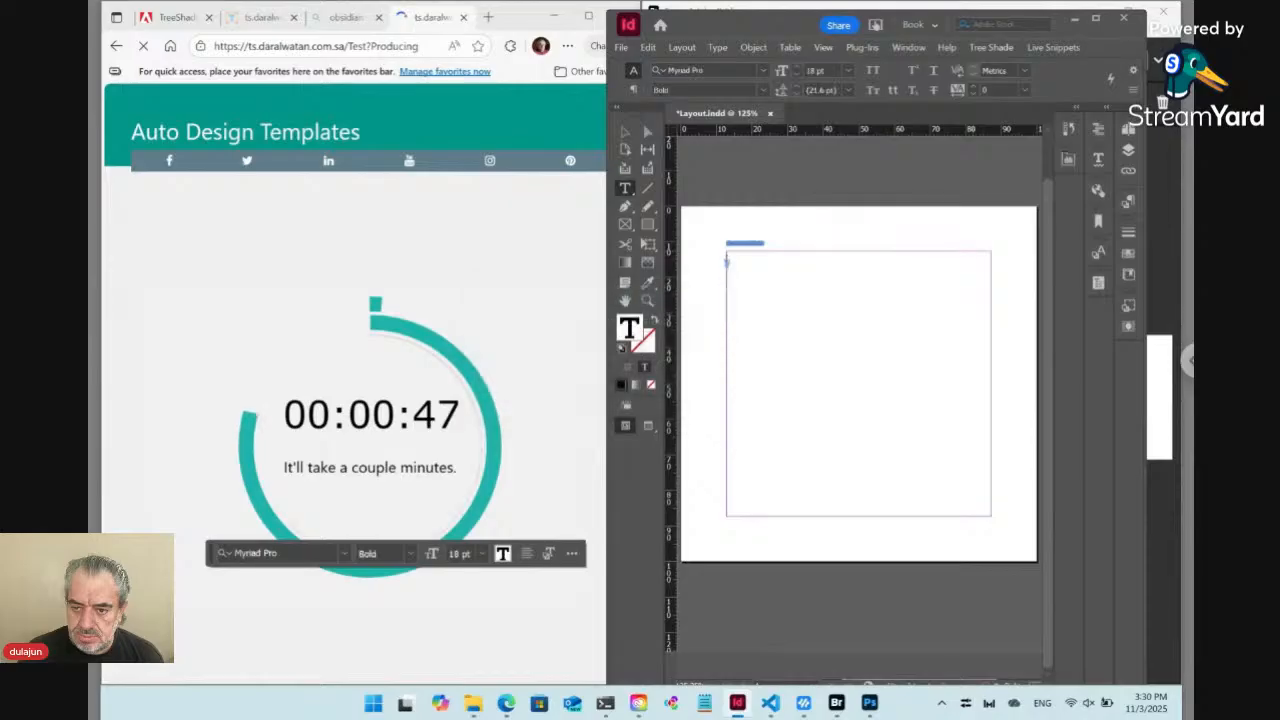
key("ctrl+shift+a")
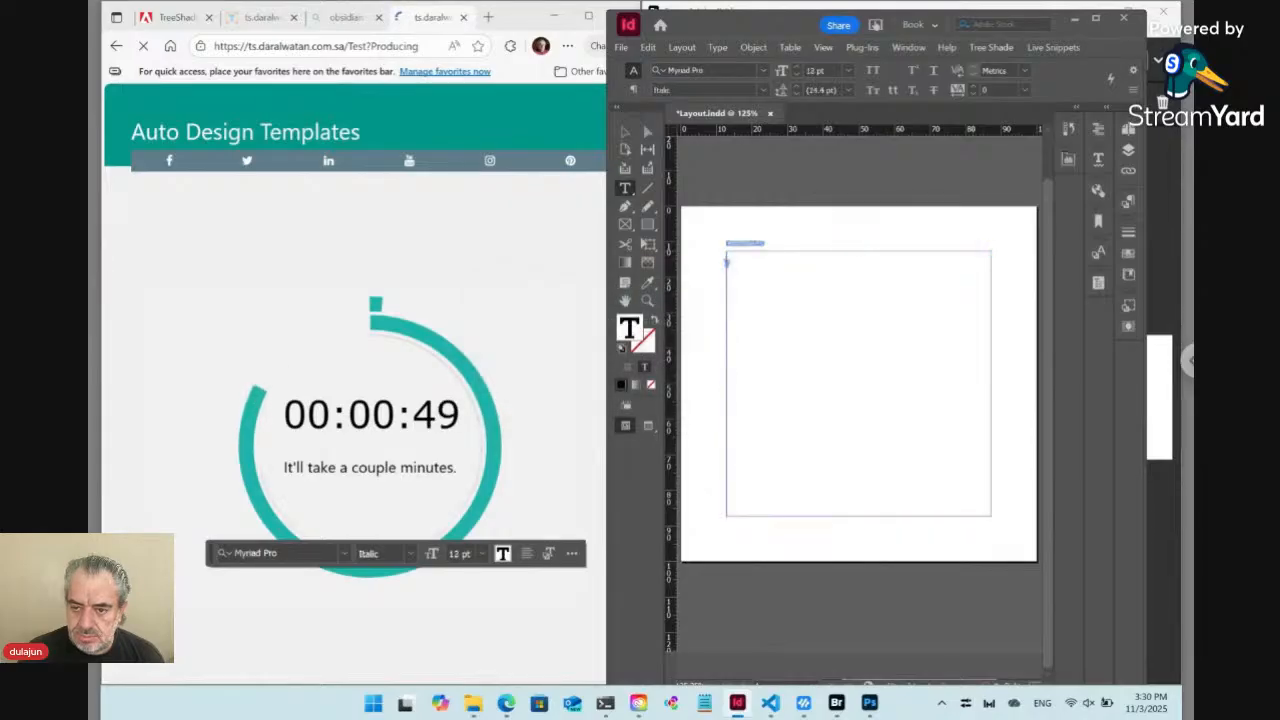
Check the Test folder in Bridge, and resubmit the content update from the Test template page in Edge
left_click(840, 702)
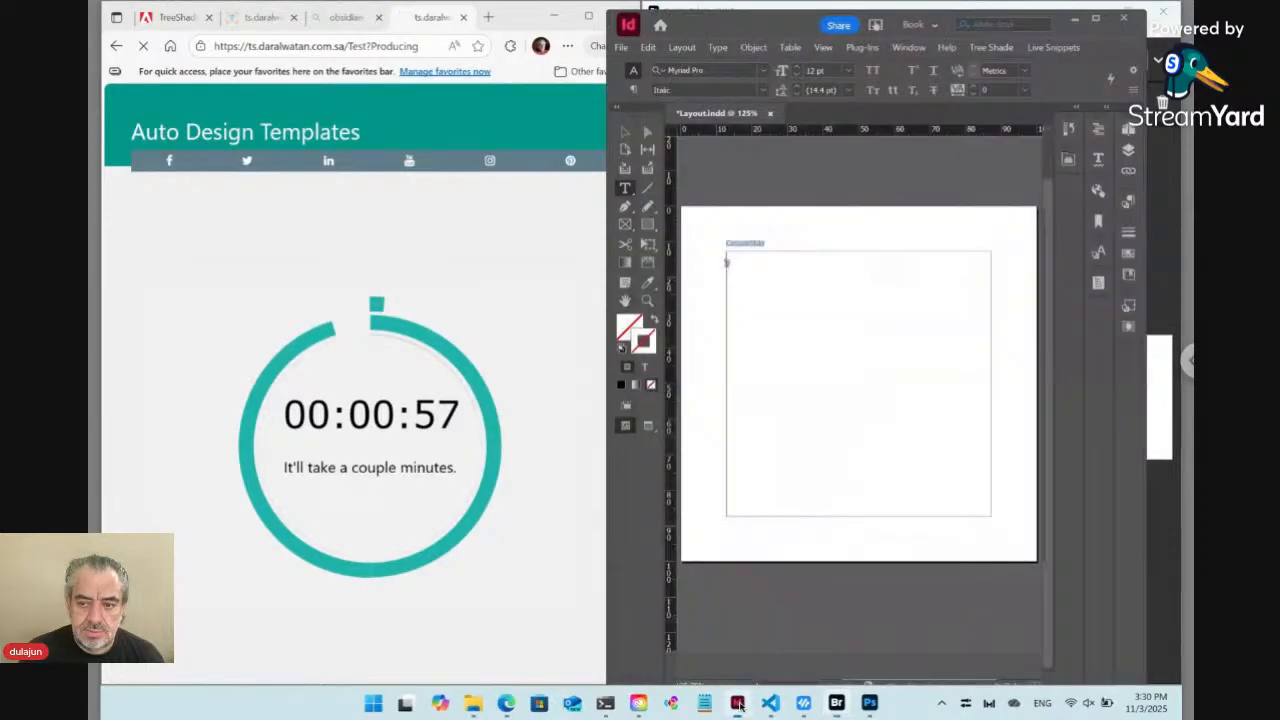
left_click(738, 704)
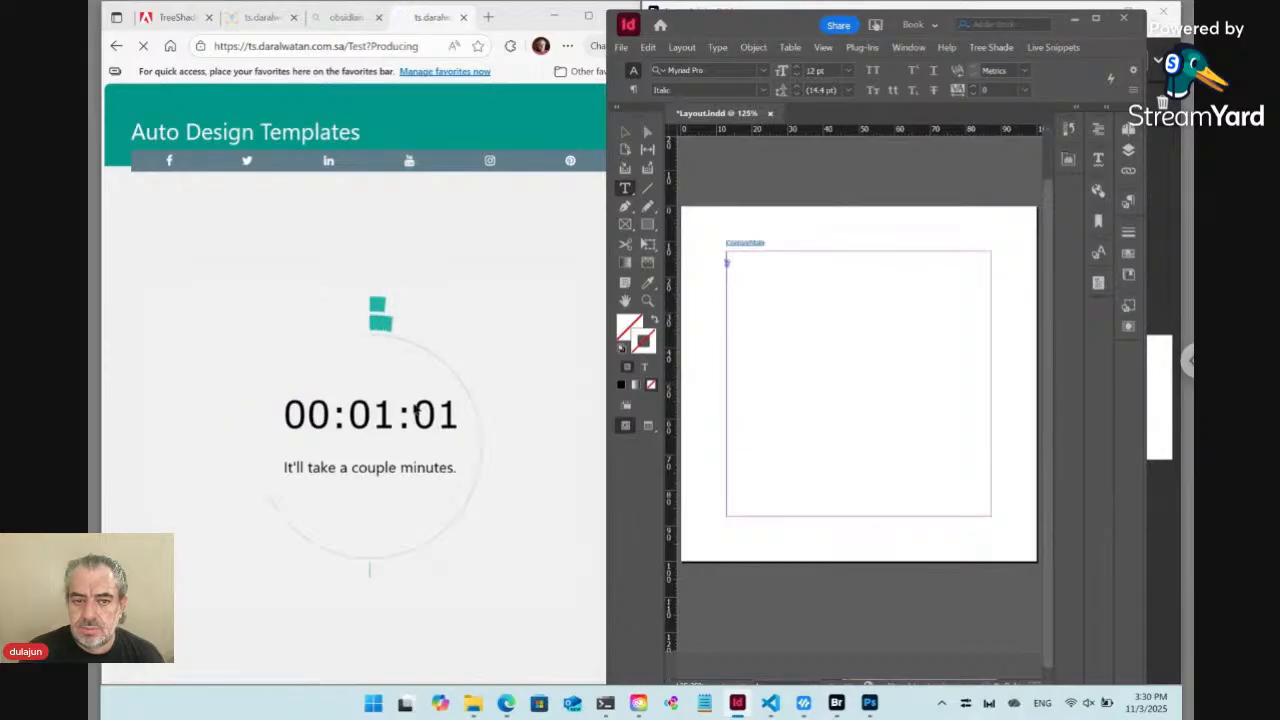
left_click(115, 47)
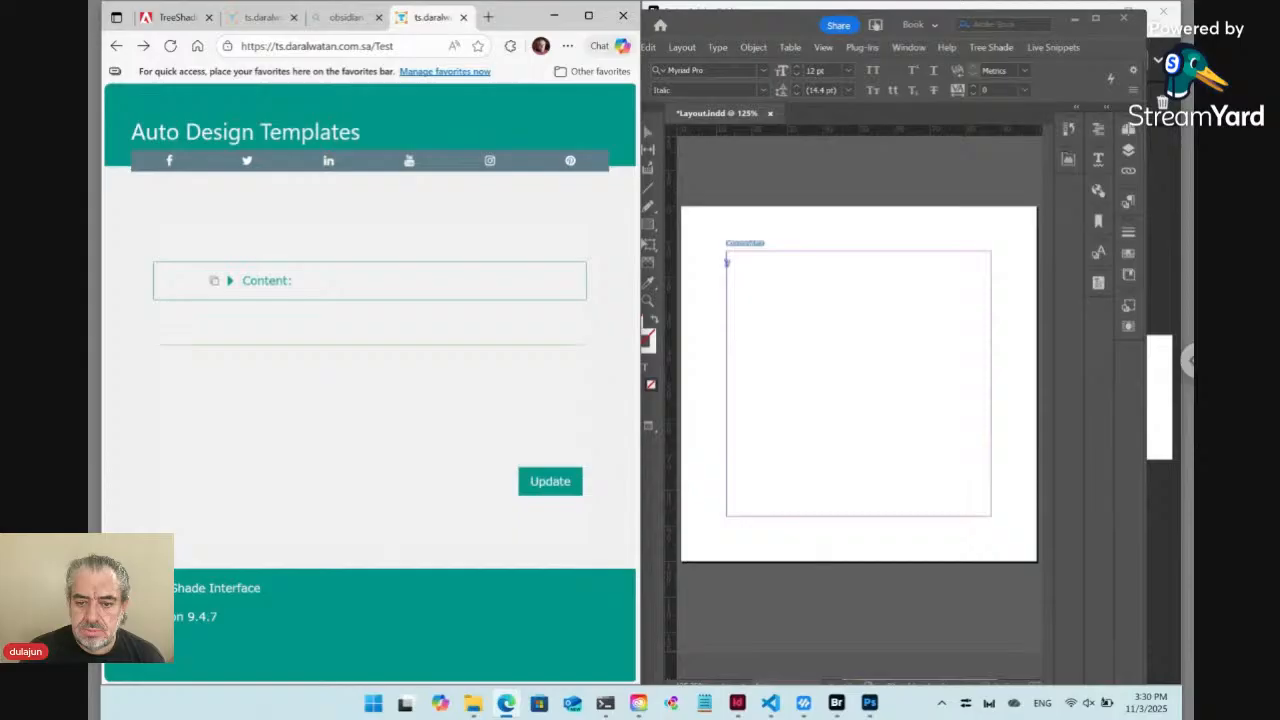
left_click(555, 484)
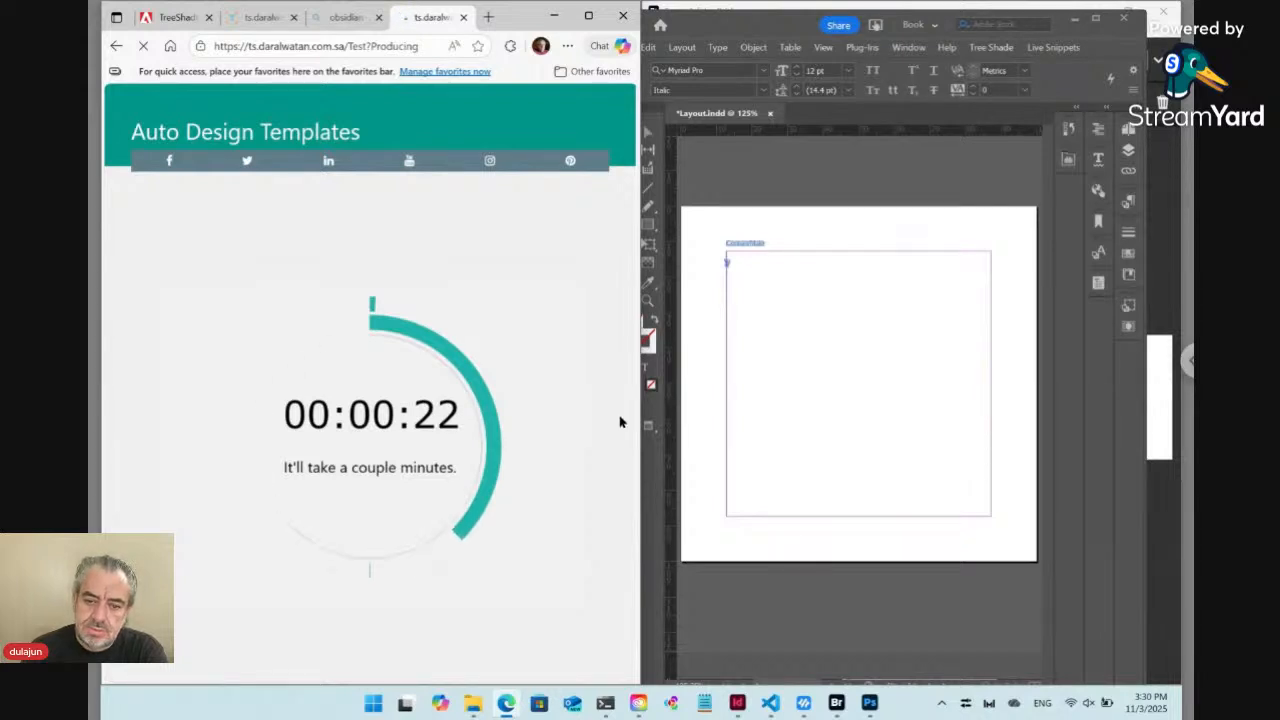
Switch between Bridge, Photoshop and InDesign to check the sync status and the refreshed snippet content in Layout.indd
left_click(738, 704)
left_click(837, 704)
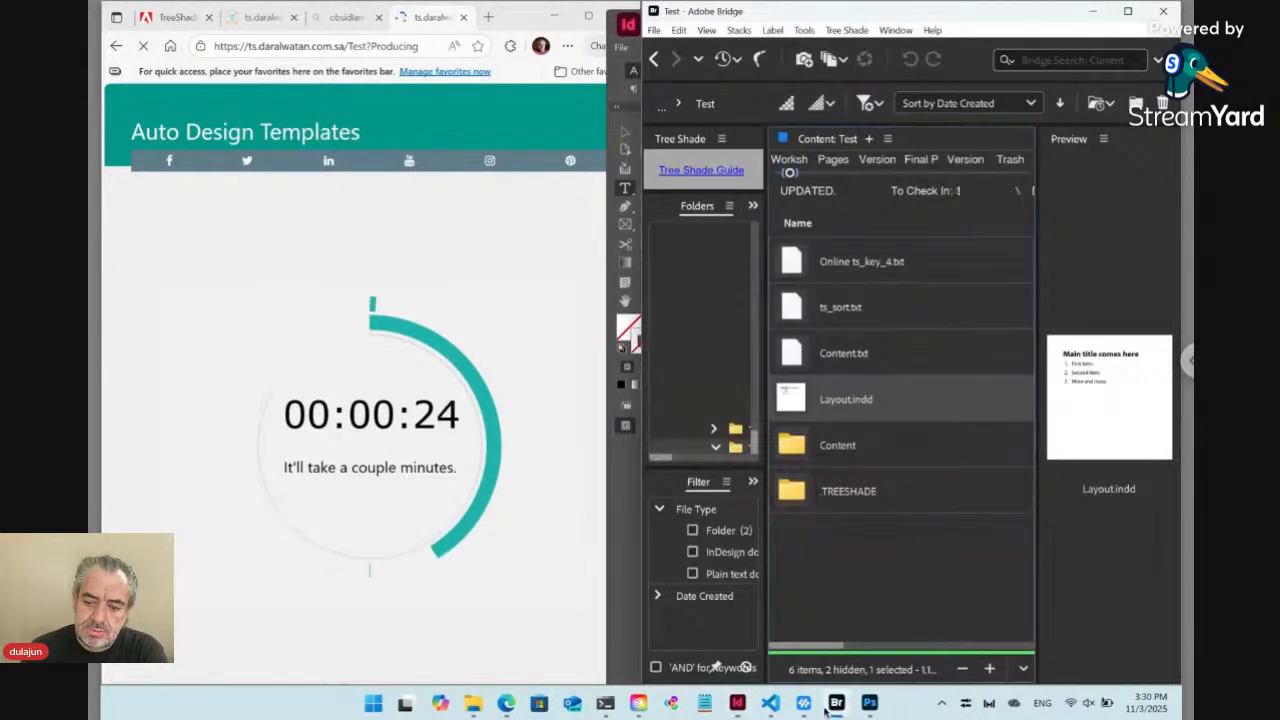
left_click(738, 704)
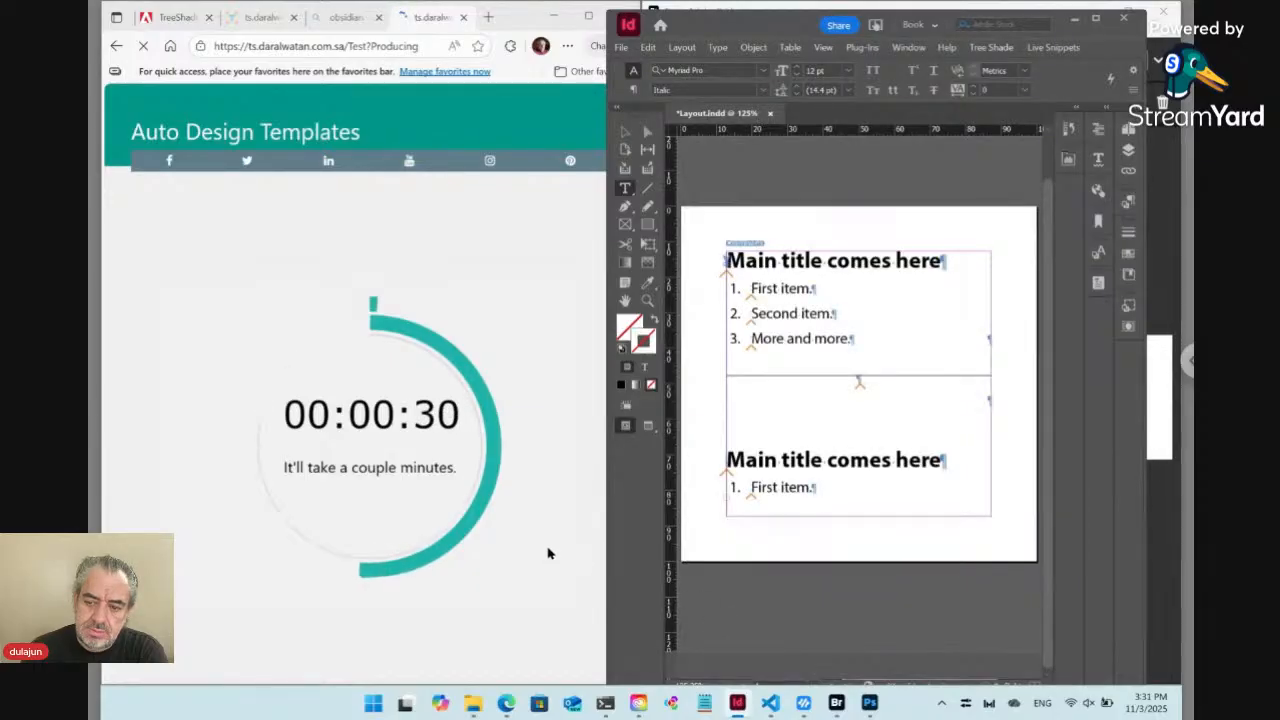
left_click(837, 704)
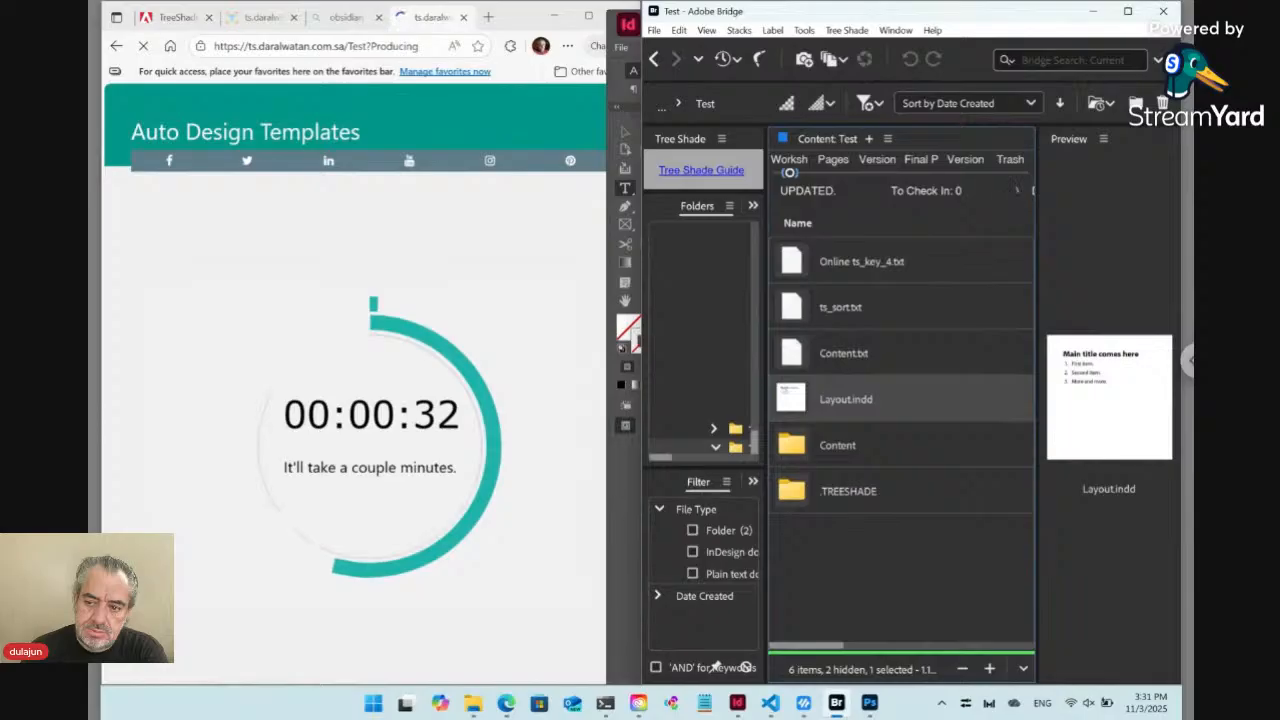
left_click(869, 704)
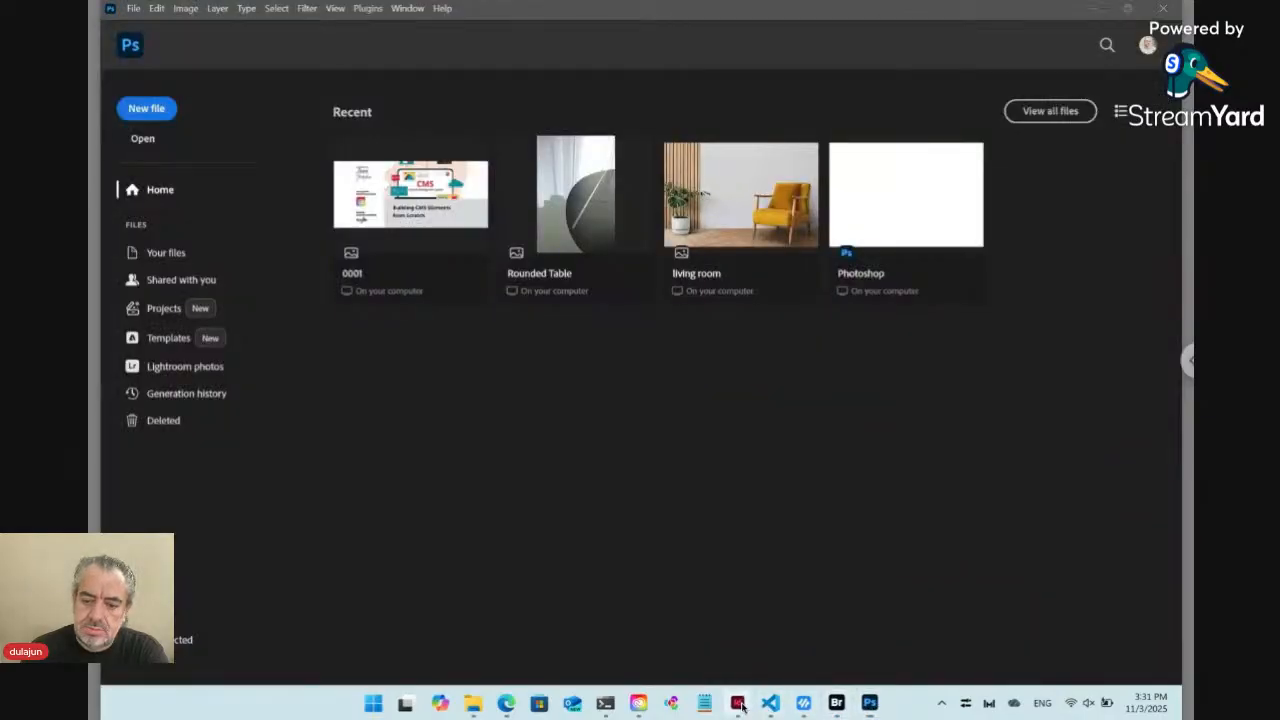
left_click(739, 704)
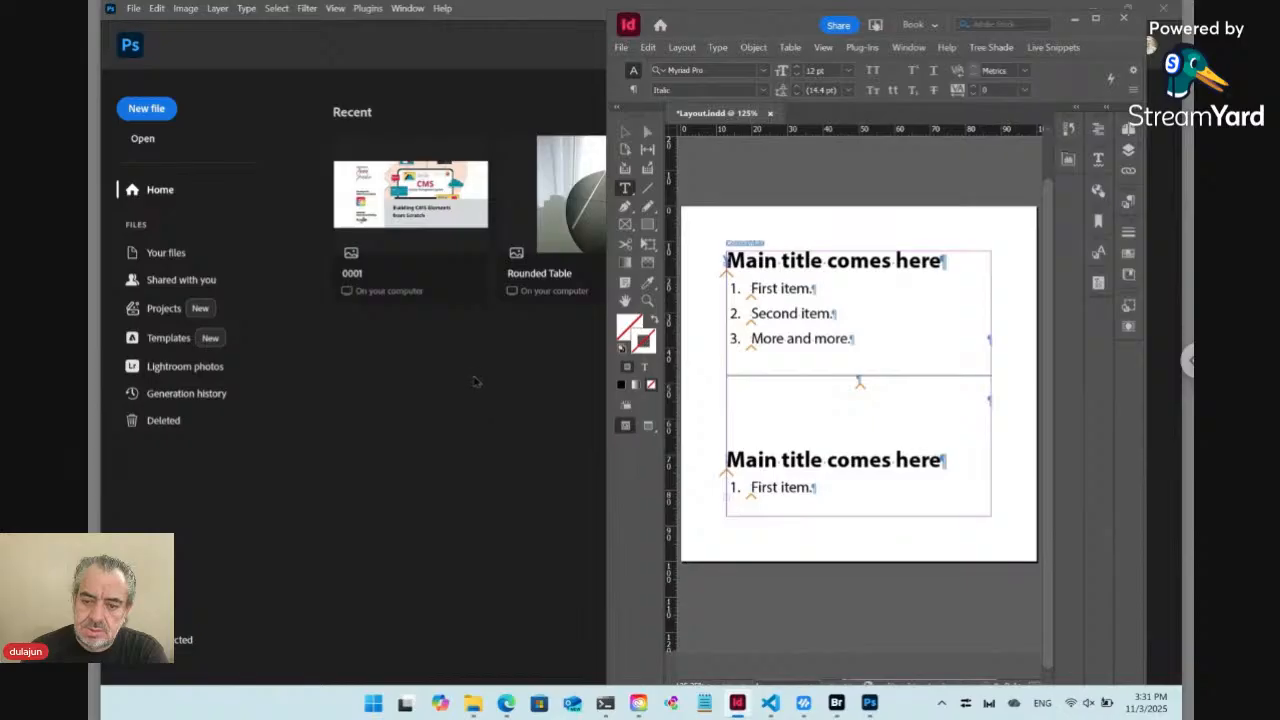
mouse_move(641, 706)
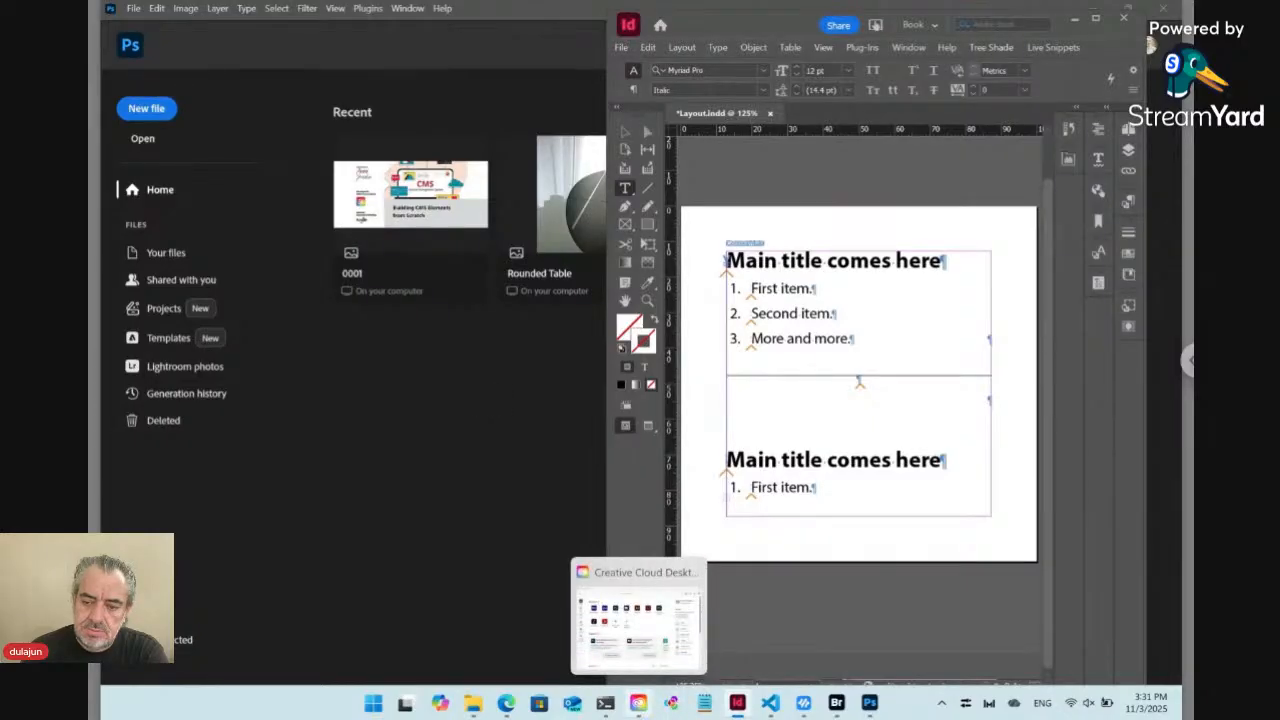
left_click(638, 703)
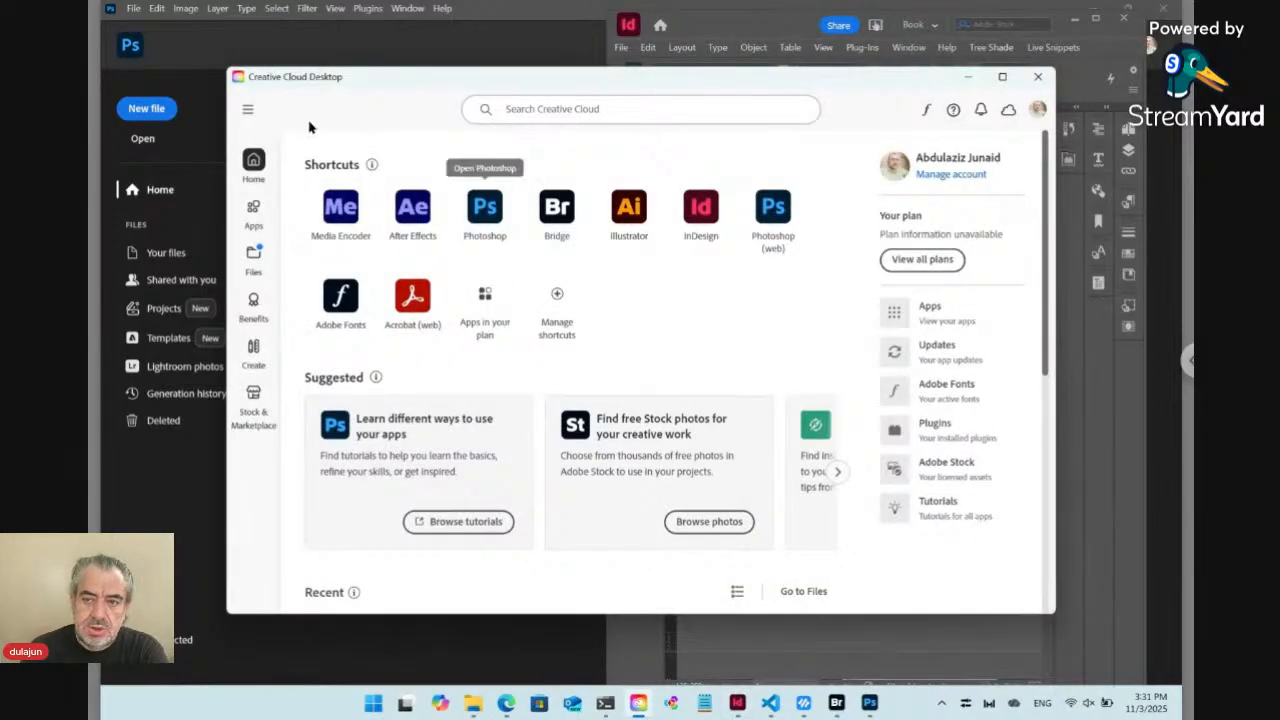
left_click(1036, 77)
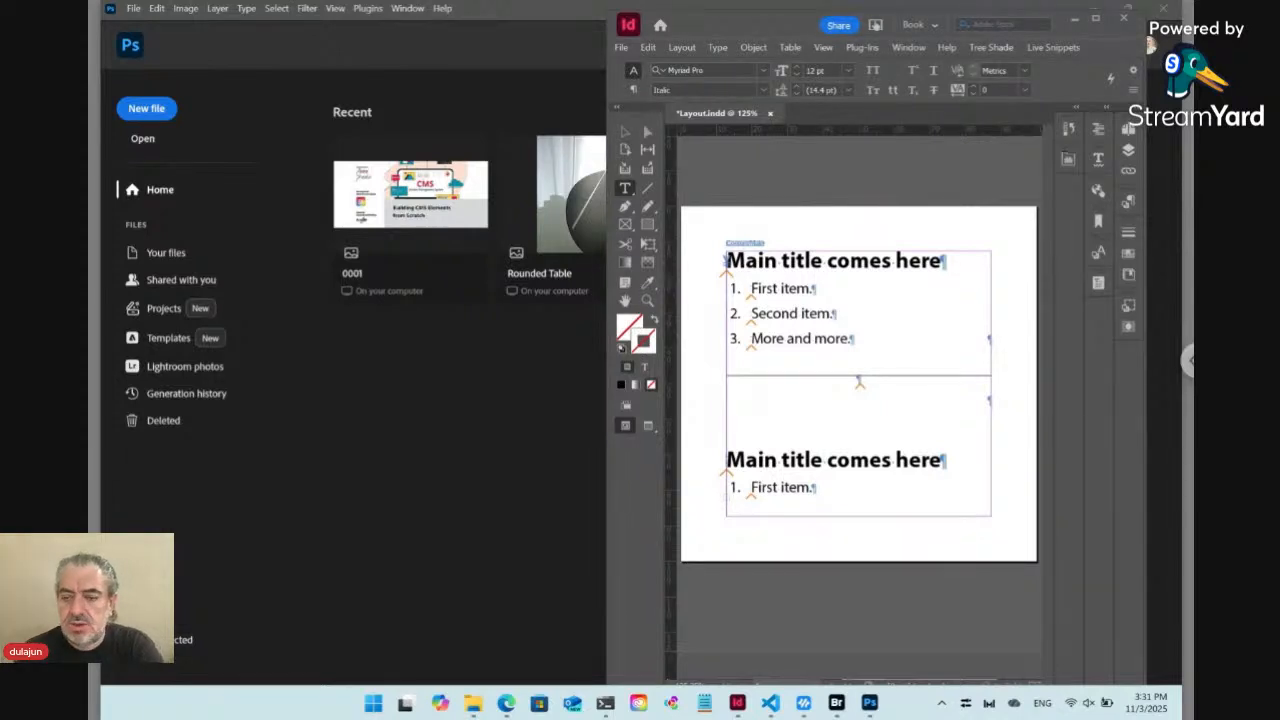
Switch to the Edge window showing the production timer and return to the Test template page
mouse_move(515, 708)
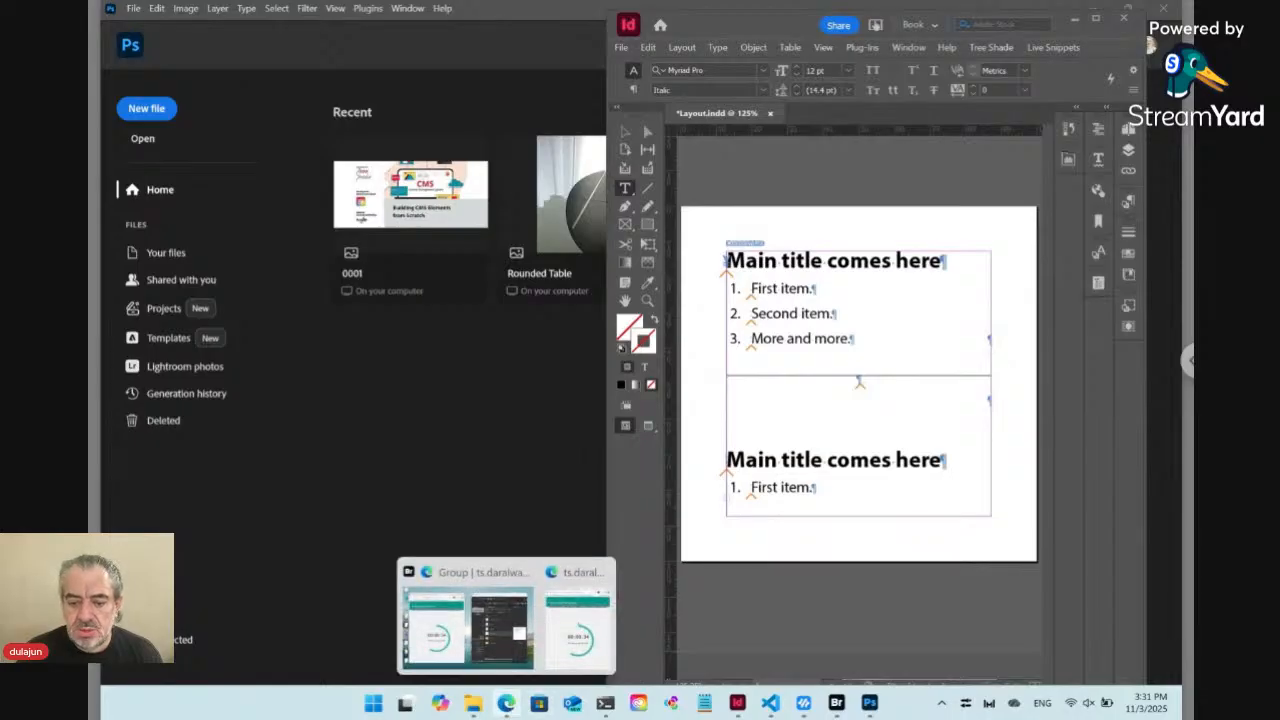
left_click(578, 615)
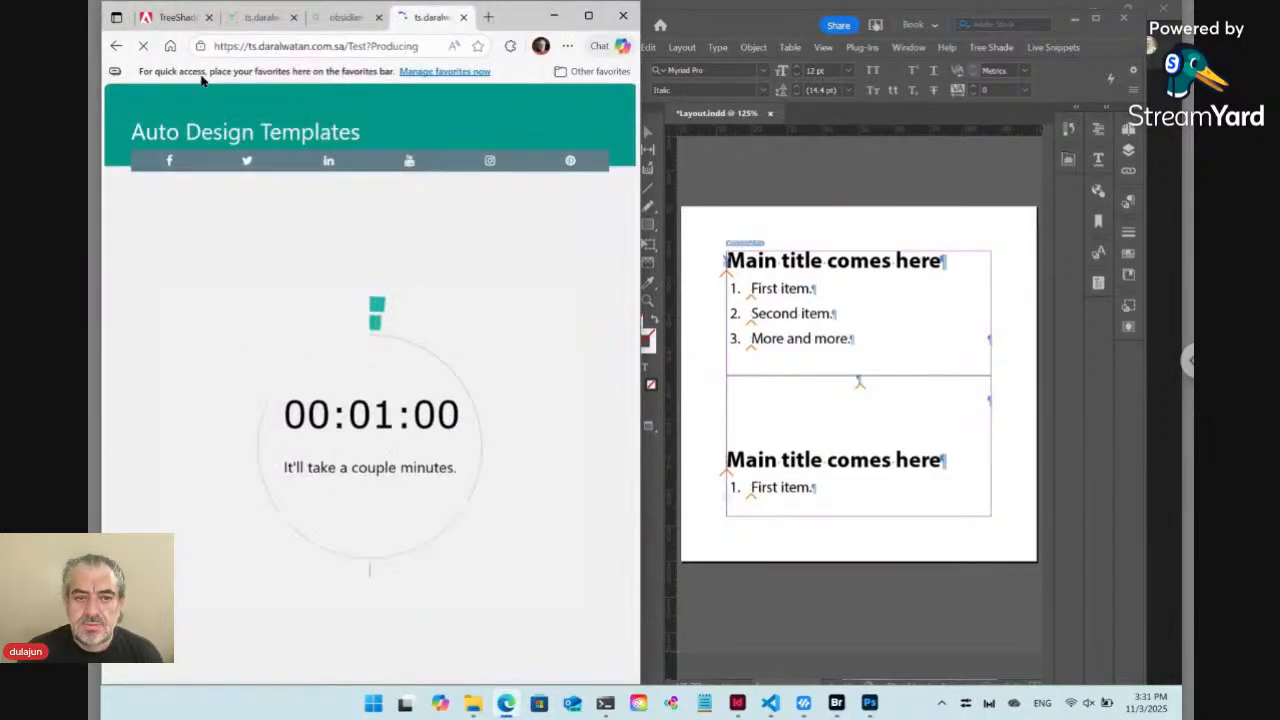
left_click(115, 47)
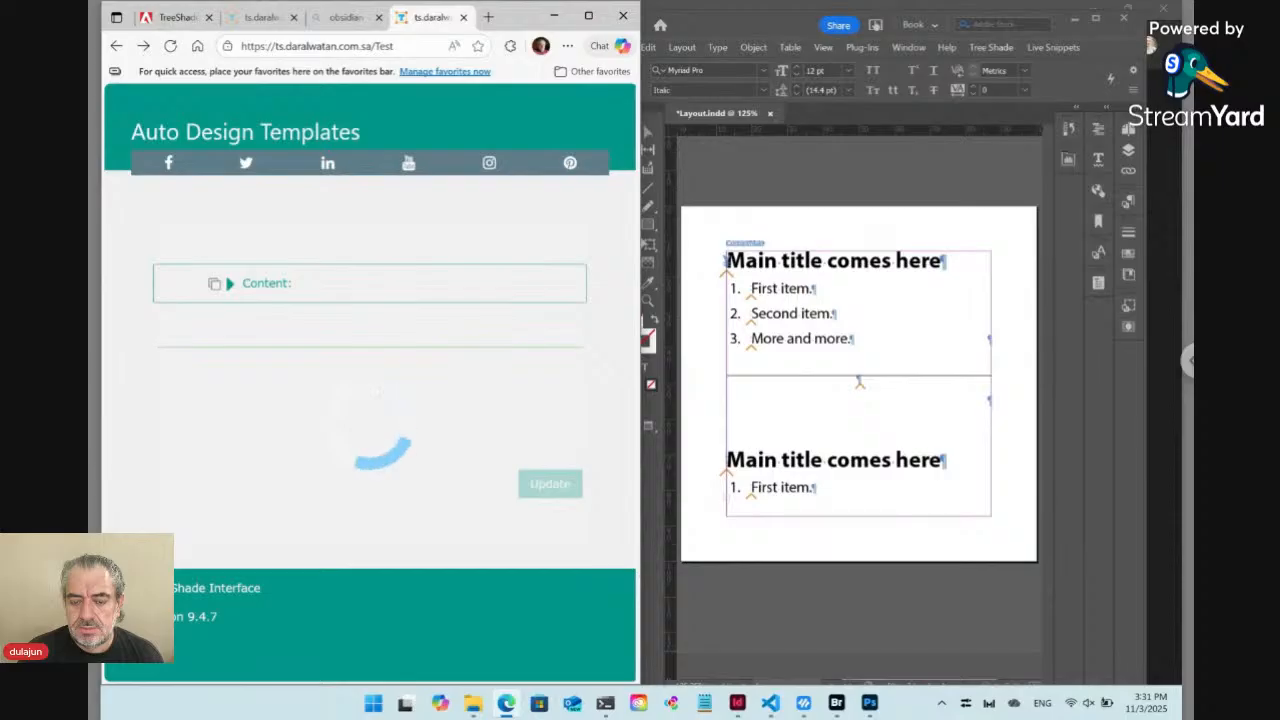
Switch to Bridge, open the Content folder and create a new TreeShade Text file named Text
left_click(836, 703)
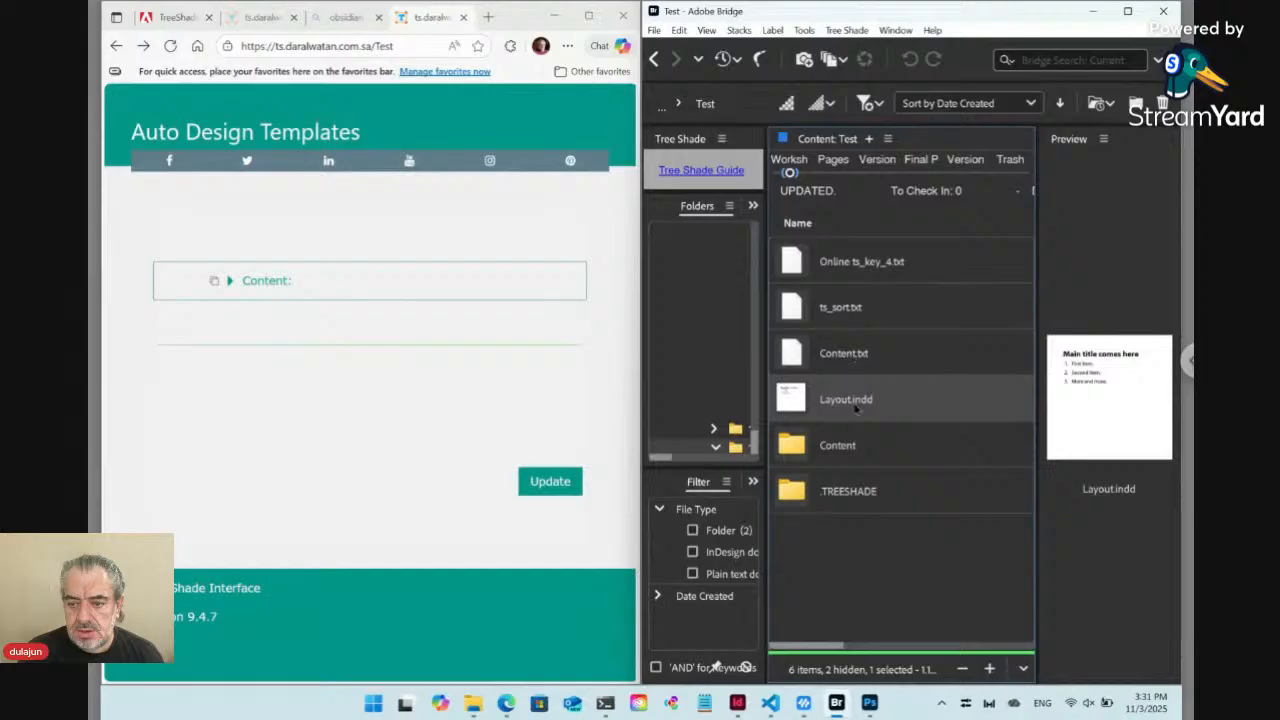
double_click(800, 455)
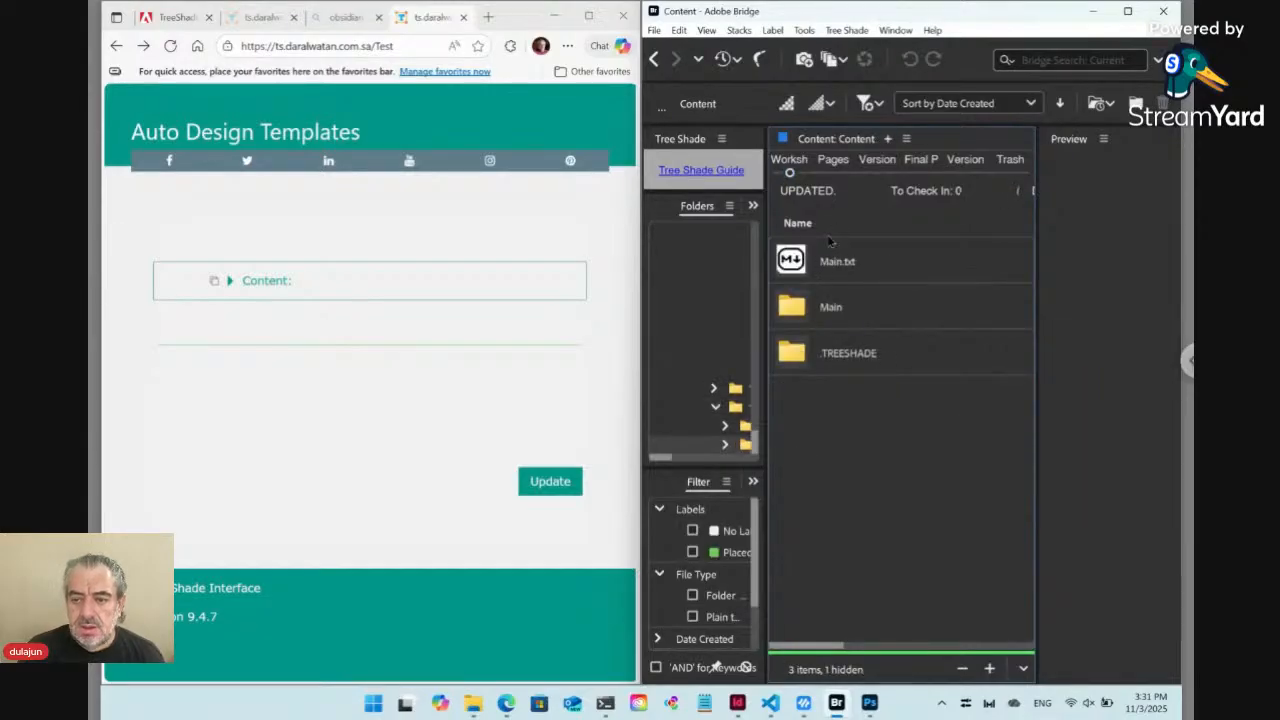
left_click(848, 30)
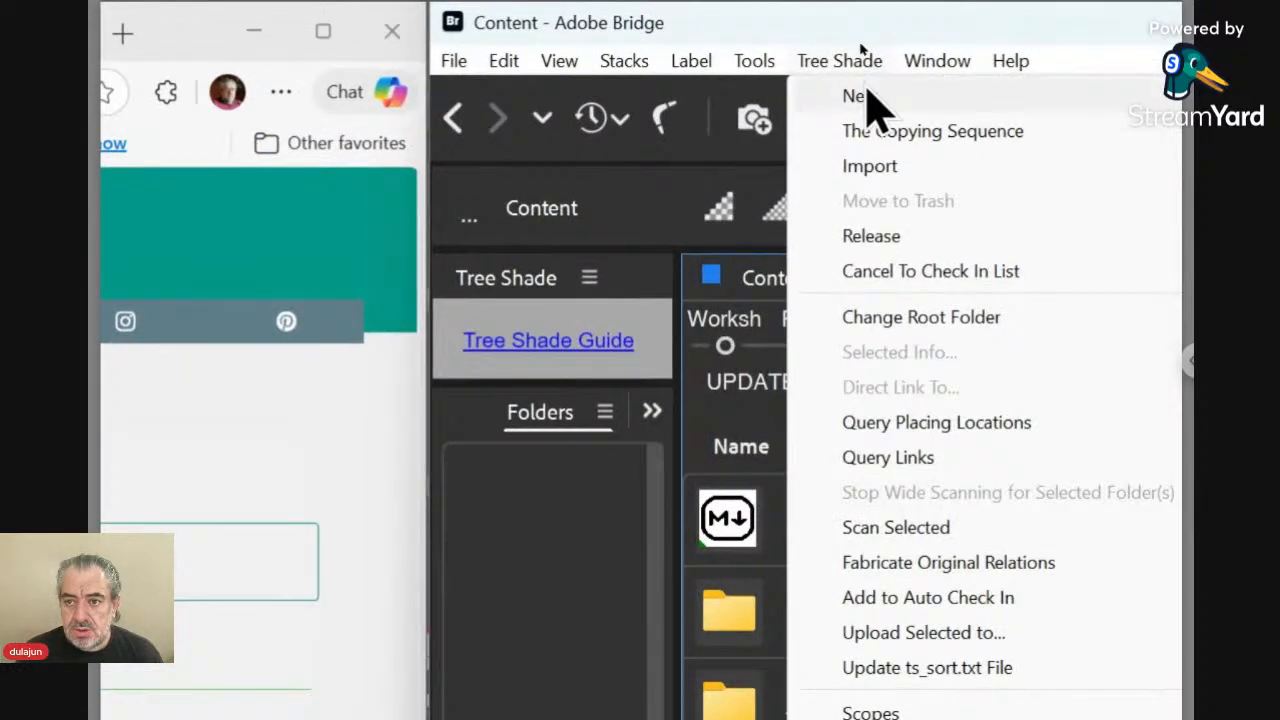
mouse_move(859, 50)
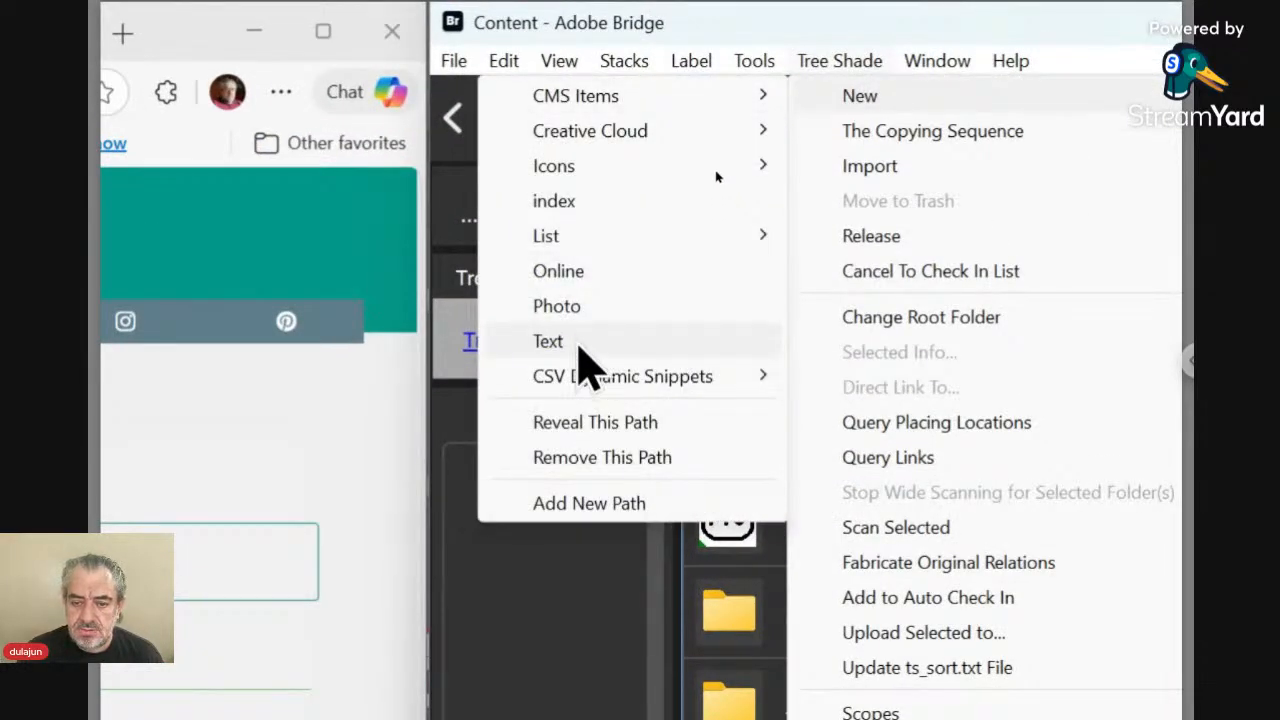
left_click(578, 342)
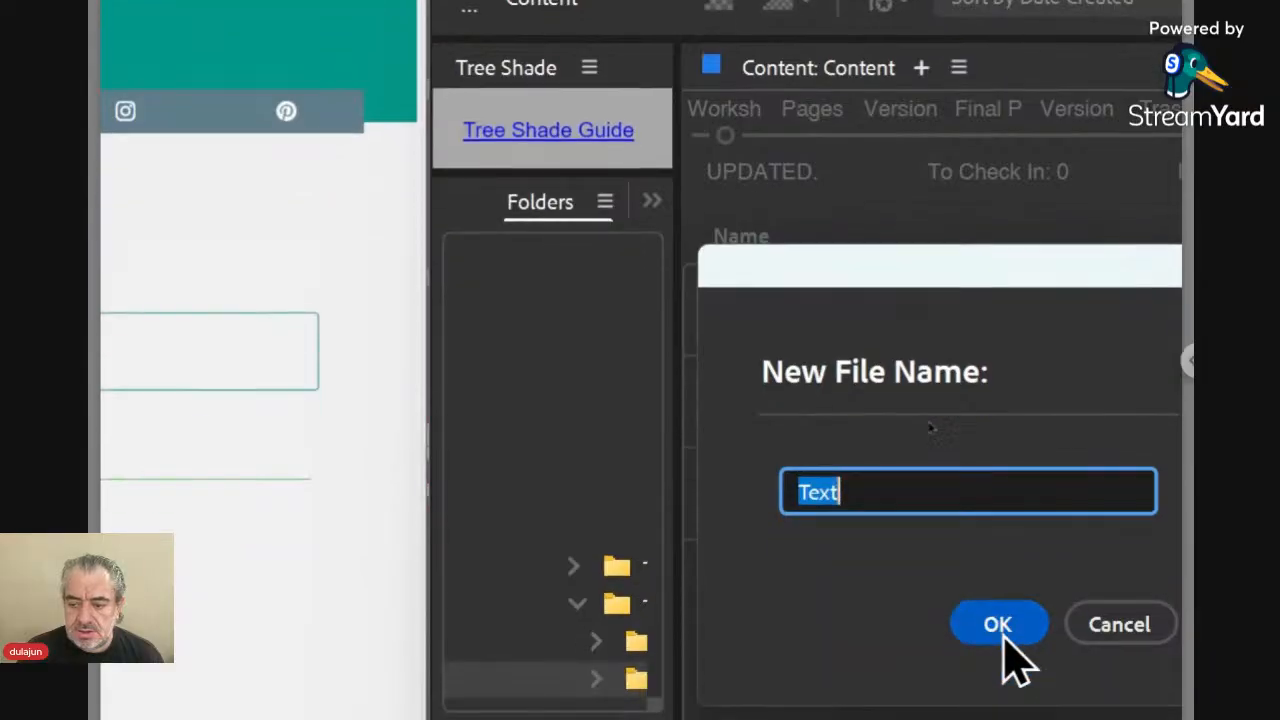
left_click(998, 624)
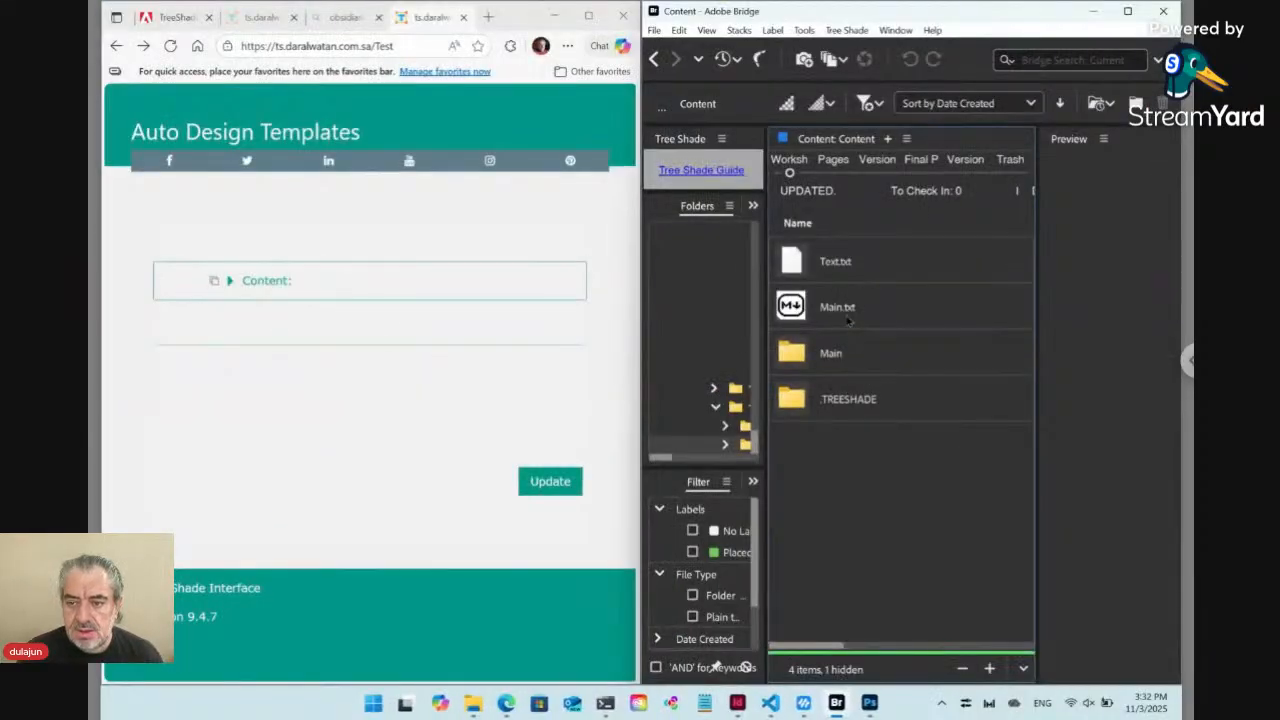
Move Main.txt to the TreeShade trash together with its paired folder, confirming deletion although the file is placed in documents
left_click(820, 426)
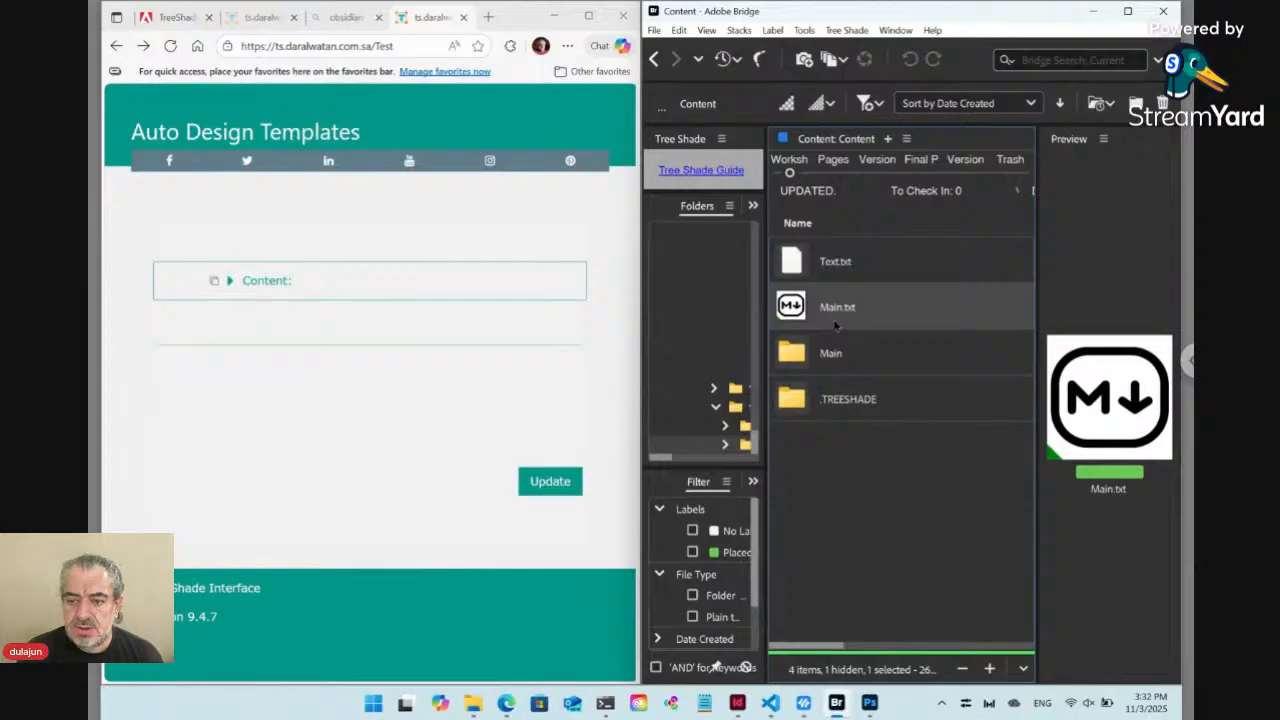
left_click(852, 33)
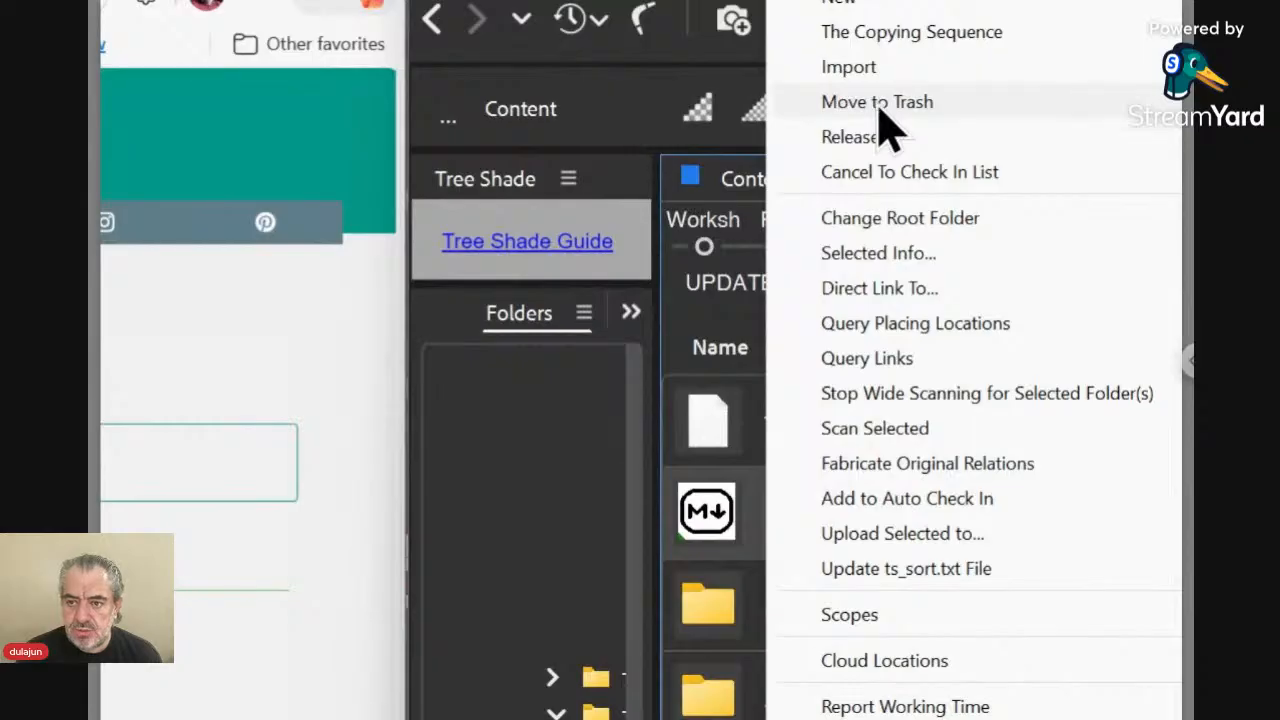
left_click(878, 104)
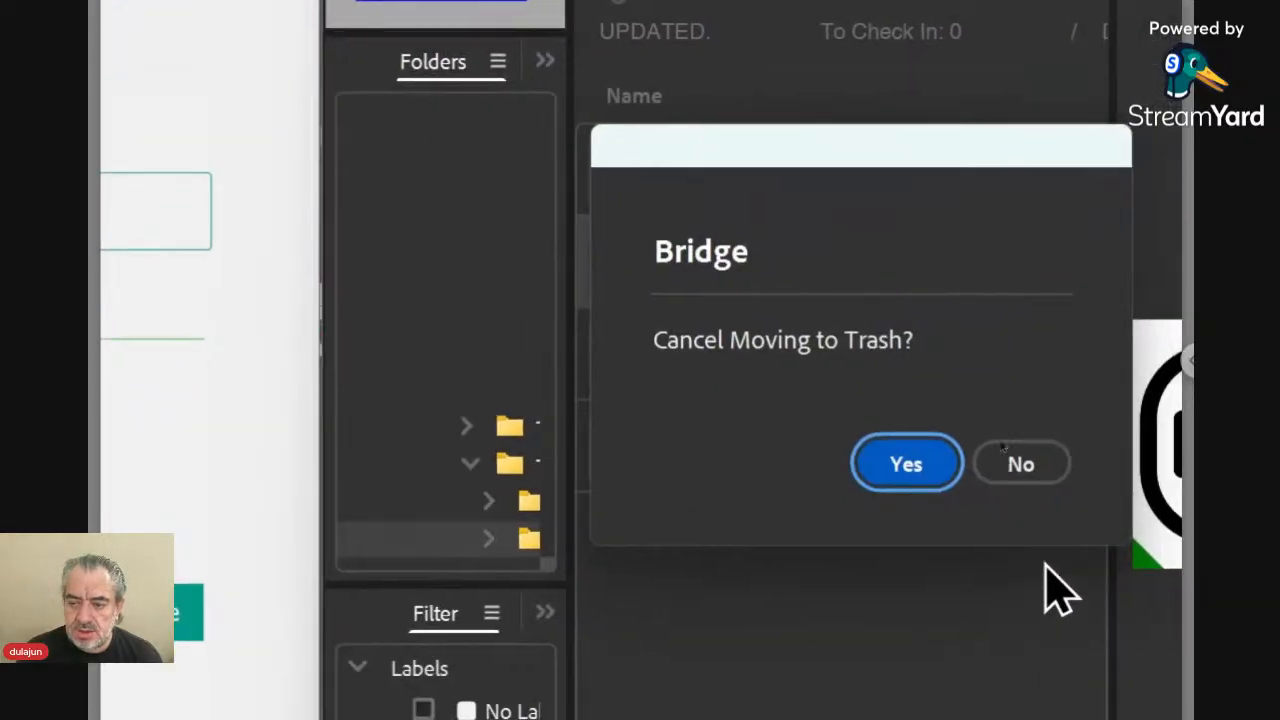
left_click(1030, 476)
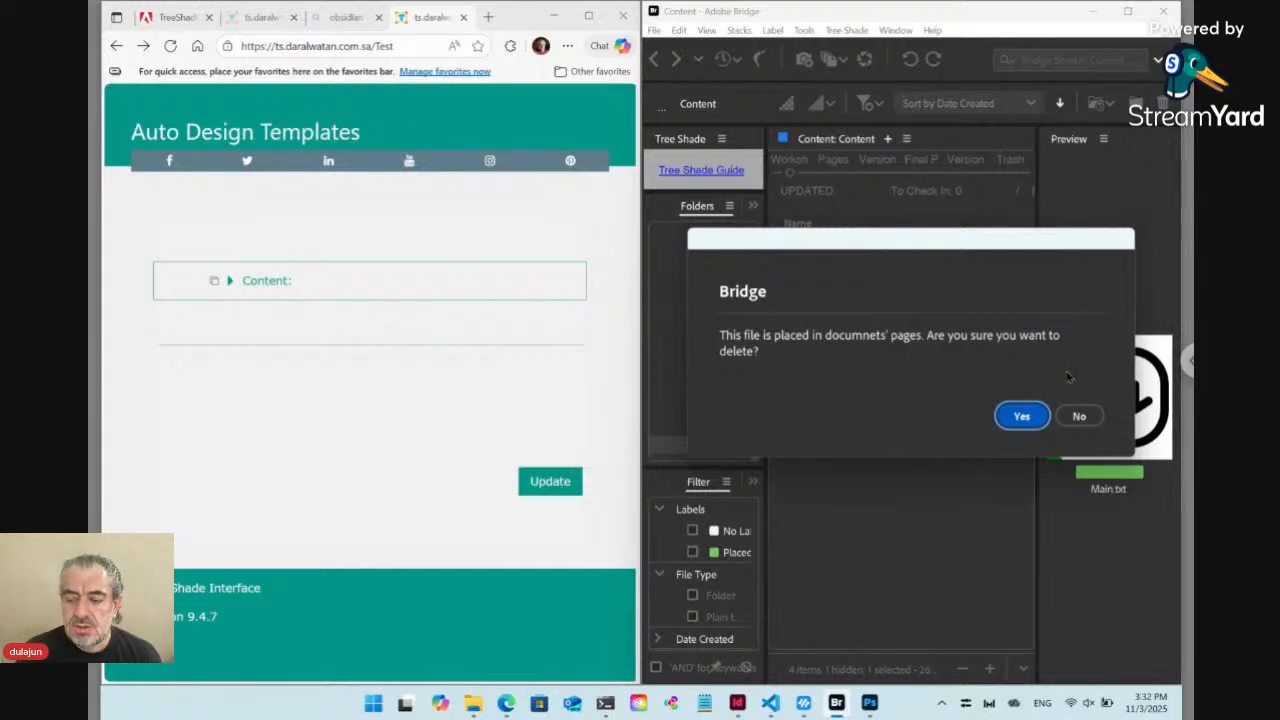
left_click(1021, 416)
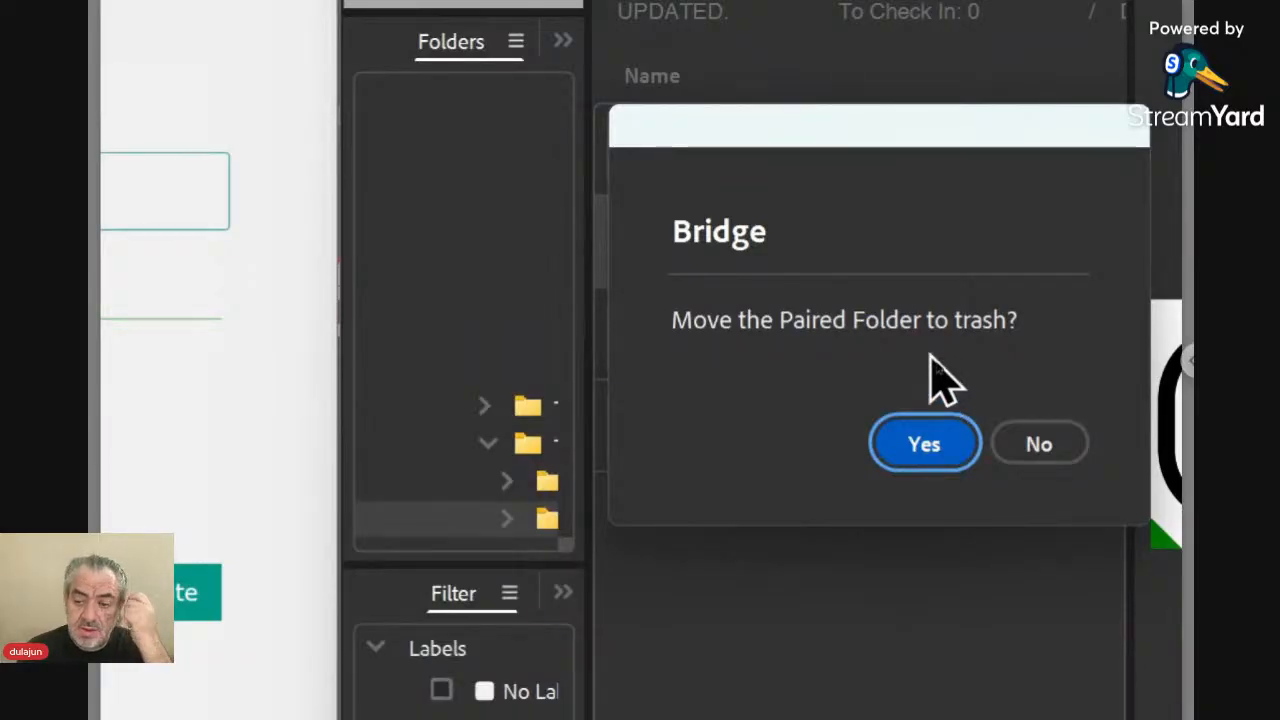
left_click_drag(902, 120, 950, 131)
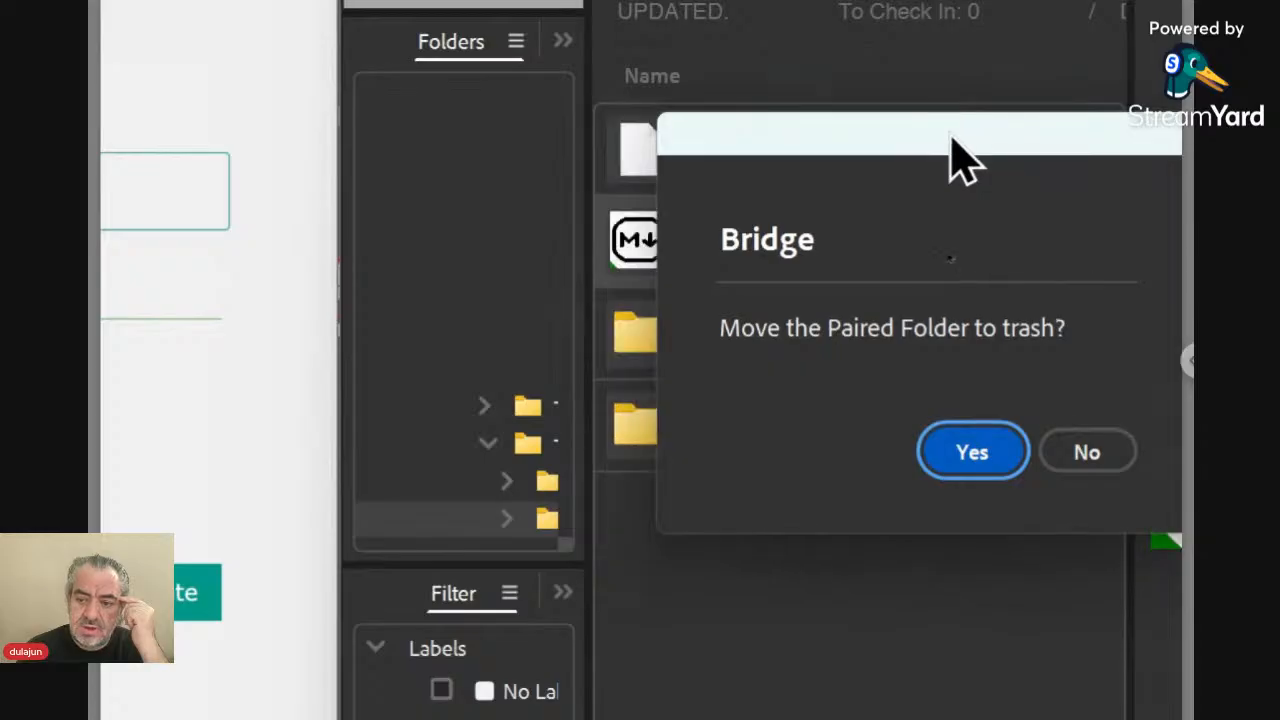
left_click(973, 470)
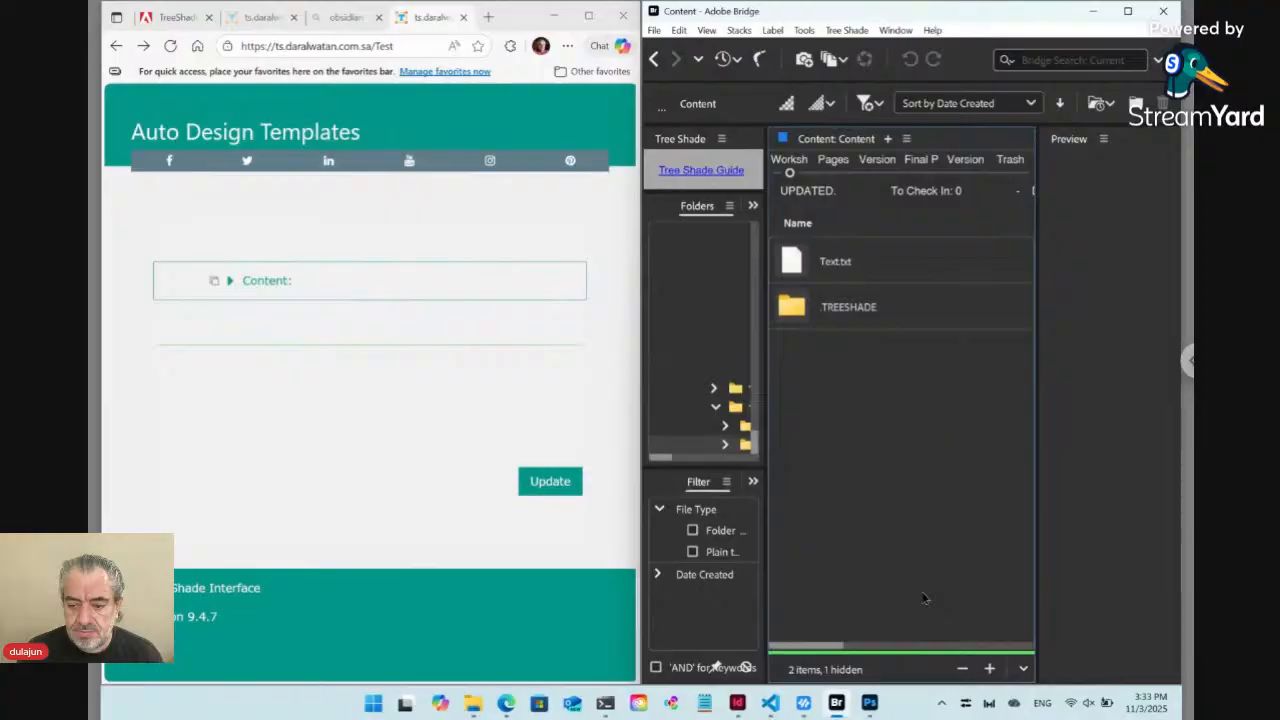
Switch to InDesign, move its window clear of the Bridge file list, and delete all text in the frame, including hidden conditional text
left_click(737, 703)
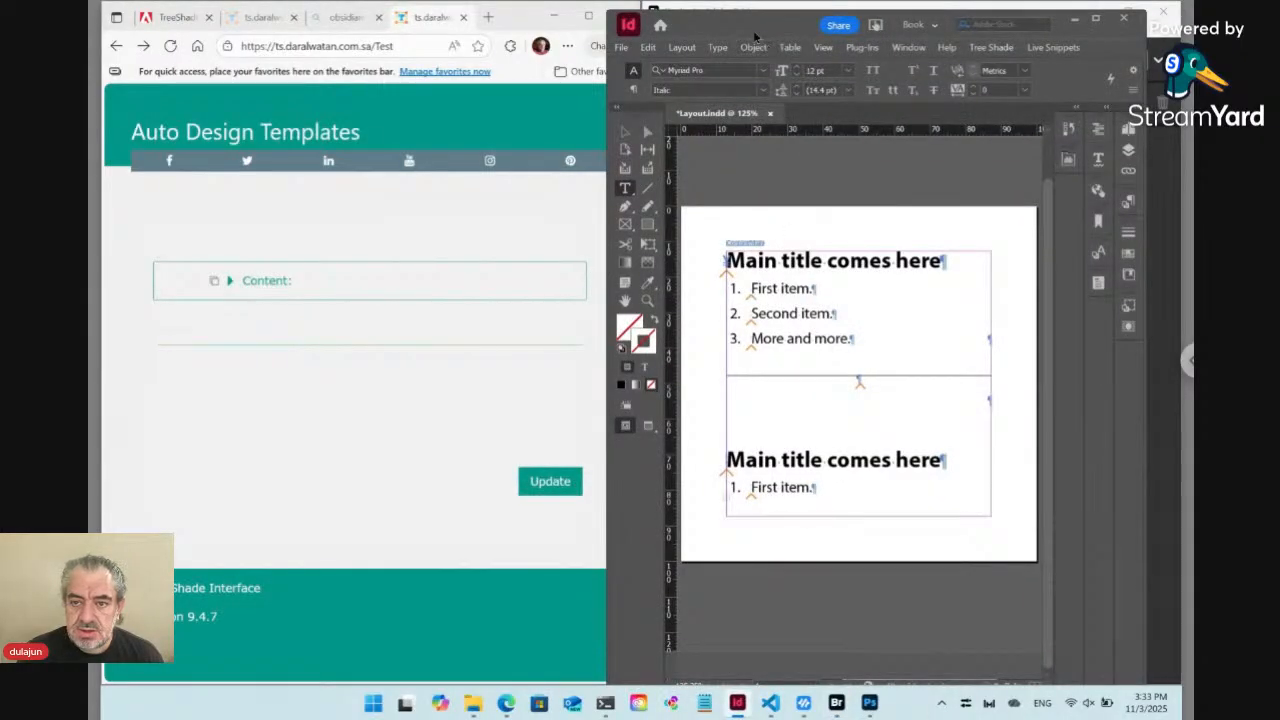
left_click_drag(757, 34, 368, 39)
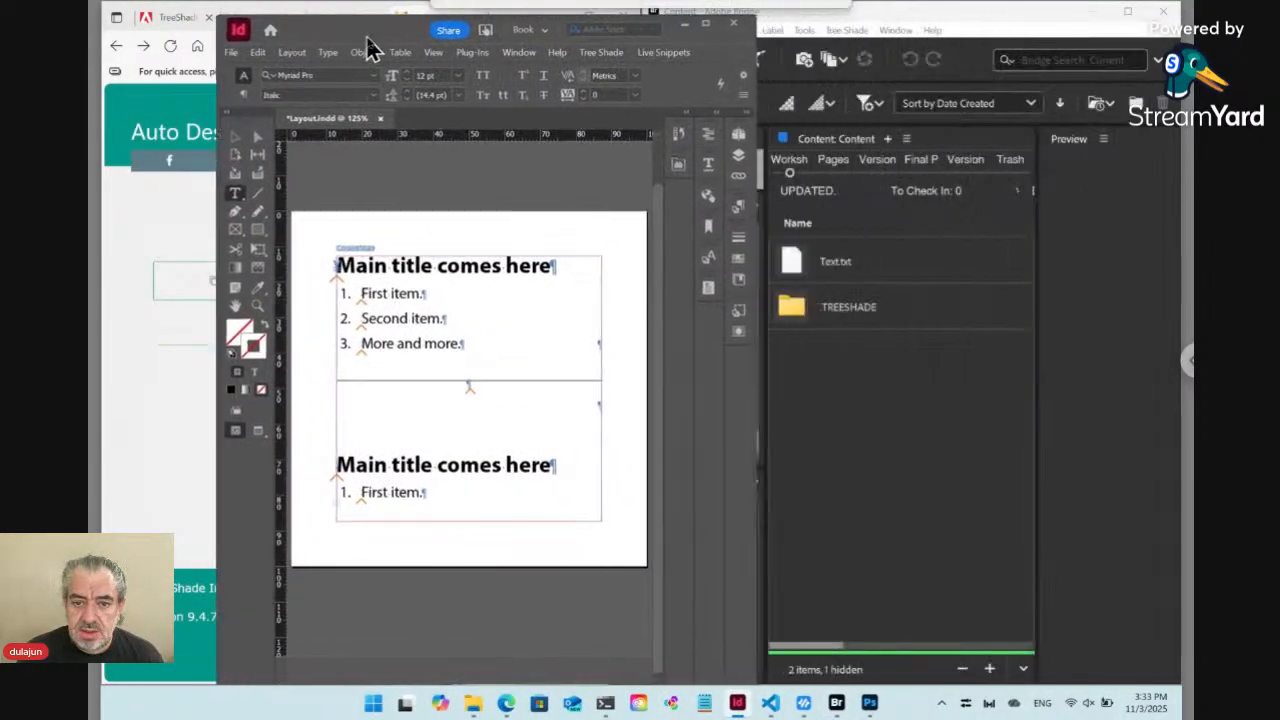
left_click(397, 296)
key("ctrl+a")
key("Delete")
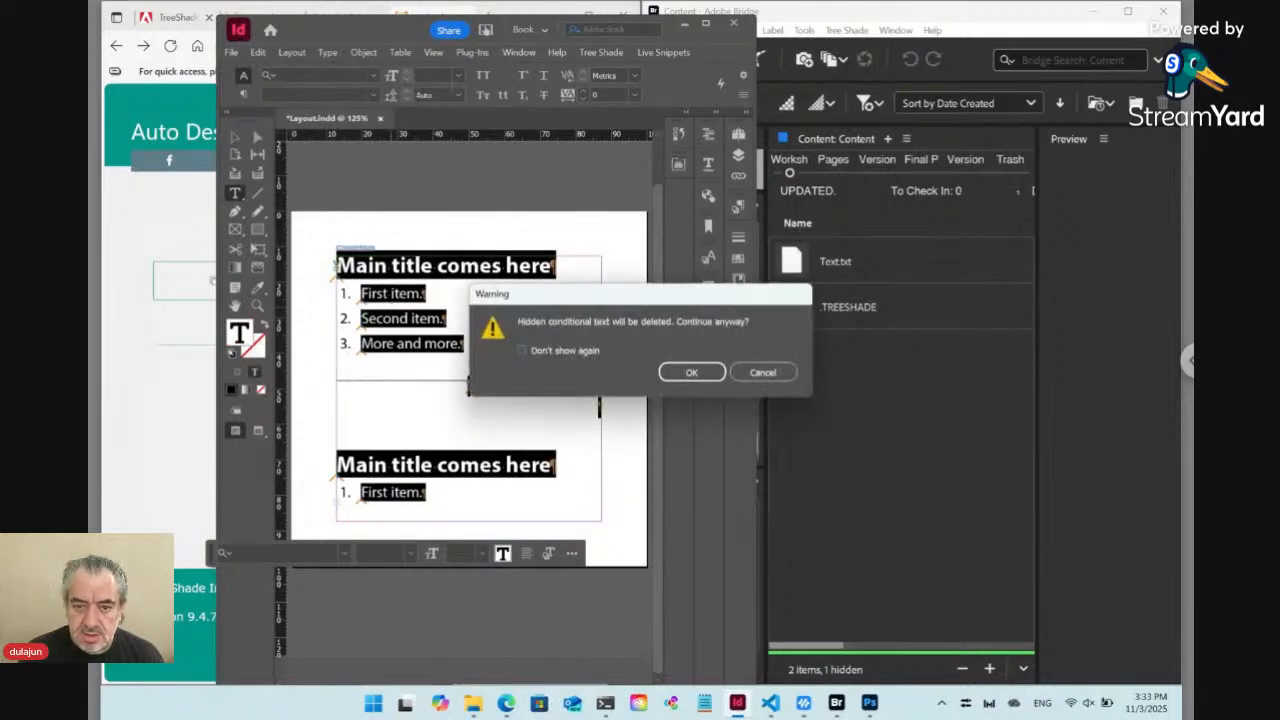
left_click(691, 372)
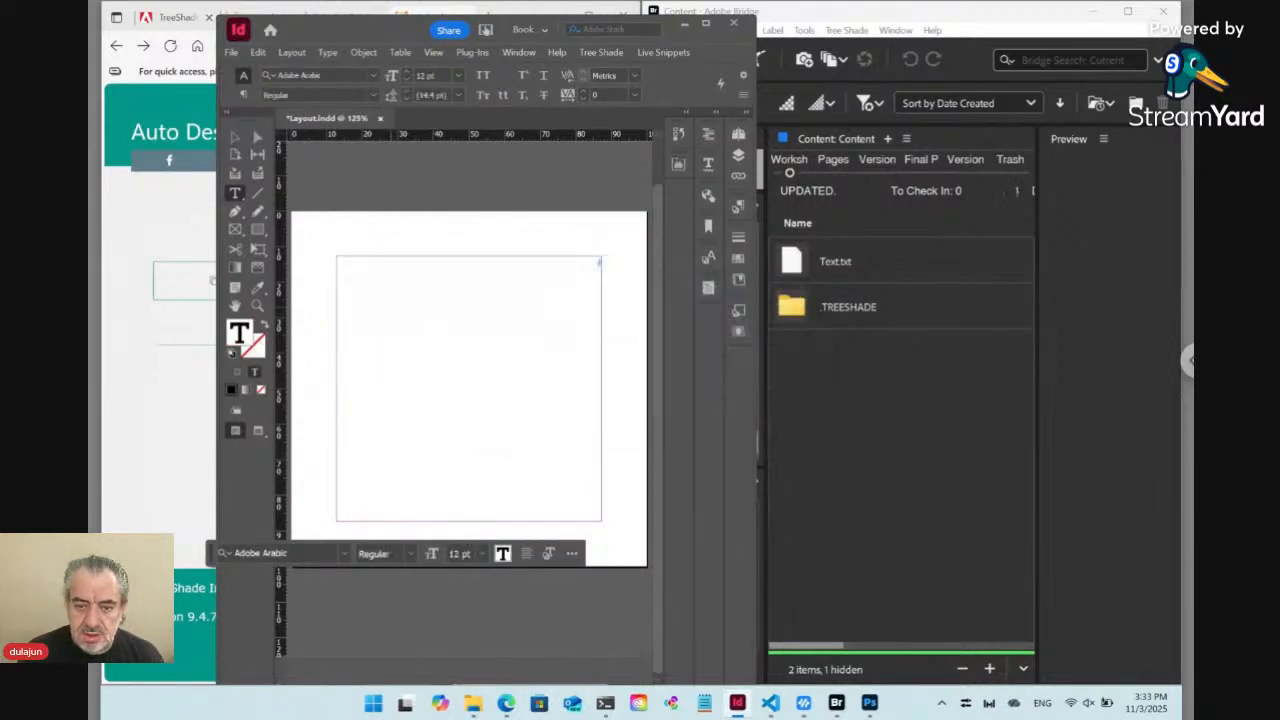
Place Text.txt from Bridge into the empty text frame of Layout.indd in InDesign
left_click(805, 265)
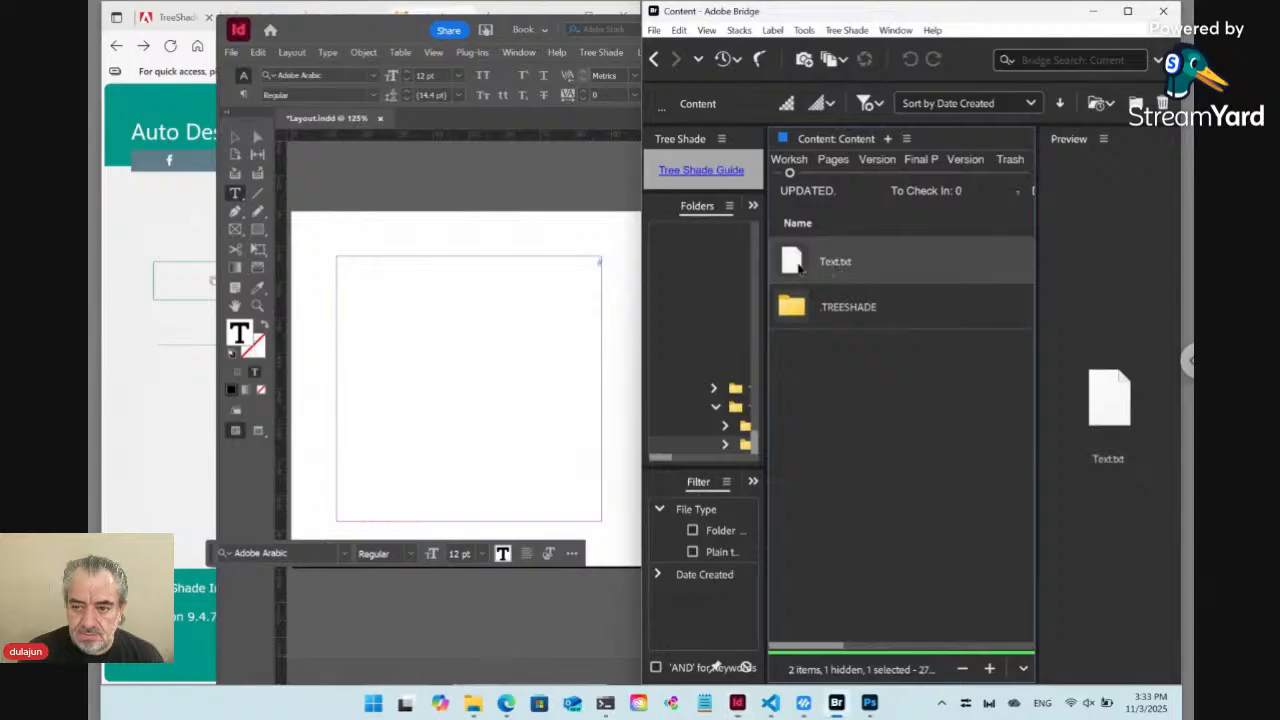
right_click(815, 268)
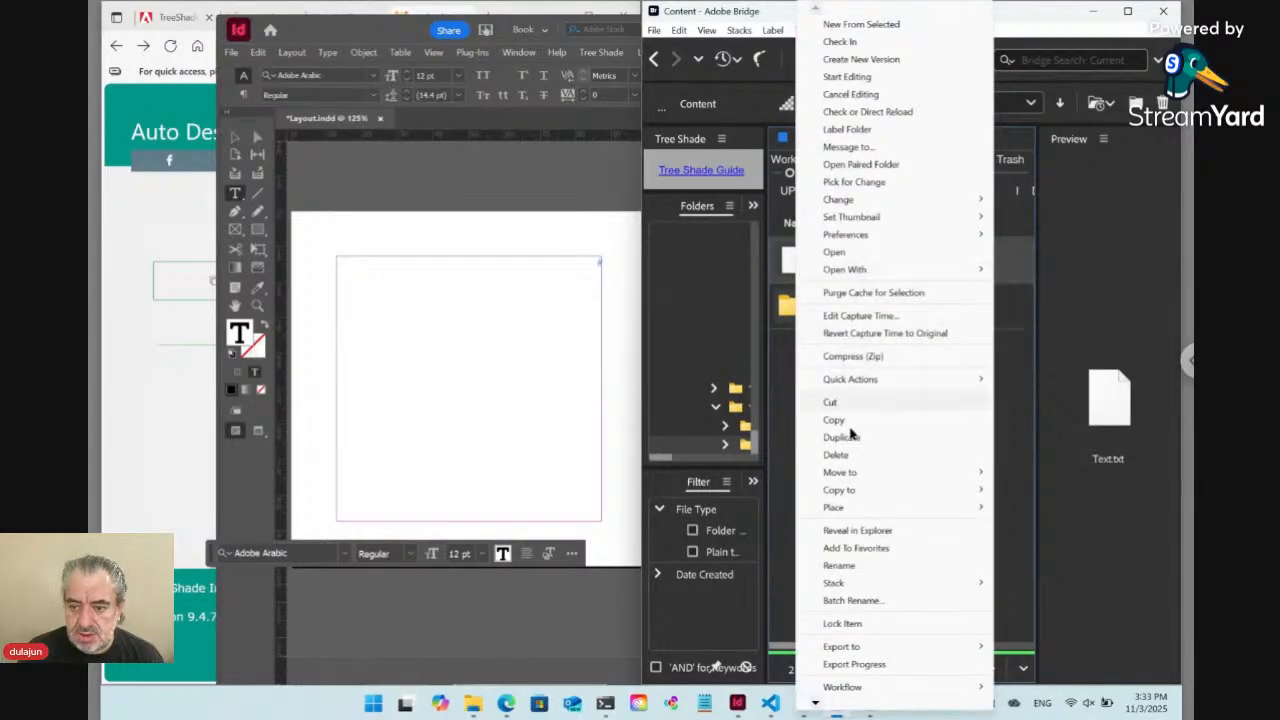
mouse_move(840, 511)
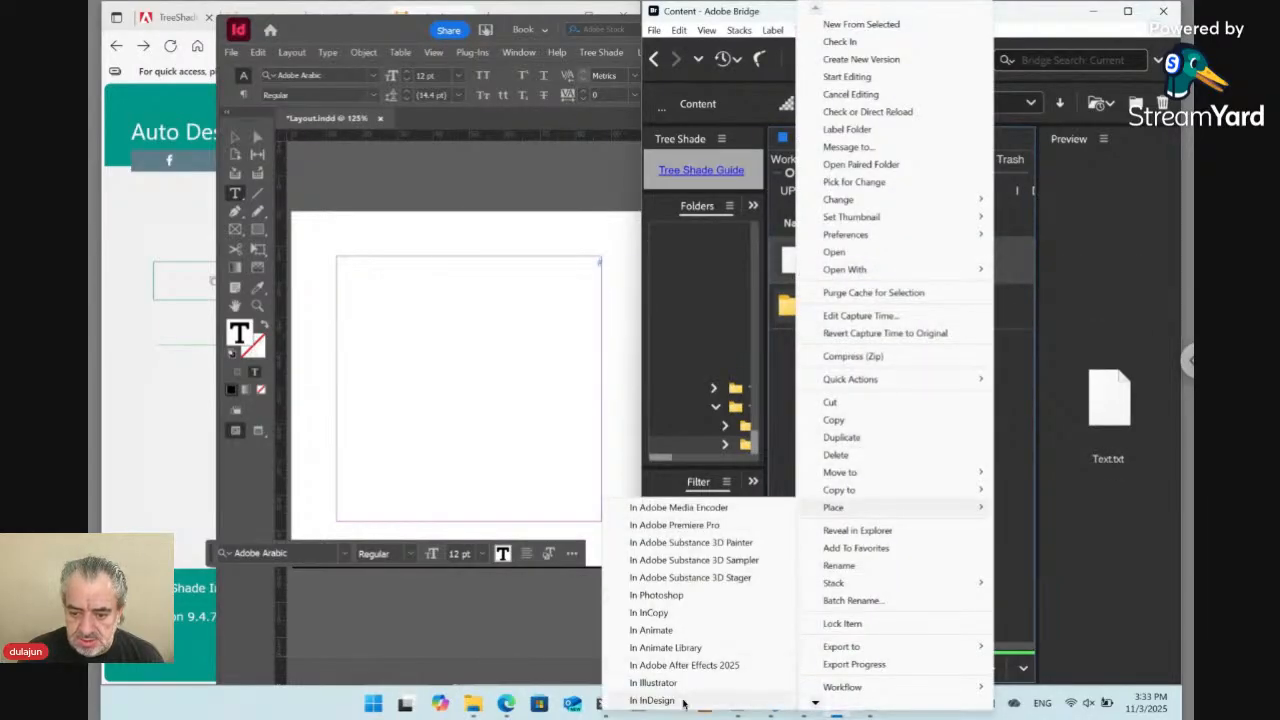
left_click(662, 700)
left_click(442, 361)
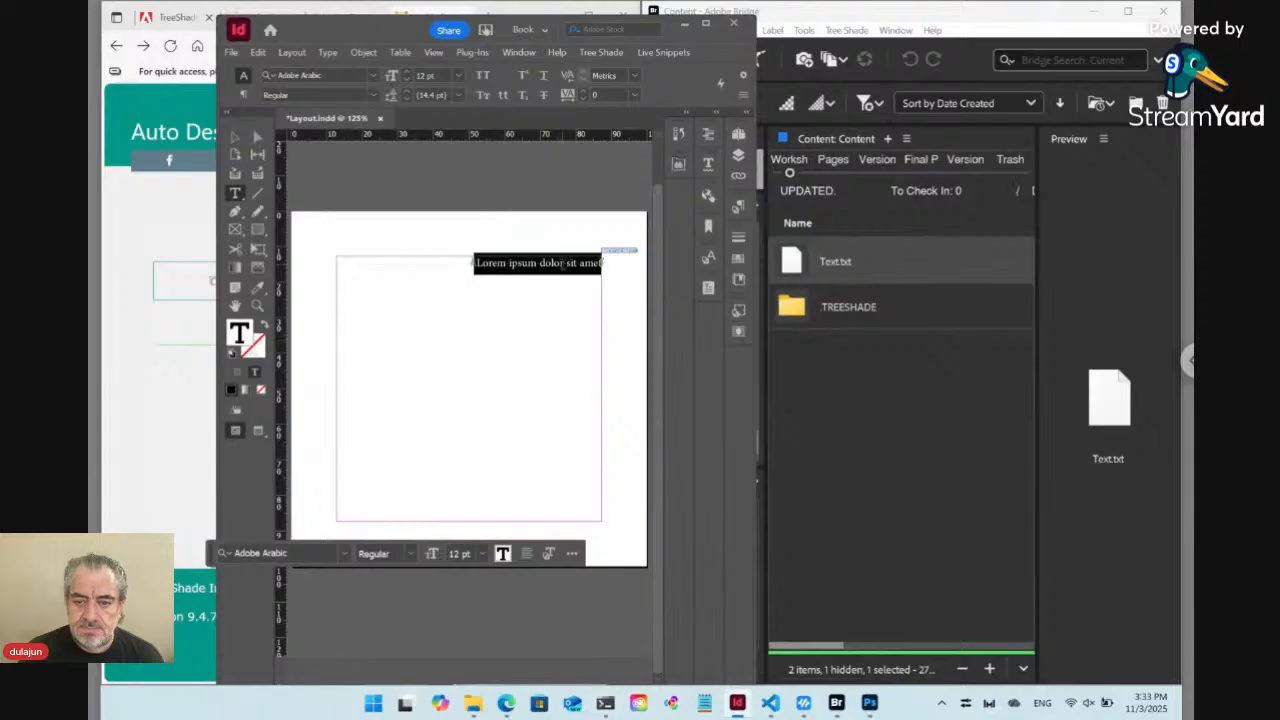
Apply the Main_en Title 1 paragraph style to the placed Lorem ipsum paragraph
left_click(560, 262)
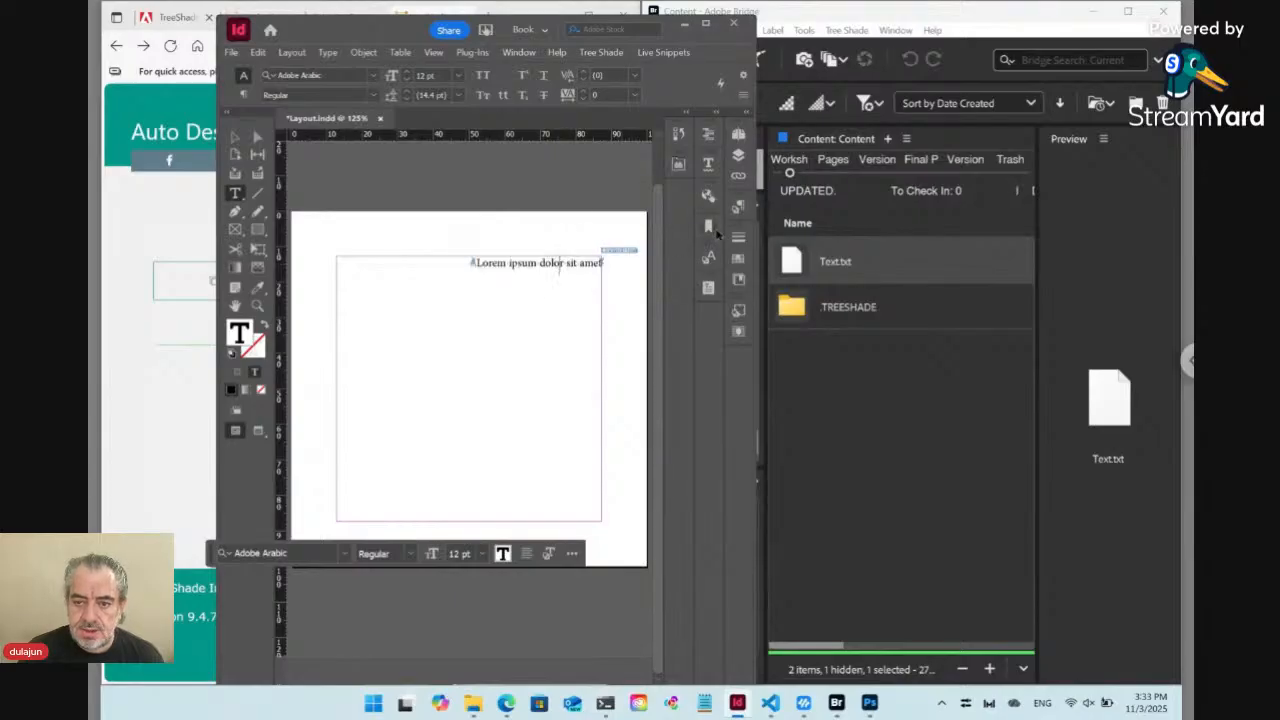
left_click(738, 207)
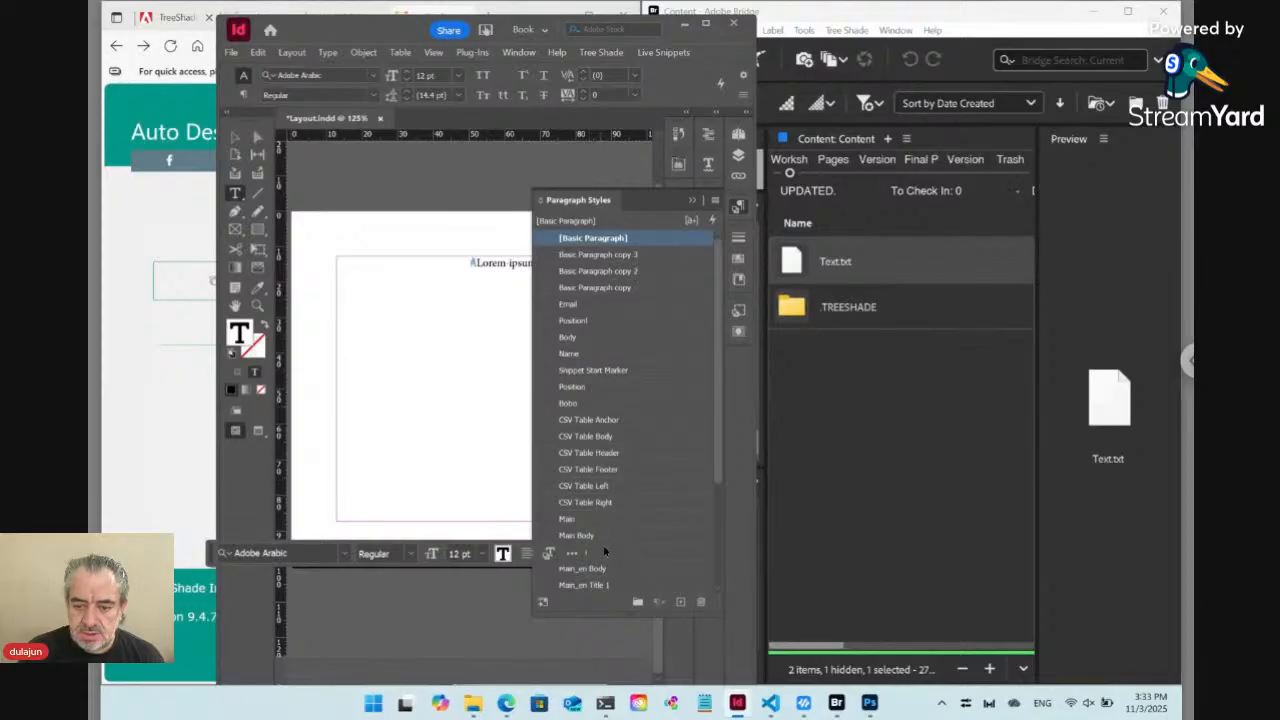
left_click(613, 569)
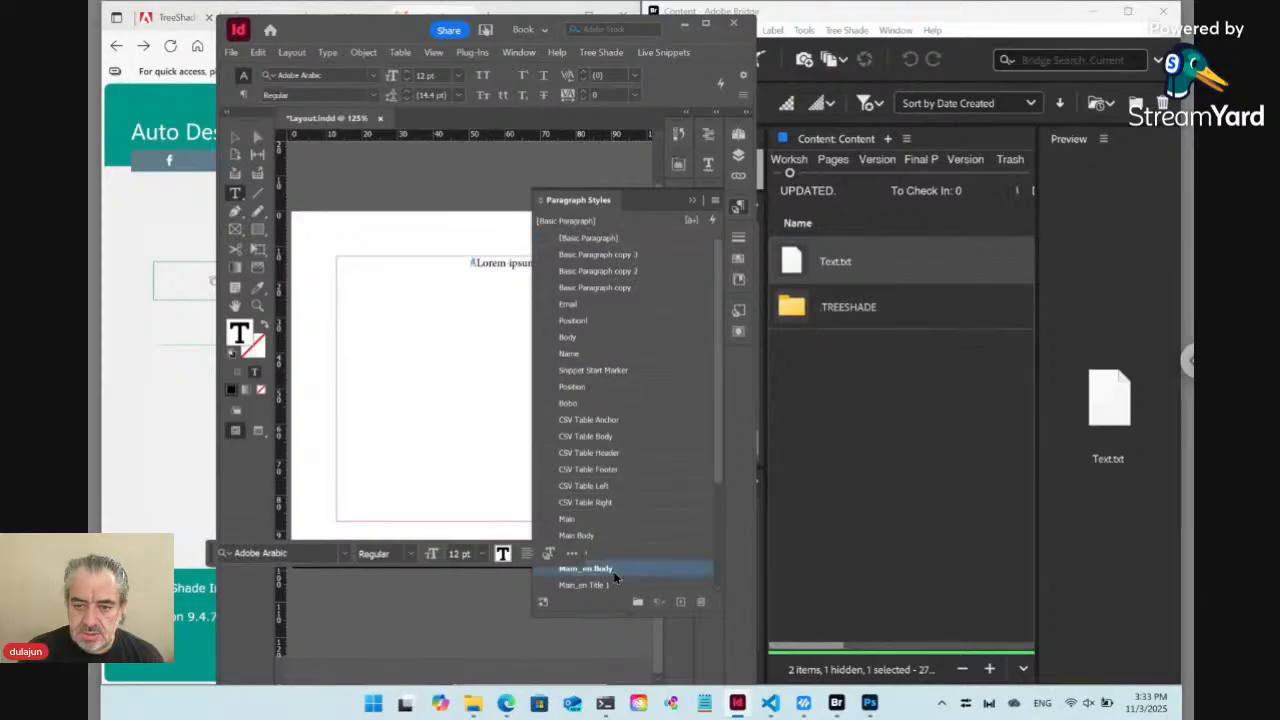
scroll(625, 555, "down", 3)
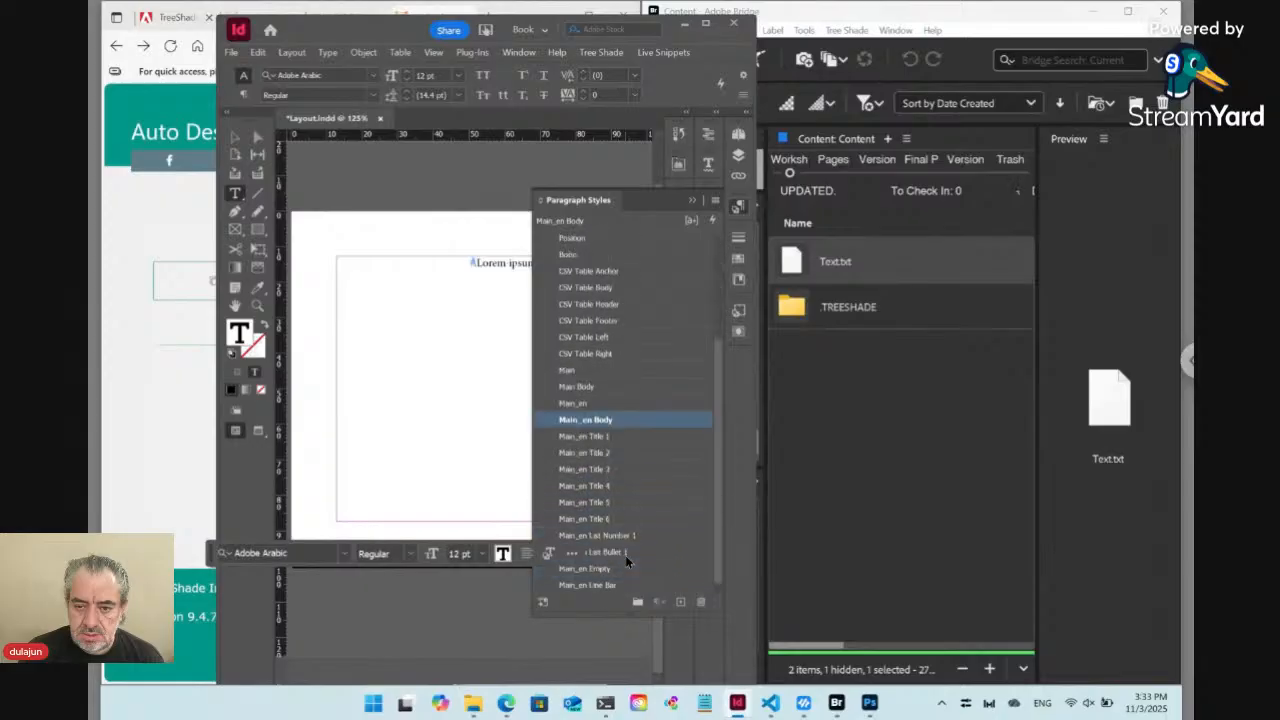
left_click(600, 437)
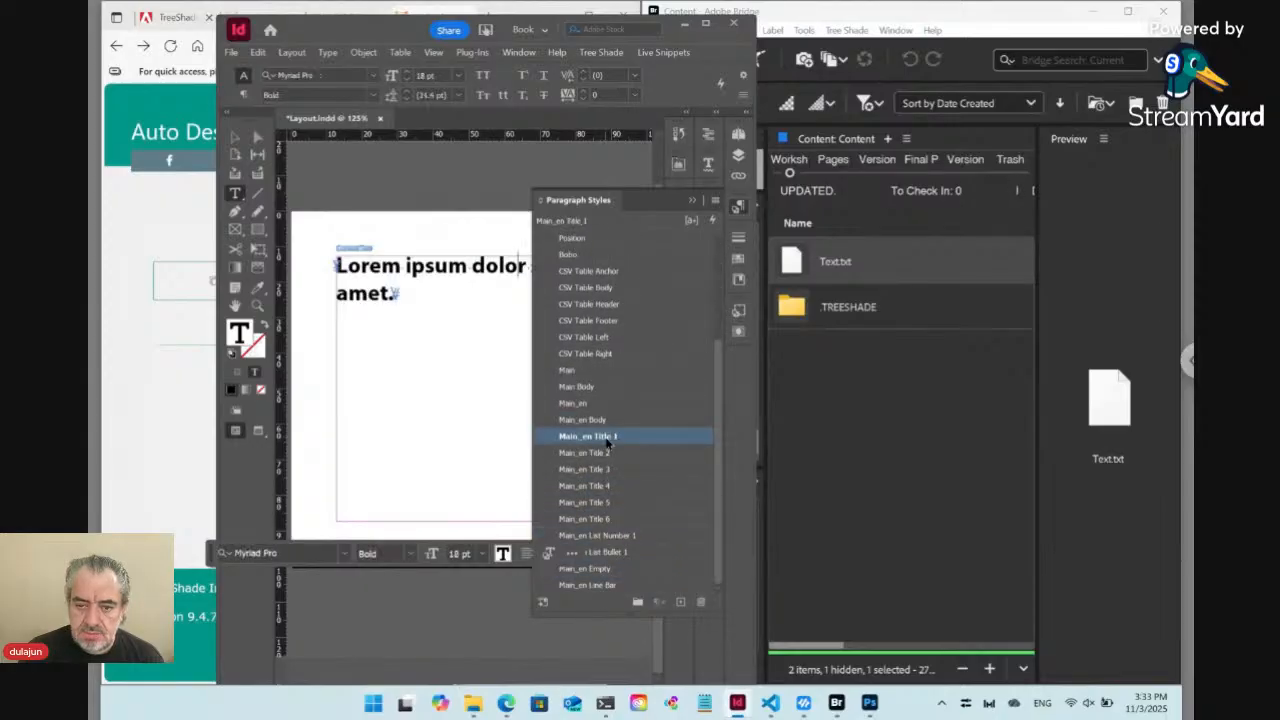
left_click(740, 207)
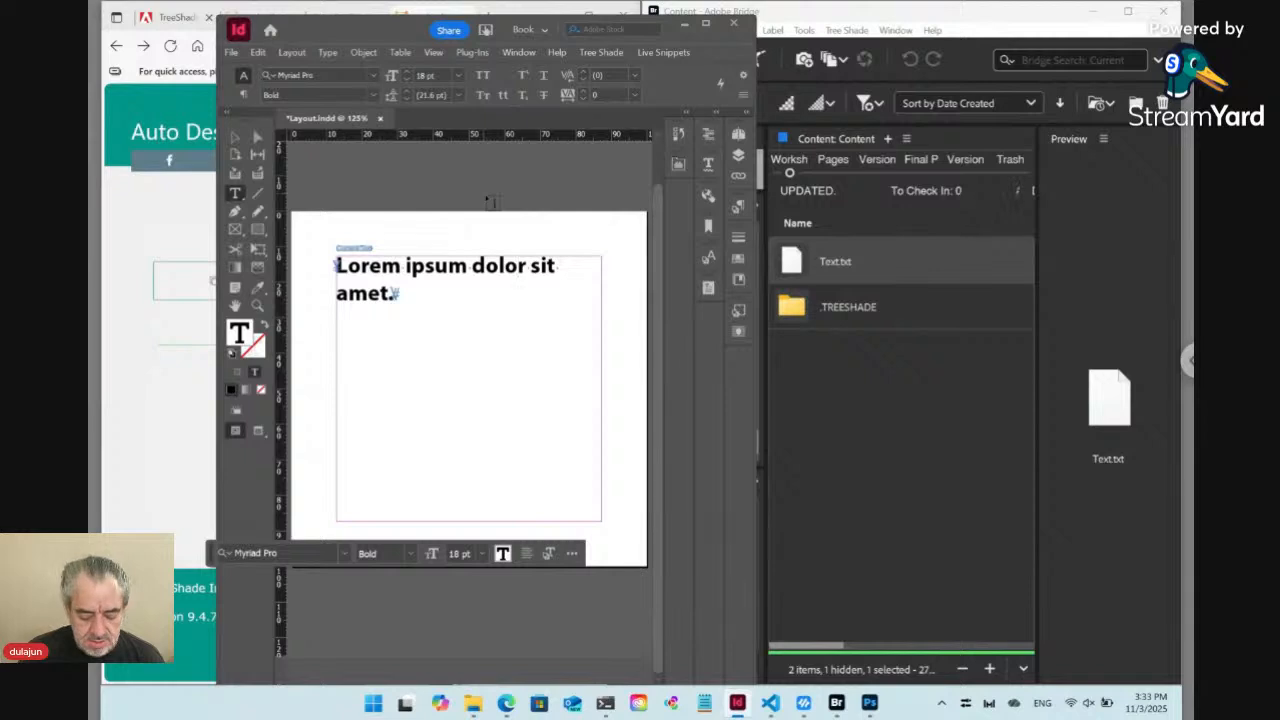
Close Layout.indd and check it in
key("ctrl+w")
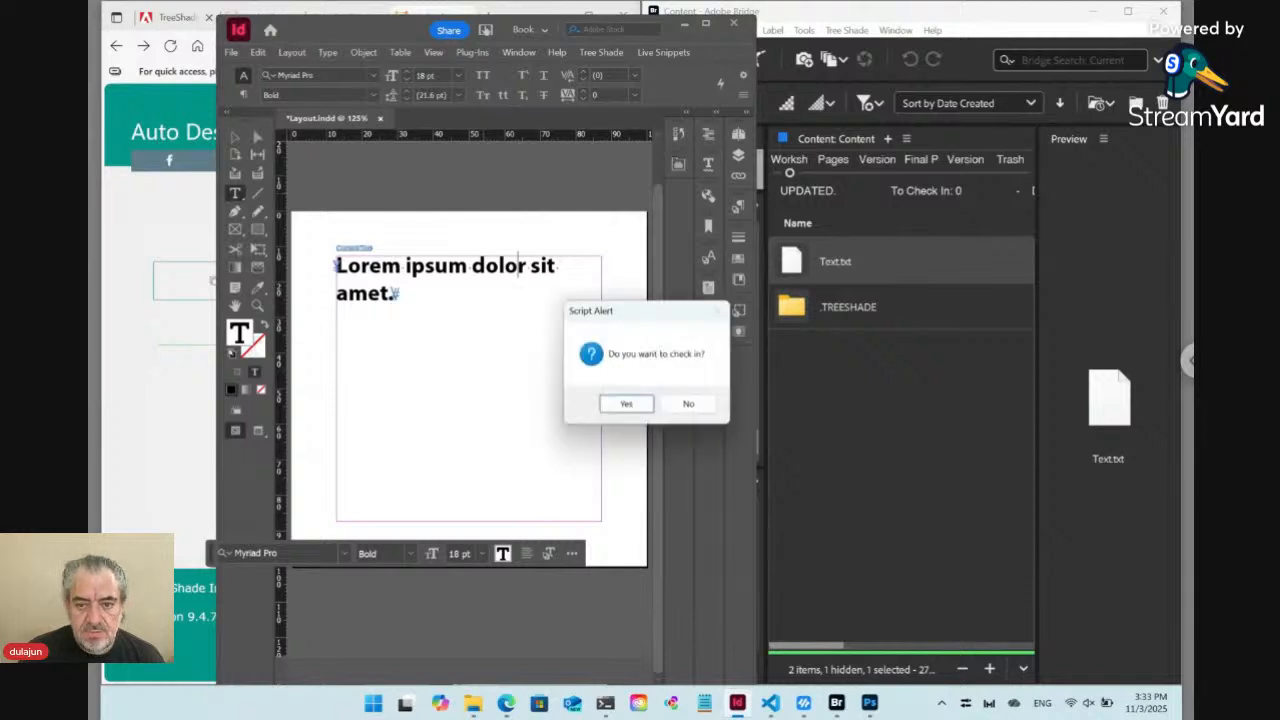
left_click(626, 404)
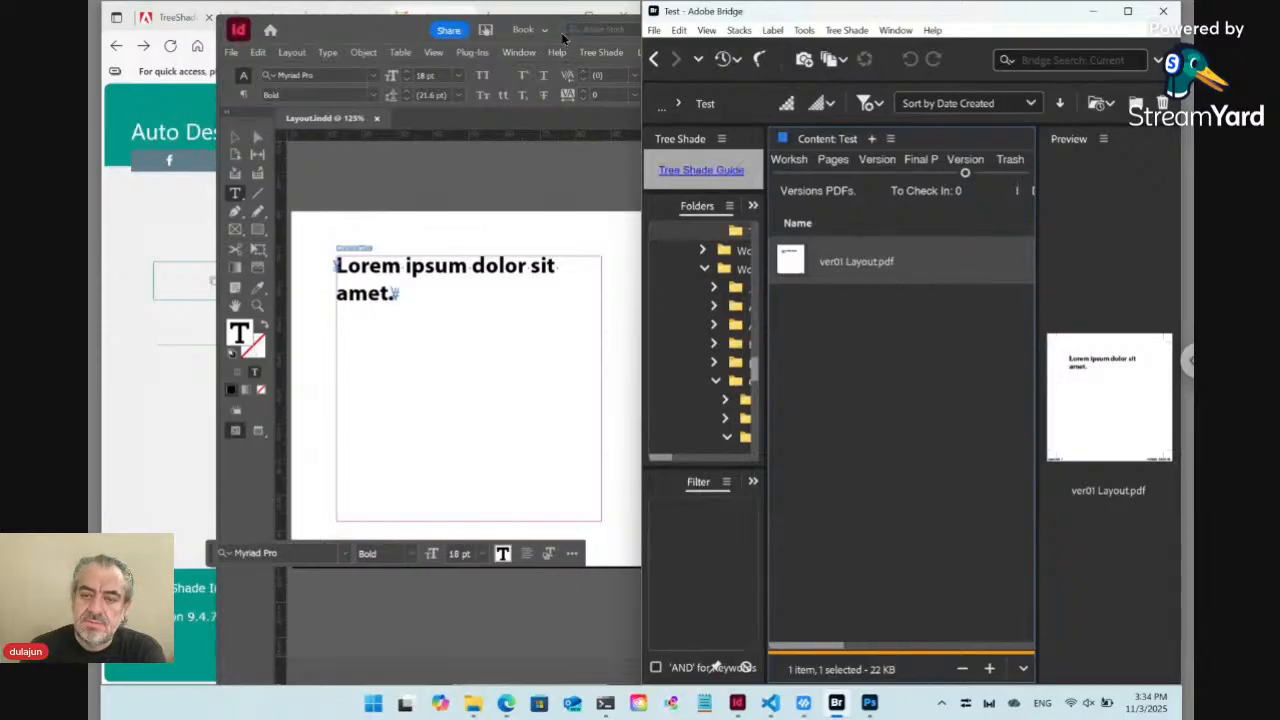
Switch to InDesign and review the Tree Shade options for checking in, exporting and updating links
left_click(395, 30)
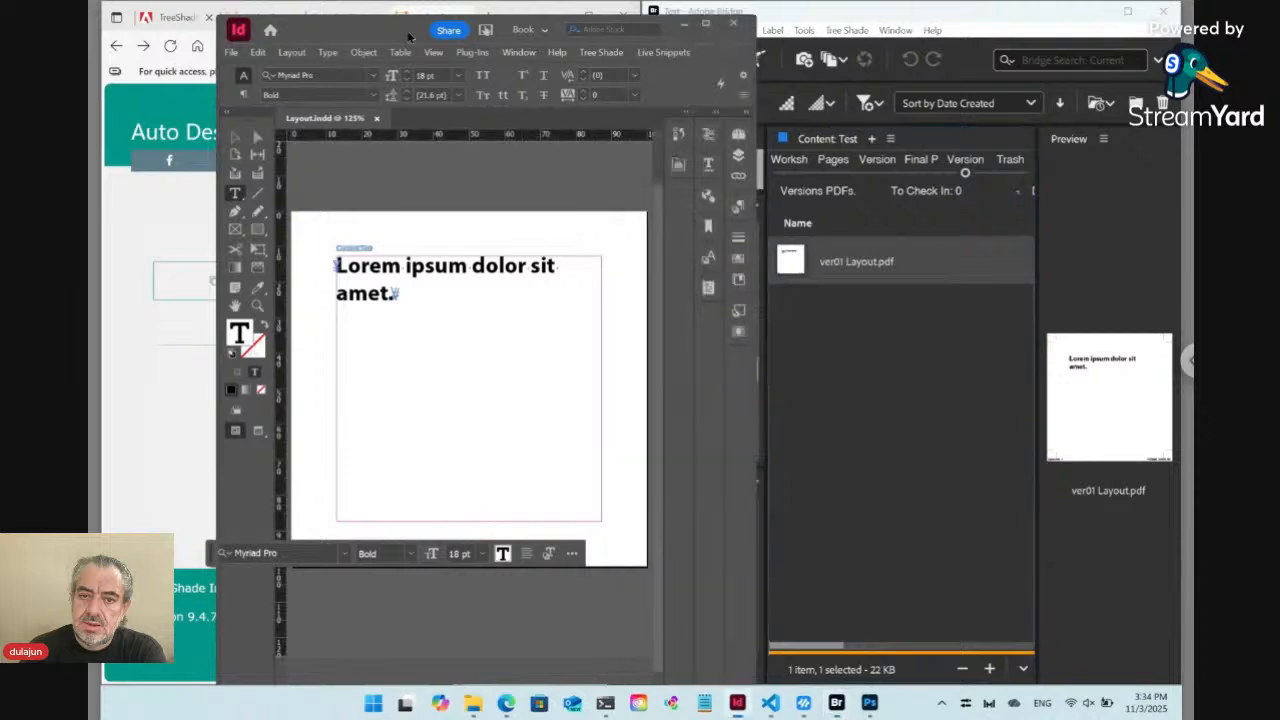
left_click(601, 52)
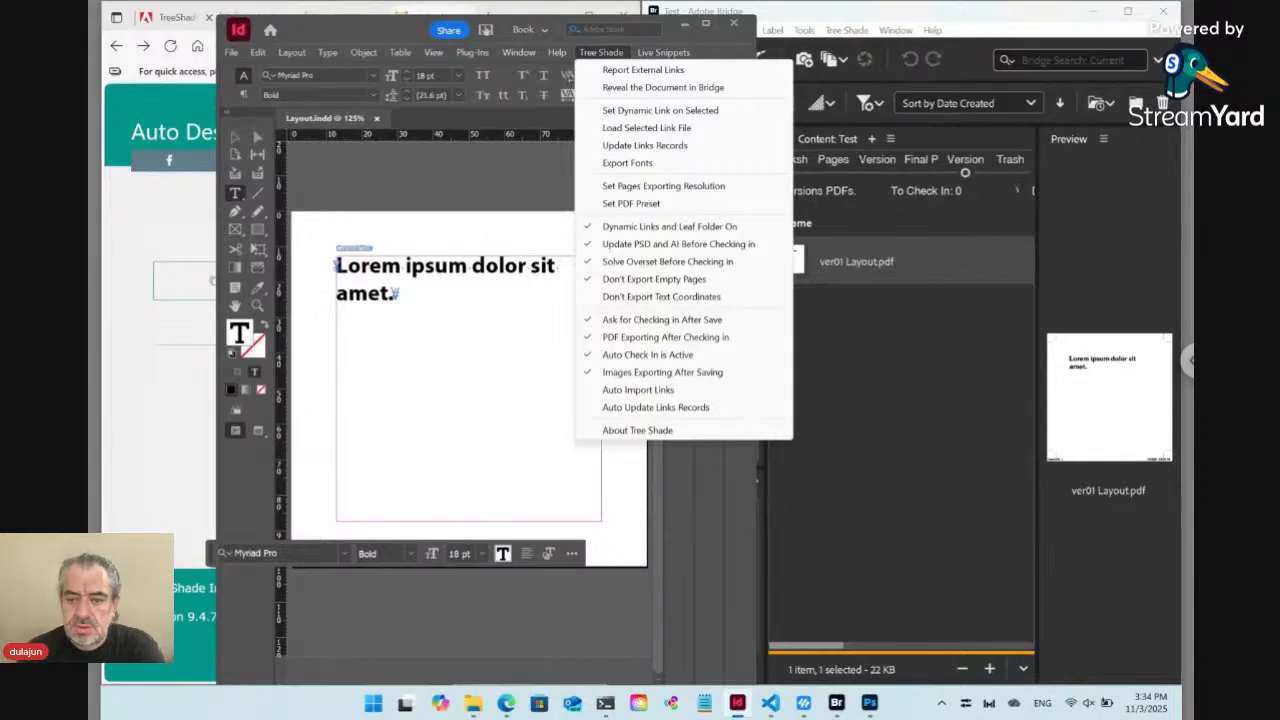
left_click(599, 52)
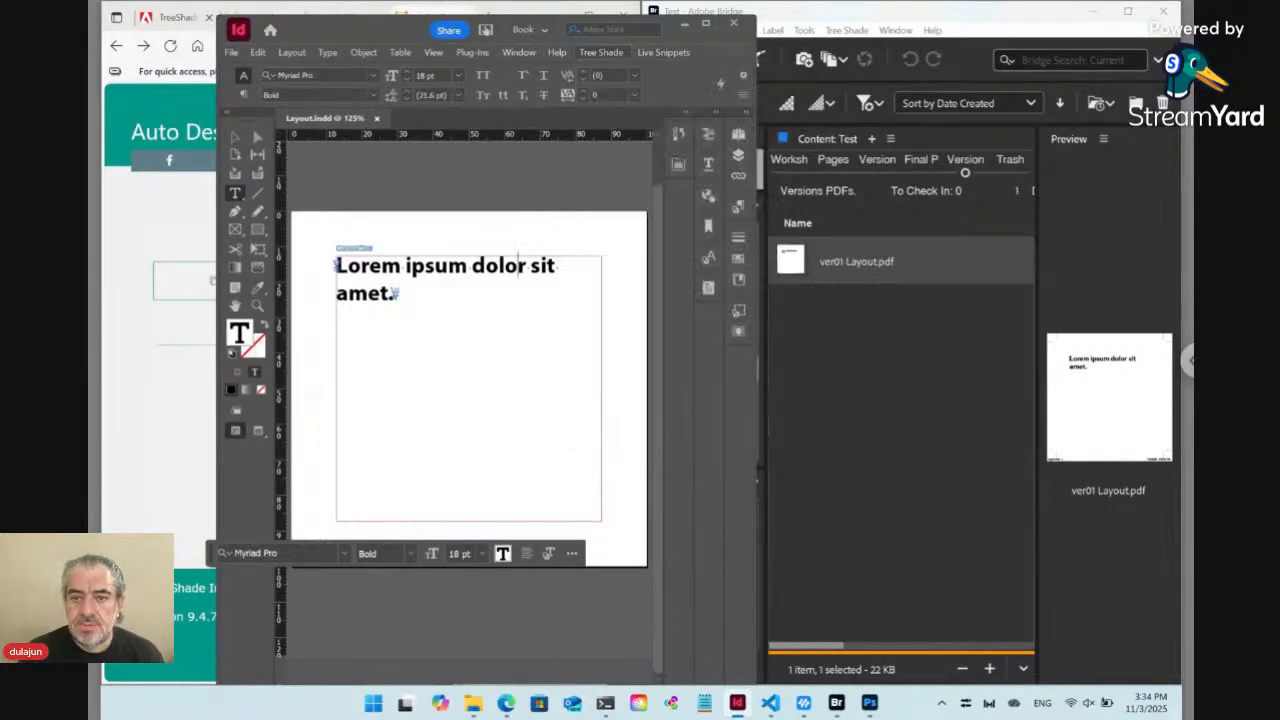
Switch to the browser, reload the Test template page and expand its Content section
left_click(507, 706)
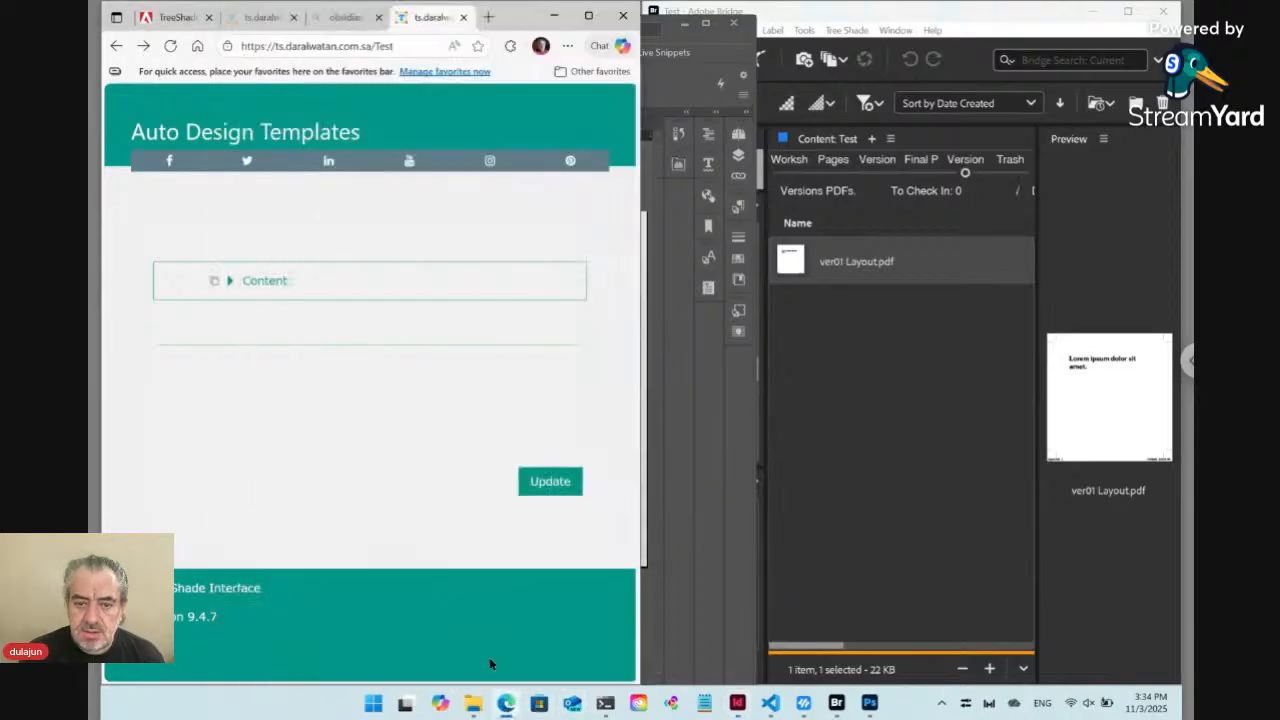
left_click(170, 45)
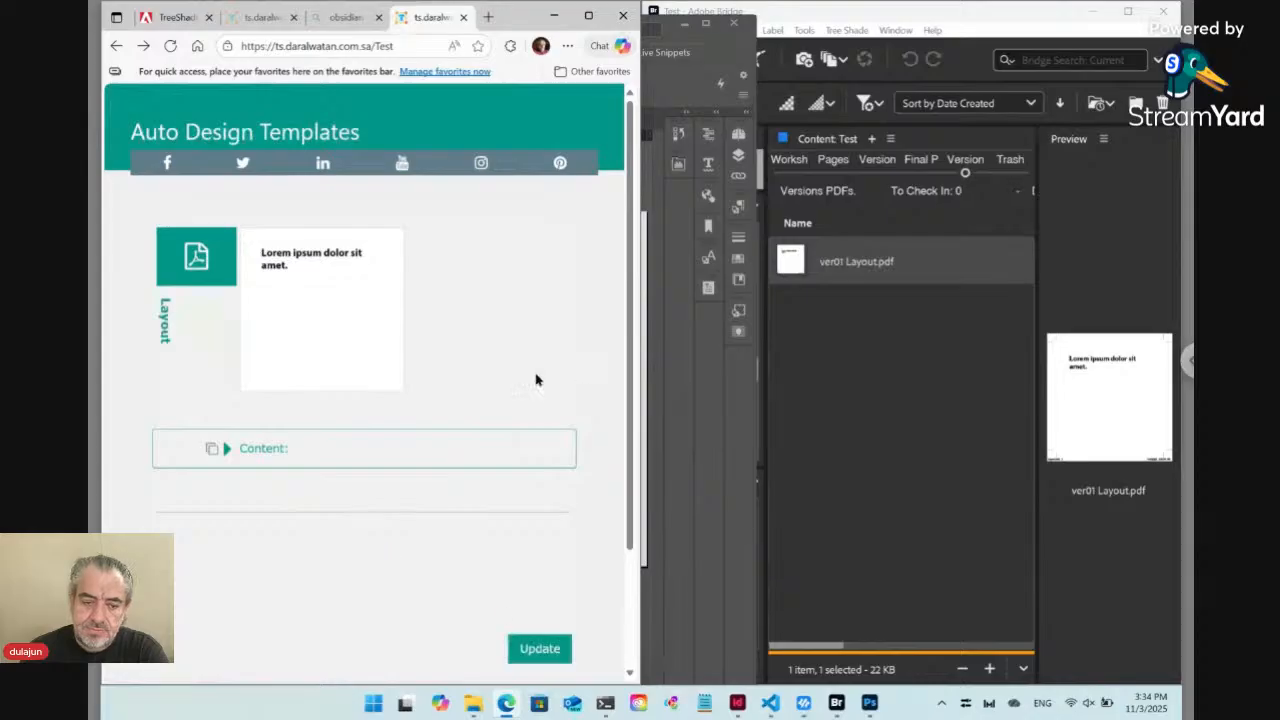
left_click(227, 449)
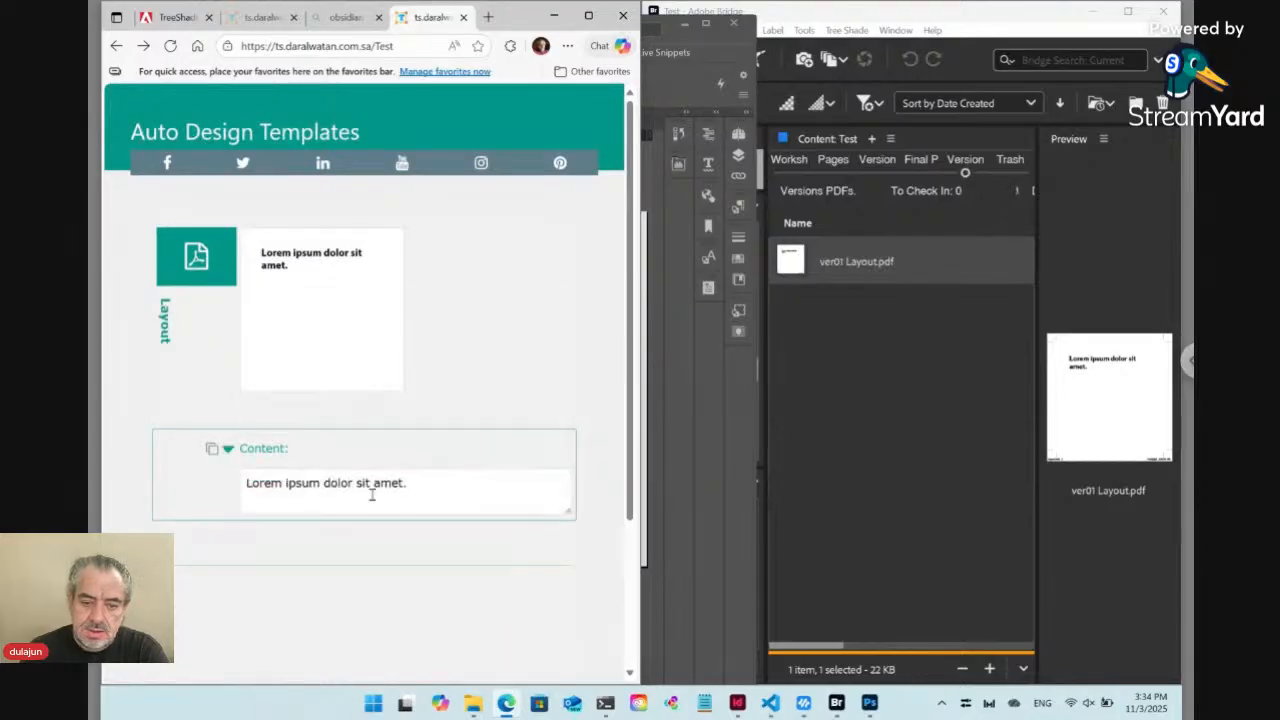
Fill the Content field with repeated copies of "Lorem ipsum dolor sit amet." until the text spans about ten lines
left_click(452, 486)
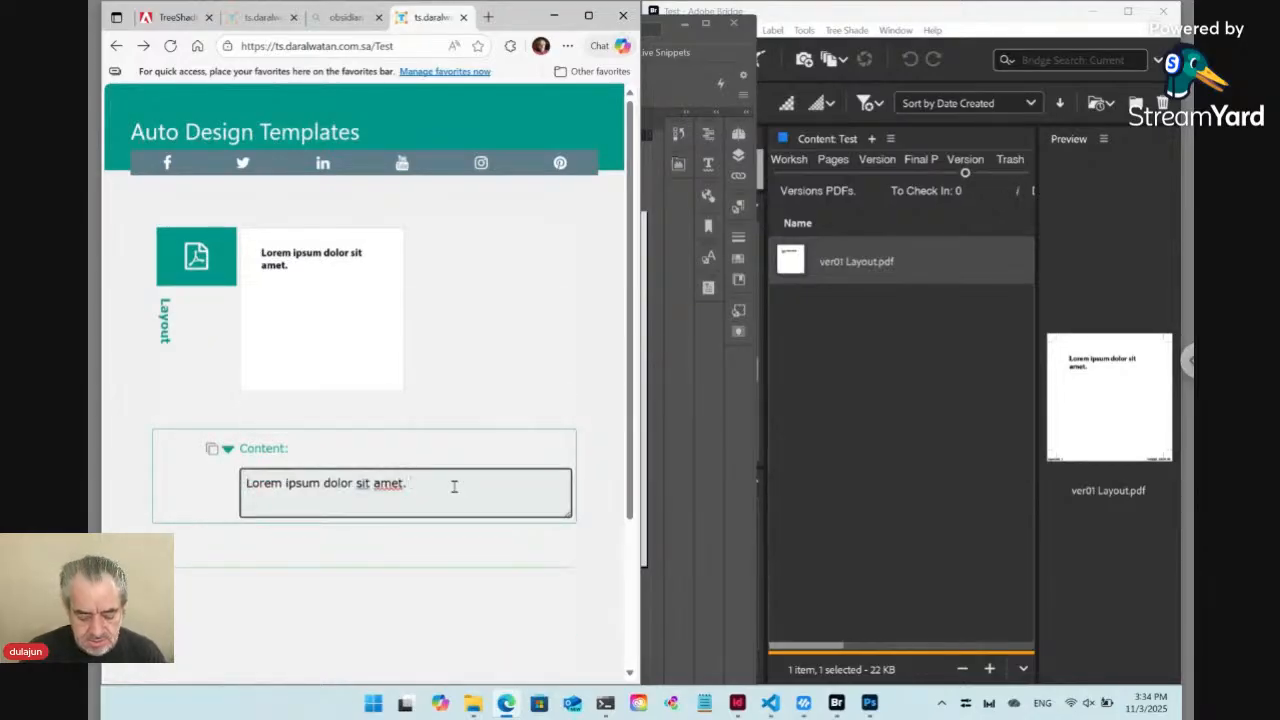
key("ctrl+a")
key("ctrl+c")
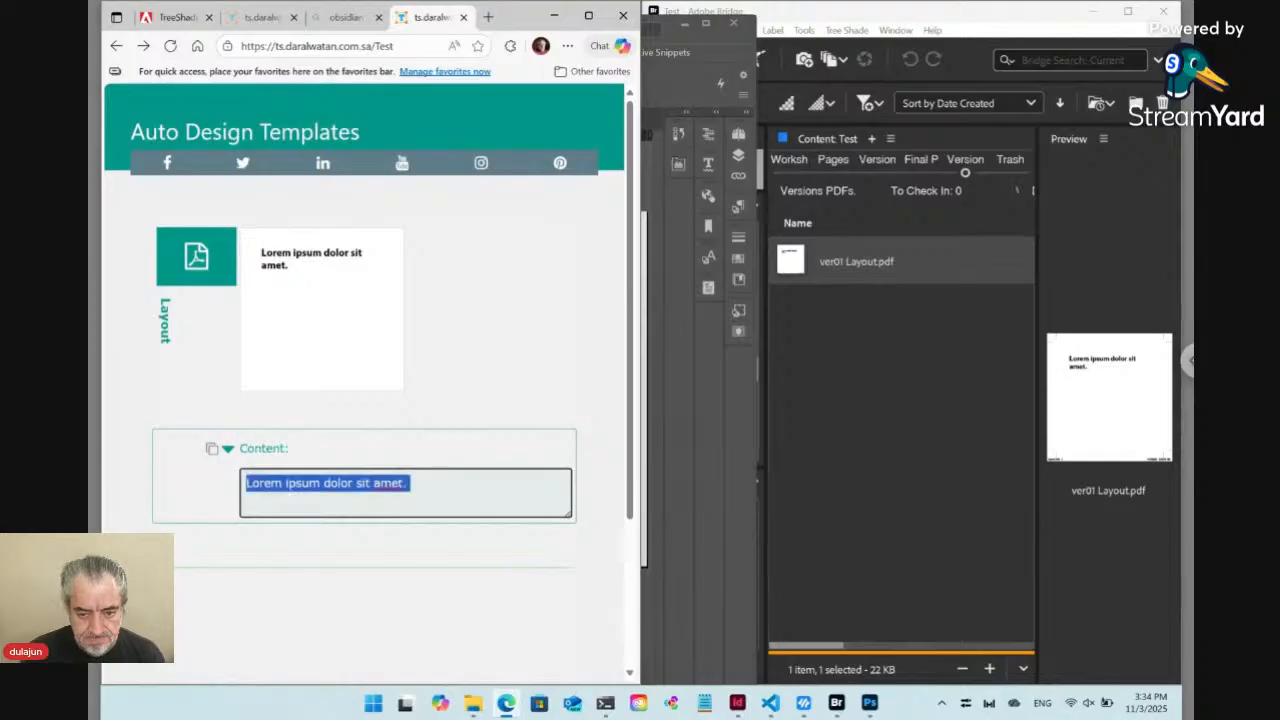
key("Right")
key("ctrl+v")
key("ctrl+v")
key("ctrl+v")
key("ctrl+v")
key("ctrl+v")
key("ctrl+v")
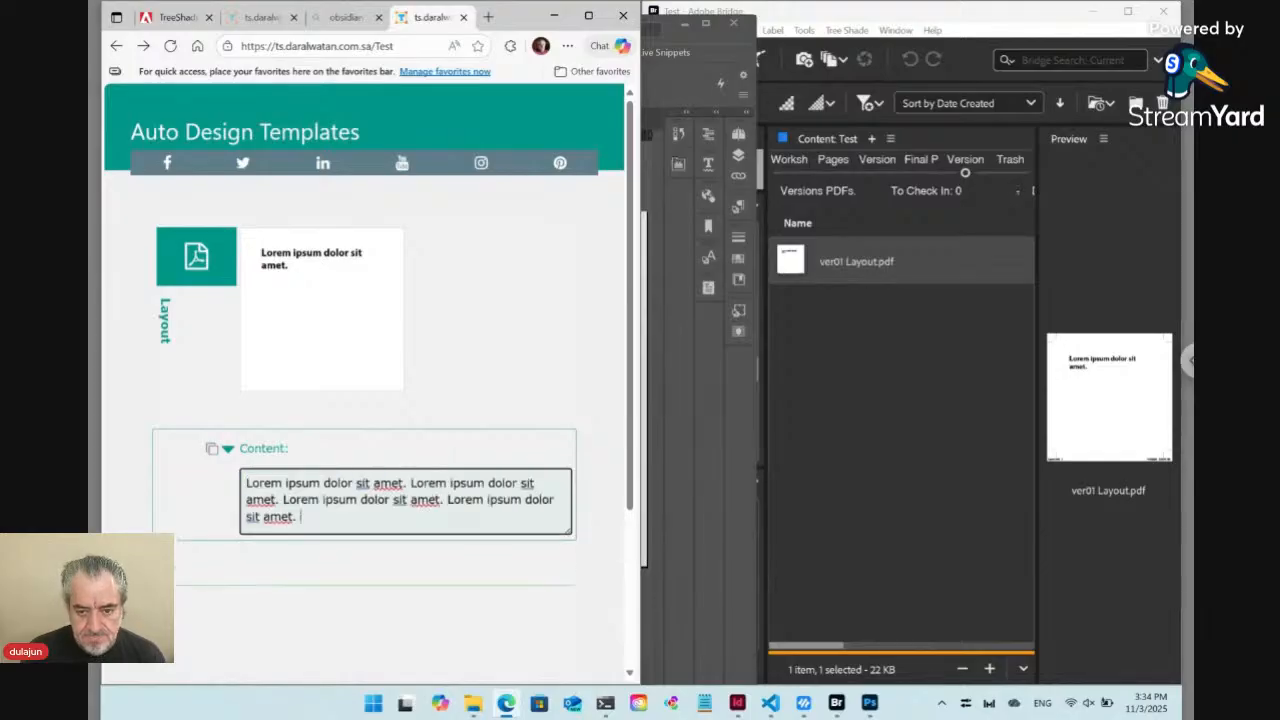
key("ctrl+v")
key("ctrl+v")
key("ctrl+v")
key("ctrl+v")
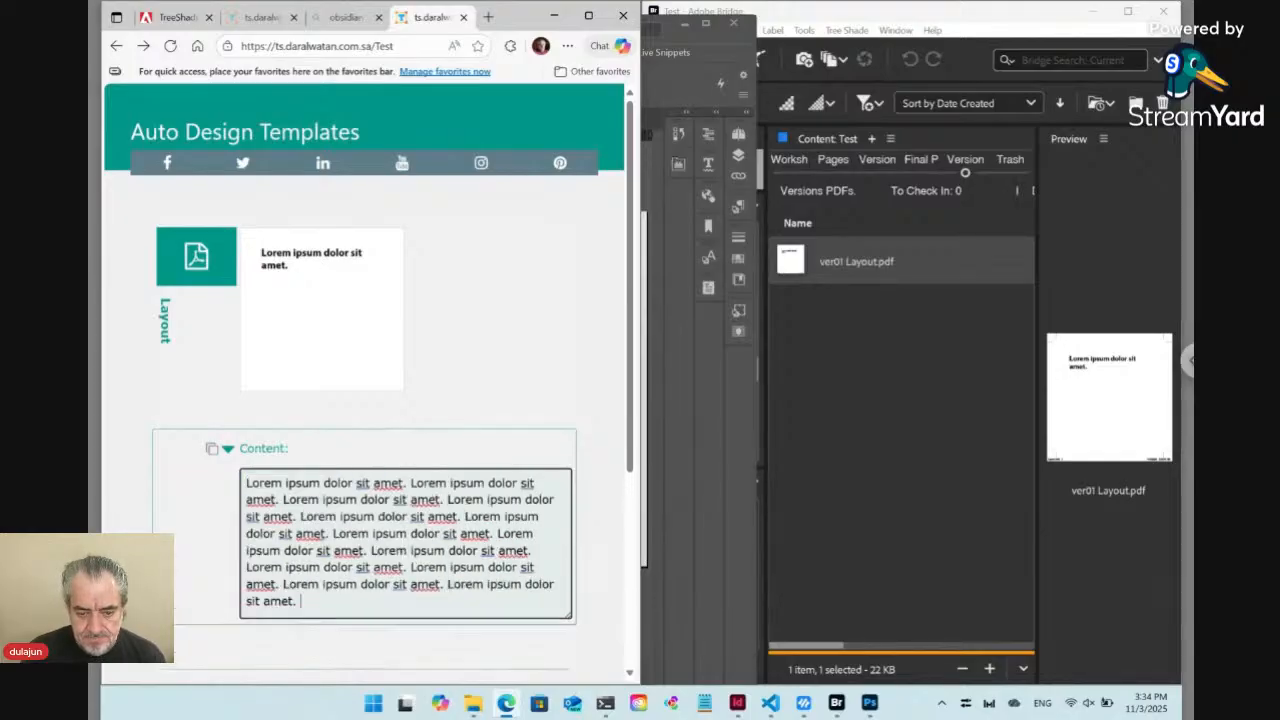
key("ctrl+v")
scroll(369, 387, "down", 1)
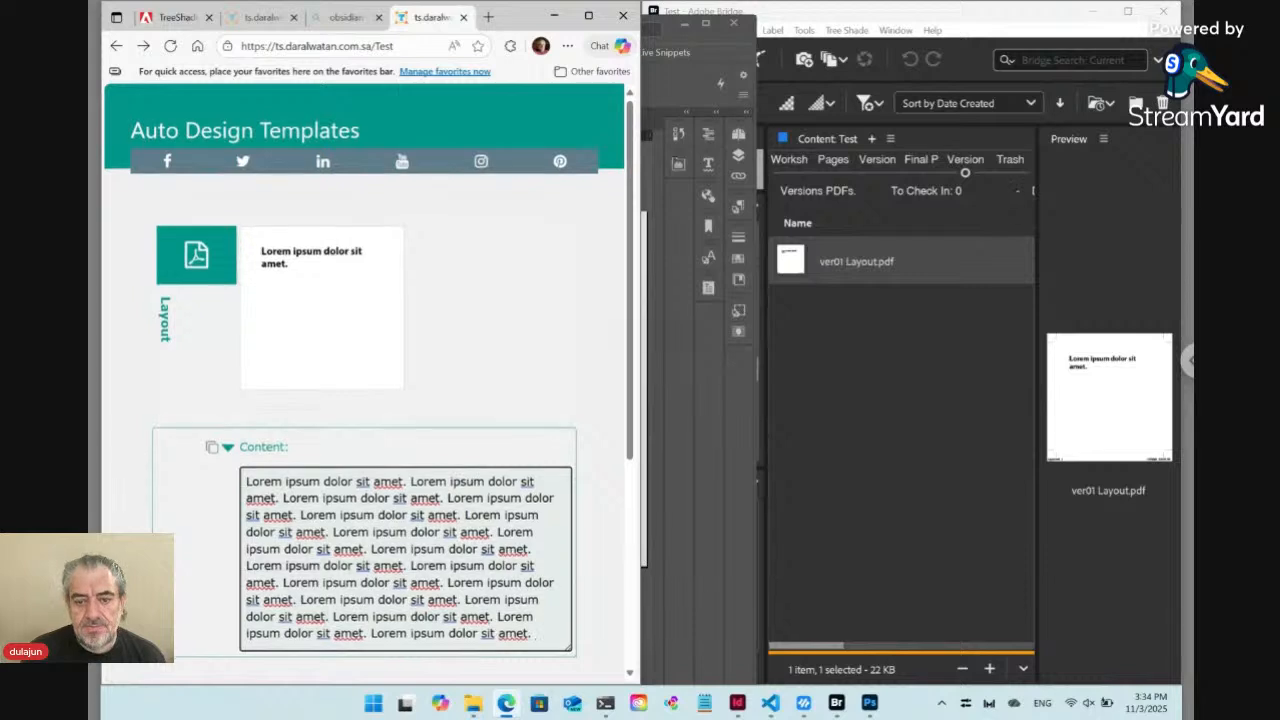
scroll(369, 387, "down", 1)
type("vvv")
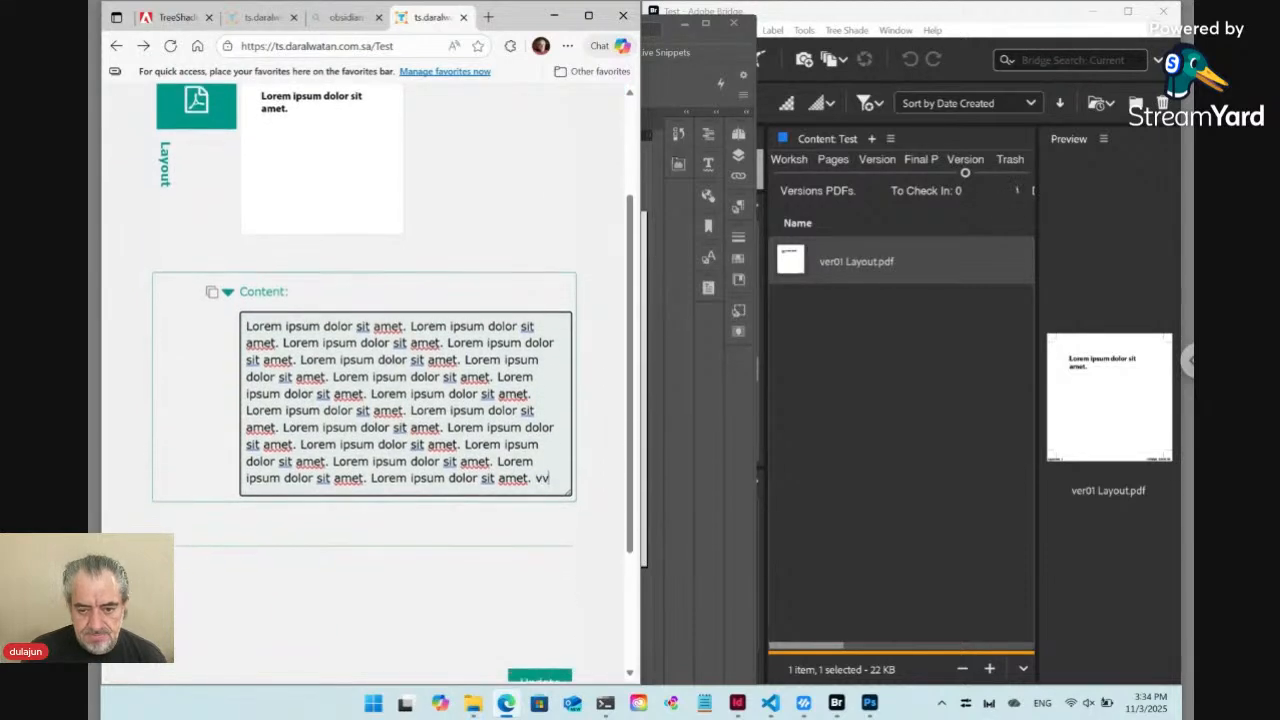
double_click(546, 480)
key("BackSpace")
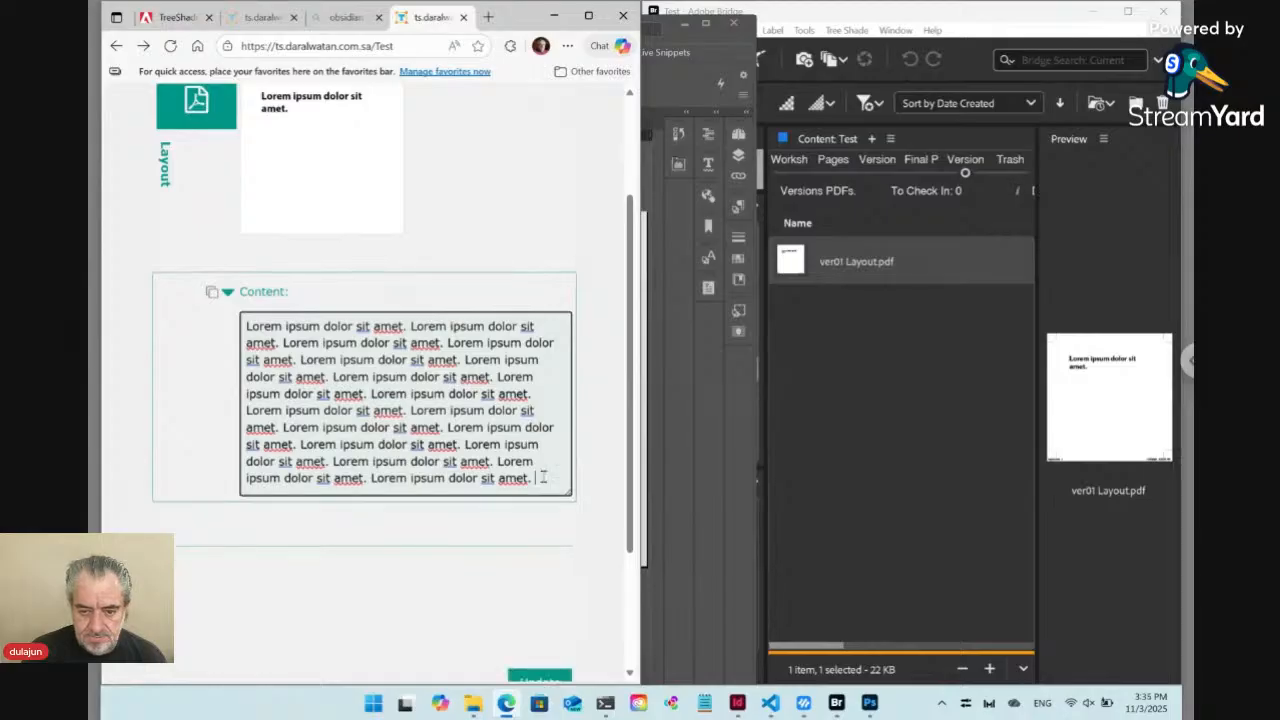
Double the Content text by appending a copy of the whole Lorem ipsum block, and submit the template update
key("ctrl+a")
key("ctrl+c")
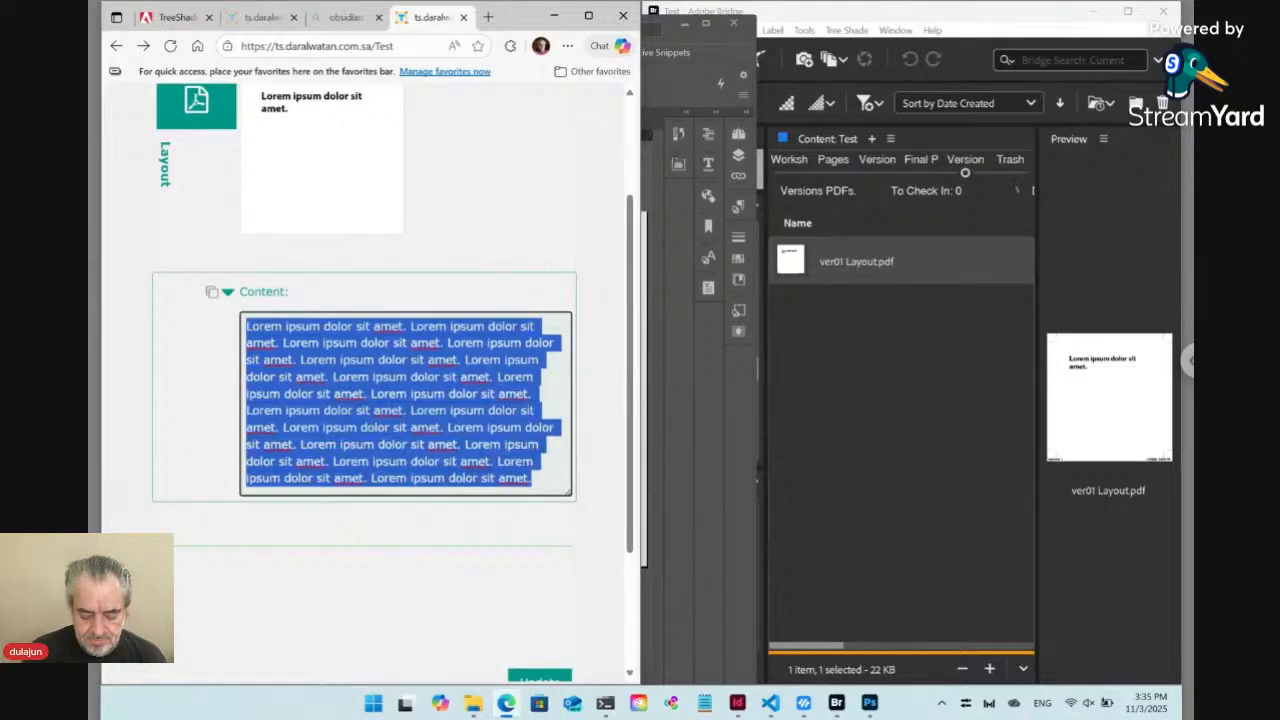
left_click(534, 479)
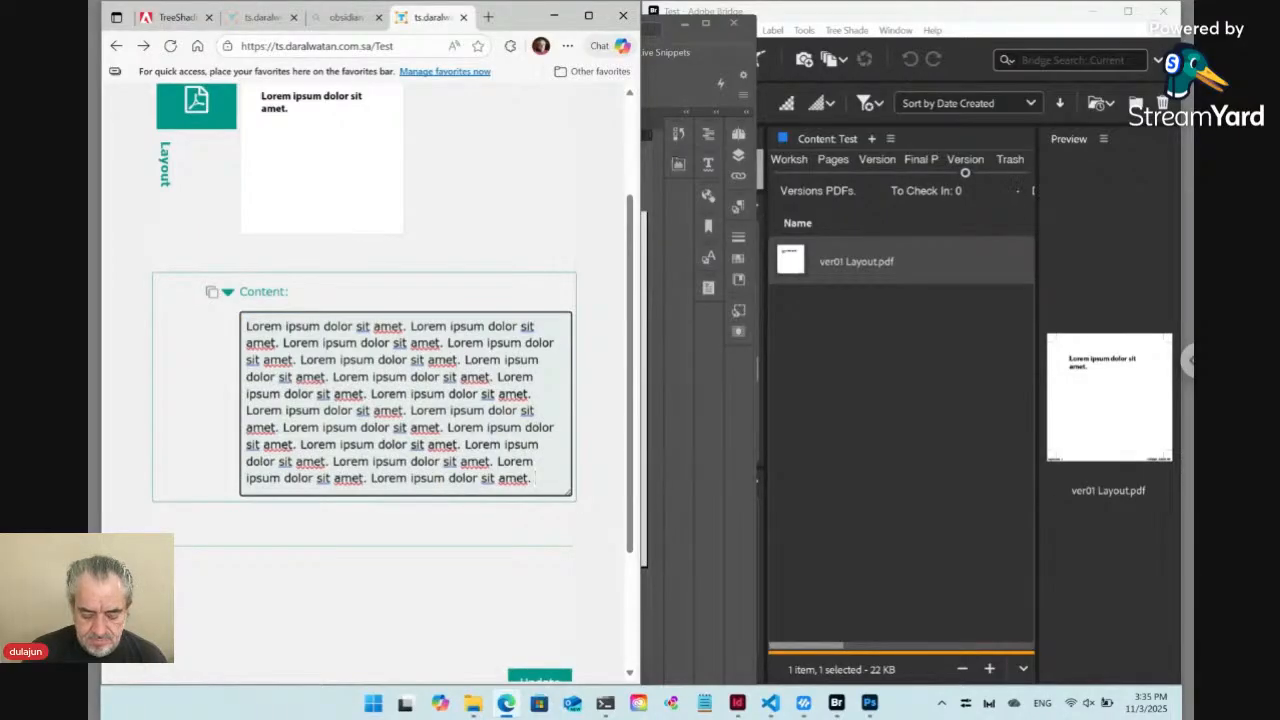
key("ctrl+v")
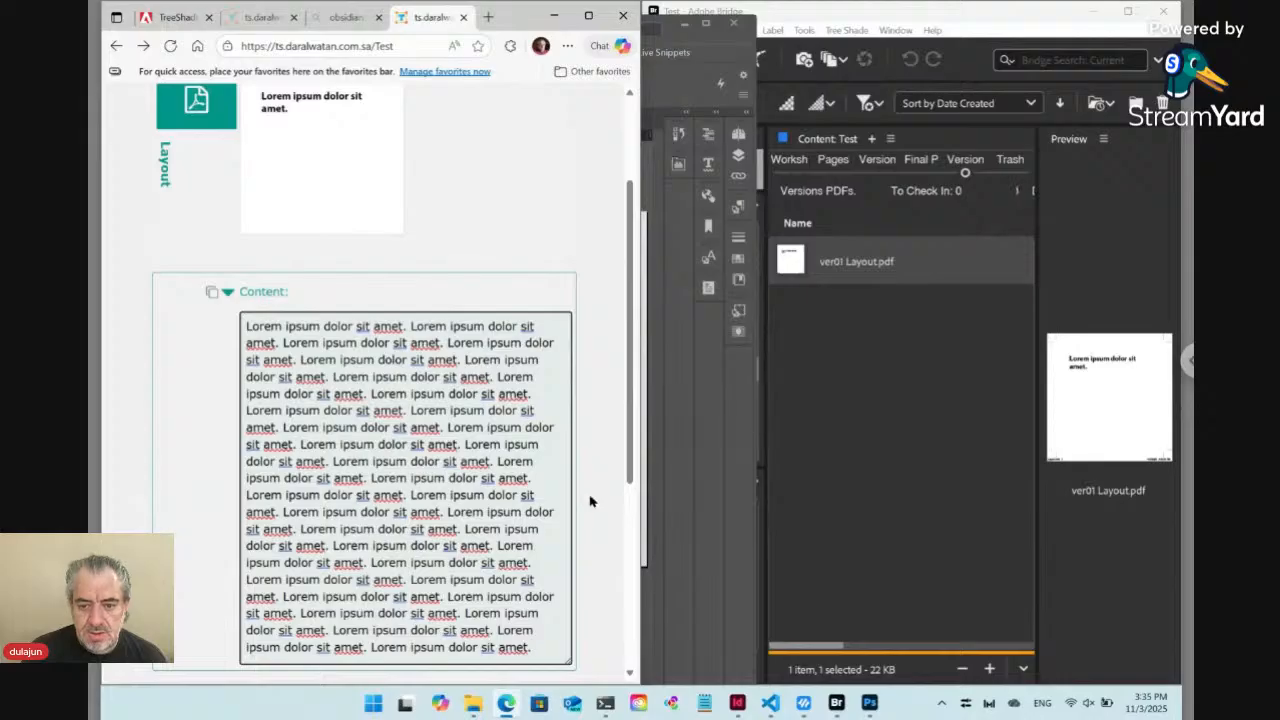
left_click(591, 501)
scroll(591, 501, "down", 4)
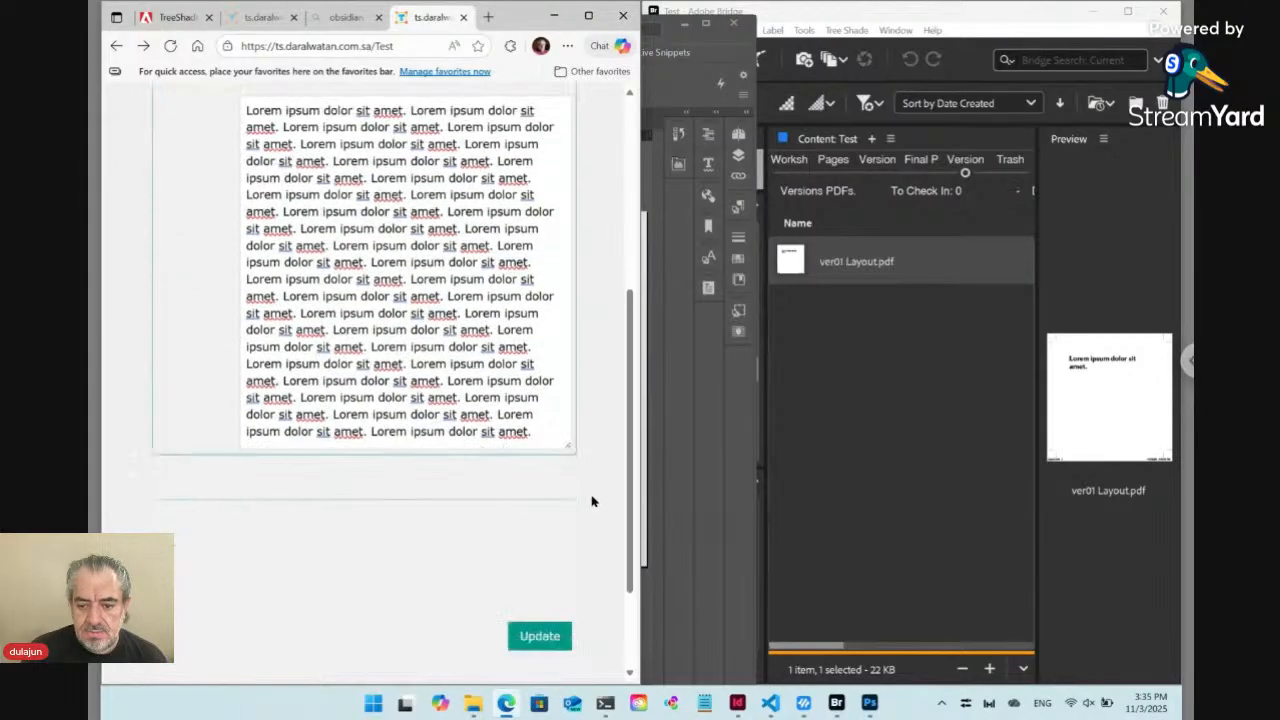
left_click(549, 499)
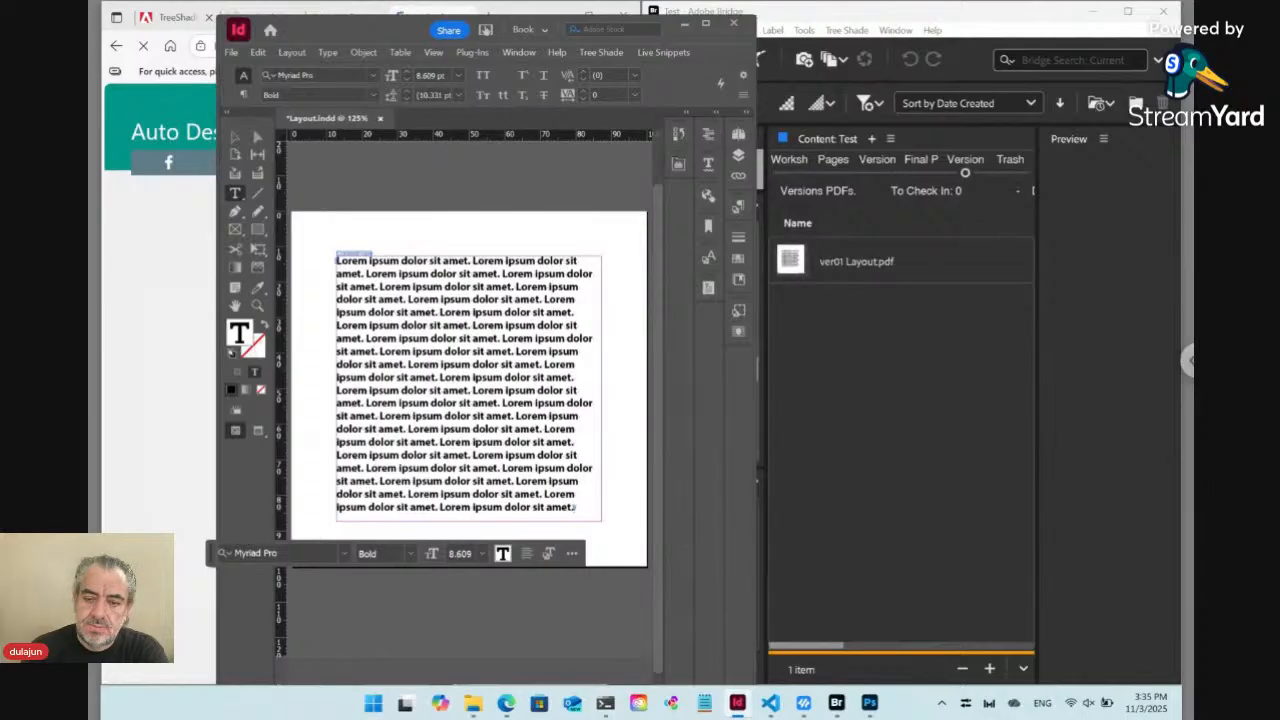
Check the updated preview on the Test page, and inspect the paragraph style of the text in InDesign's Layout.indd
left_click(200, 467)
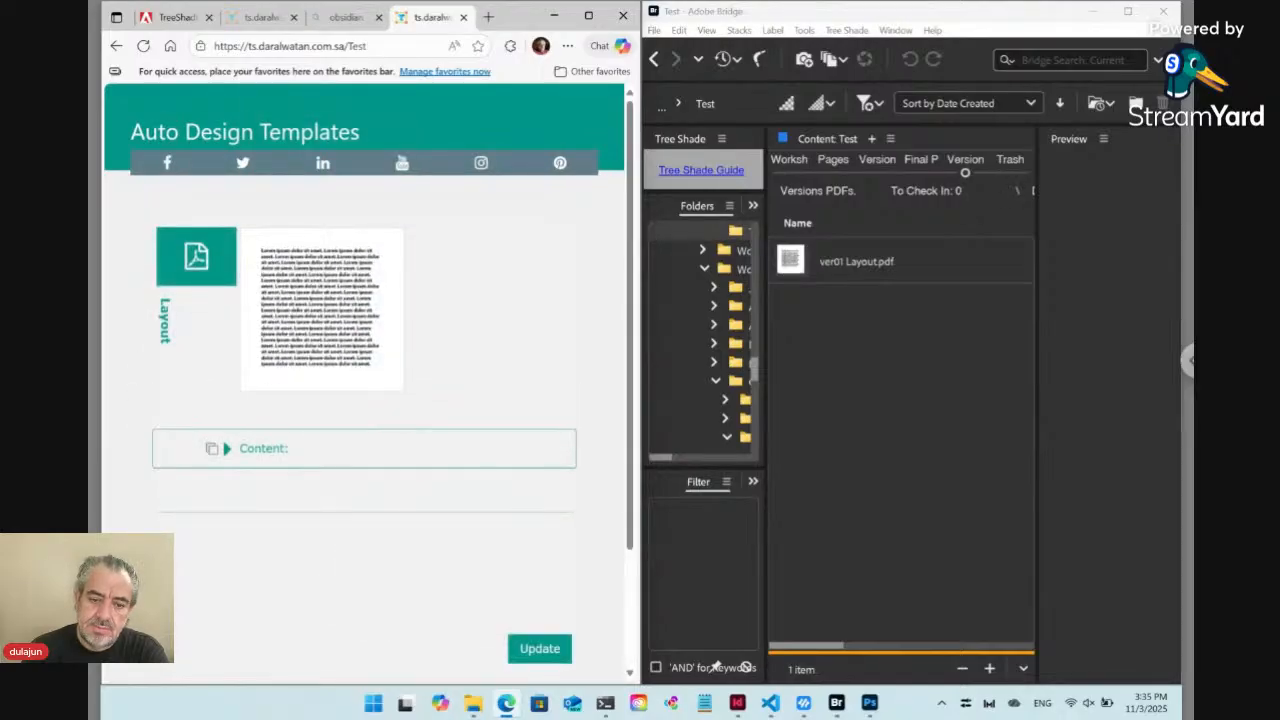
left_click(737, 703)
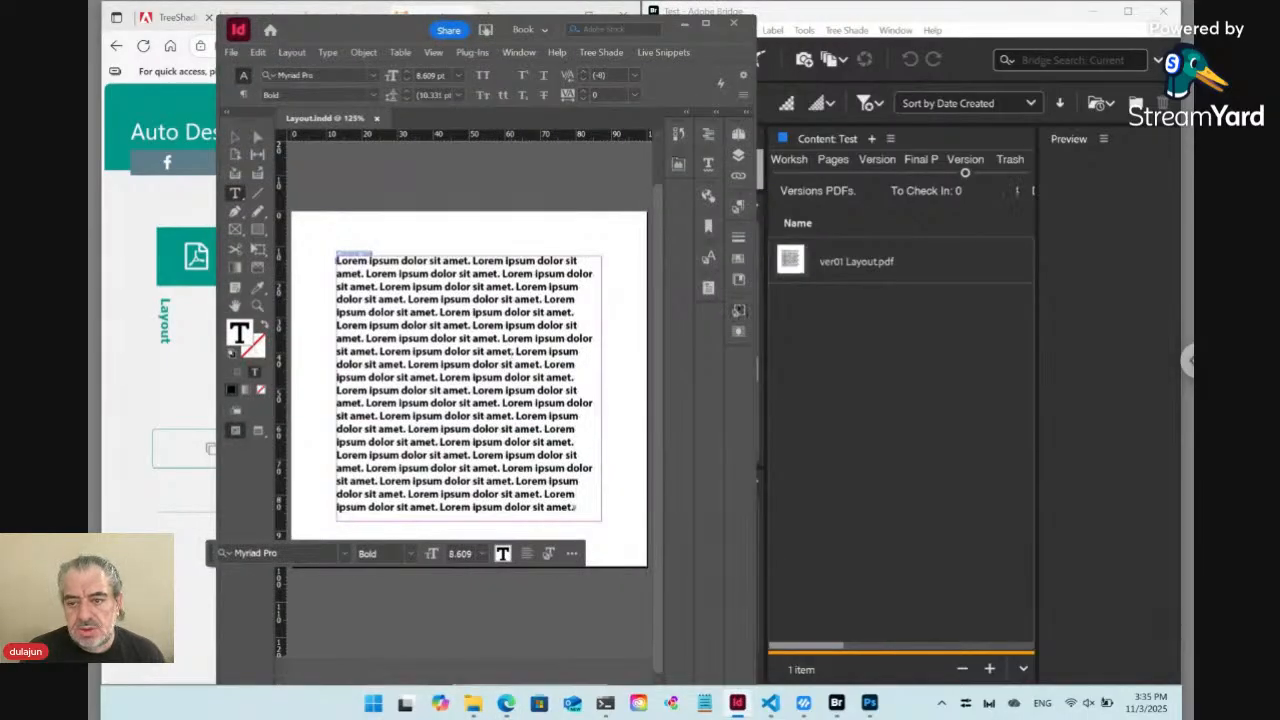
left_click(739, 206)
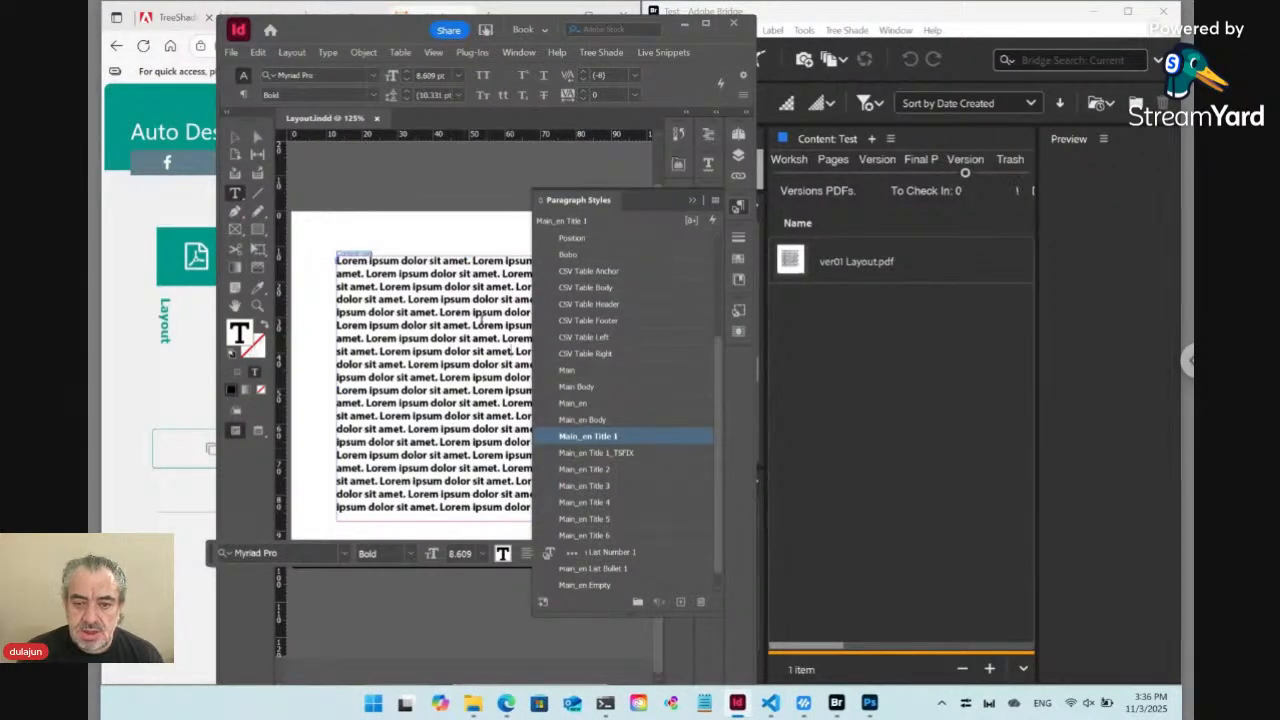
Move InDesign clear of the Test page, shorten the Content text to three "Lorem ipsum dolor sit amet." sentences, and submit the update
left_click_drag(368, 38, 698, 47)
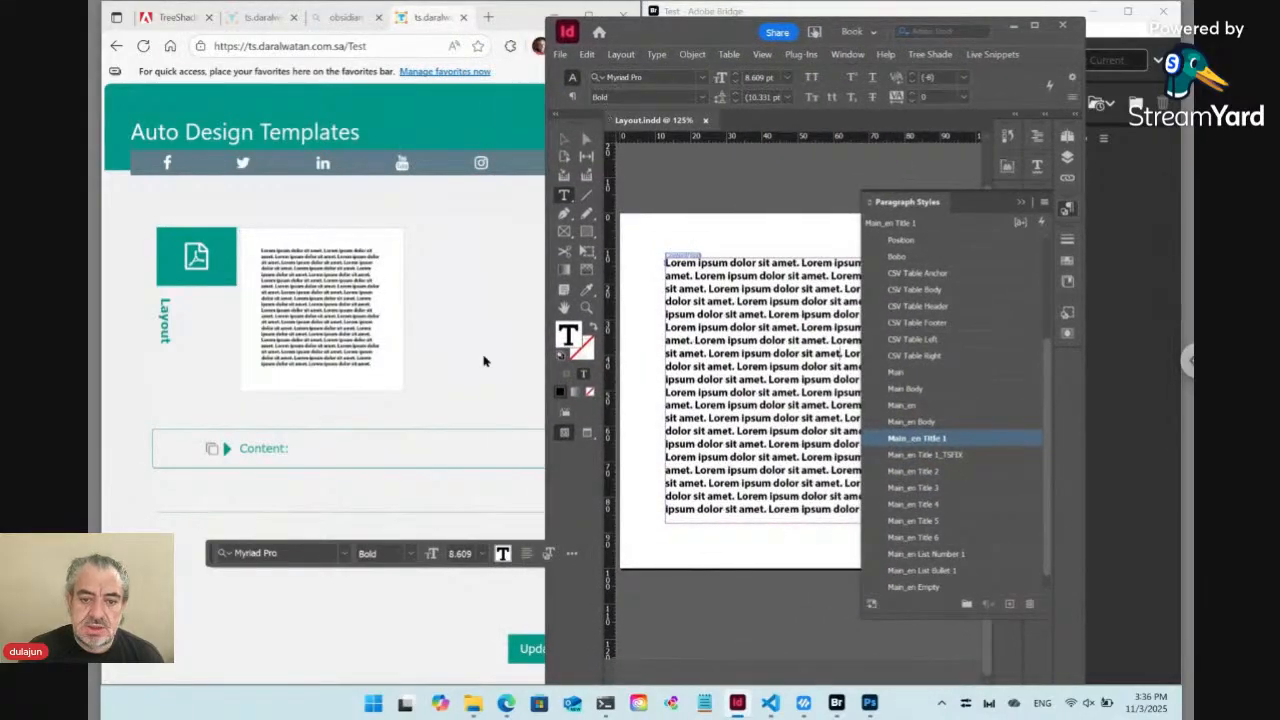
left_click(485, 359)
left_click(228, 451)
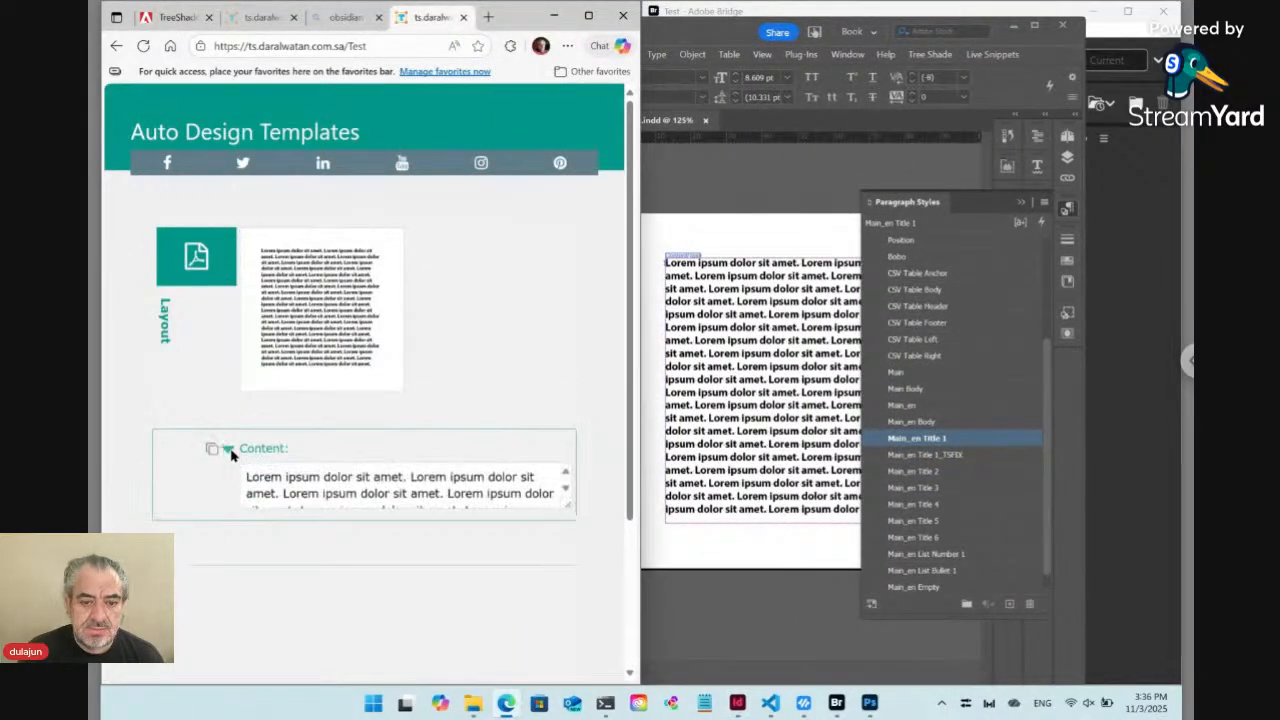
scroll(437, 421, "down", 2)
left_click(429, 345)
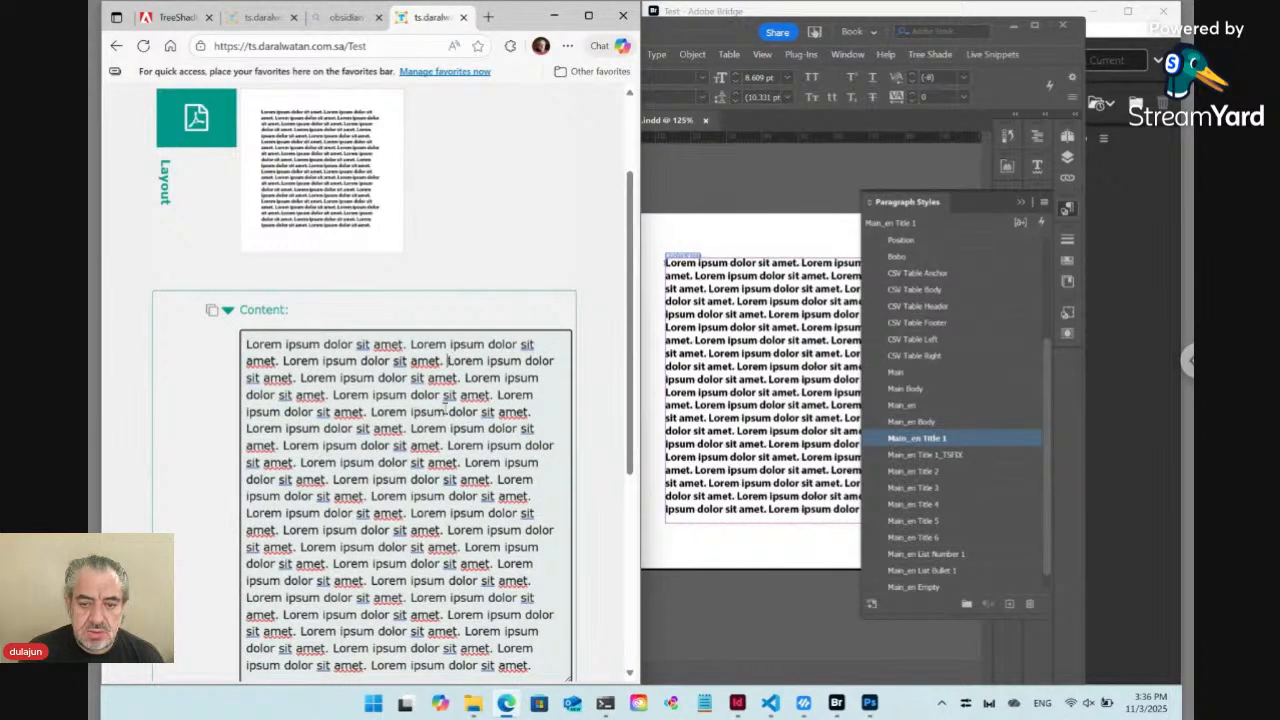
left_click_drag(447, 361, 458, 693)
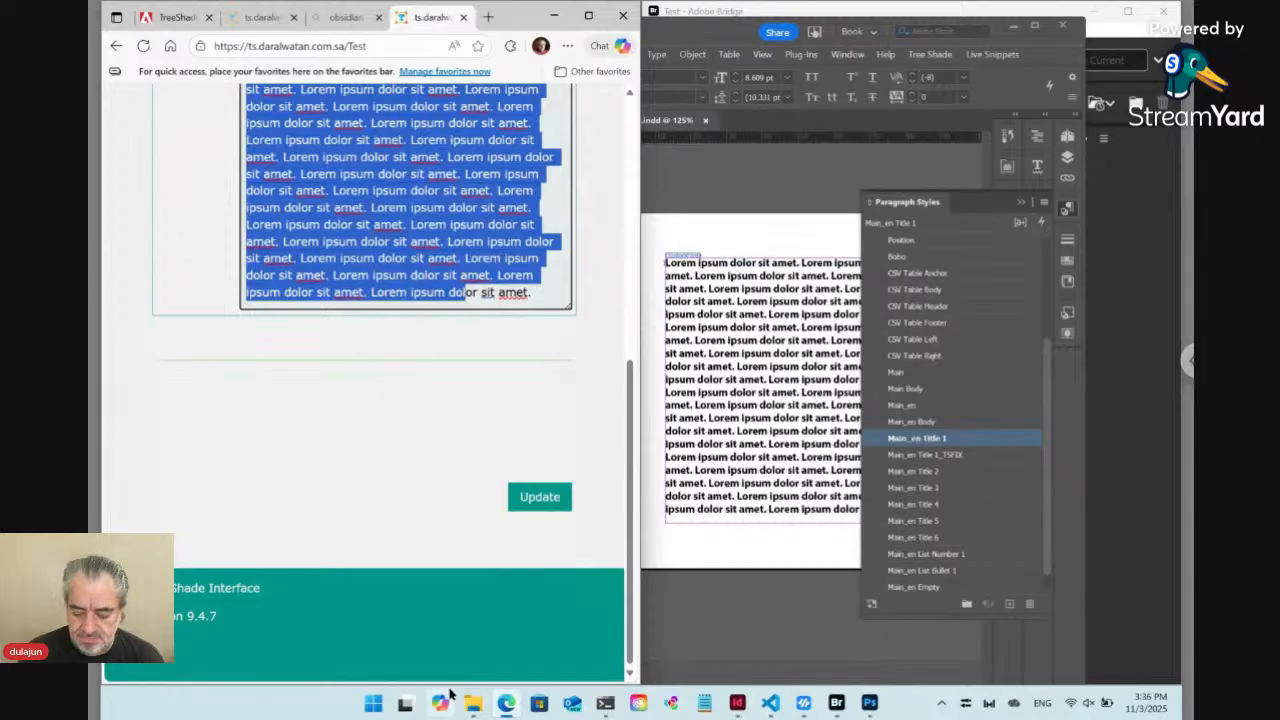
key("BackSpace")
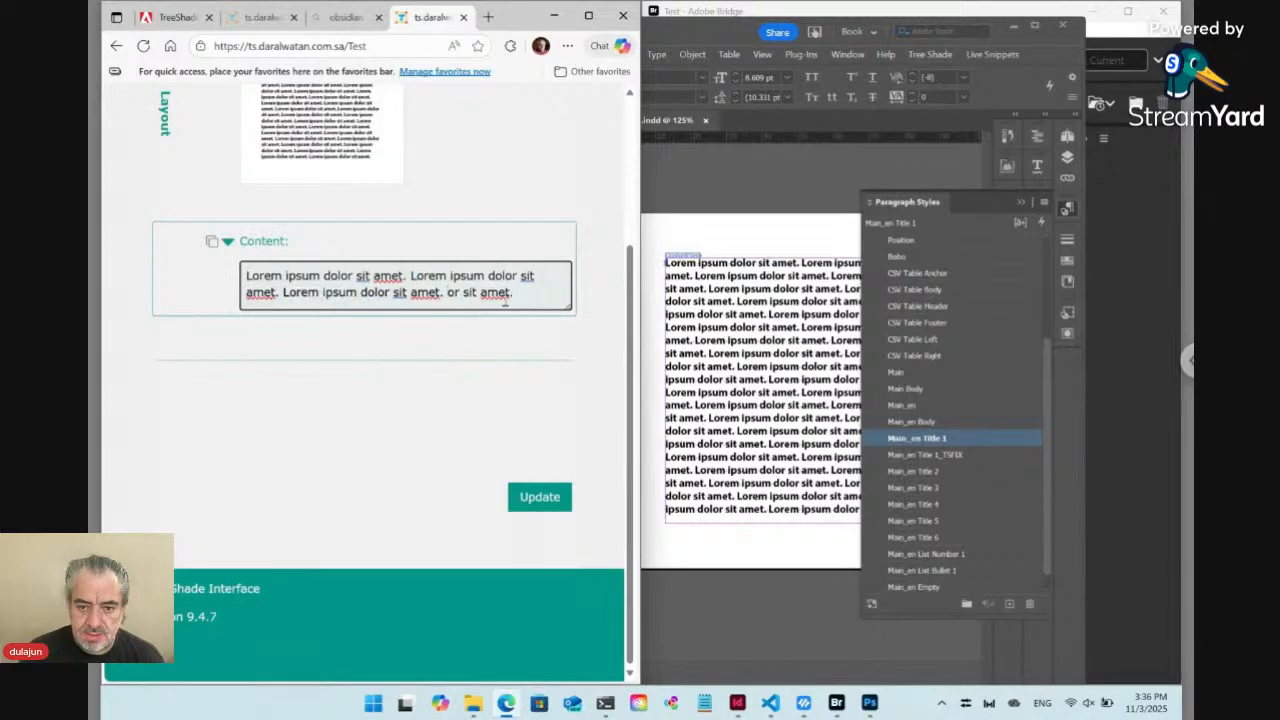
left_click_drag(513, 293, 443, 293)
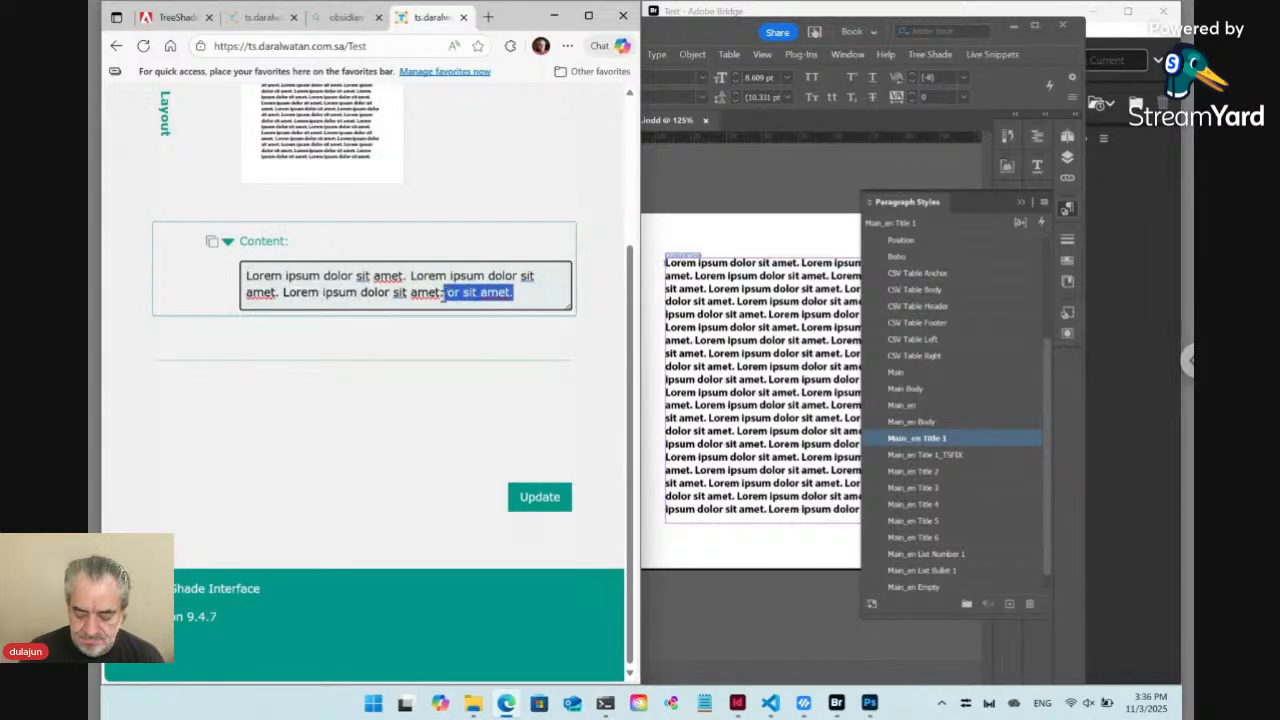
key("BackSpace")
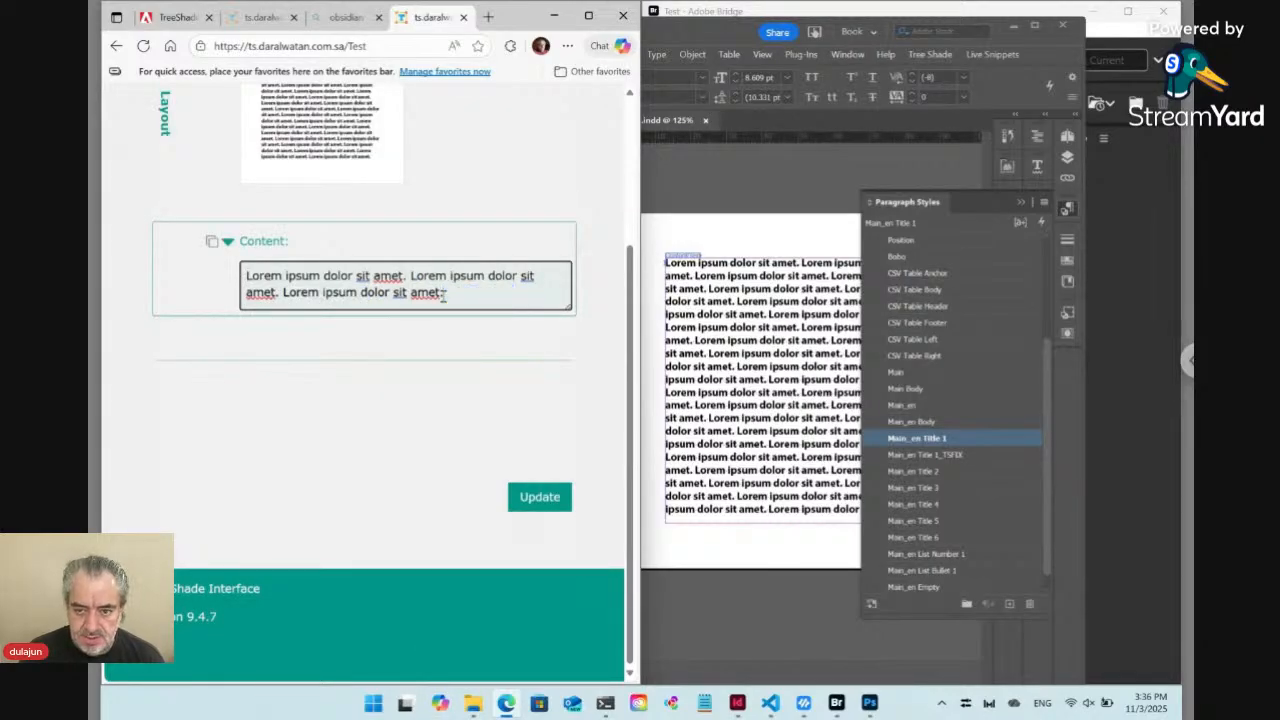
left_click(549, 499)
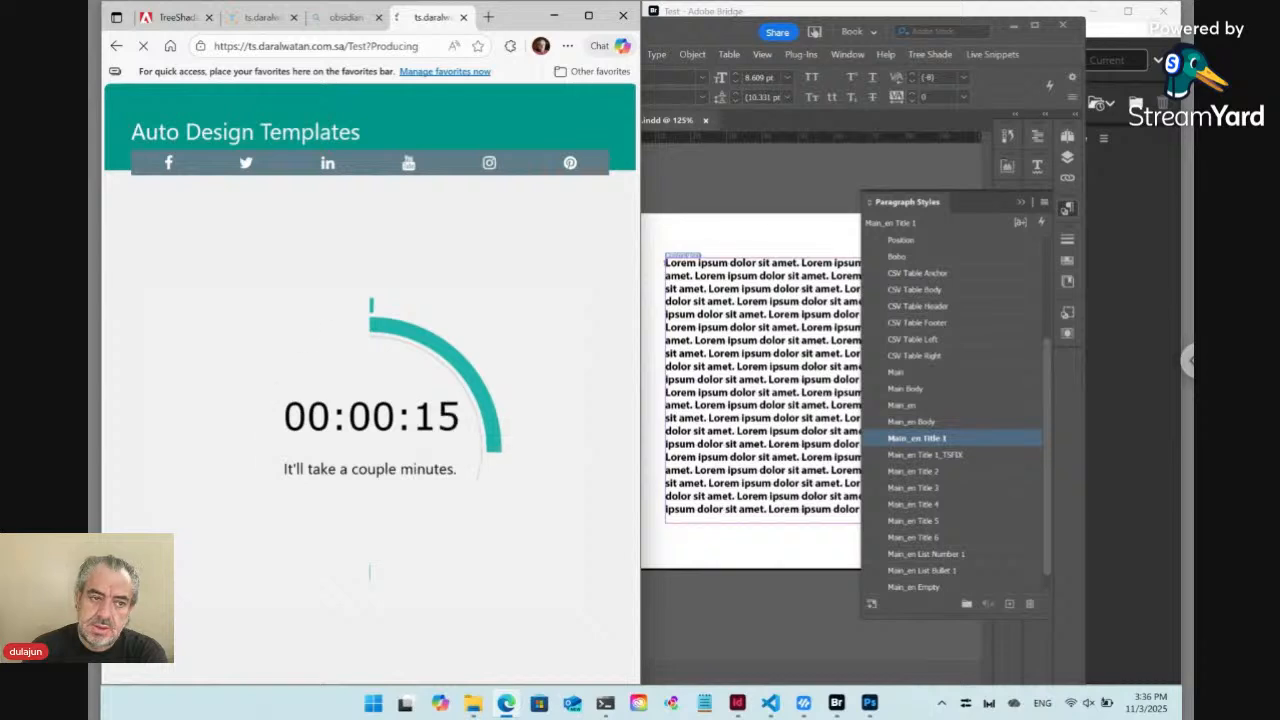
Watch Layout.indd in InDesign while the update is processed, and check the refreshed preview on the Test page
left_click(840, 354)
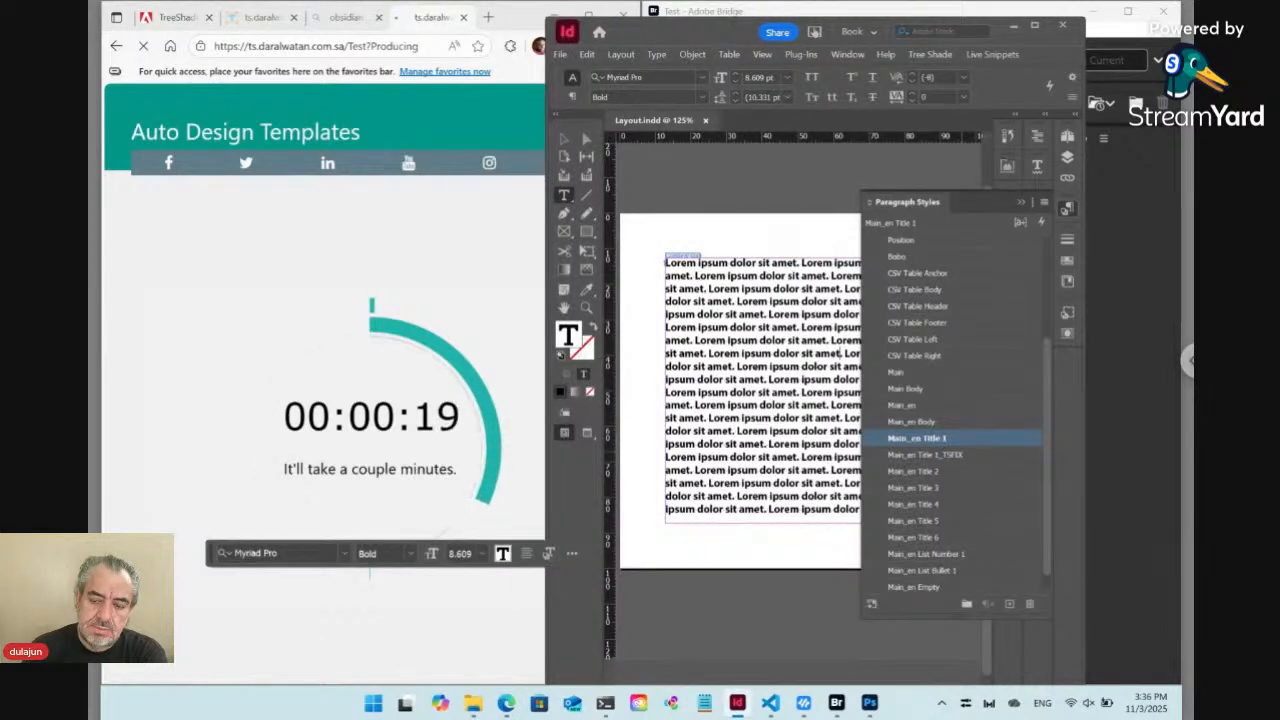
key("ctrl+z")
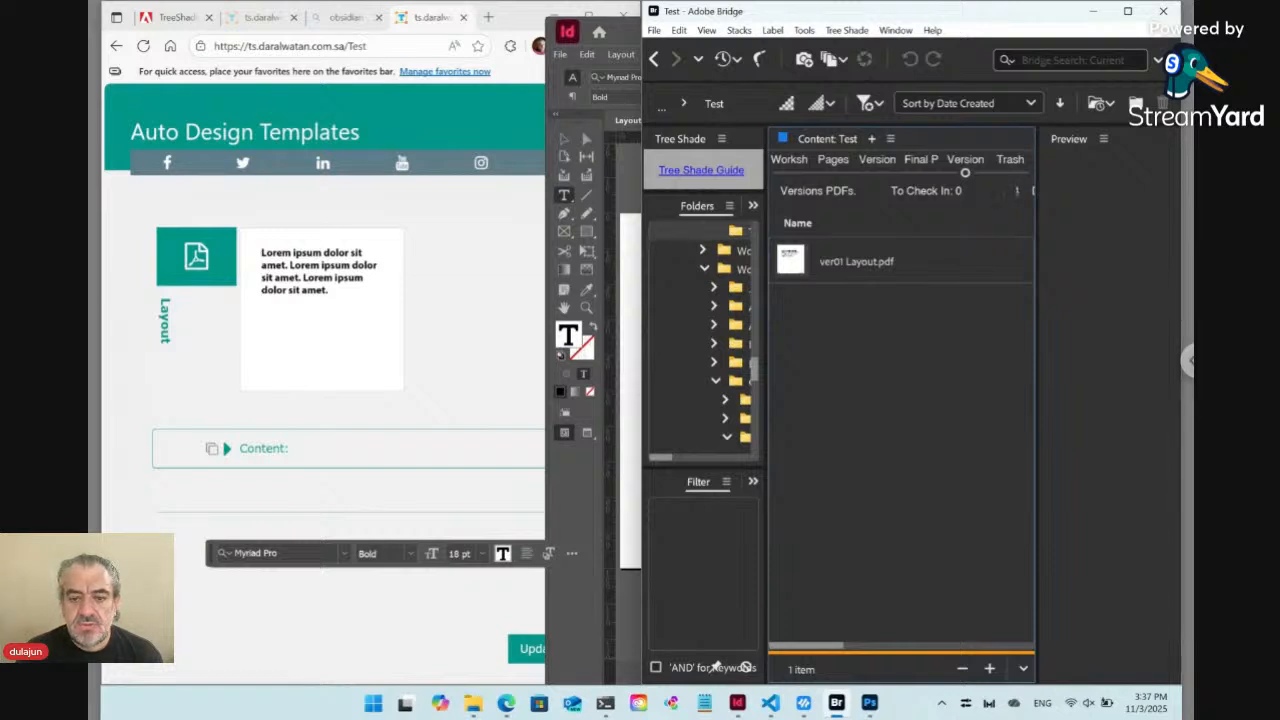
left_click(500, 280)
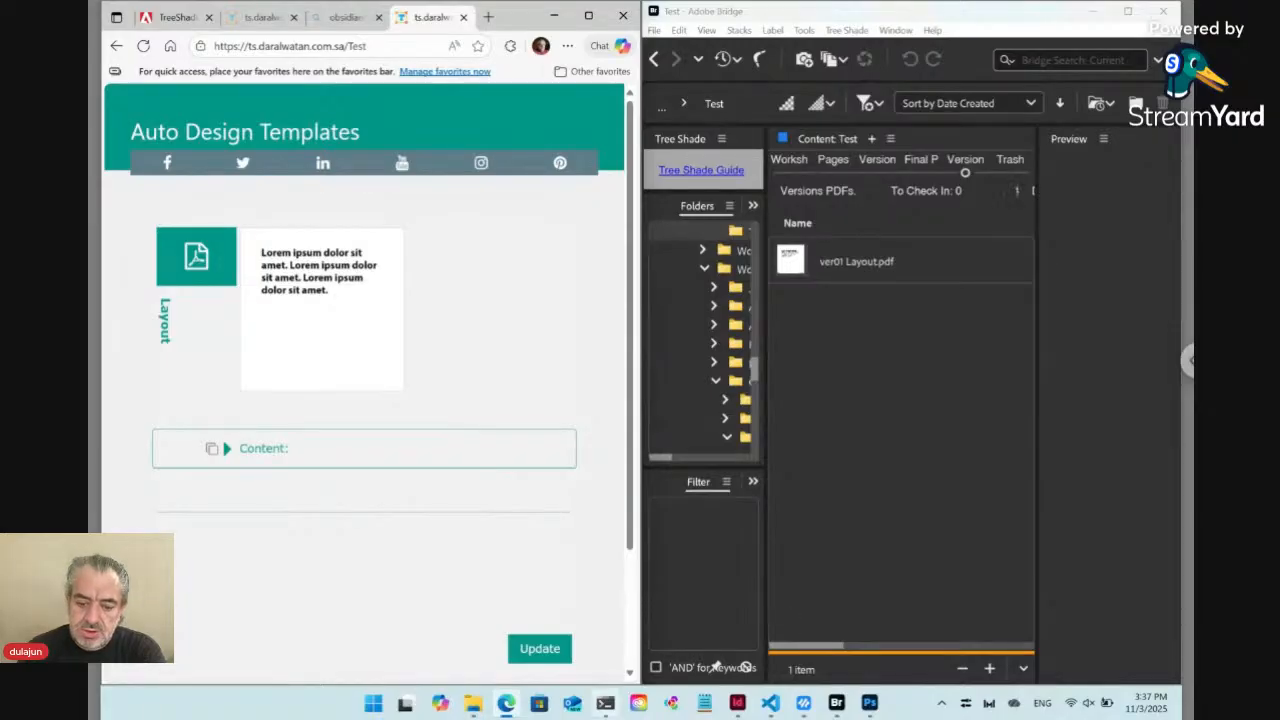
Open the TreeShade page on Adobe Exchange
left_click(173, 18)
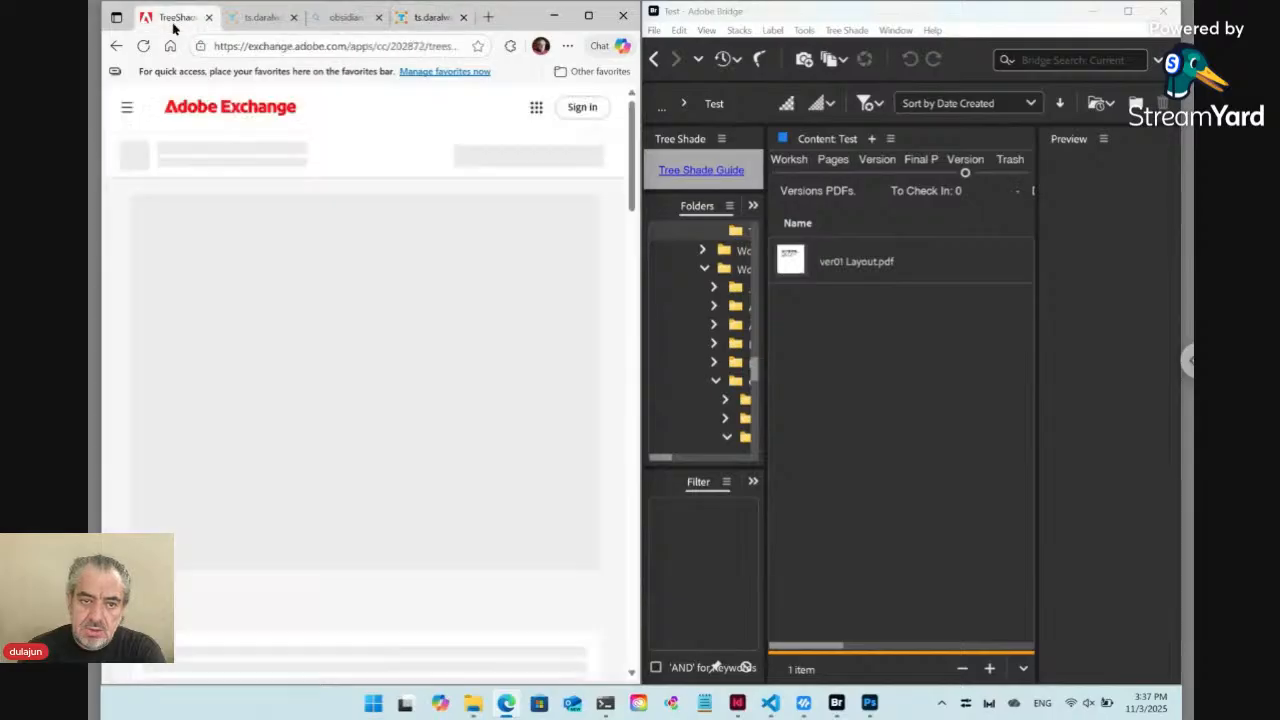